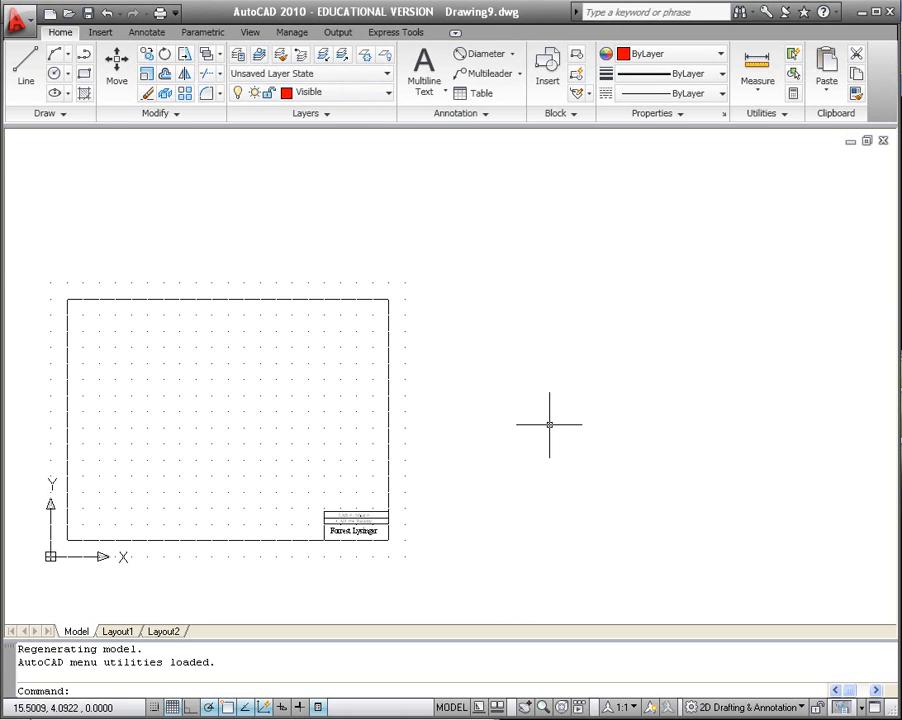
- Set the grid to display beyond the drawing limits in the drafting settings
mouse_move(559, 417)
middle_mouse_down()
mouse_move(574, 417)
mouse_move(405, 409)
mouse_move(371, 423)
middle_mouse_up()
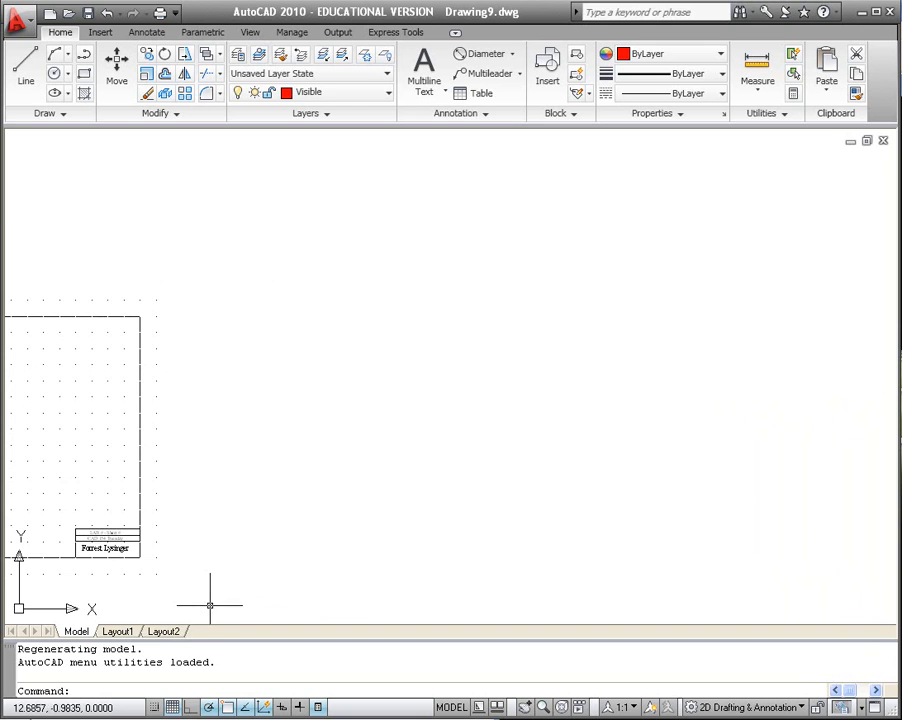
right_click(174, 708)
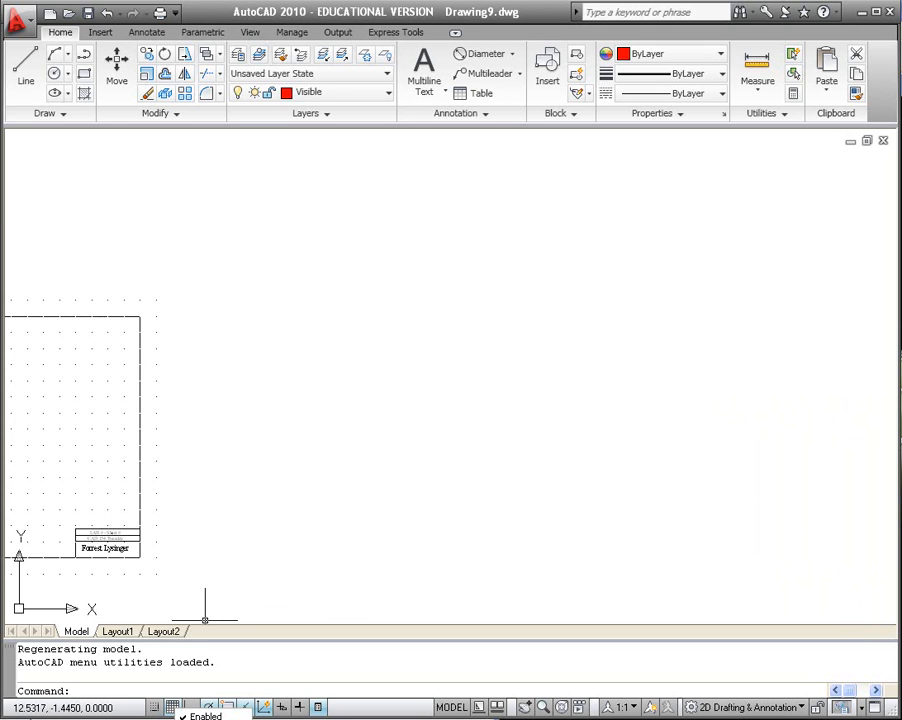
left_click(204, 719)
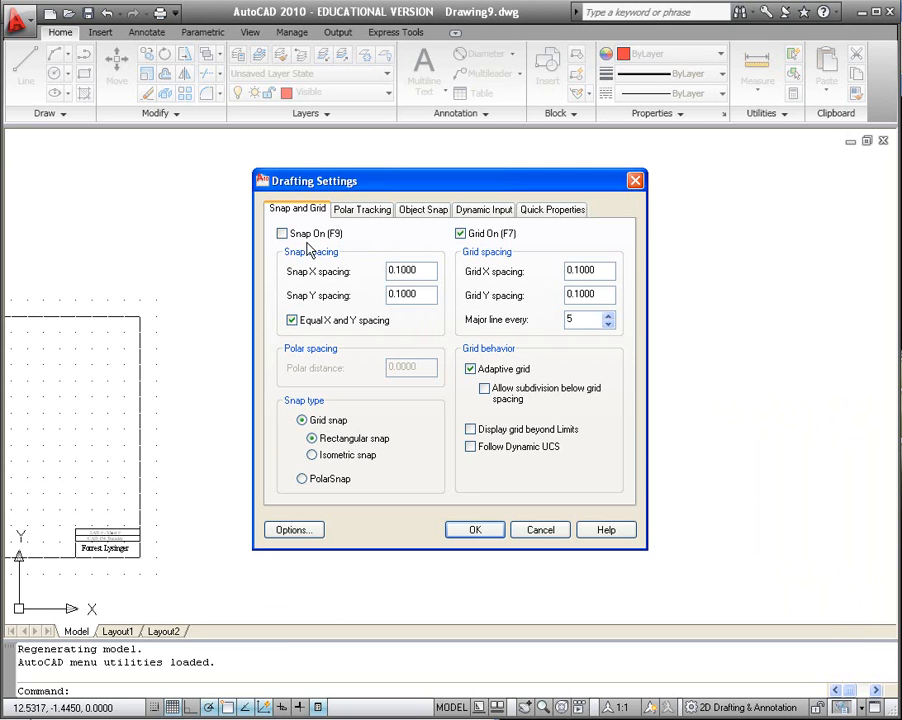
left_click(470, 429)
left_click(476, 529)
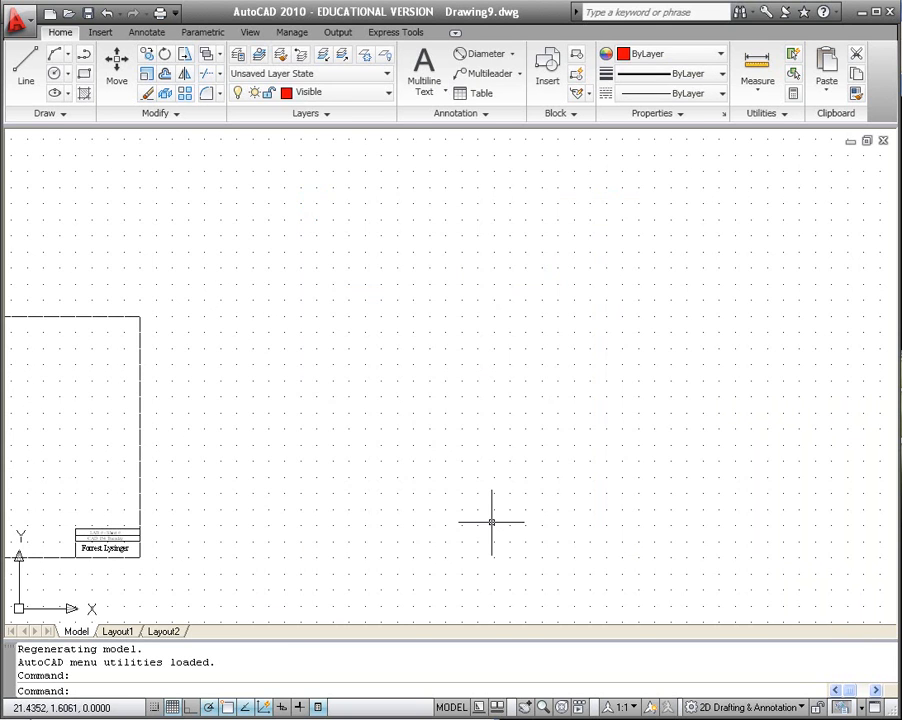
- Draw a horizontal reference line 100 units long to the right of the title block sheet
mouse_move(353, 455)
middle_mouse_down()
mouse_move(280, 472)
mouse_move(264, 486)
middle_mouse_up()
left_click(24, 70)
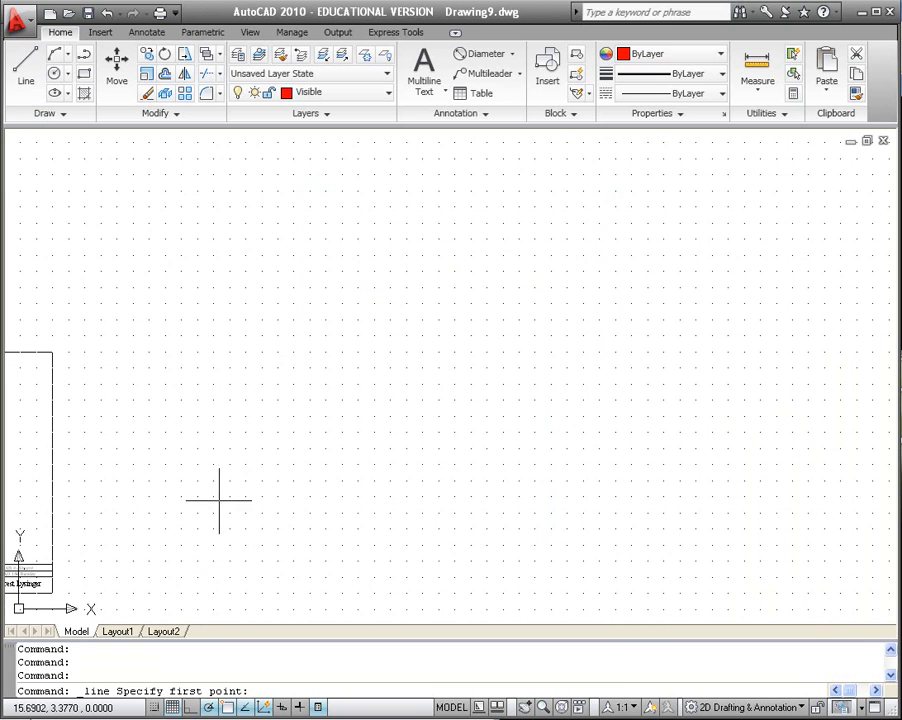
left_click(198, 576)
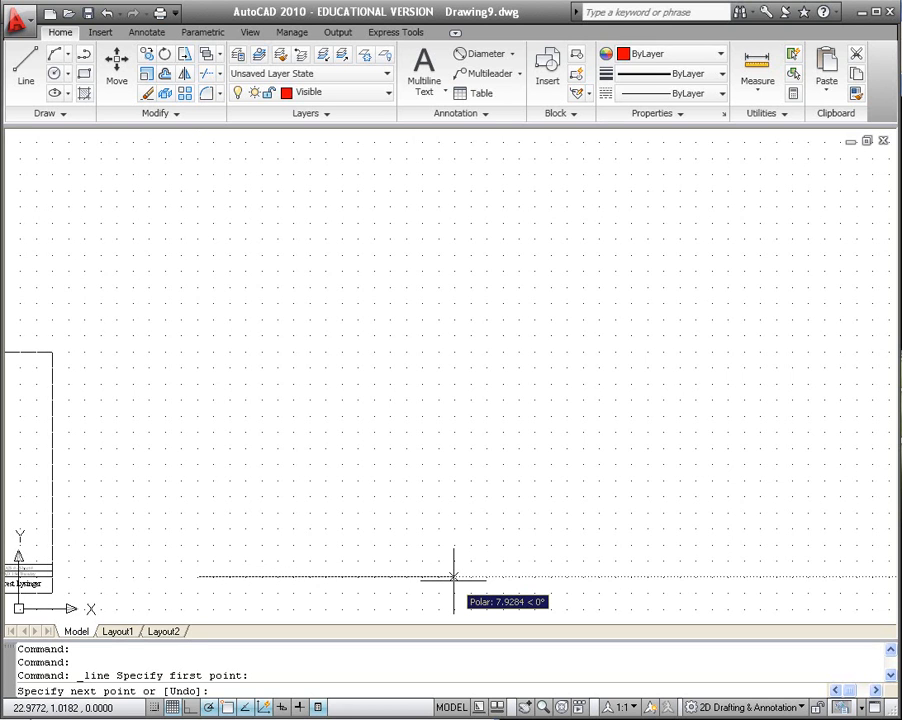
type("@100<0")
key("Return")
key("Escape")
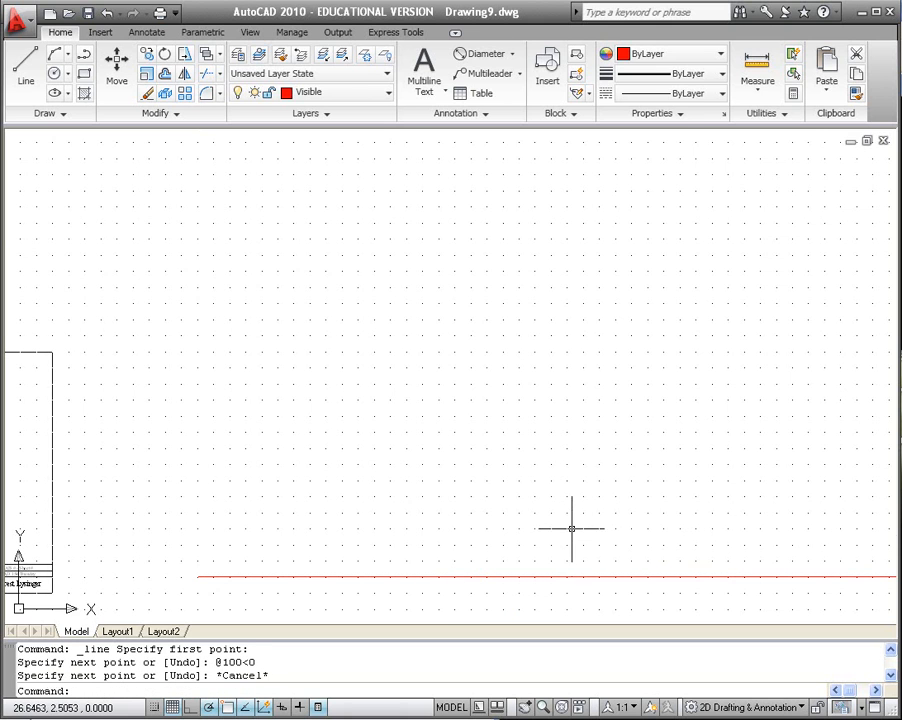
- Zoom to the drawing extents and a little further out, and erase the 100-unit reference line
left_click(249, 32)
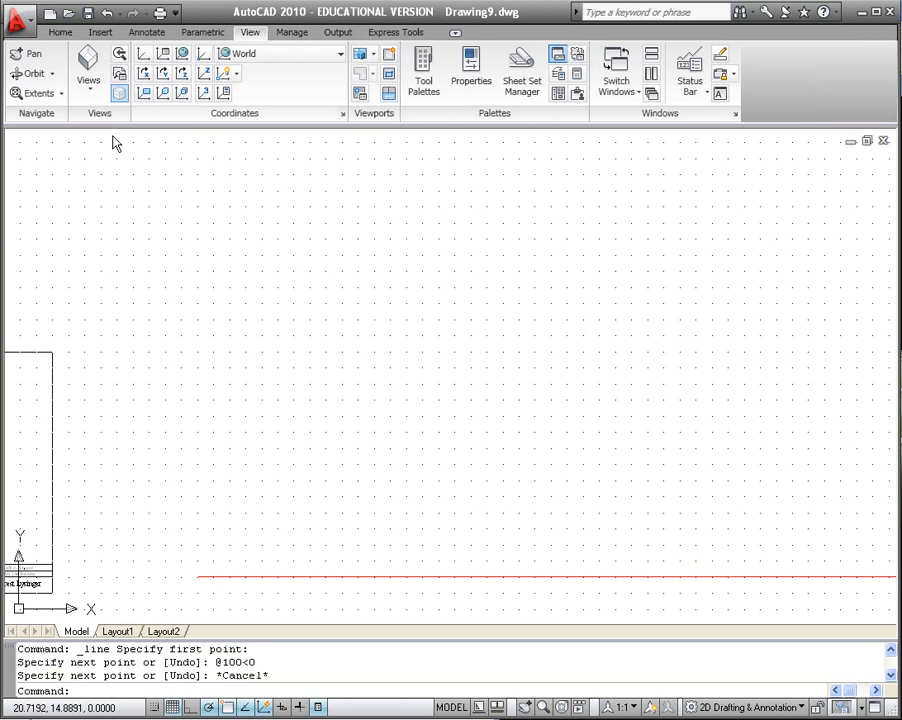
left_click(35, 93)
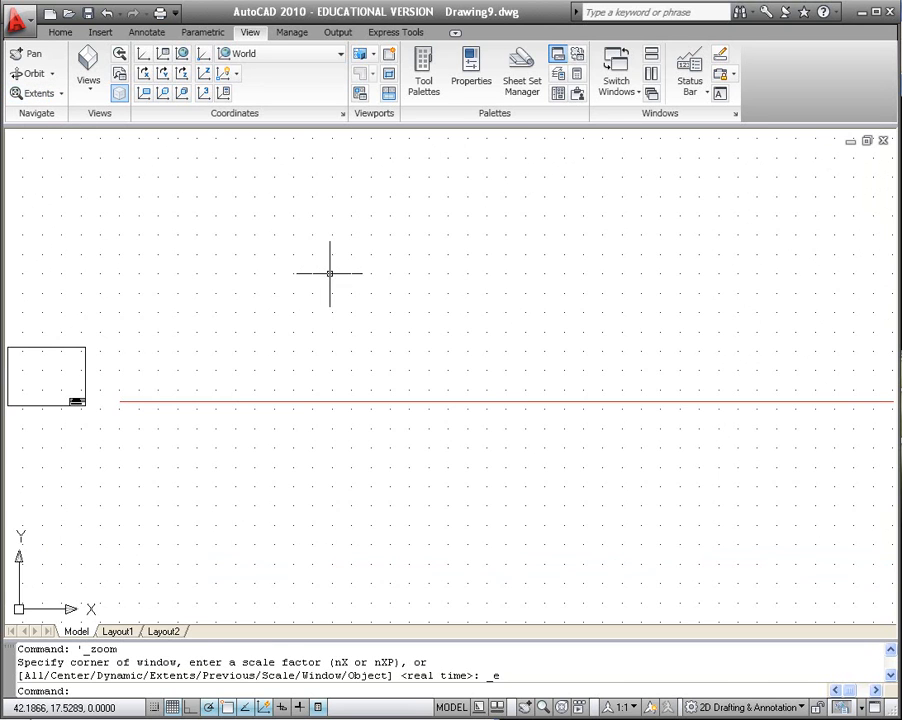
scroll(302, 308, "down", 1)
mouse_move(300, 274)
middle_mouse_down()
mouse_move(300, 296)
mouse_move(259, 378)
middle_mouse_up()
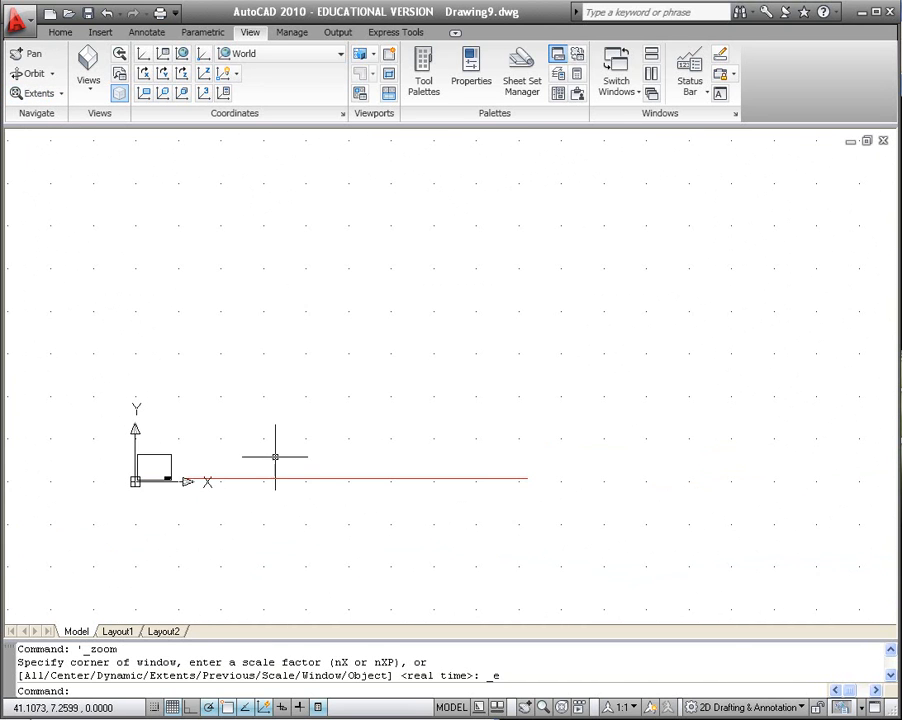
left_click(316, 479)
key("Delete")
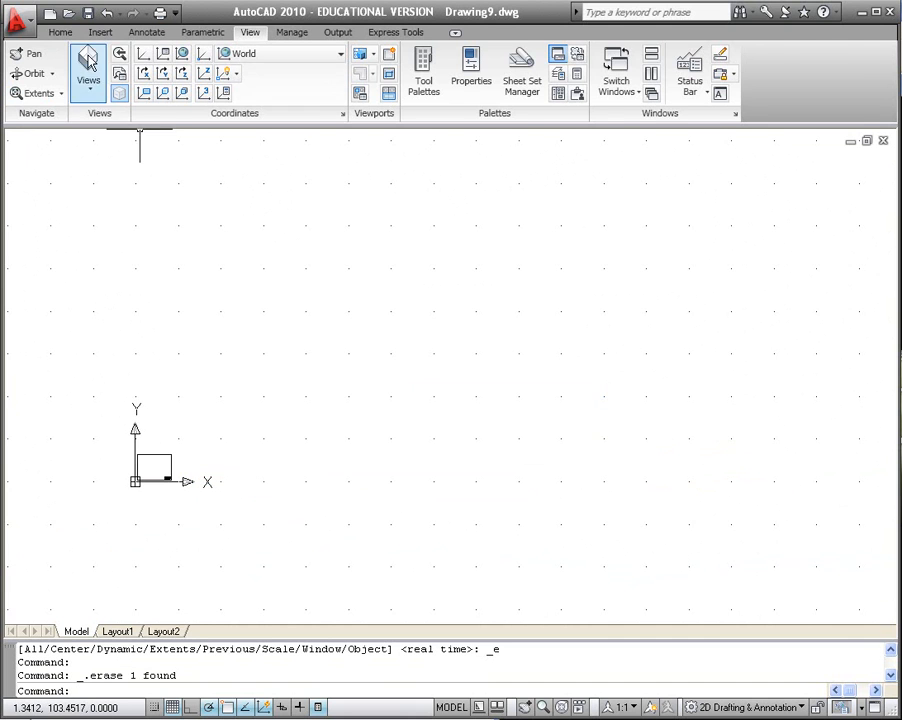
- Start a line to the right of the title block sheet with a 33-unit segment straight up at 90°
left_click(60, 32)
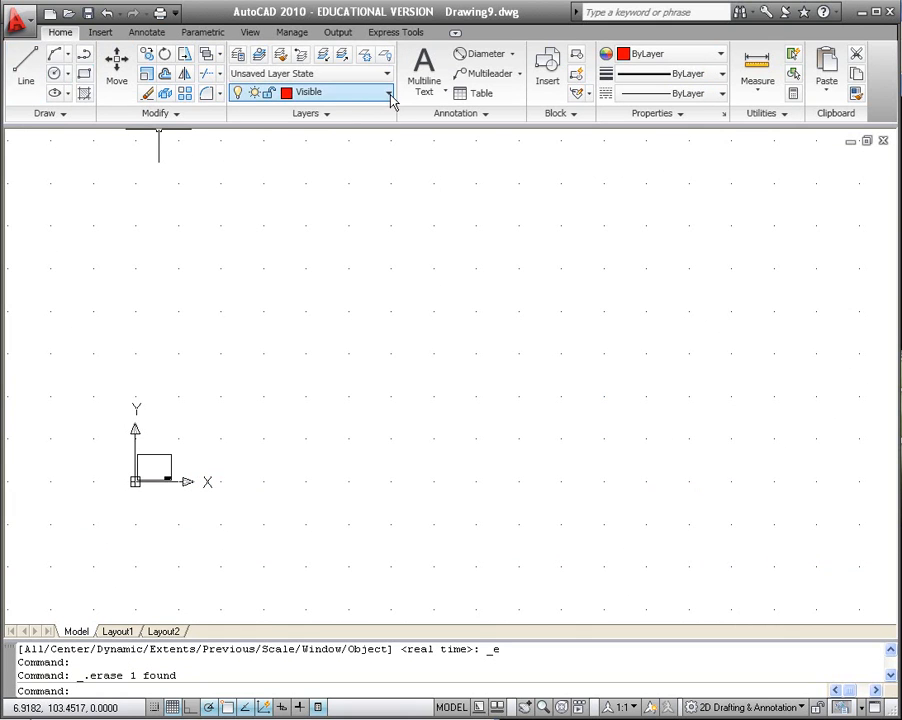
left_click(27, 72)
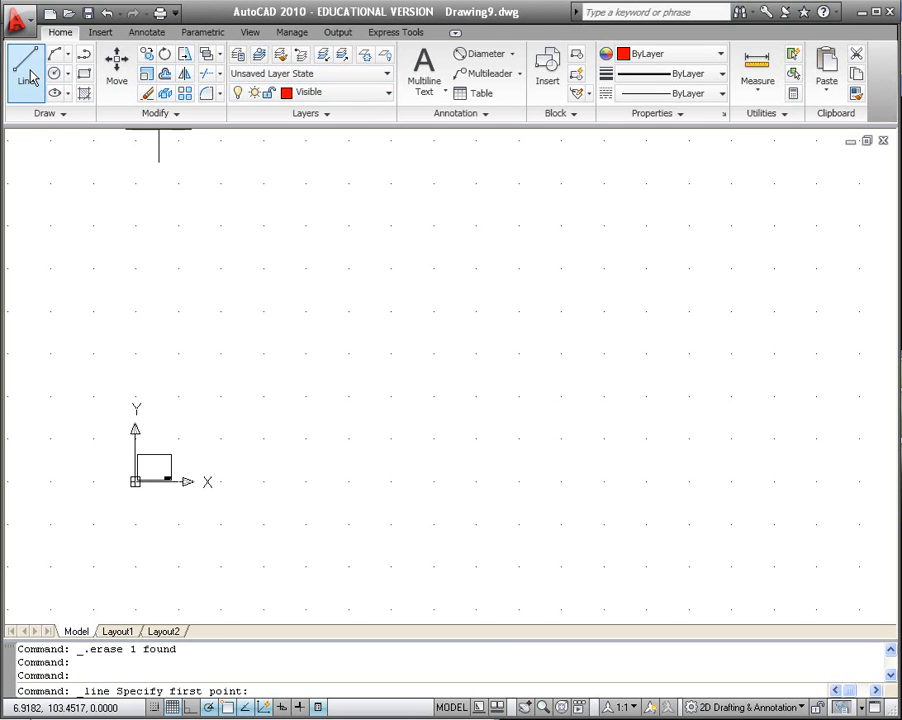
left_click(220, 481)
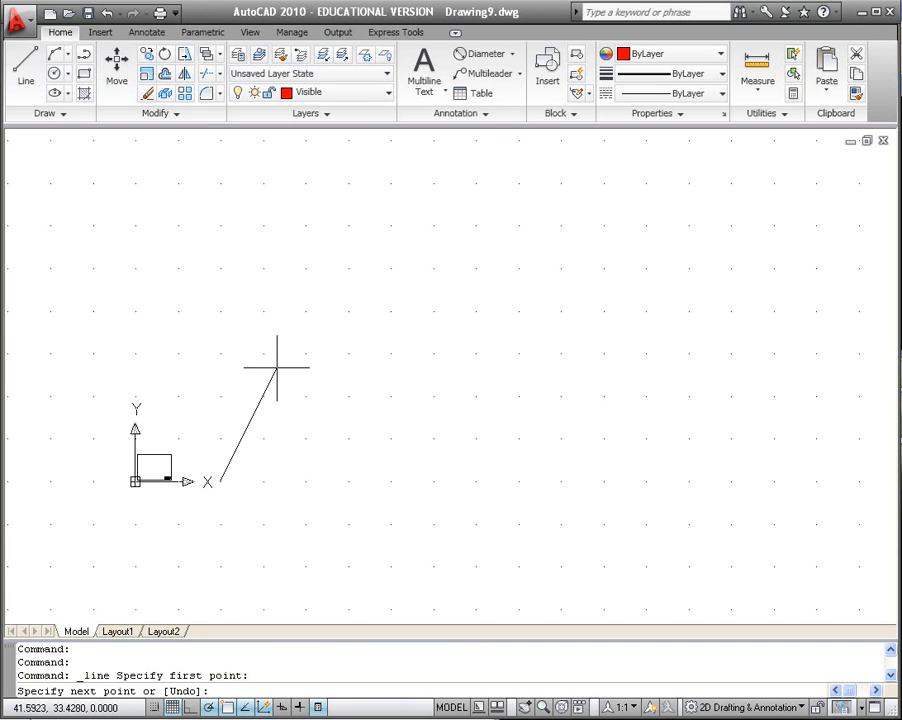
type("@33<90")
key("Return")
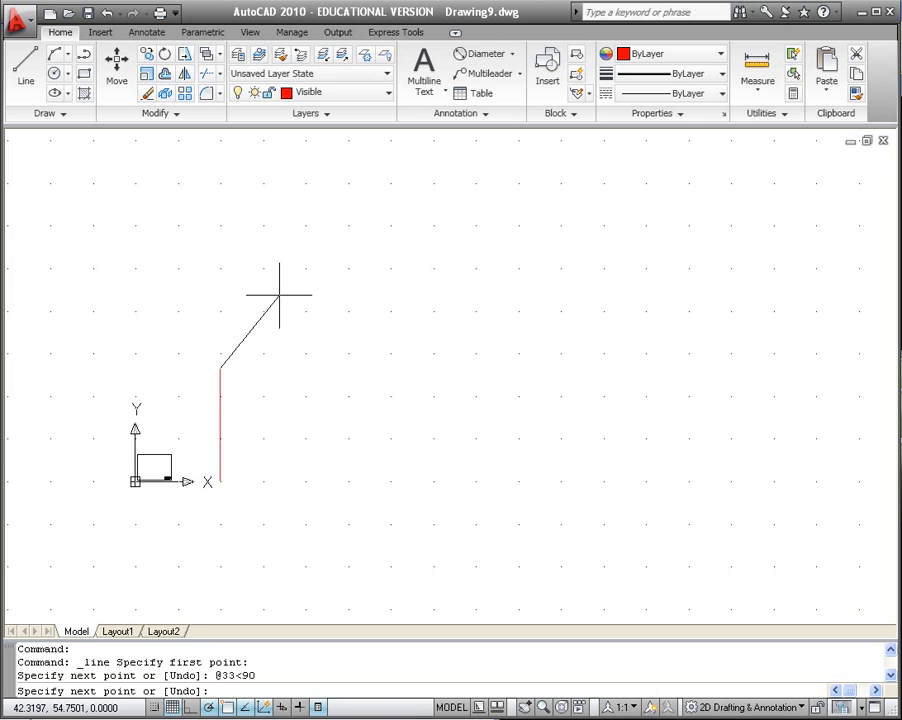
- Continue the line with a sloped segment running 20 units right and 17 units up
type("@")
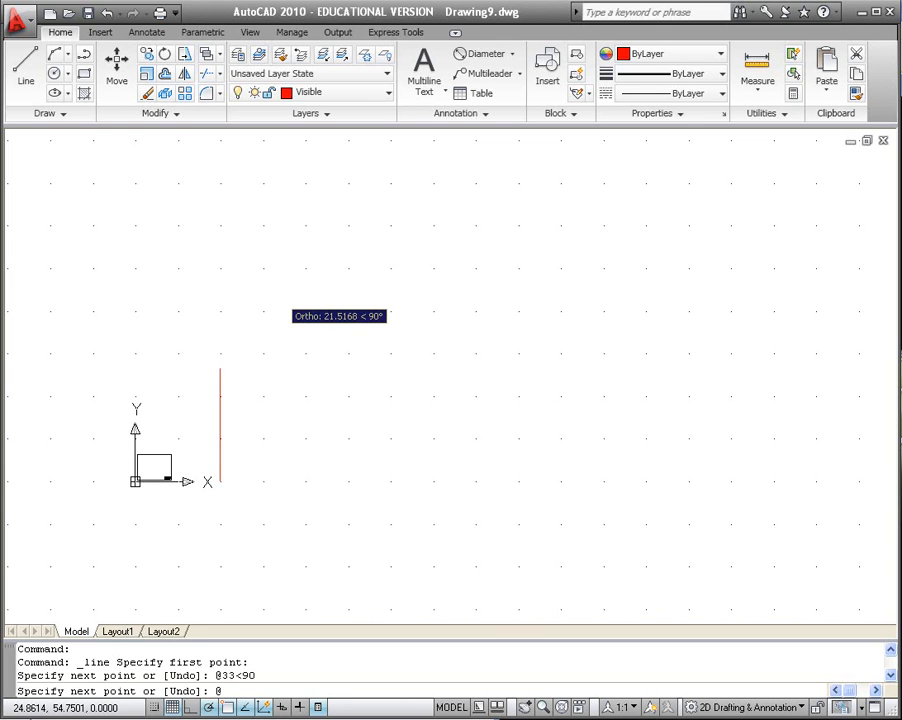
type("20")
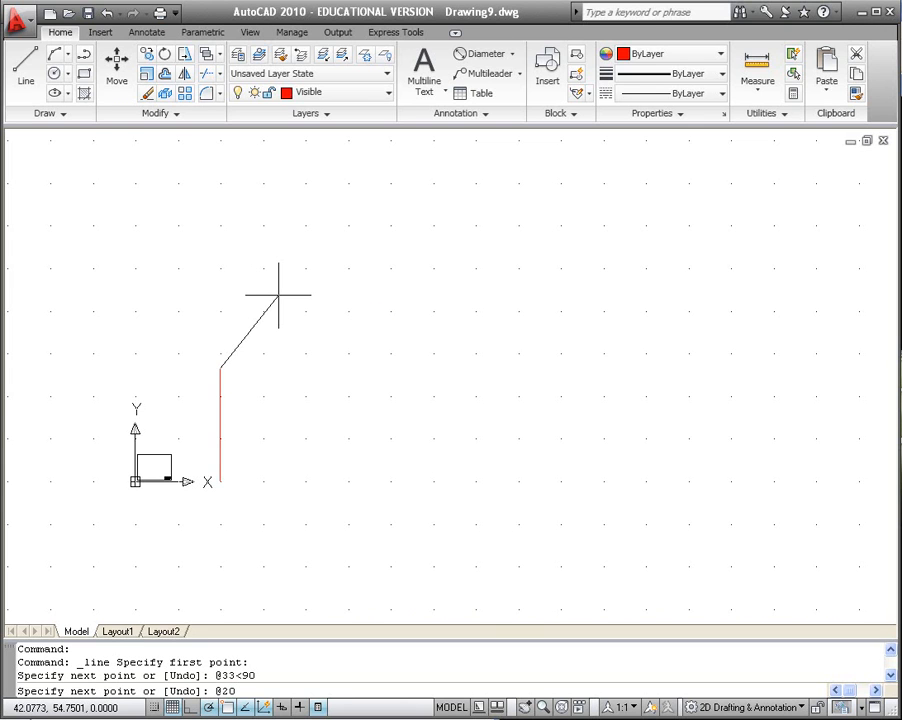
type(",17")
key("Return")
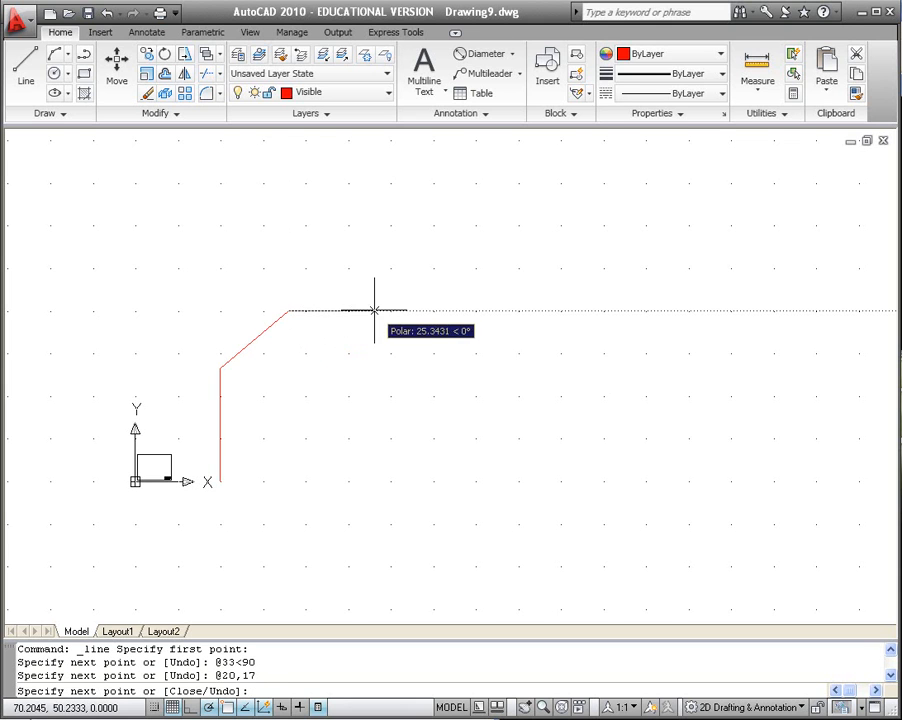
- Add a 20-unit horizontal segment at 0° and a 70-unit segment at -56°, ending the line there
type("@20<0")
key("Return")
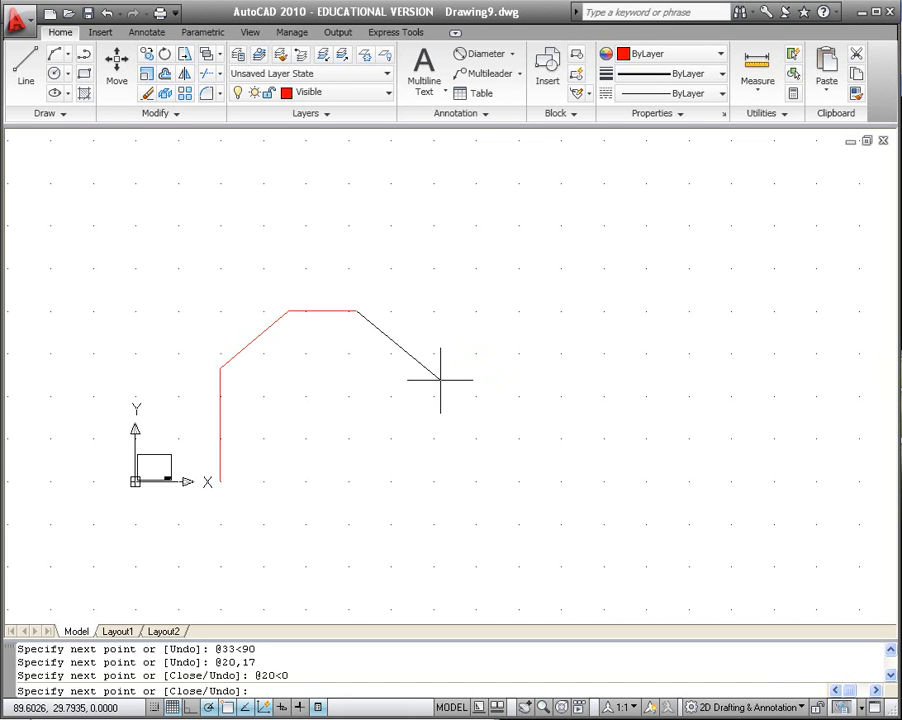
type("@70<-56")
key("Return")
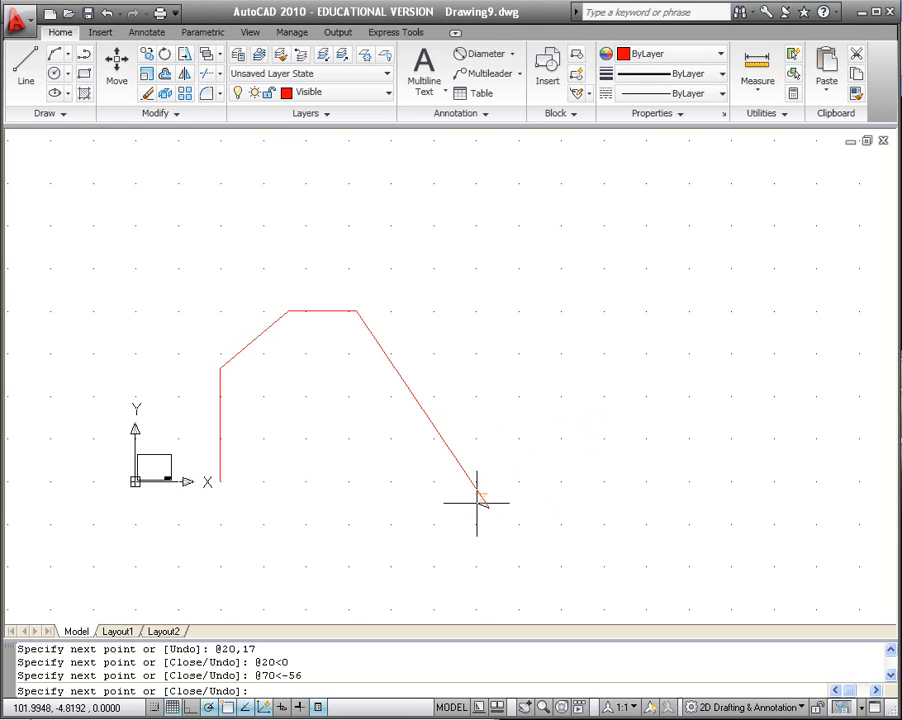
key("Escape")
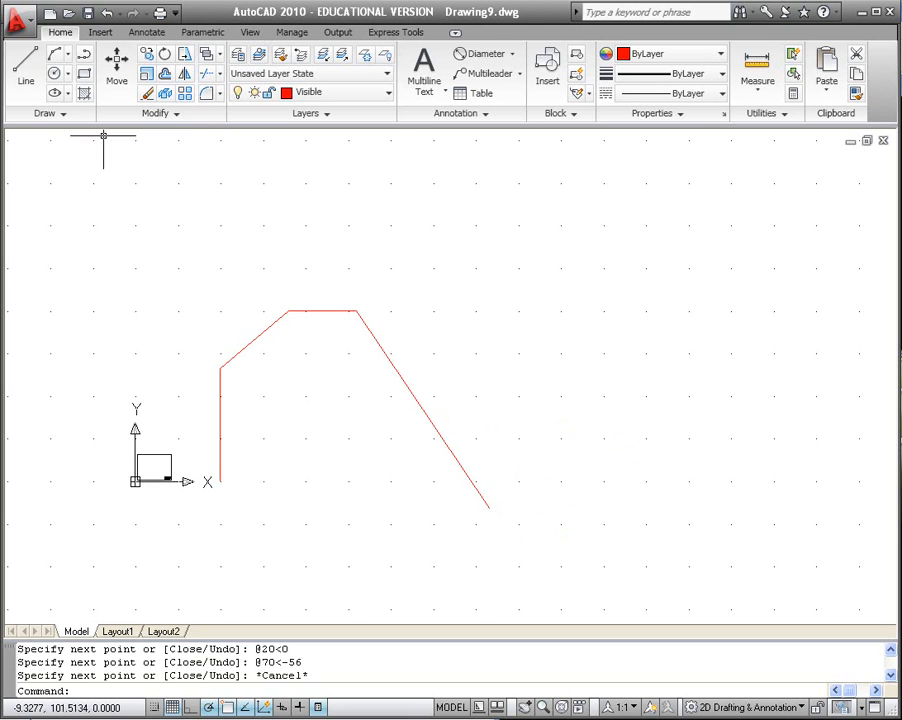
- Draw a horizontal base line from the lower end of the vertical segment to beyond the descending sloped line
left_click(25, 62)
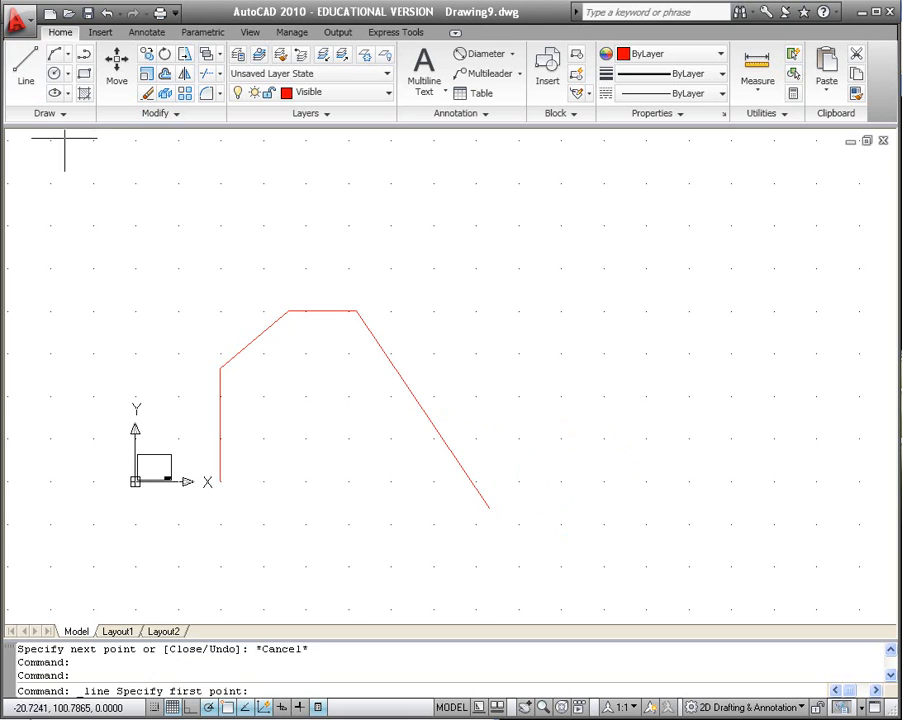
left_click(220, 481)
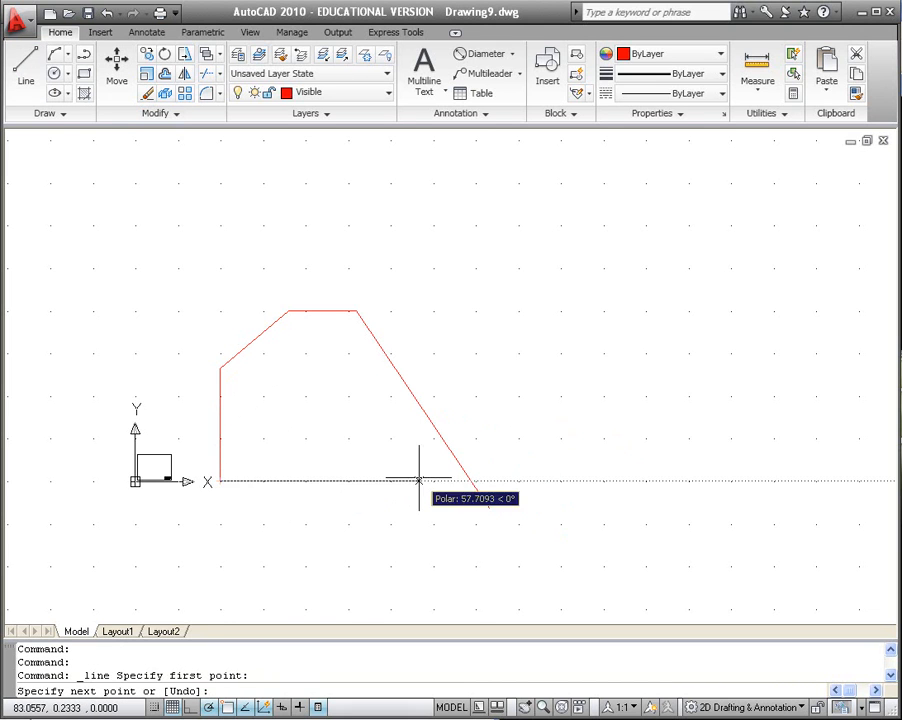
left_click(543, 481)
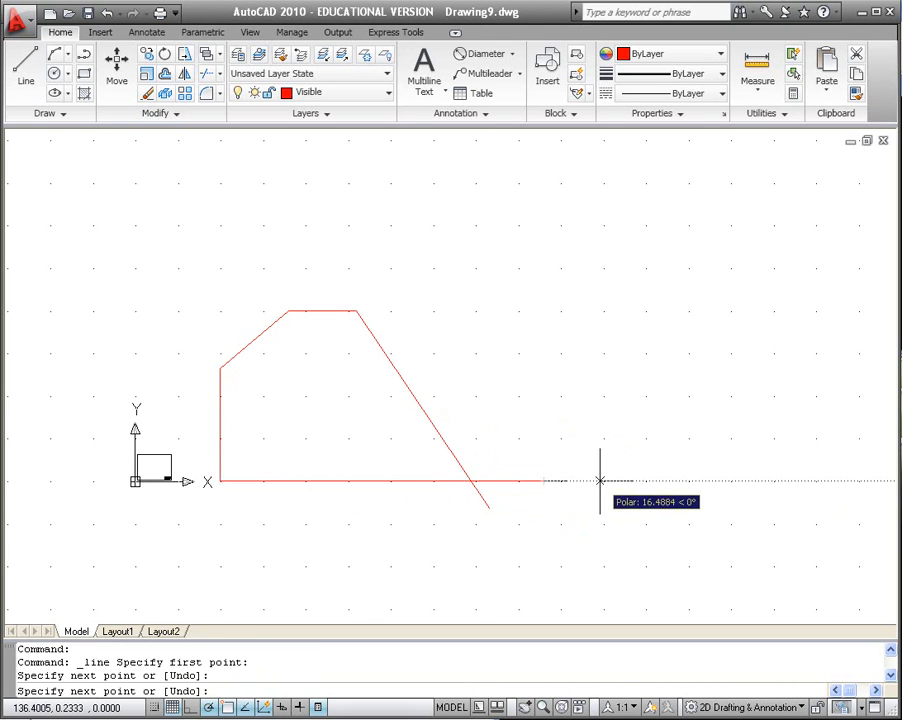
key("Escape")
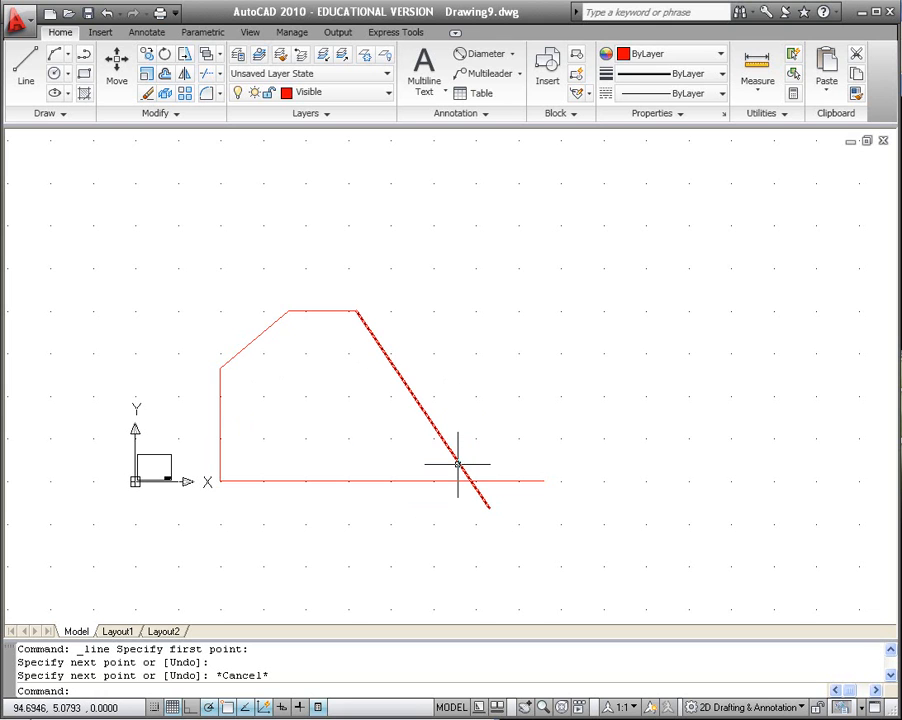
- Offset the horizontal base line 20 units upward
left_click(166, 85)
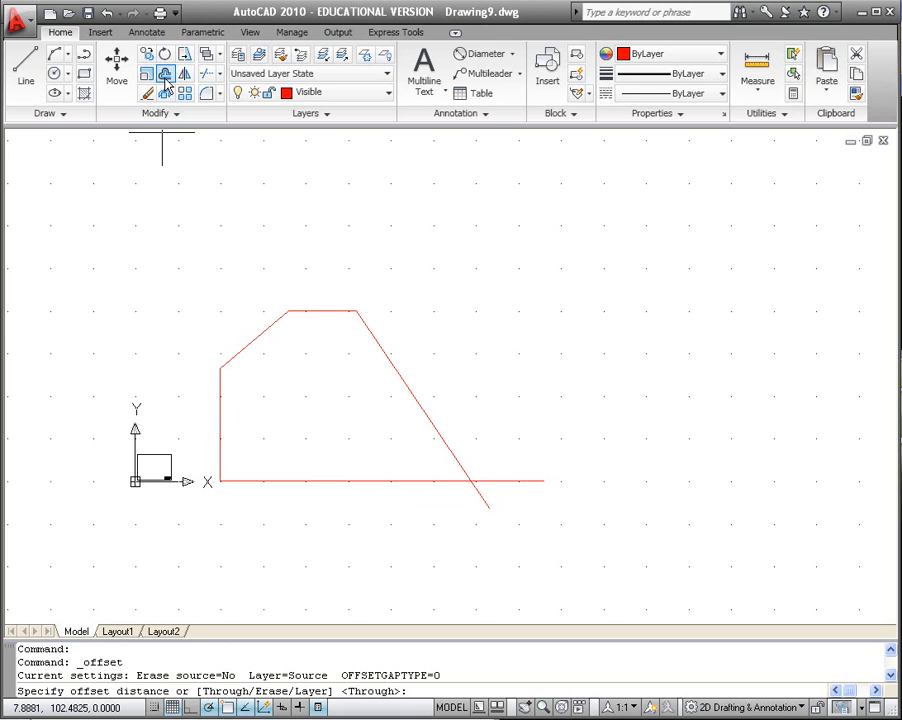
type("20")
key("Return")
left_click(414, 482)
left_click(409, 457)
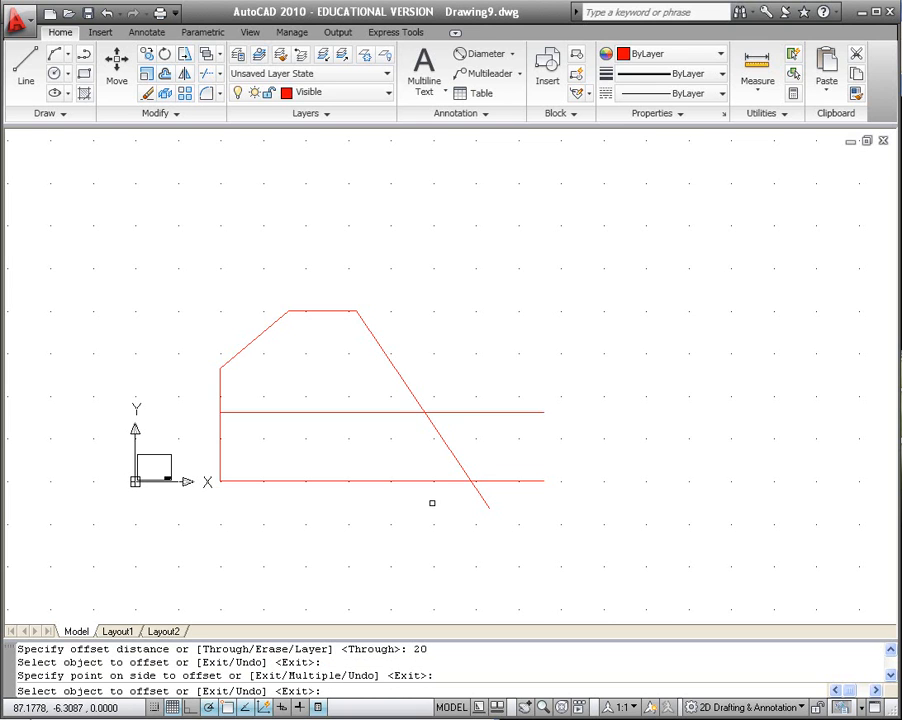
- Draw a vertical line from the intersection of the offset and sloped lines down past the base line
left_click(25, 62)
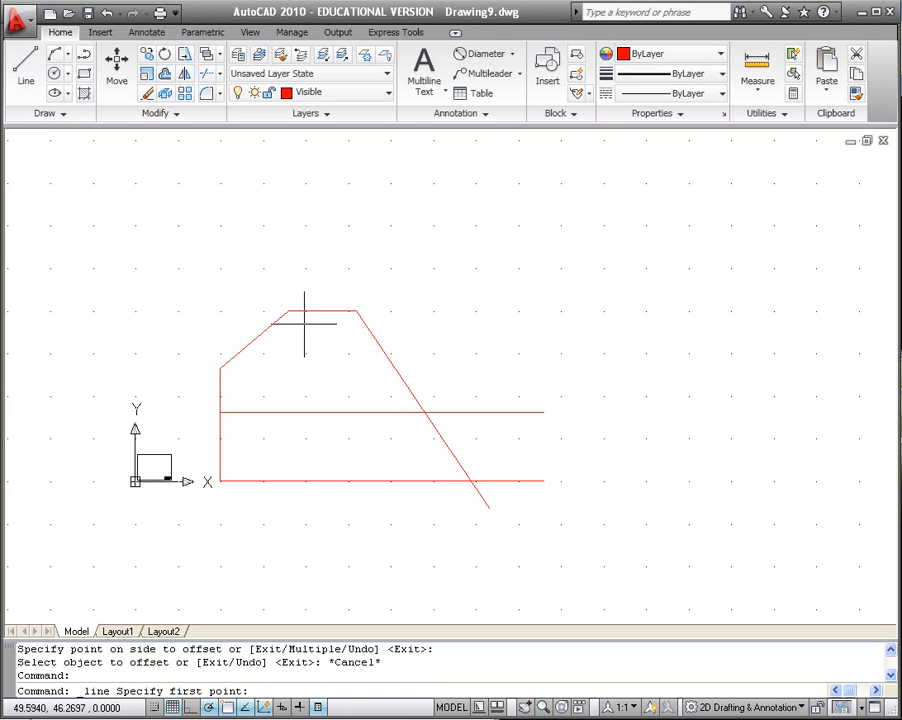
left_click(424, 414)
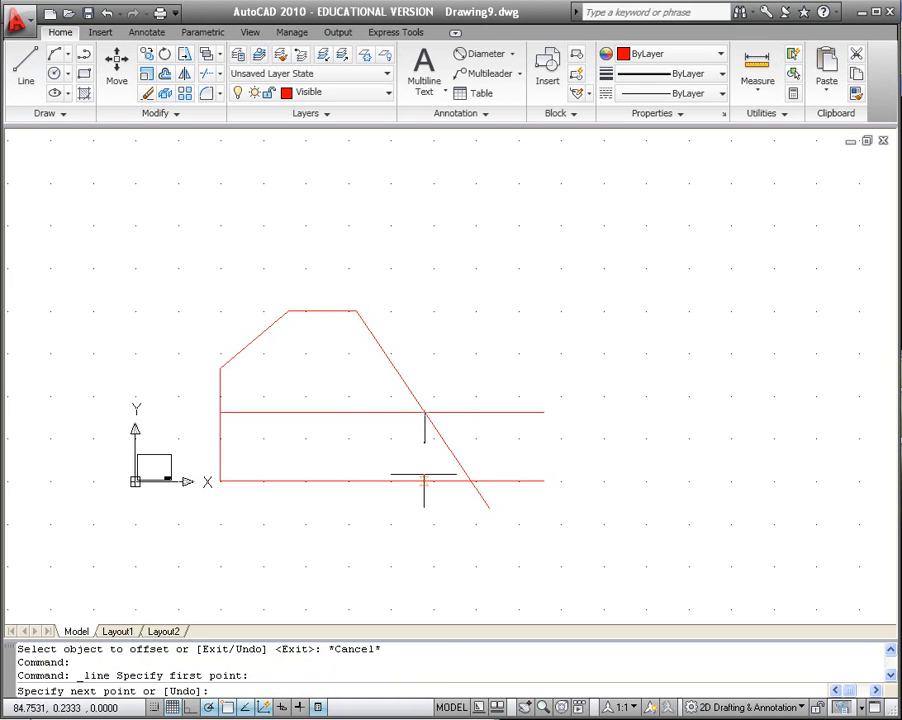
left_click(424, 502)
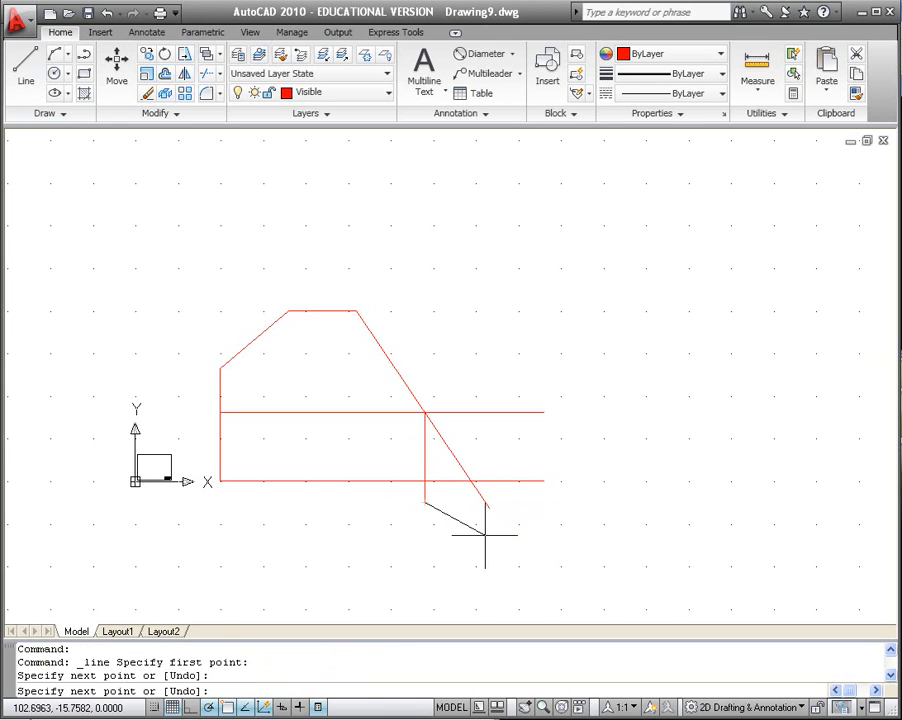
key("Escape")
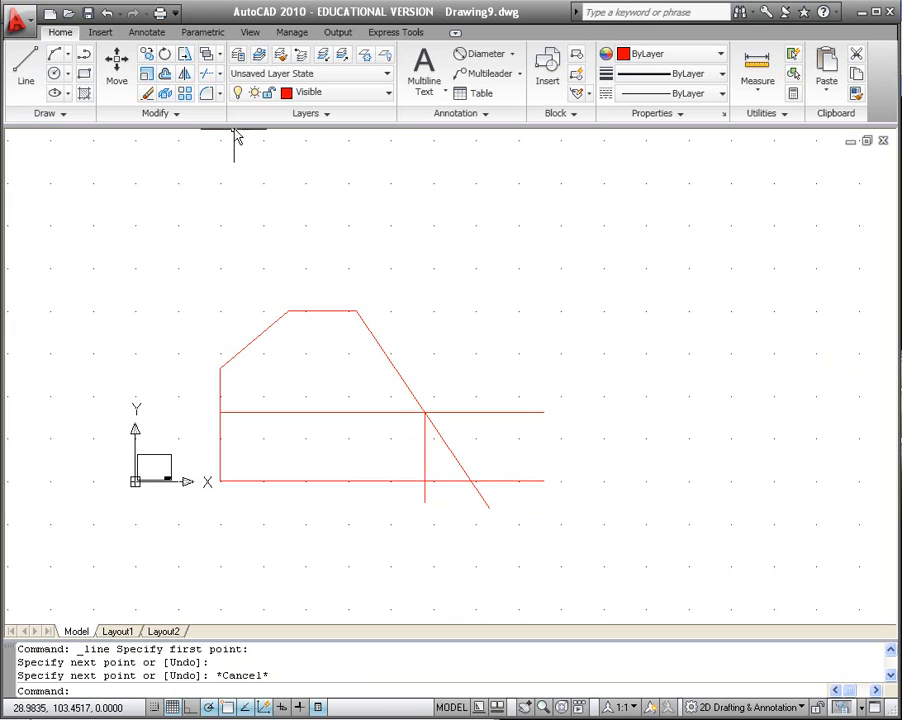
- Trim the line ends overhanging the outline's right side and lower corner, using all objects as cutting edges
left_click(208, 75)
key("Return")
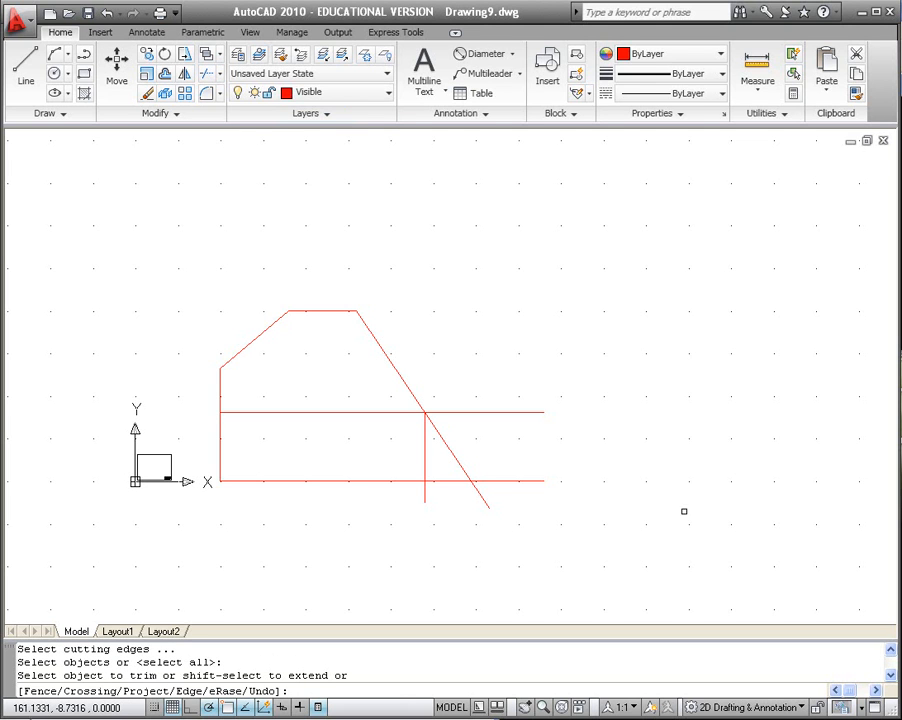
left_click(451, 369)
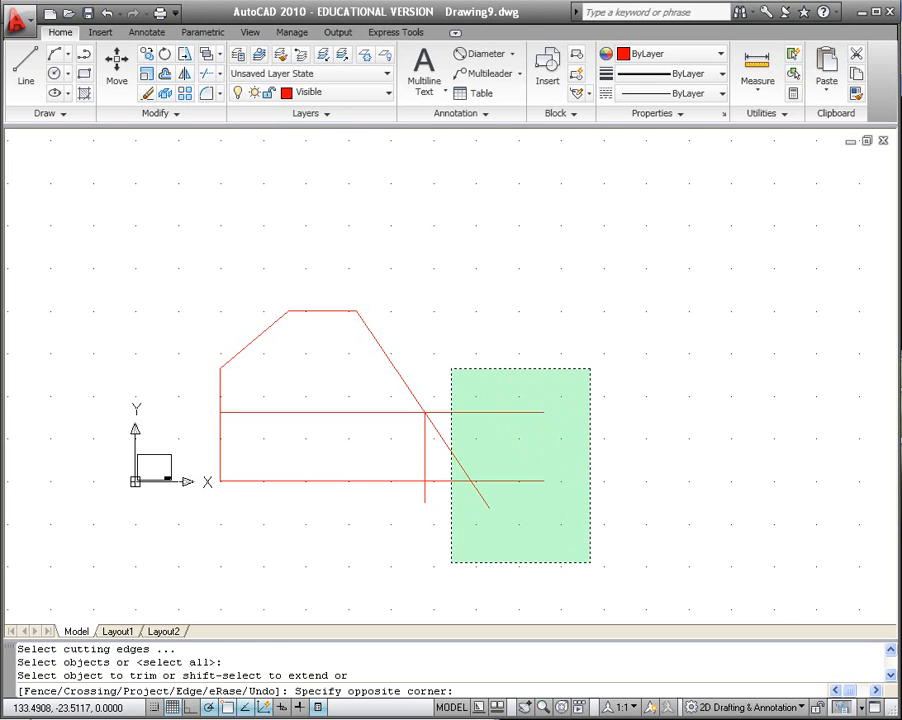
left_click(583, 545)
left_click(455, 512)
left_click(400, 492)
key("Escape")
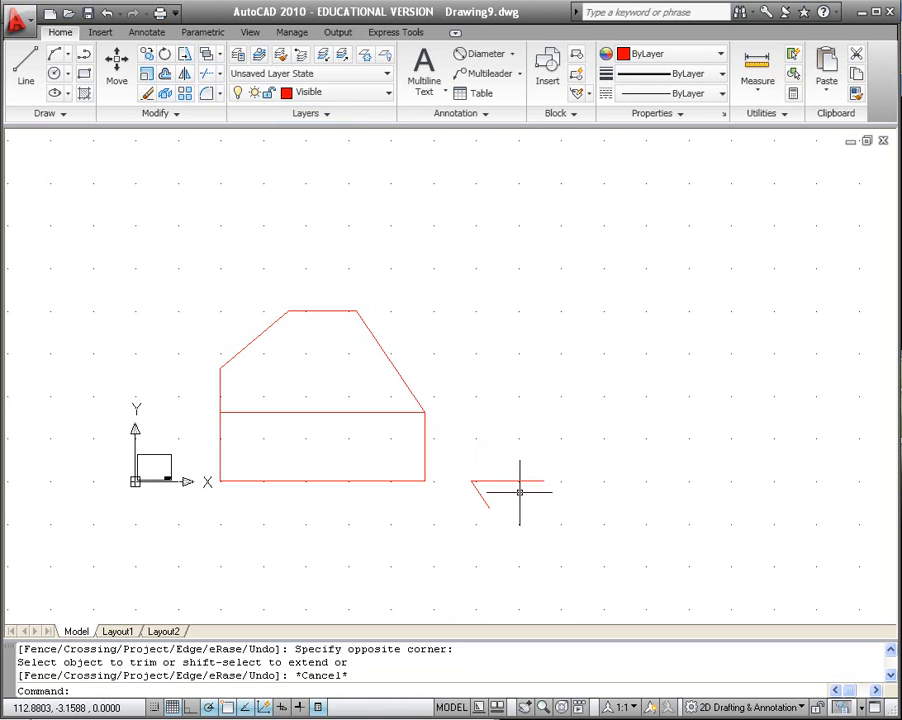
- Erase the two leftover line pieces lying outside the outline's lower right corner
left_click(482, 494)
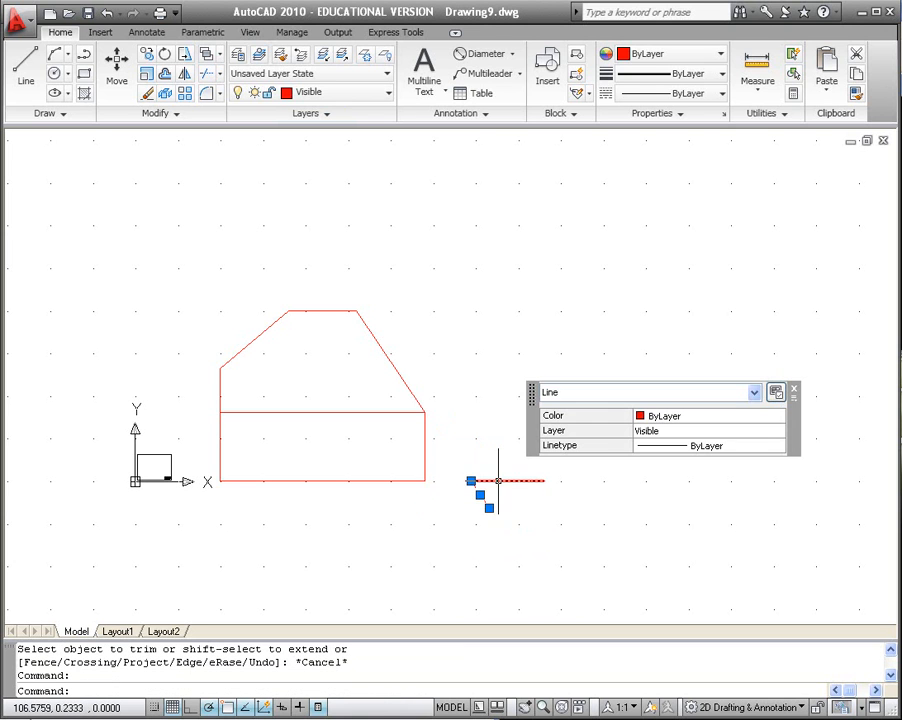
key("Delete")
left_click(495, 481)
key("Delete")
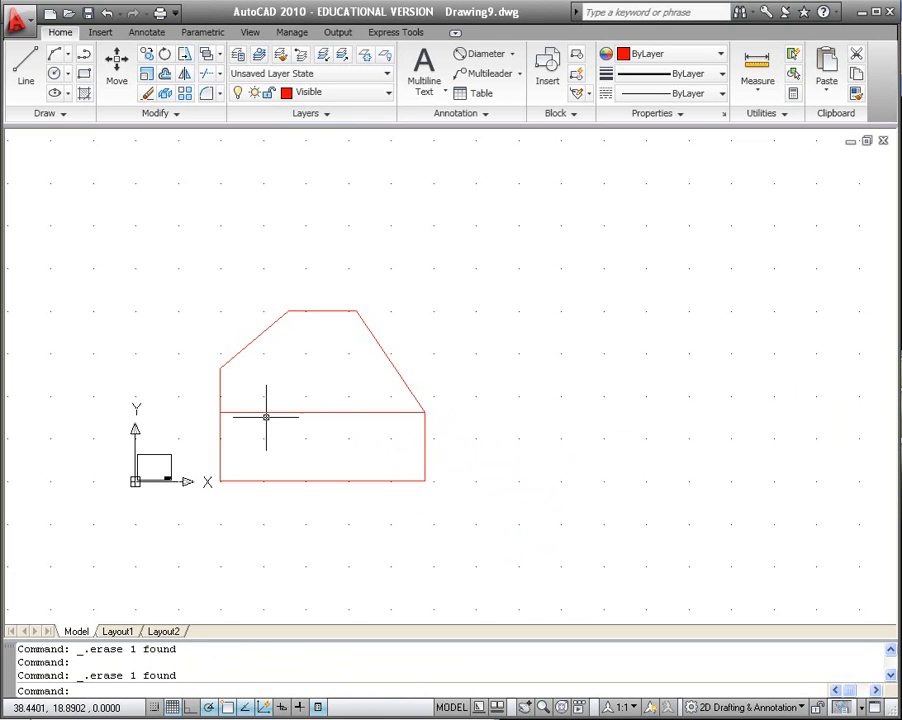
- Move the horizontal line inside the outline to the Hidden layer
left_click(366, 412)
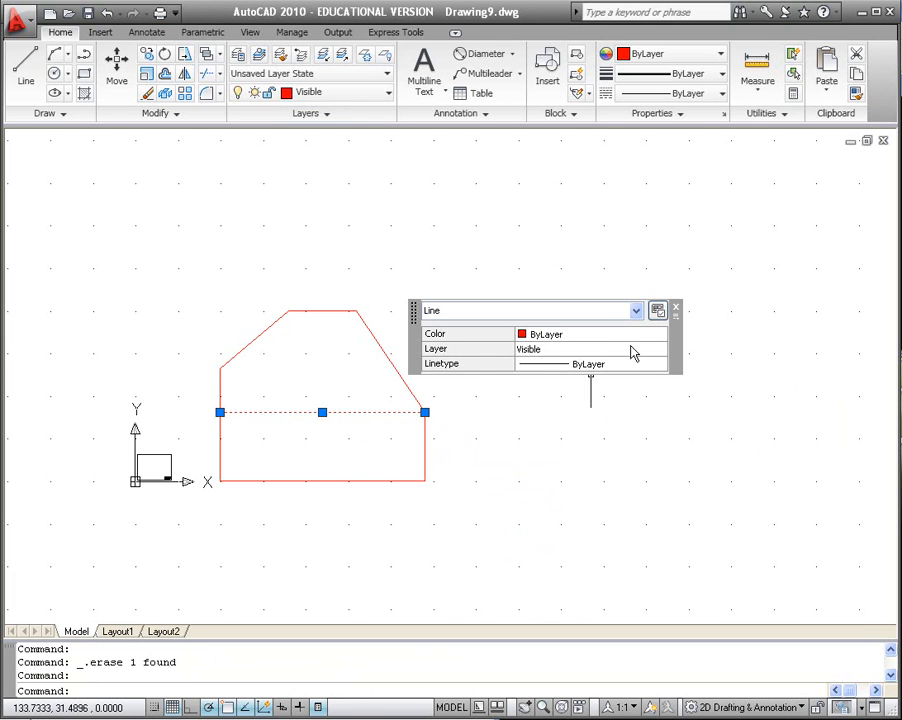
left_click(594, 352)
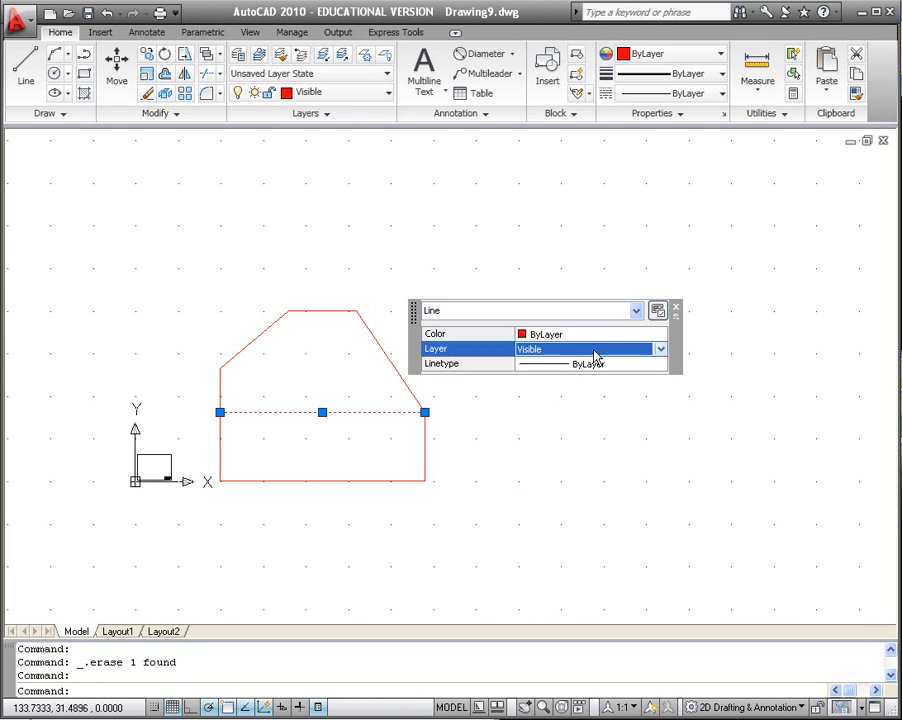
left_click(660, 350)
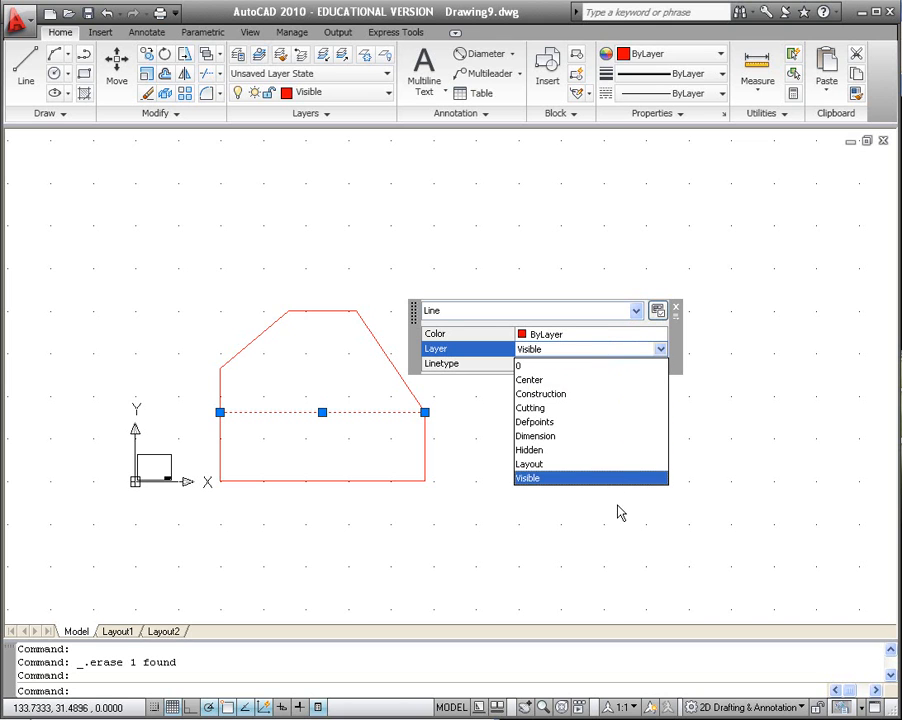
left_click(629, 458)
key("Escape")
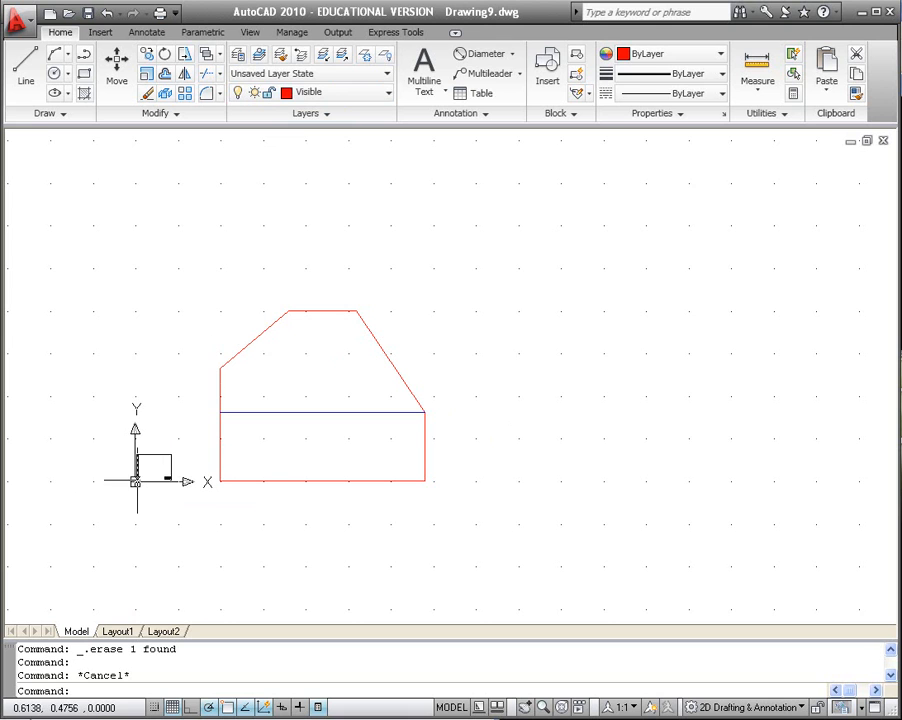
- Rotate the UCS 34 degrees about the Z axis
left_click(249, 33)
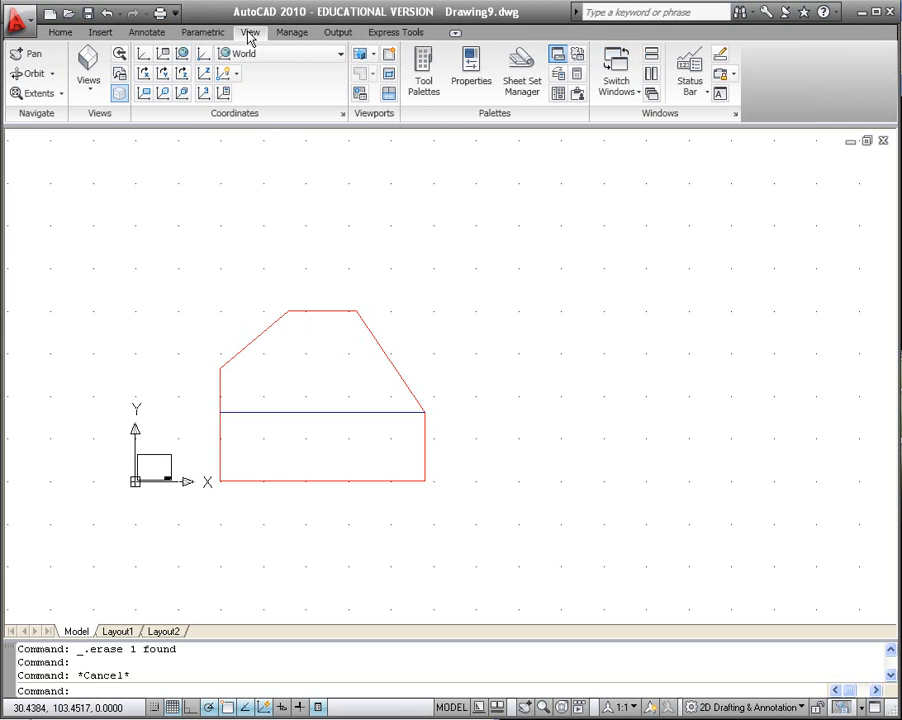
left_click(182, 76)
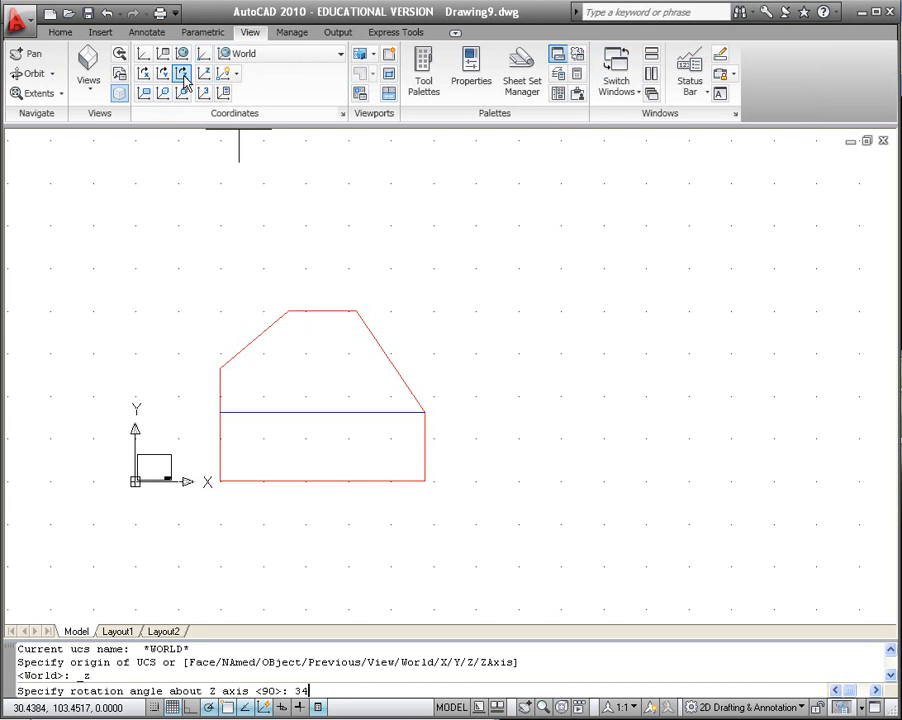
type("34")
key("Return")
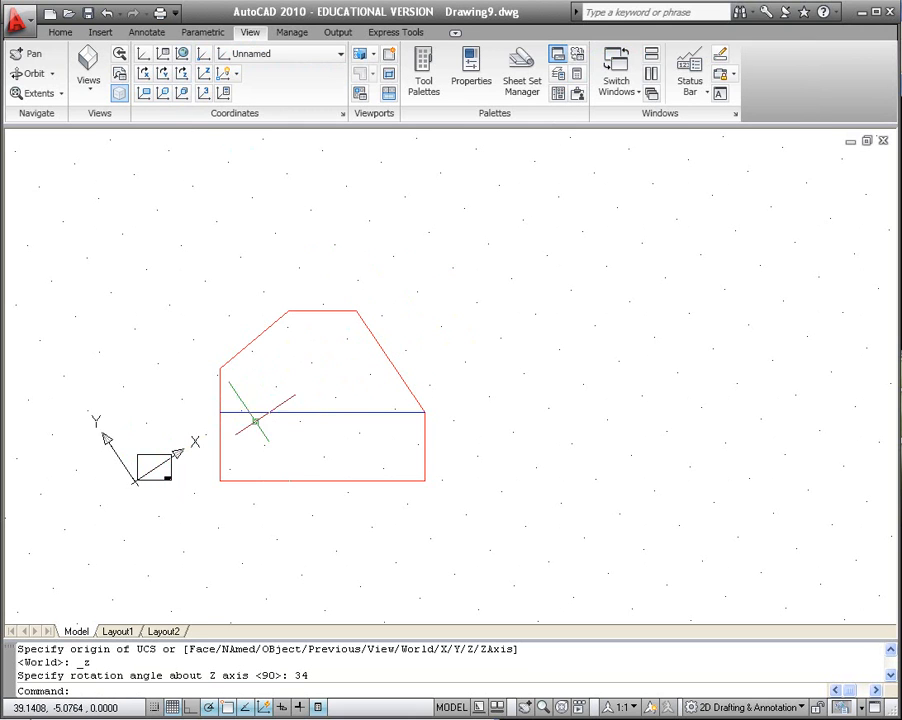
- Draw a line about 66 units long from the hidden line's right end along the rotated negative X axis, past the base line
scroll(364, 416, "down", 2)
scroll(367, 415, "up", 3)
scroll(368, 415, "up", 3)
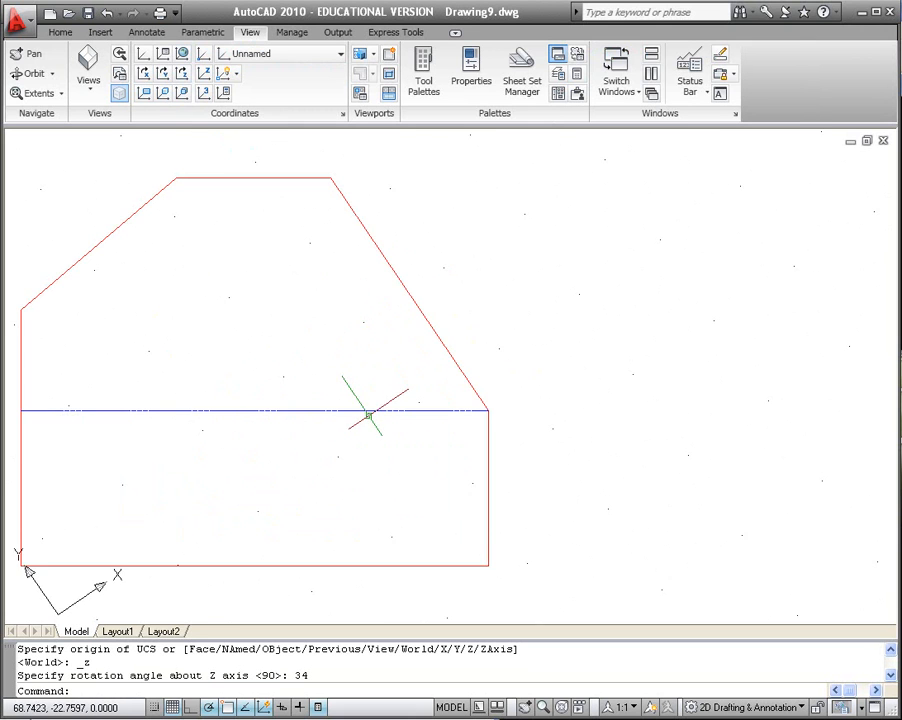
mouse_move(326, 447)
middle_mouse_down()
mouse_move(368, 455)
mouse_move(395, 447)
middle_mouse_up()
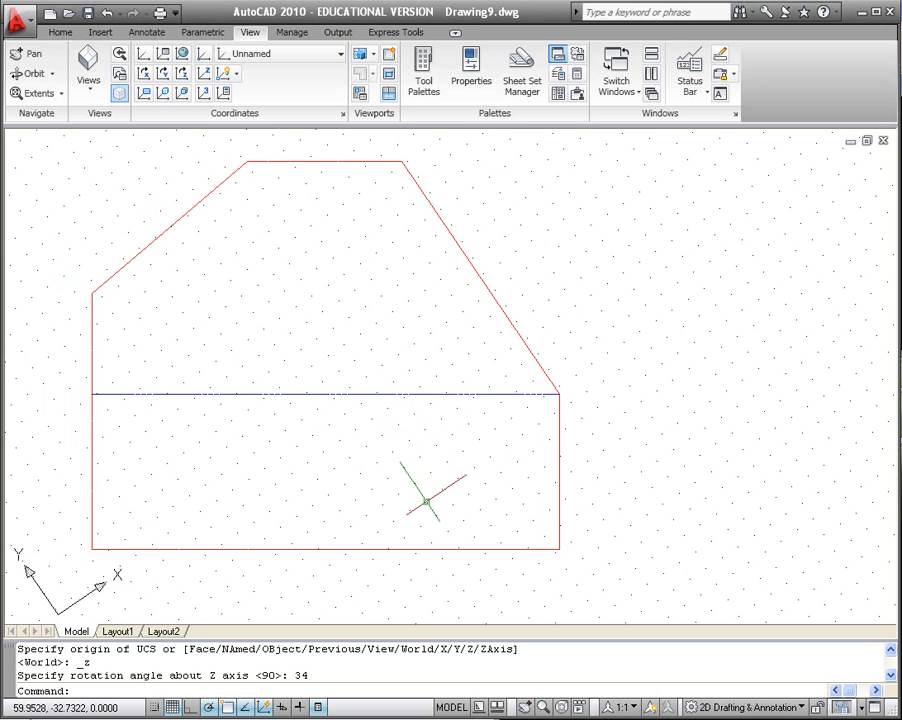
scroll(427, 499, "up", 1)
scroll(427, 499, "down", 5)
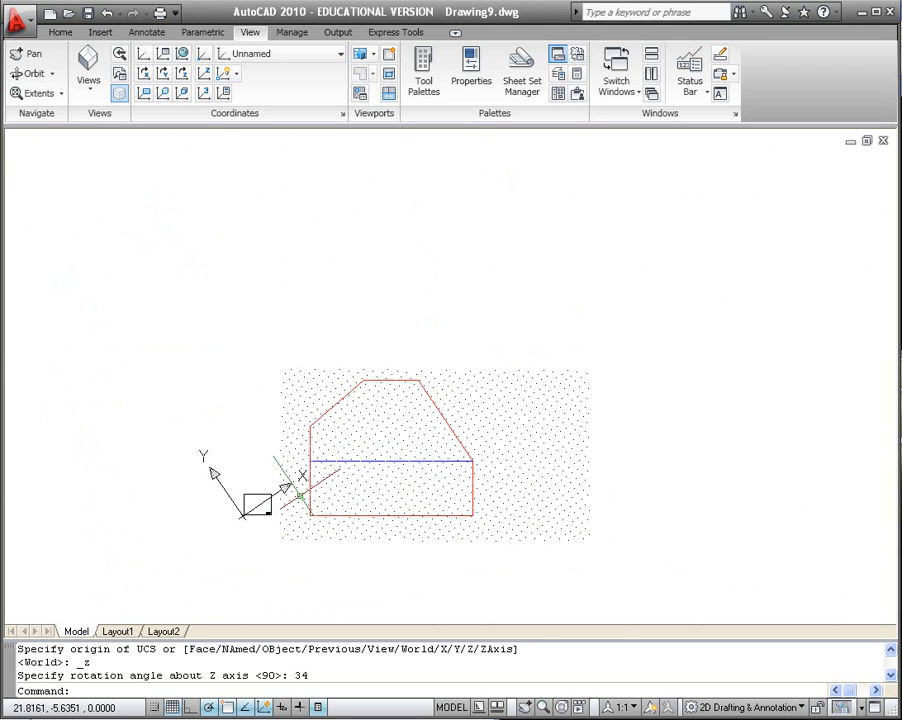
mouse_move(355, 526)
middle_mouse_down()
mouse_move(353, 509)
mouse_move(415, 456)
middle_mouse_up()
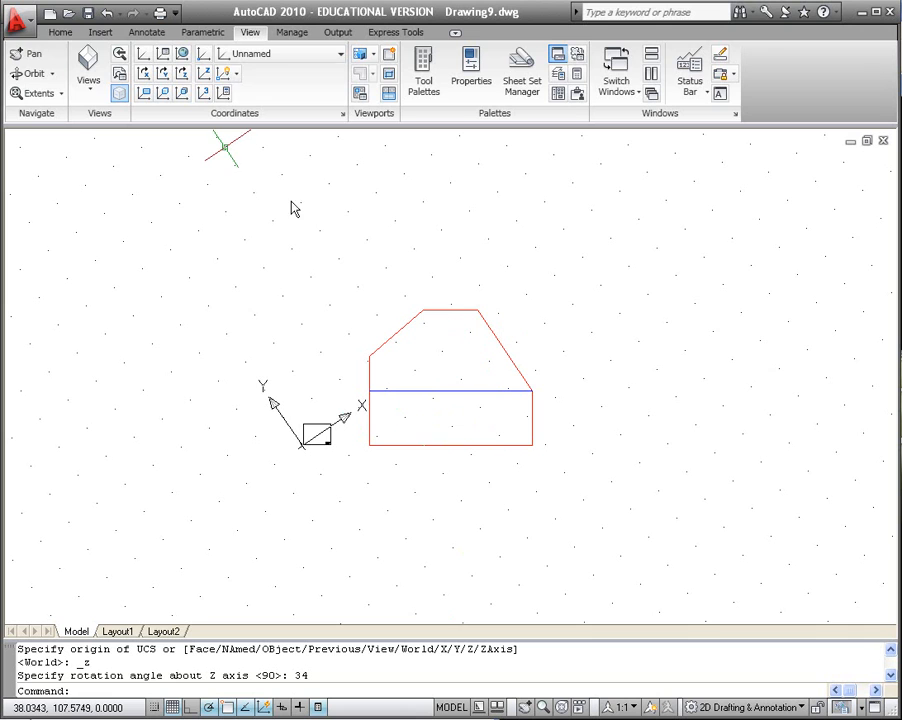
left_click(60, 32)
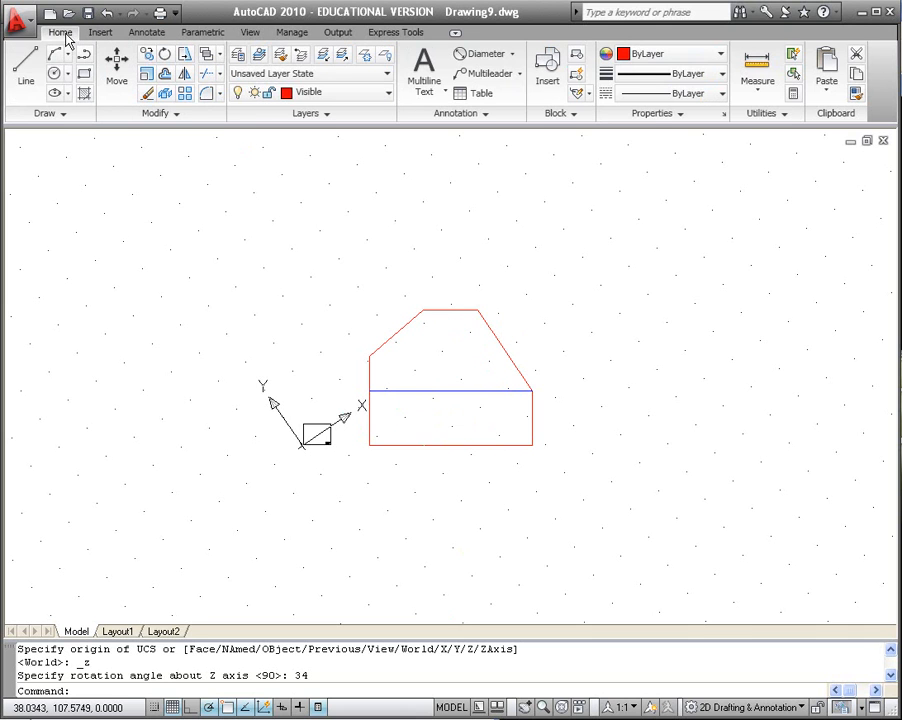
left_click(31, 75)
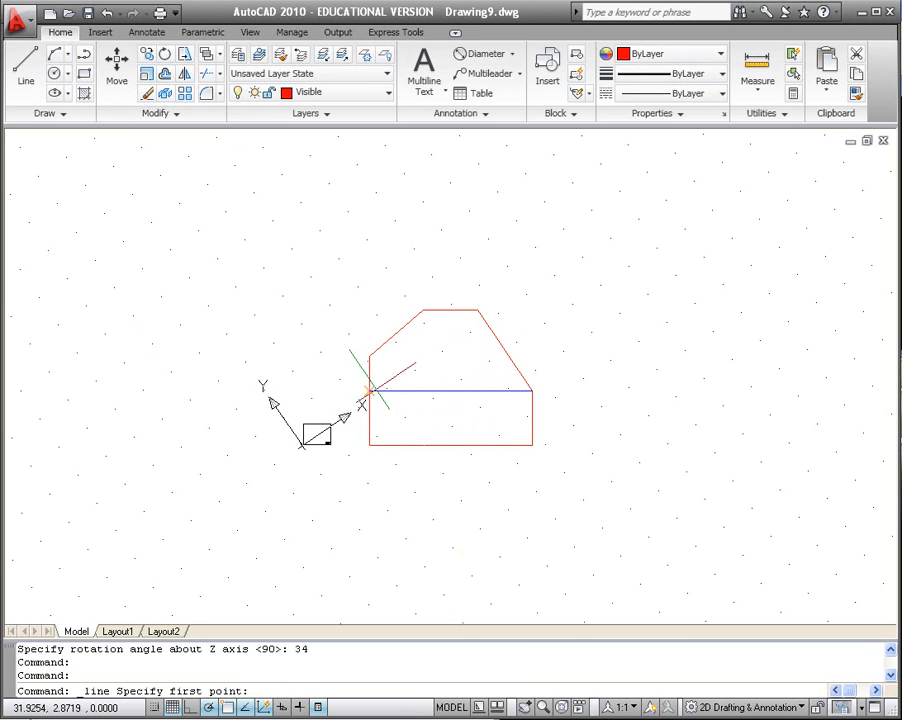
left_click(532, 391)
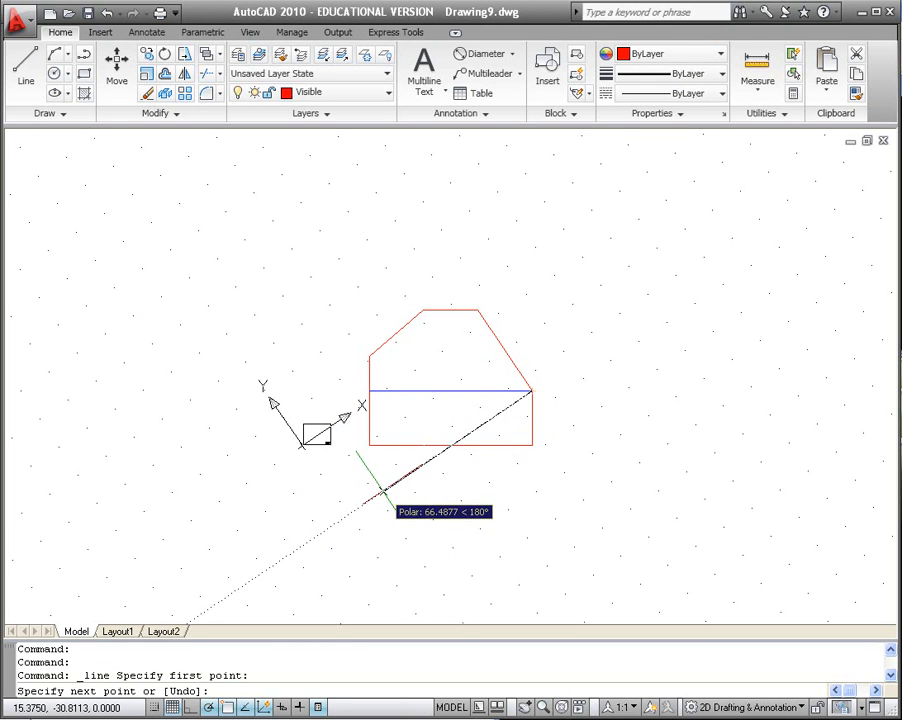
left_click(386, 490)
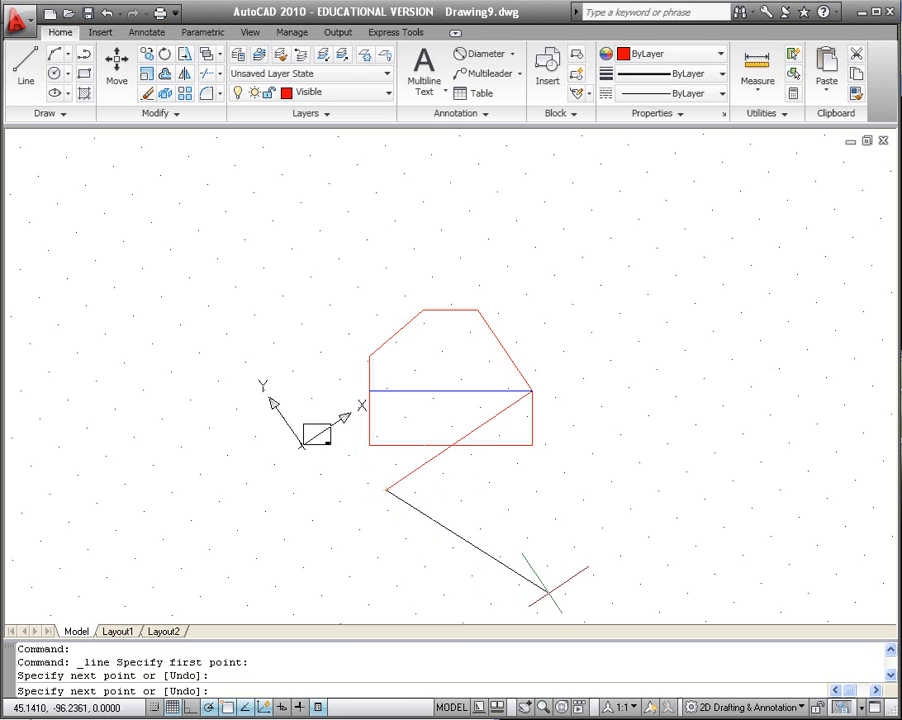
key("Escape")
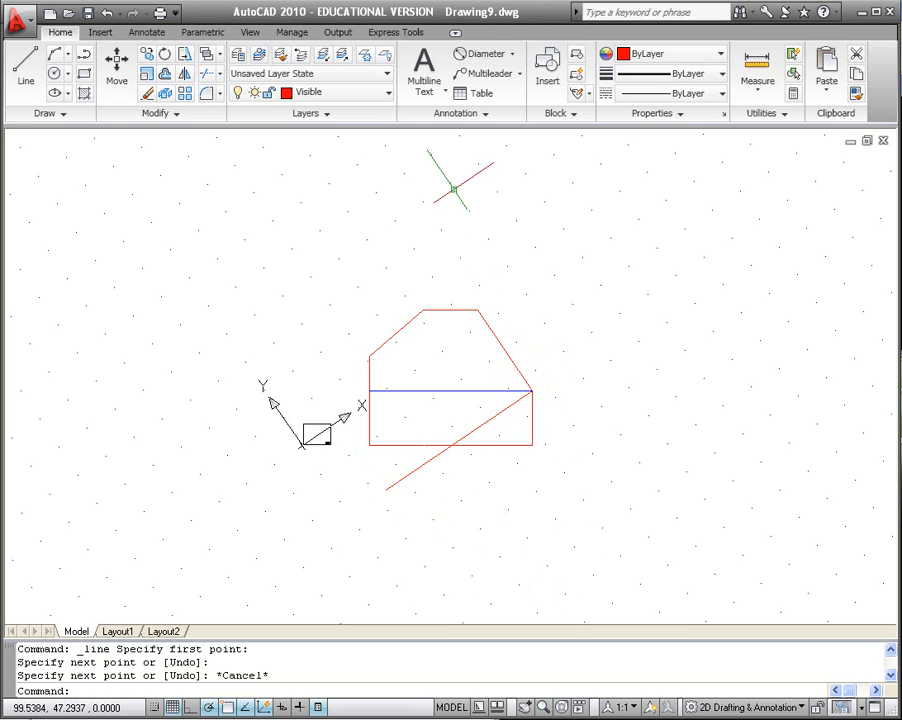
left_click(172, 77)
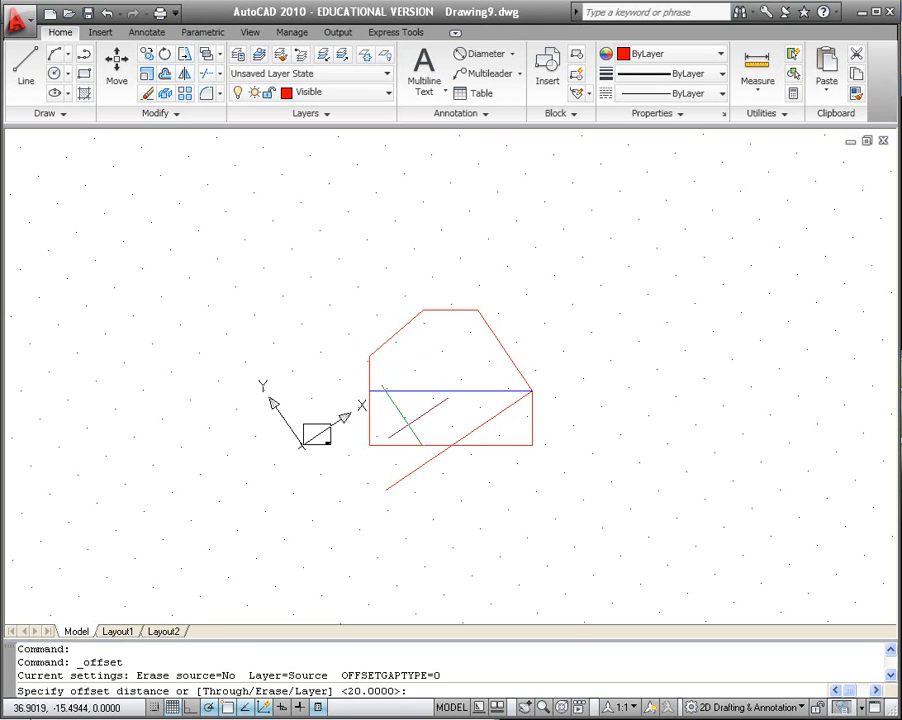
left_click(429, 460)
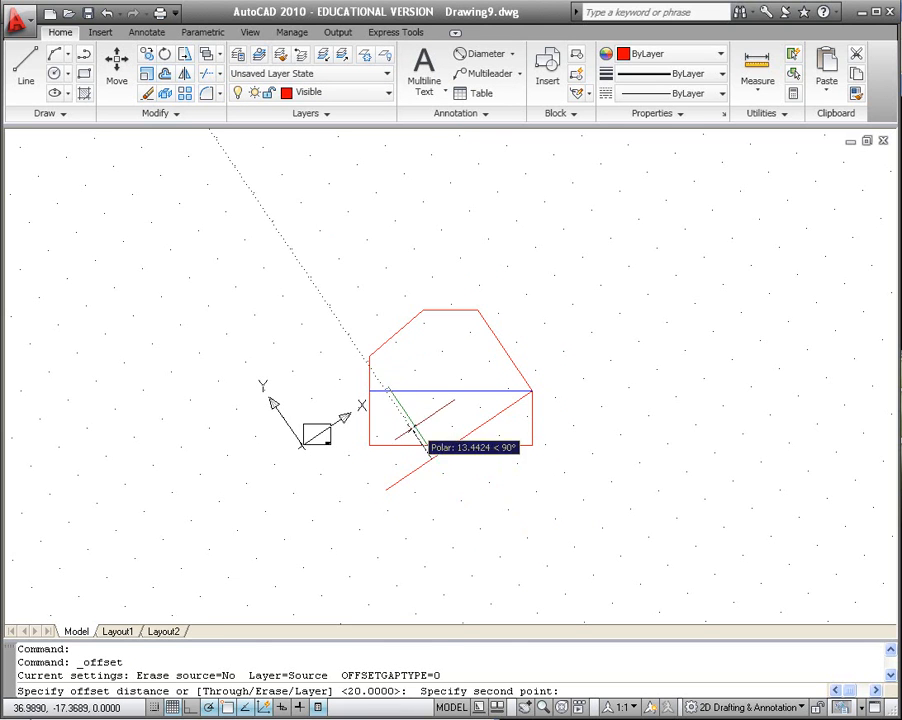
left_click(410, 429)
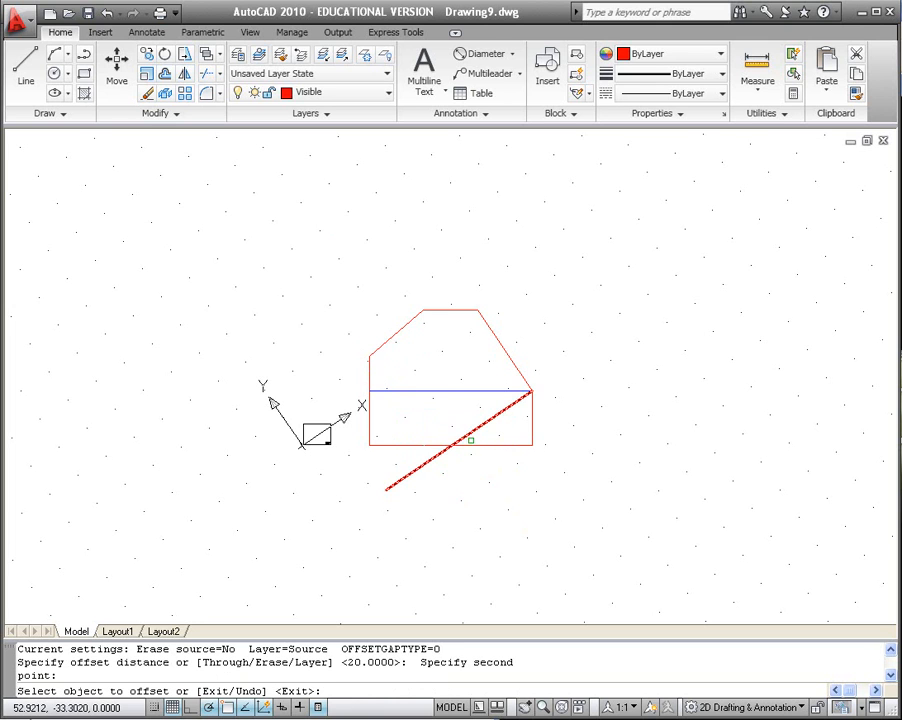
left_click(469, 433)
left_click(433, 414)
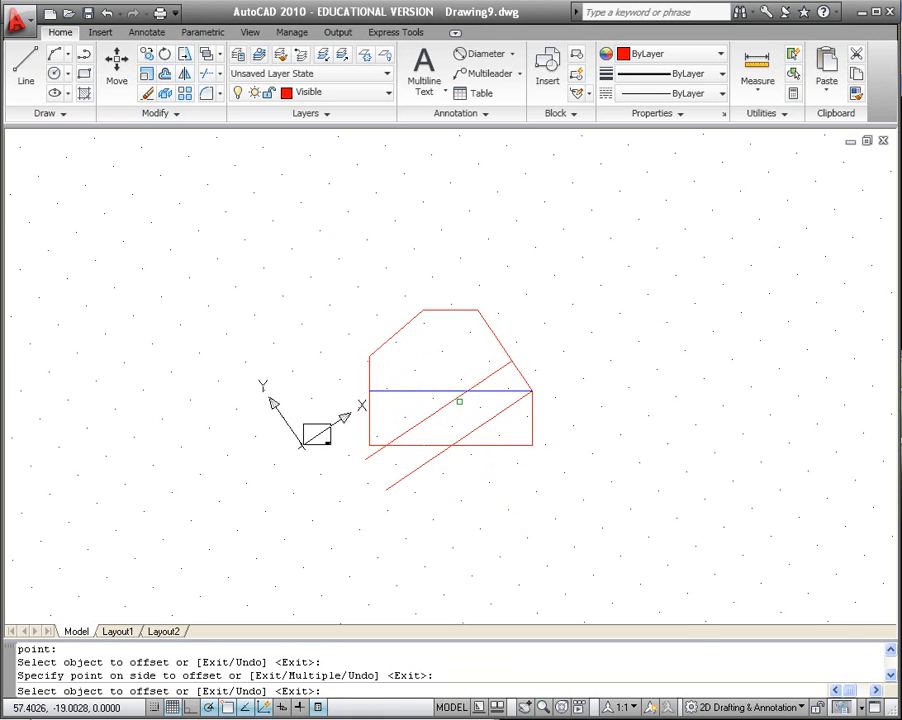
key("Escape")
left_click(455, 398)
key("Delete")
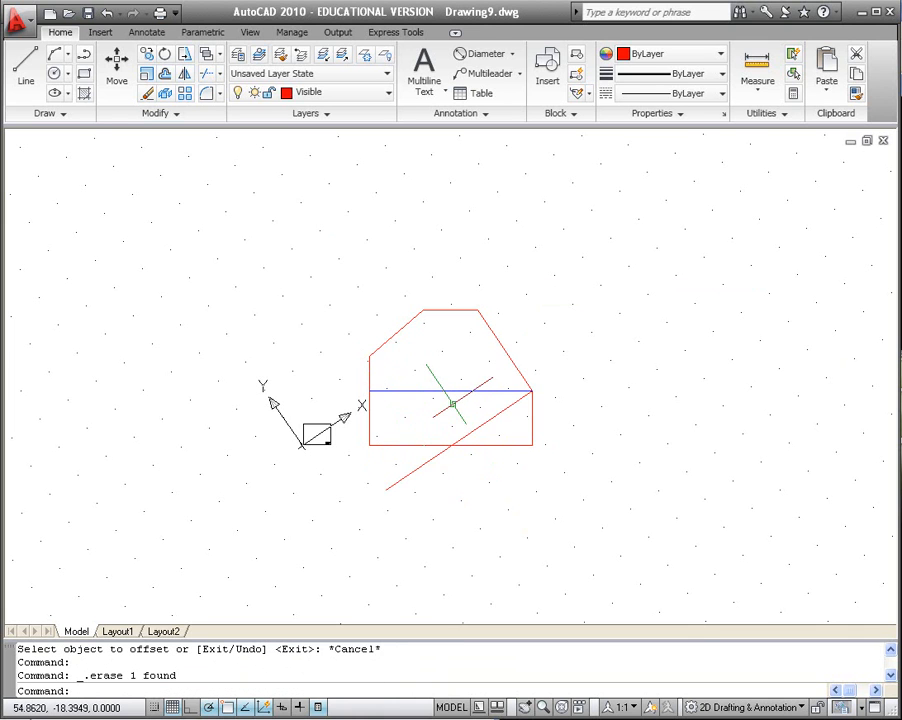
- Offset the new slanted line 20 units toward the upper left
key("Return")
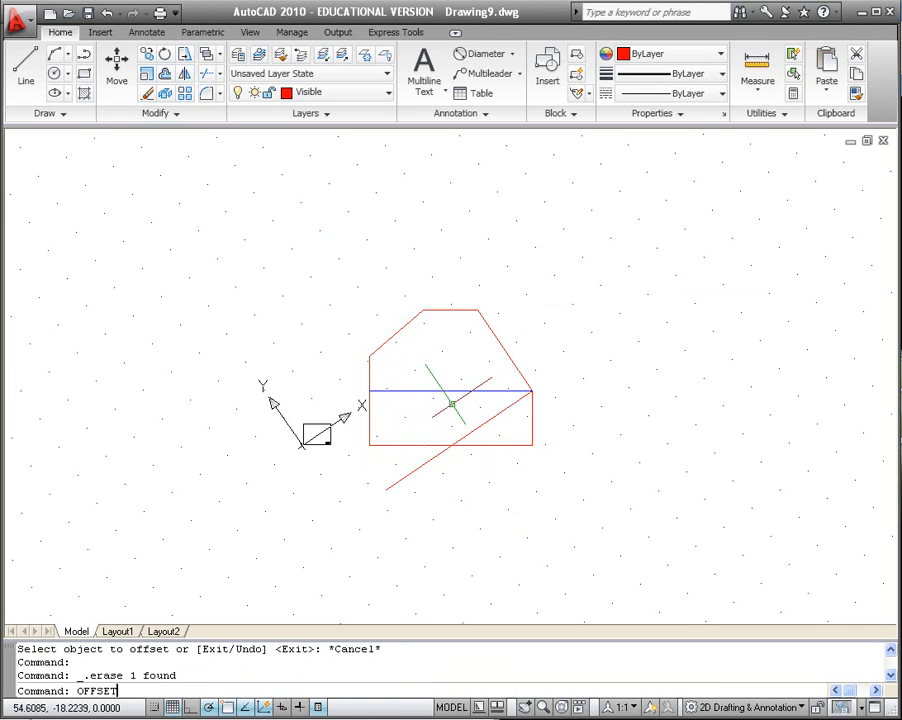
key("Return")
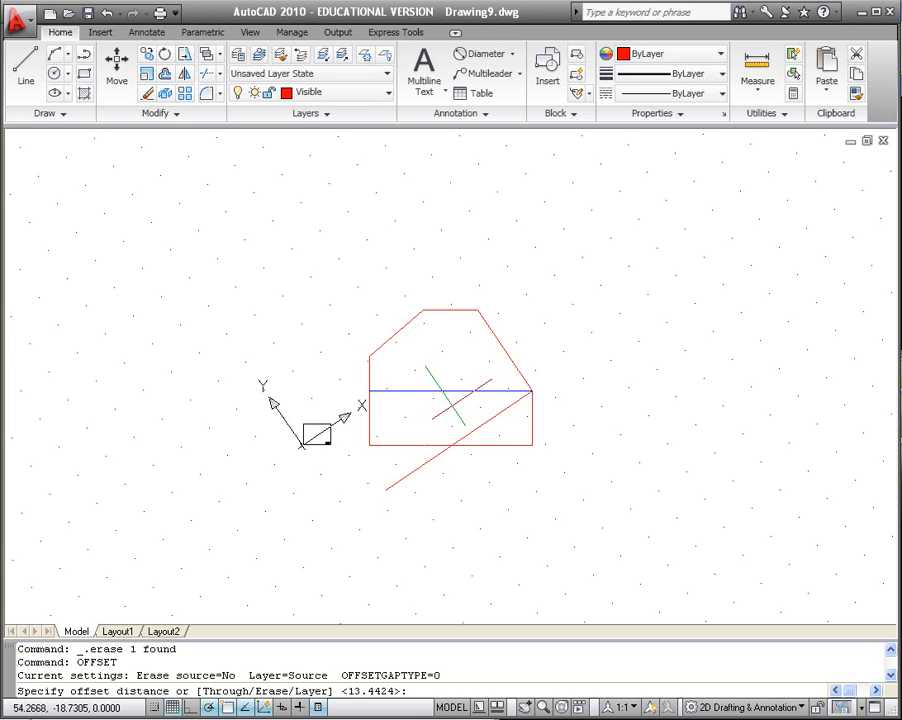
key("Return")
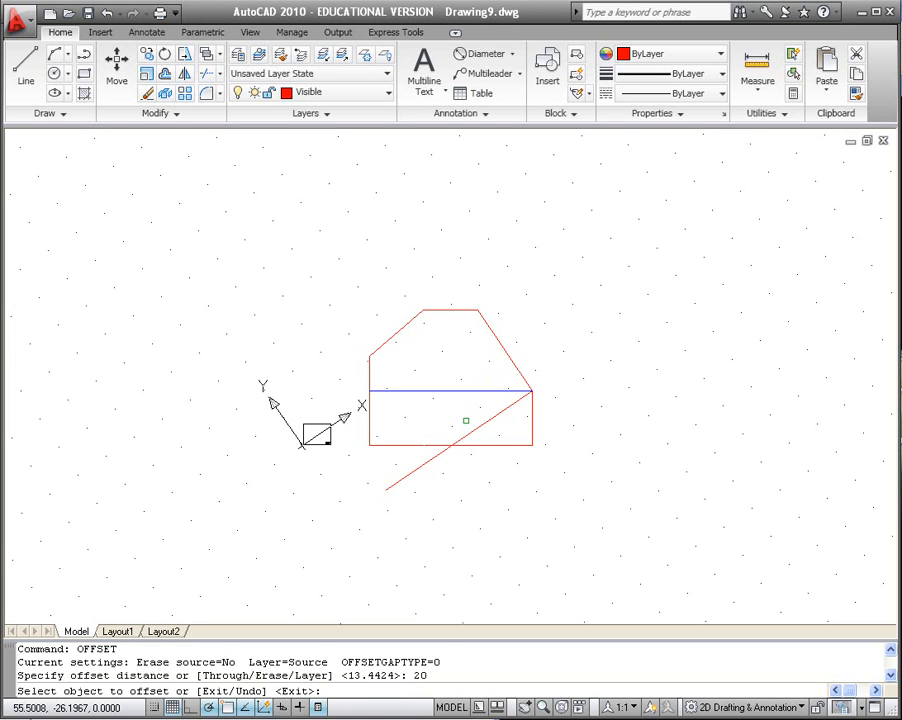
left_click(478, 435)
left_click(459, 410)
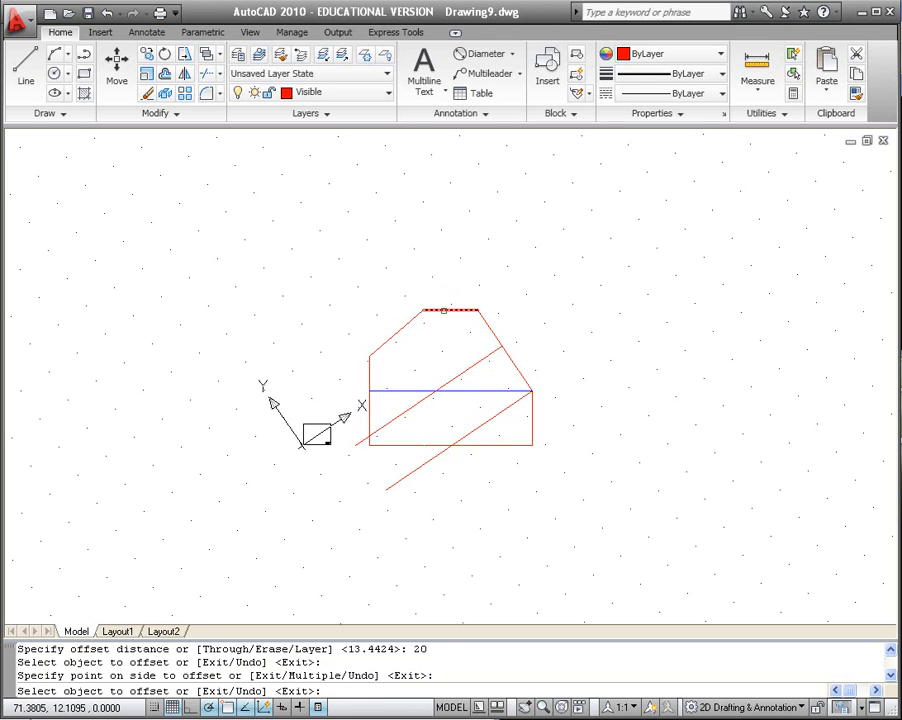
key("Escape")
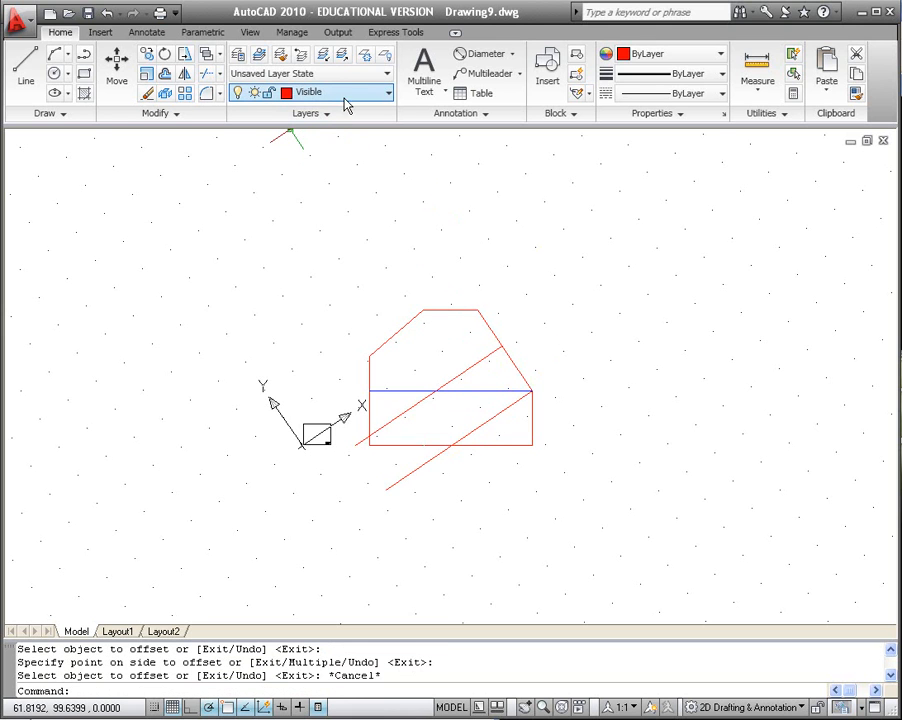
key("Escape")
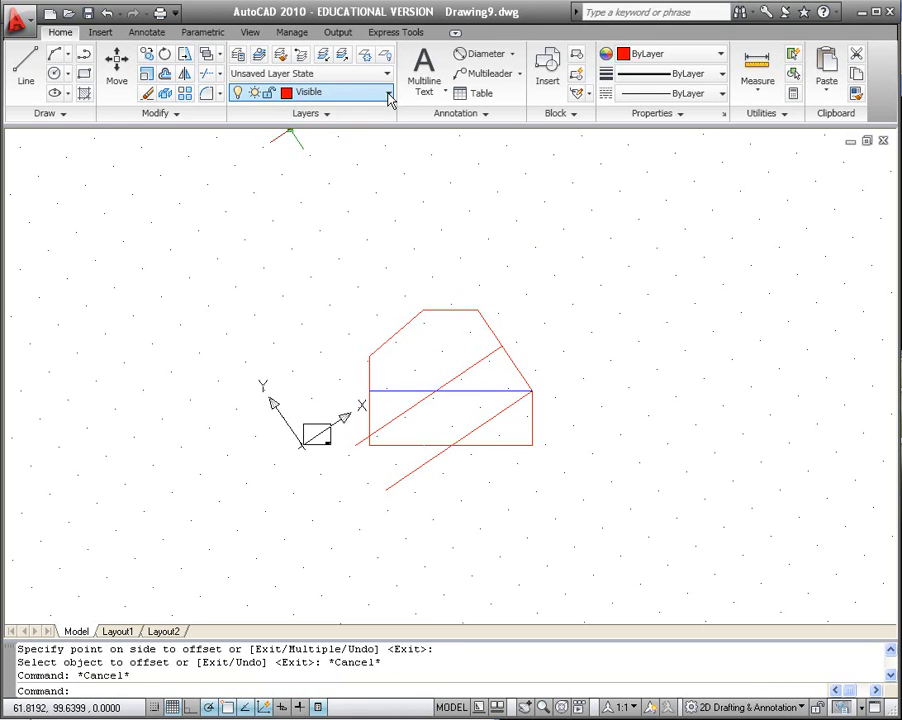
- Make Hidden the current layer and offset the upper slanted line 10 units to both sides
left_click(330, 230)
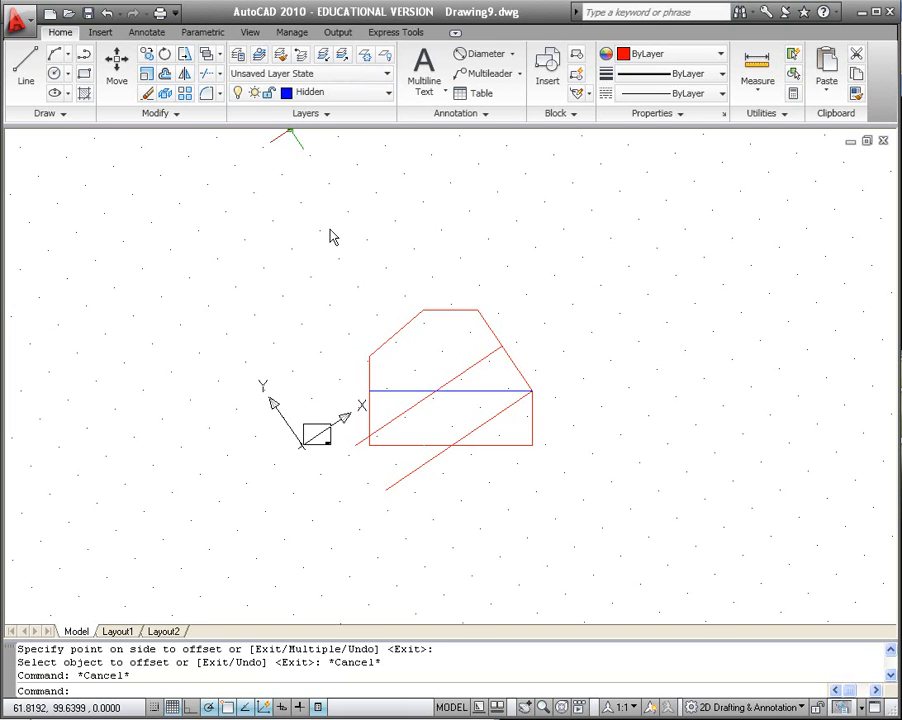
left_click(167, 77)
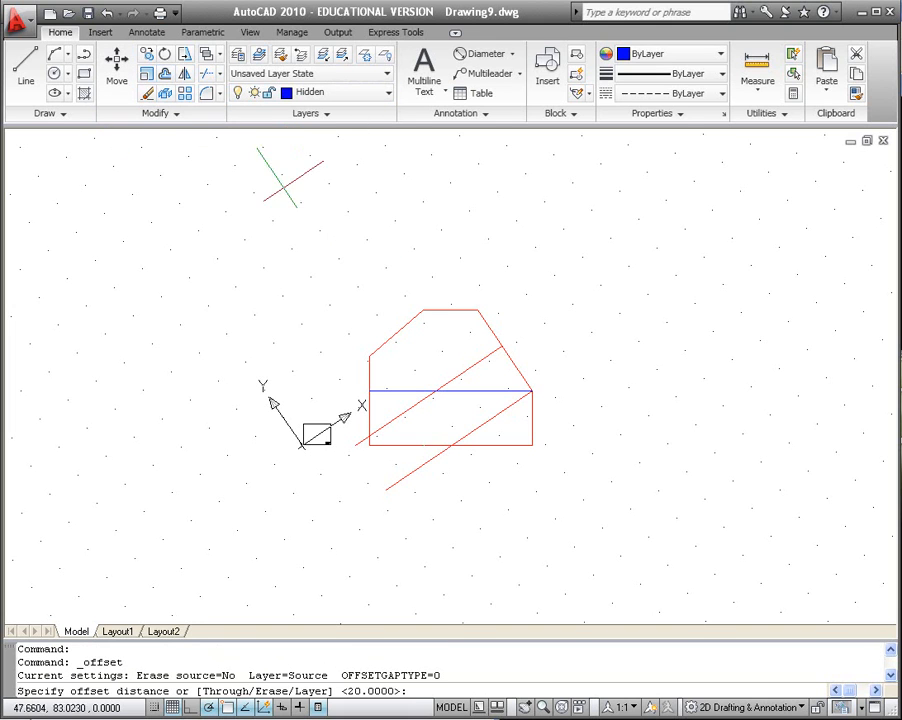
type("10")
key("Return")
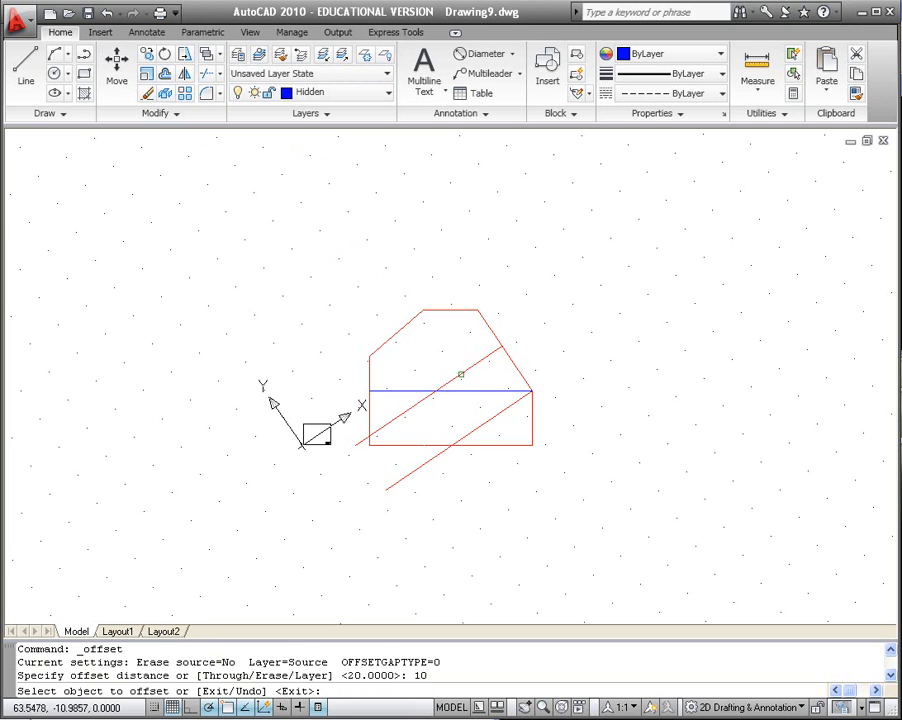
left_click(483, 361)
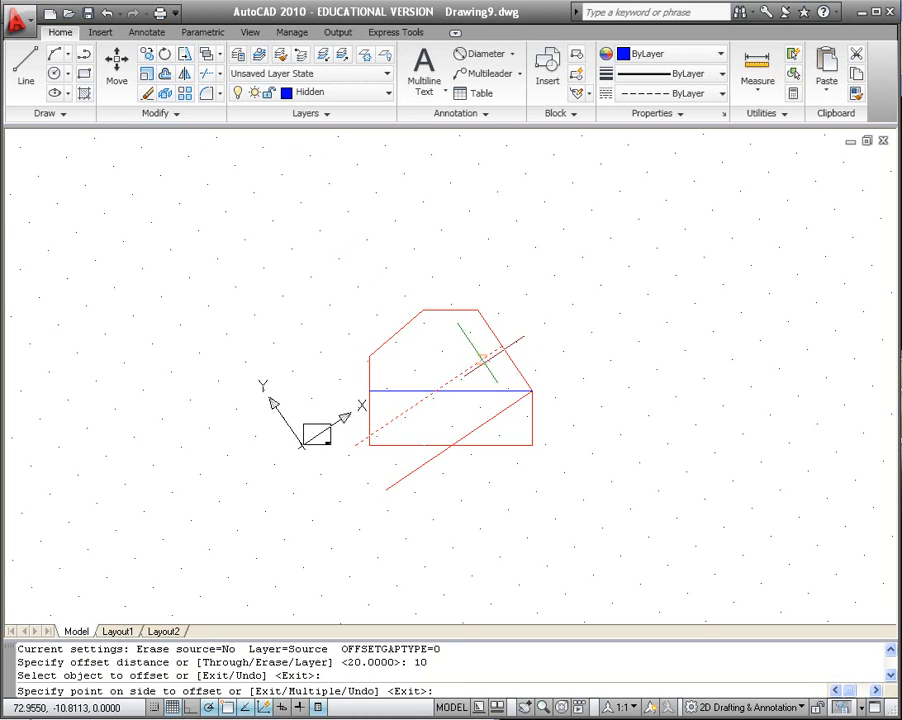
left_click(492, 366)
left_click(490, 352)
left_click(466, 308)
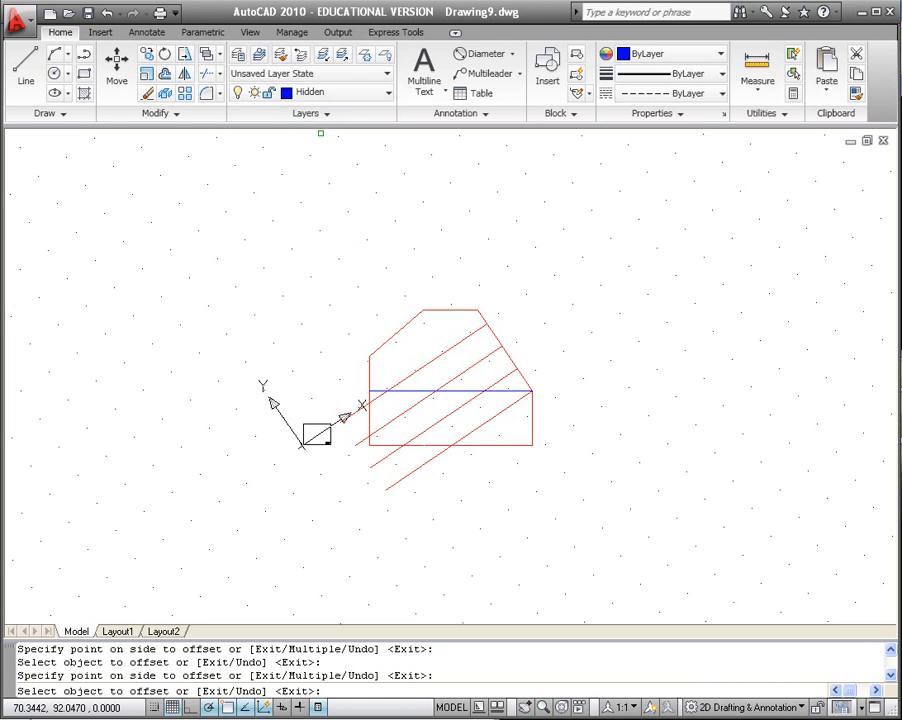
key("Up")
key("Up")
key("Up")
key("Up")
key("Up")
key("Down")
key("Down")
key("Down")
key("Down")
key("Down")
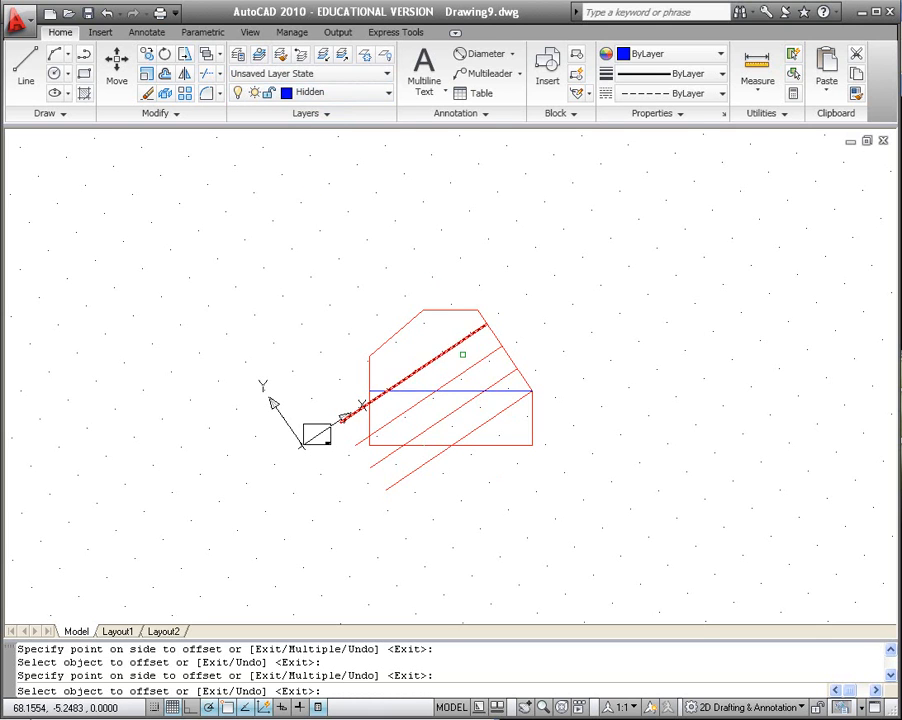
- Try to offset the middle slanted line between the two outer ones by 0.5 units toward the upper left
key("Escape")
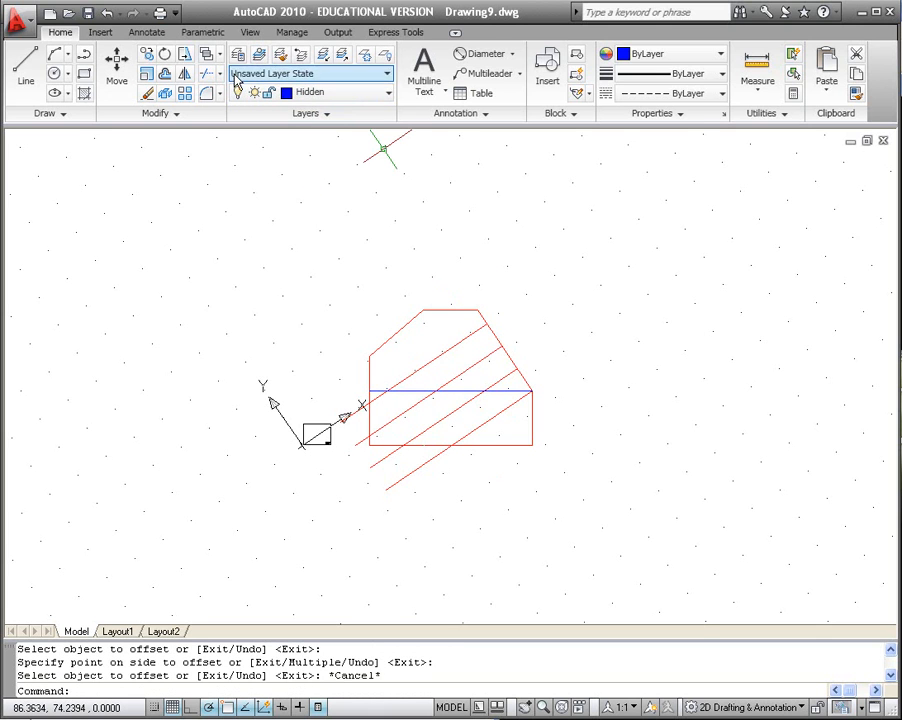
left_click(165, 76)
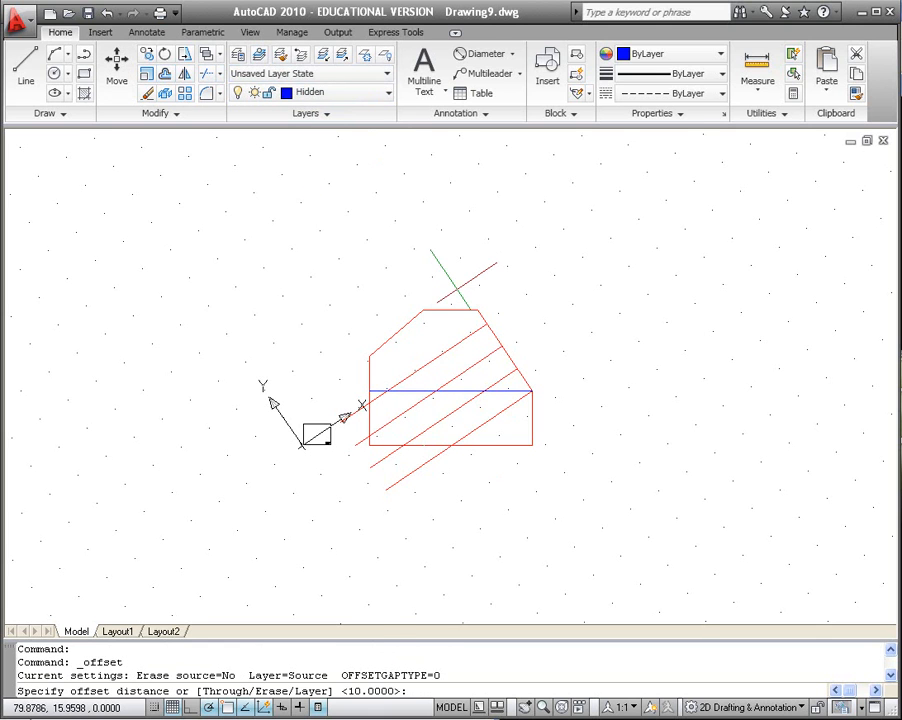
type(".5")
key("Return")
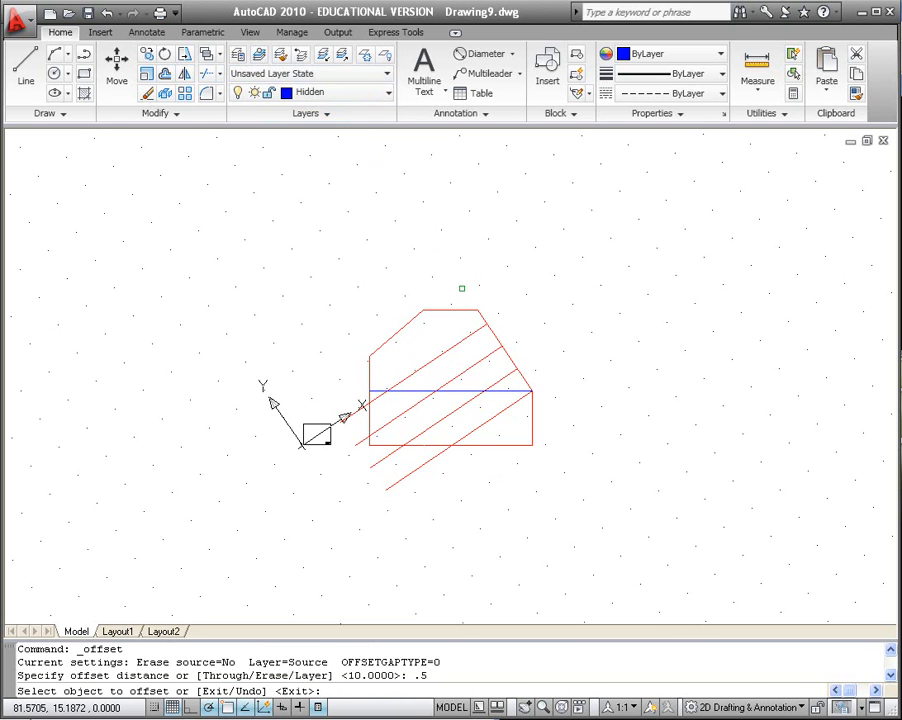
left_click(480, 362)
left_click(492, 351)
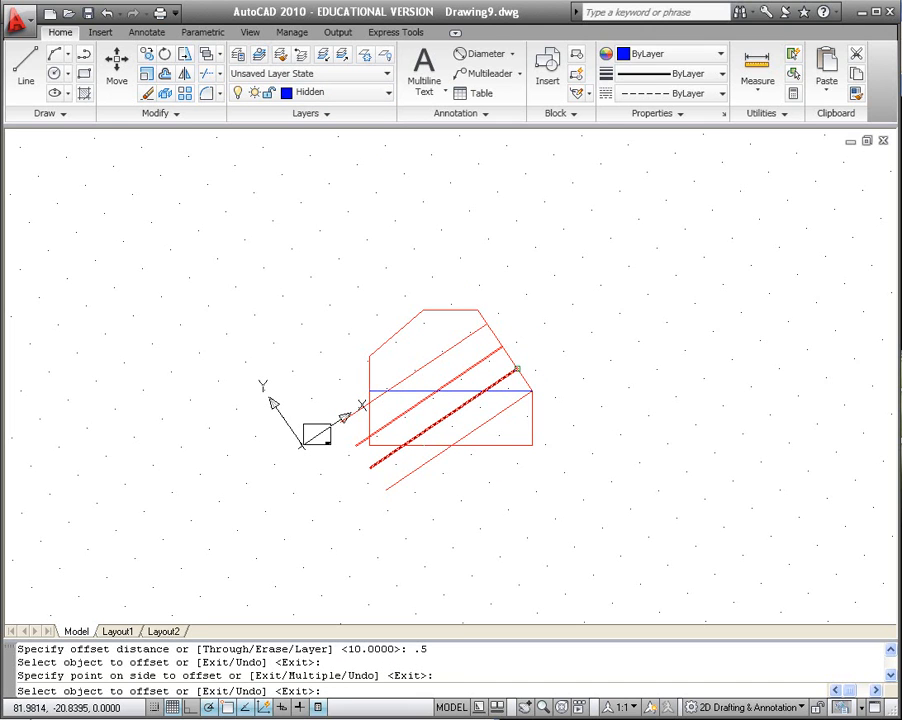
key("ctrl+z")
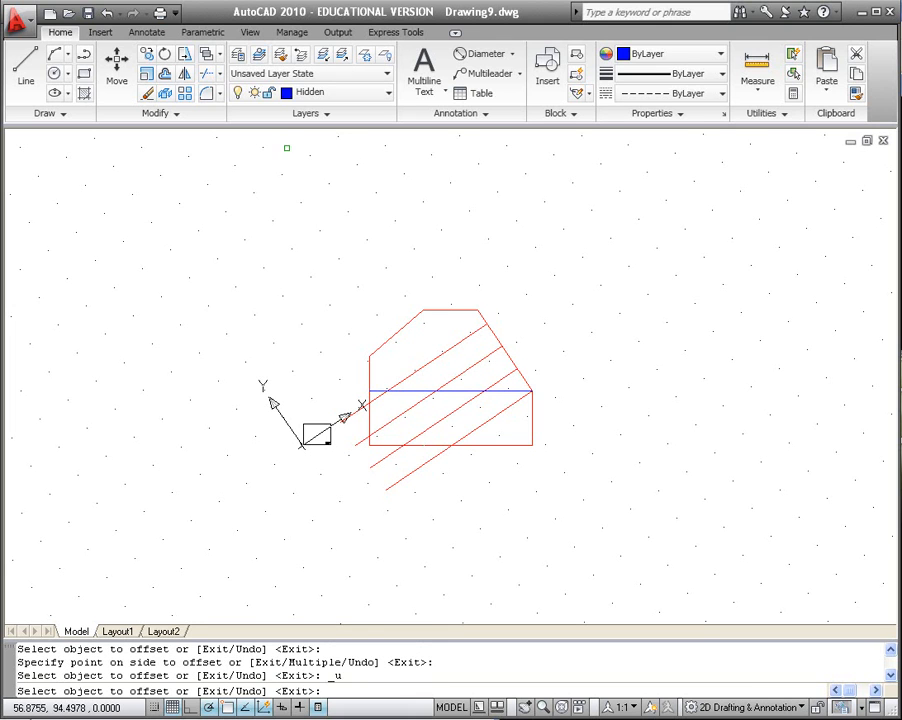
- Offset a slanted line 5 units to place a new line midway between the topmost and second slanted lines
key("Return")
key("Return")
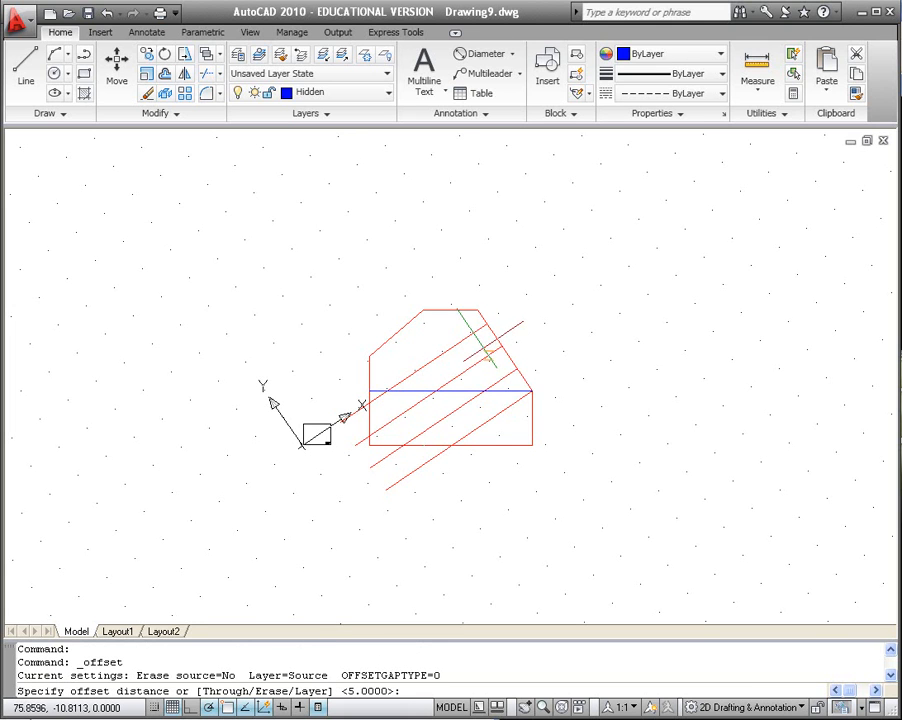
key("Return")
left_click(483, 342)
left_click(482, 354)
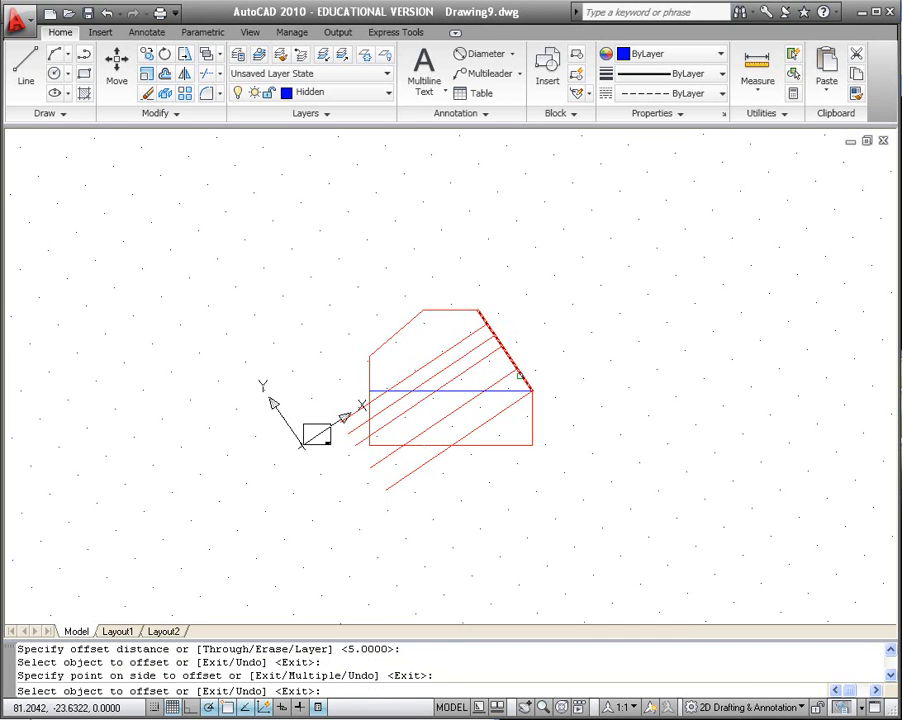
key("Escape")
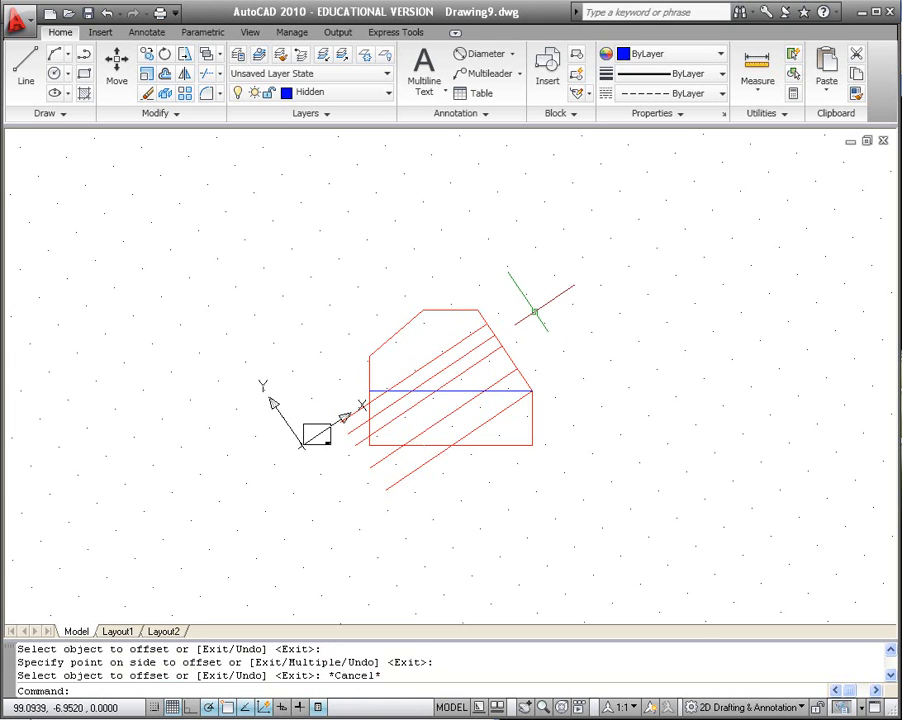
key("Escape")
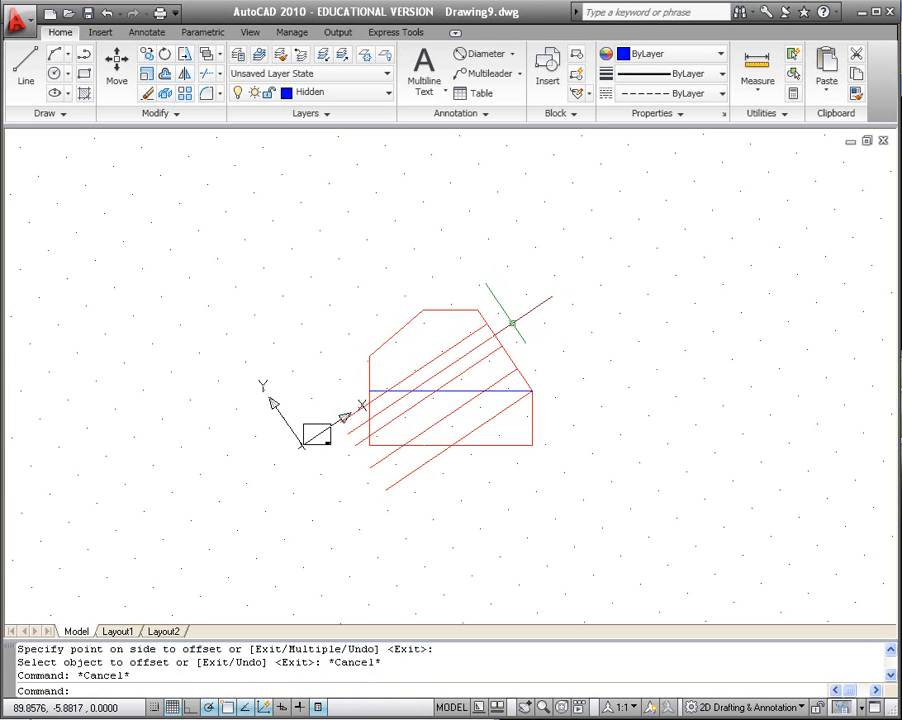
- Move the two slanted lines offset 10 units from the center one onto the Hidden layer
left_click(467, 338)
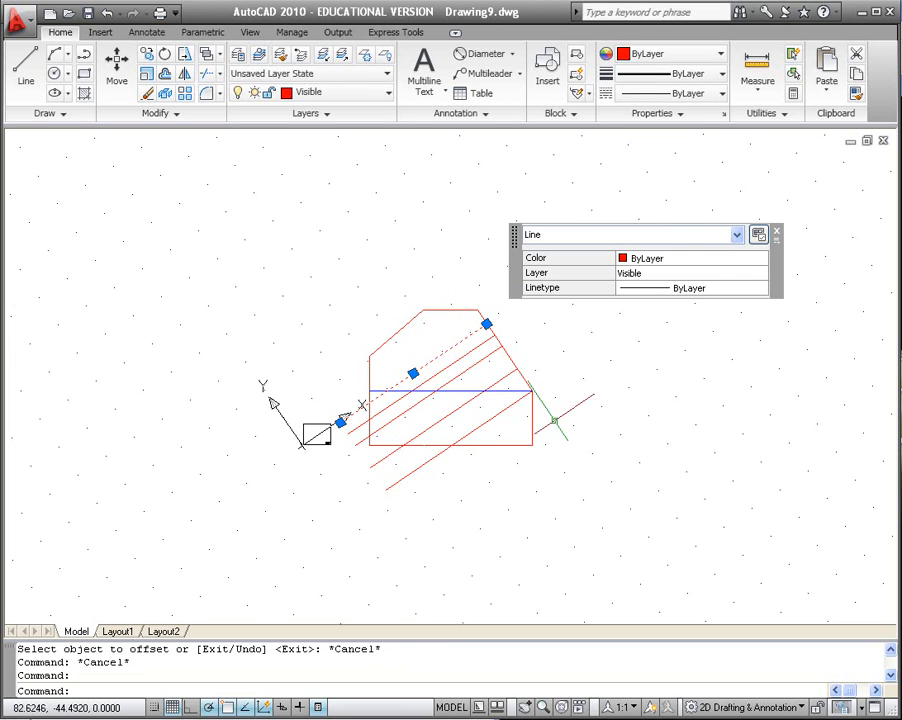
left_click(504, 375)
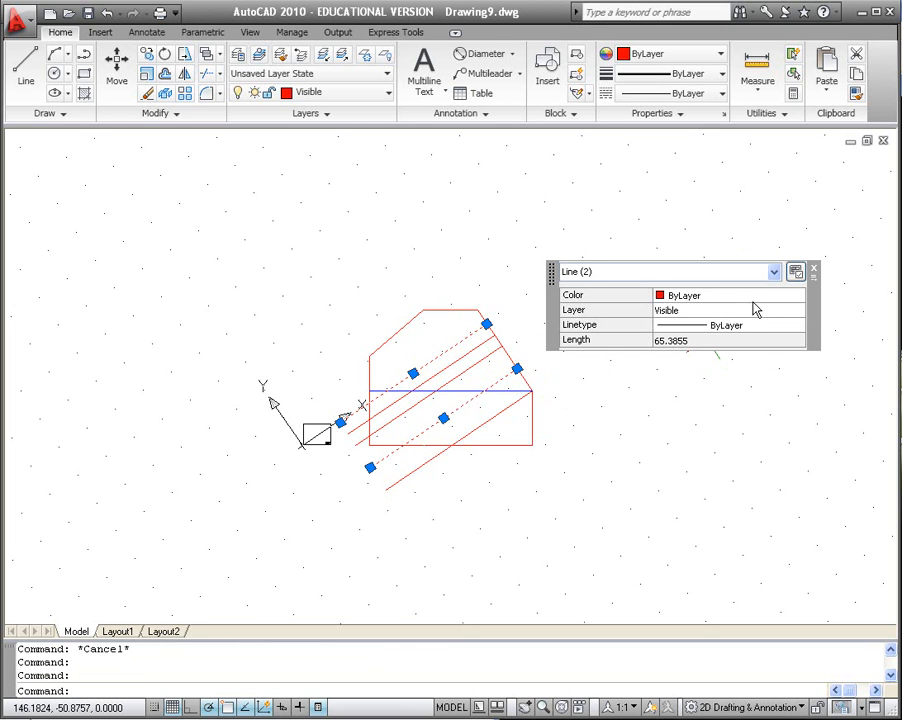
left_click(760, 311)
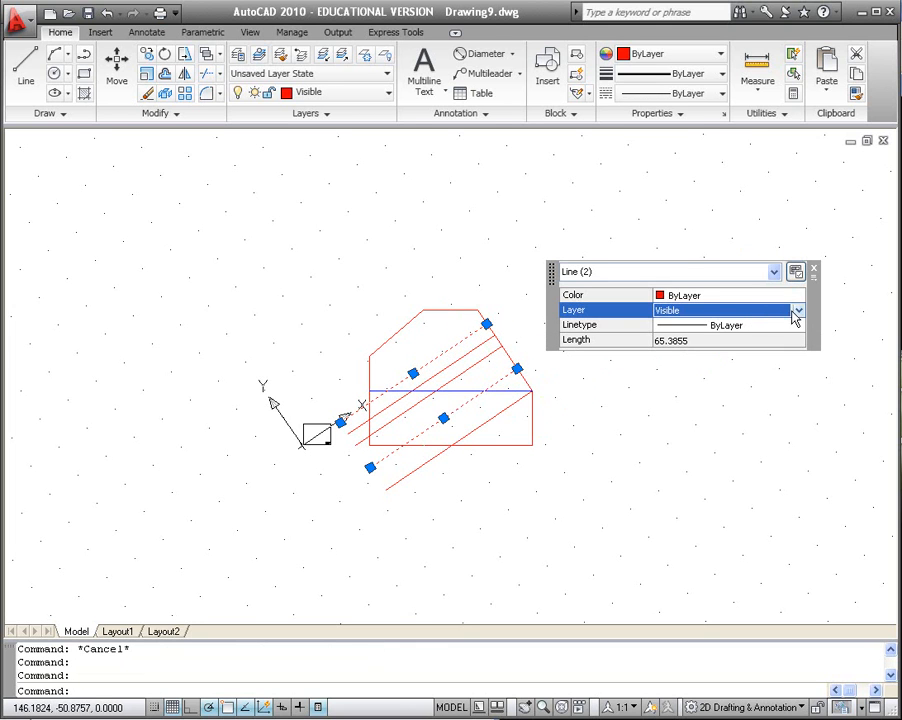
left_click(799, 313)
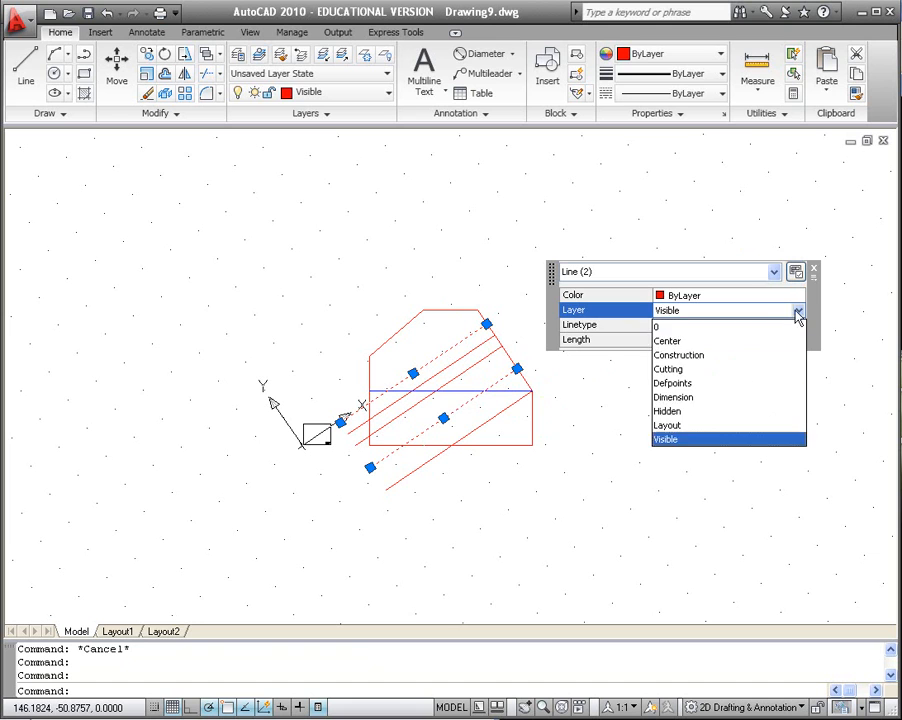
left_click(766, 416)
key("Escape")
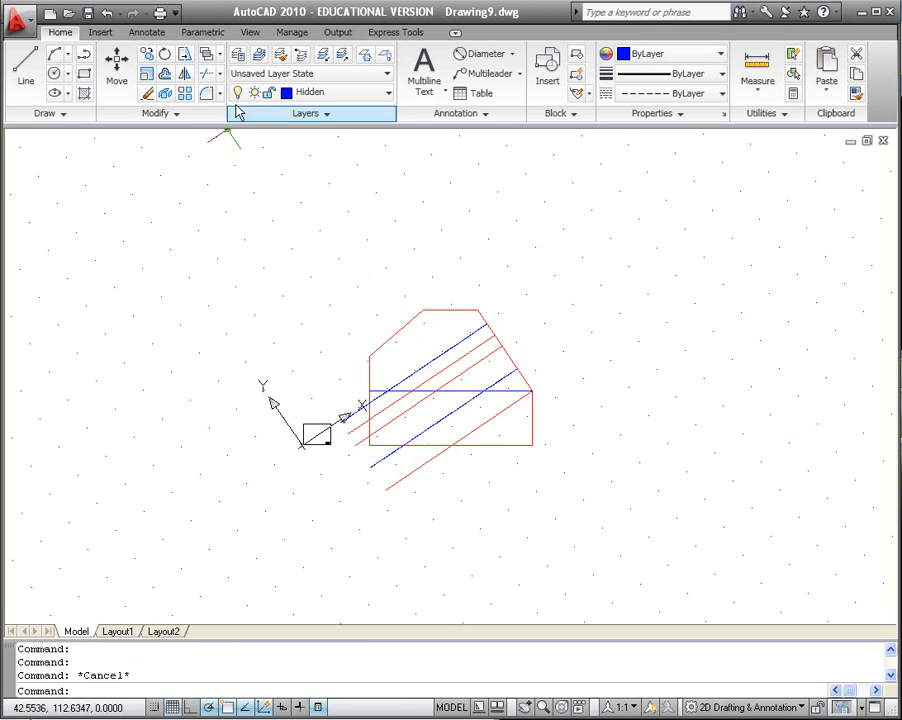
- Trim the slanted line ends that extend past the outline's base and left edge, using all objects as cutting edges
left_click(209, 77)
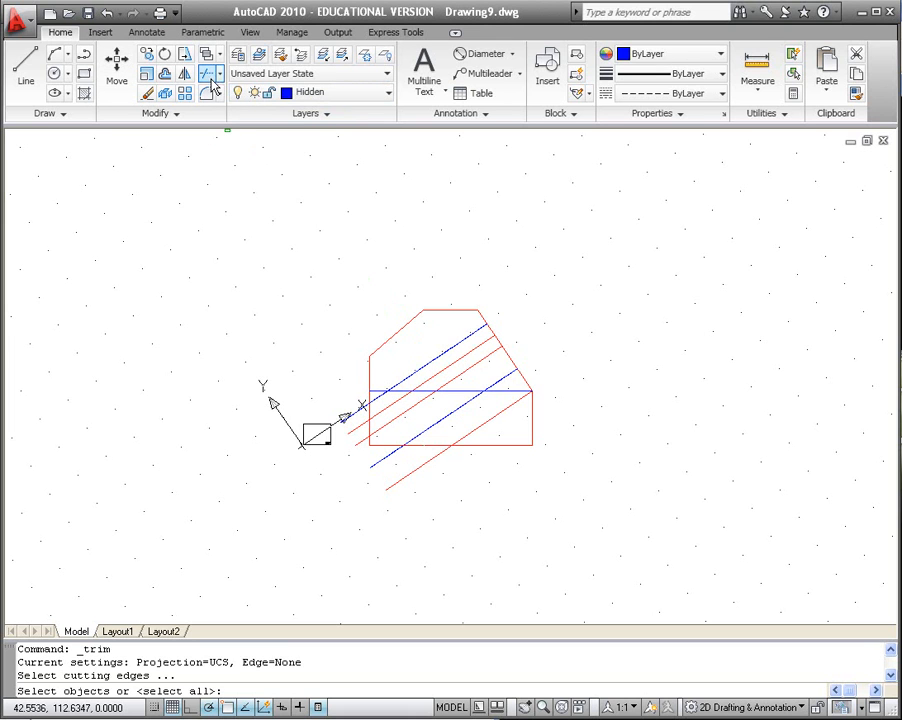
key("Return")
left_click(460, 501)
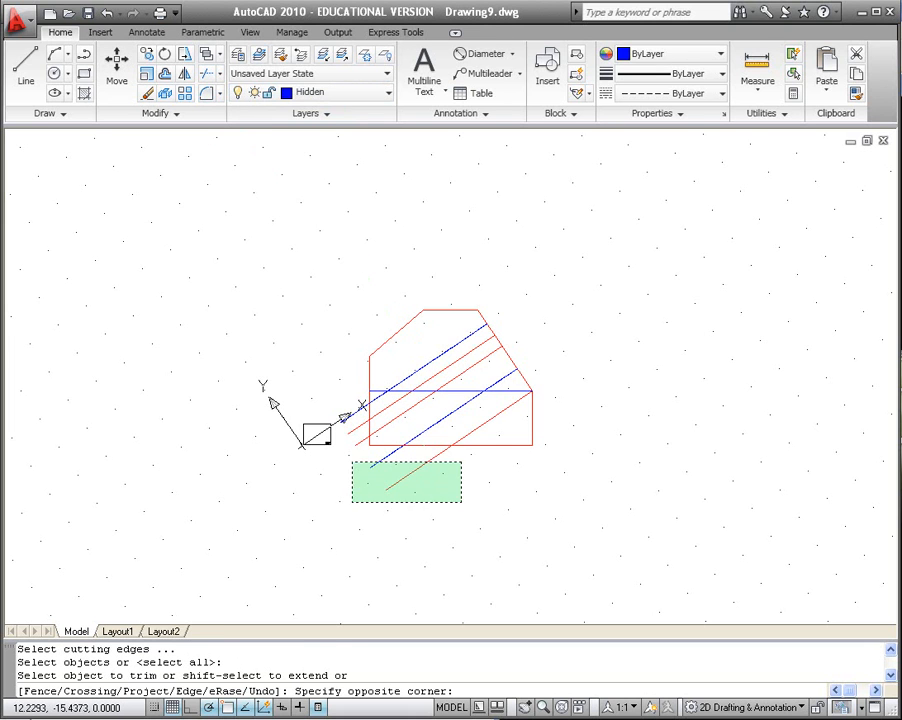
left_click(345, 437)
left_click(342, 378)
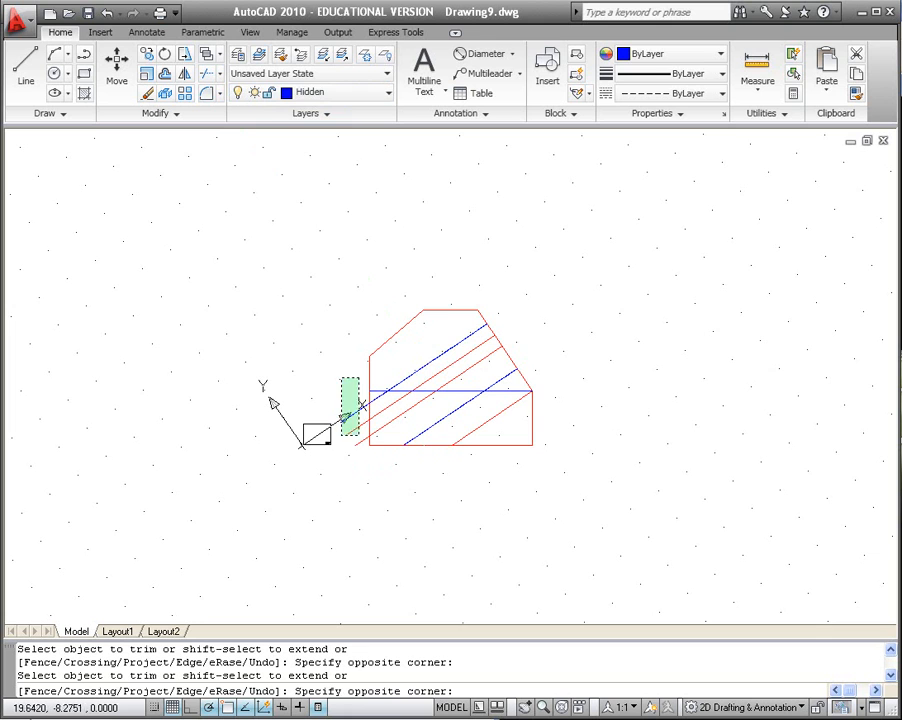
left_click(363, 464)
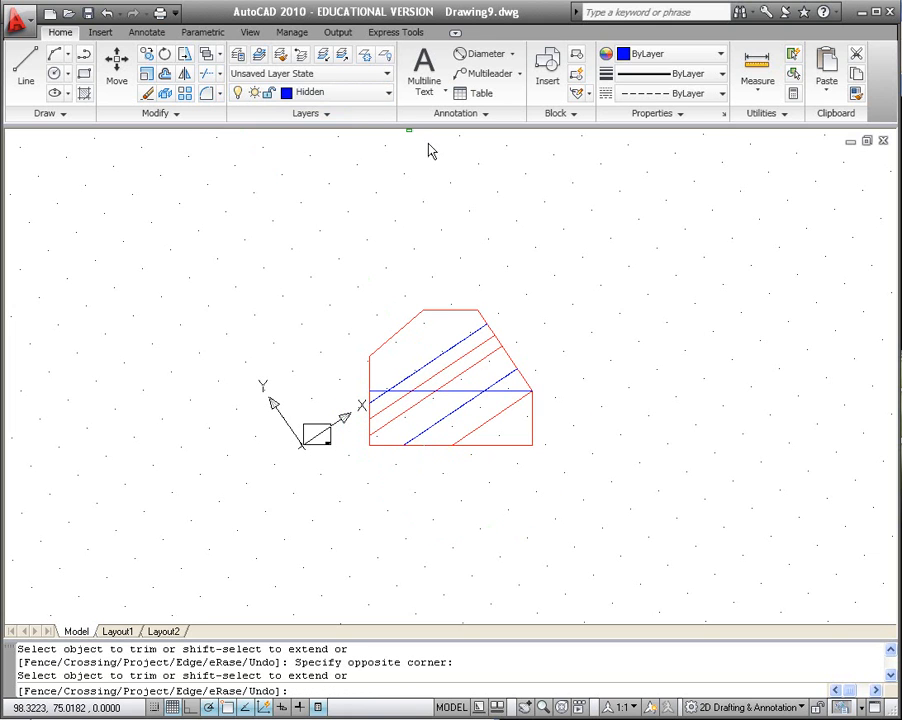
- Rotate the UCS -34 degrees about the Z axis
left_click(252, 33)
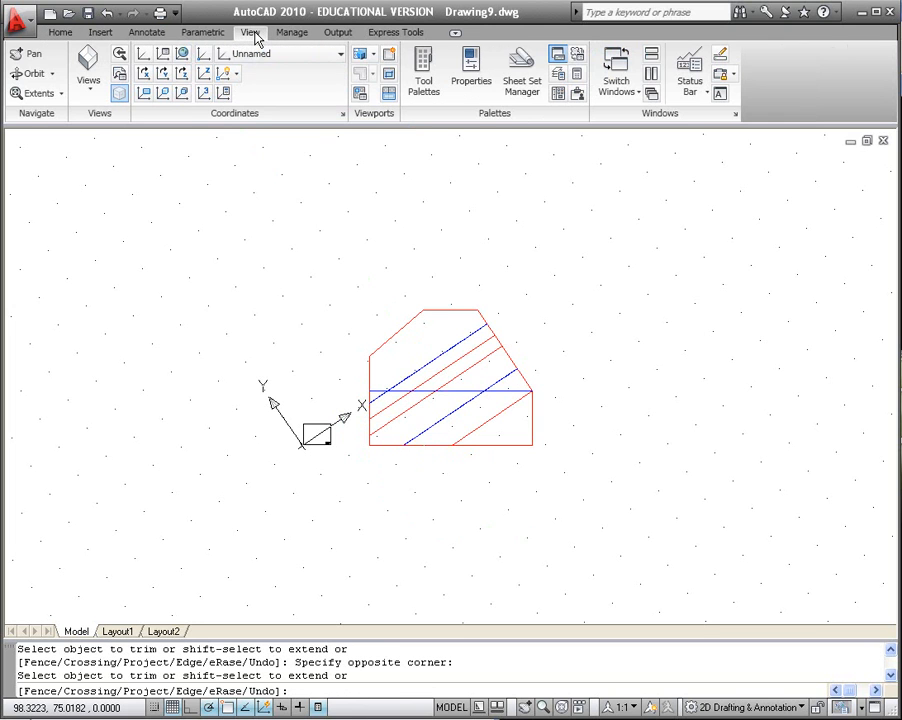
left_click(182, 74)
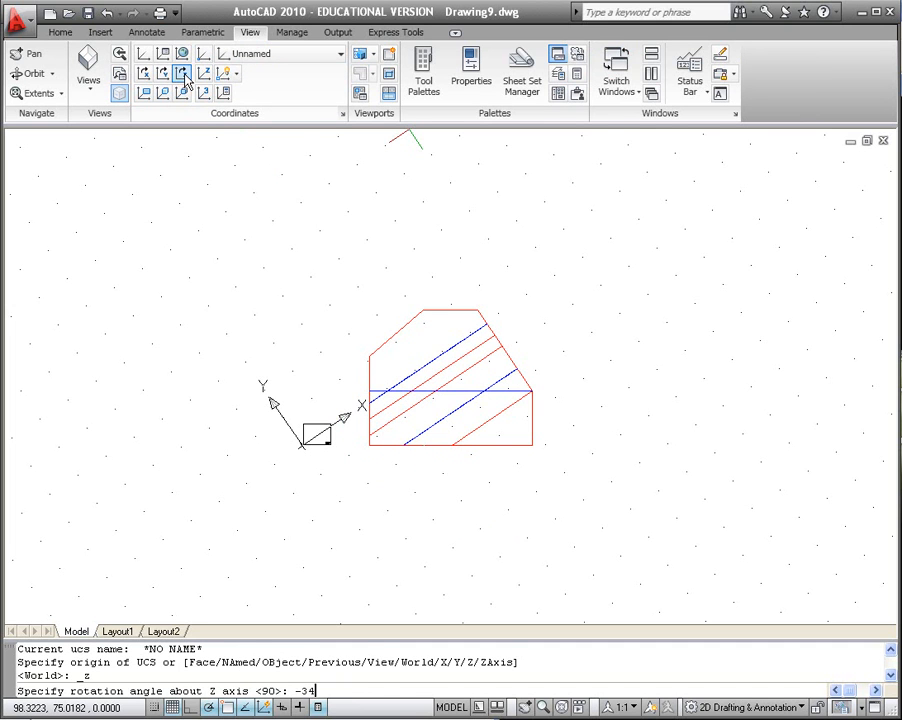
key("Return")
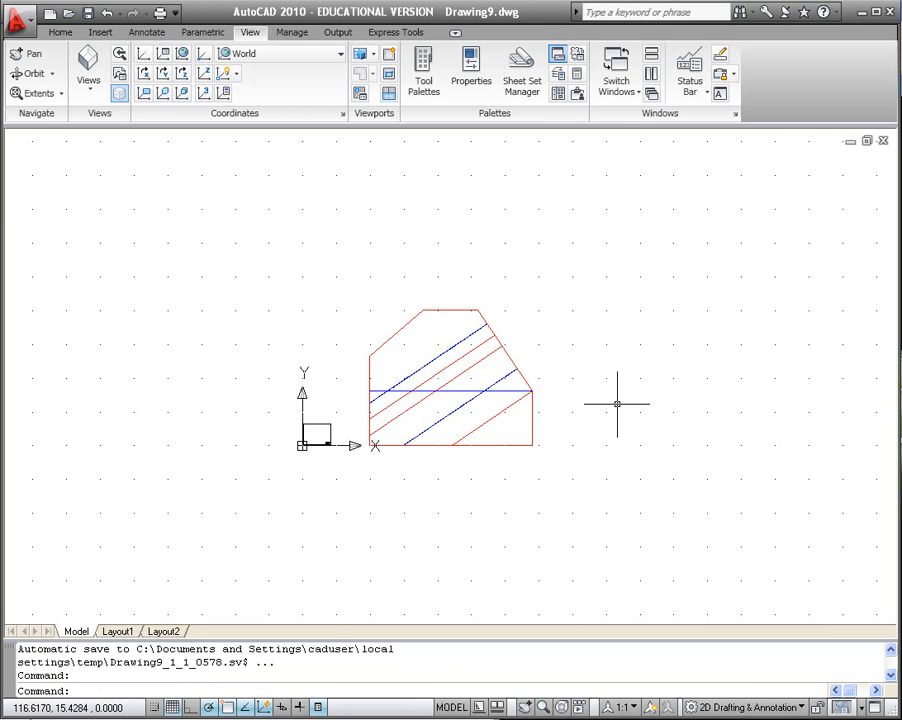
- Make Construction the current layer and draw vertical construction lines through the outline's left edge and the two top corners
middle_click_drag(618, 404, 492, 447)
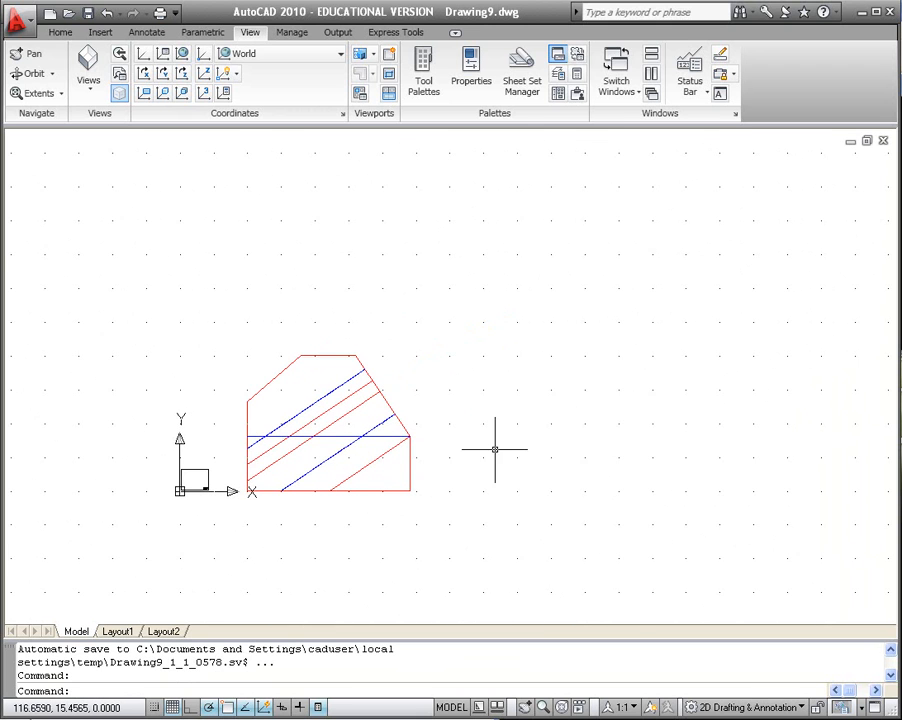
left_click(64, 34)
left_click(62, 114)
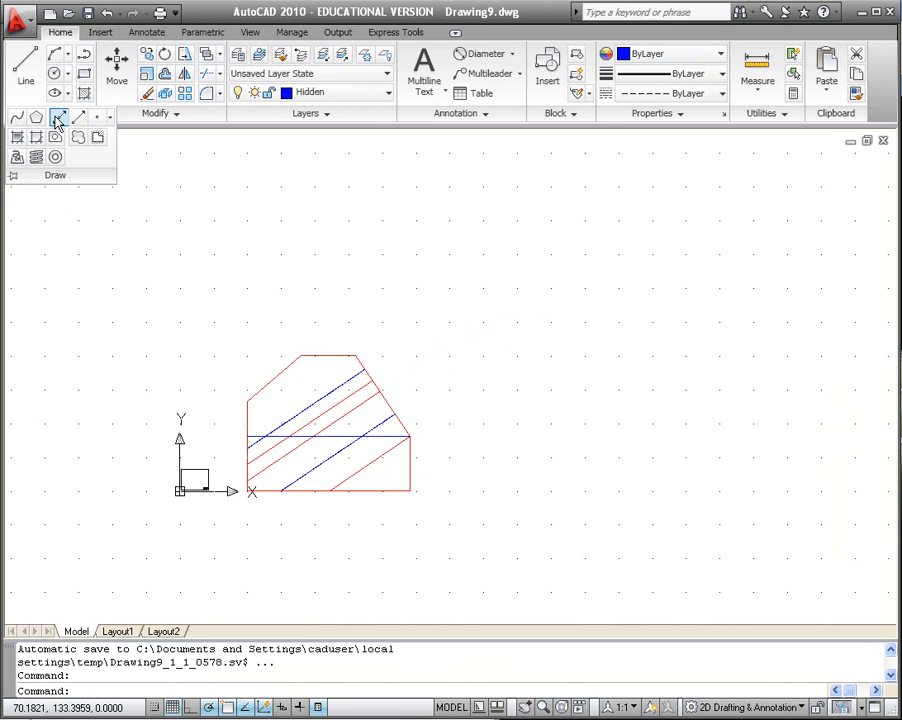
left_click(58, 119)
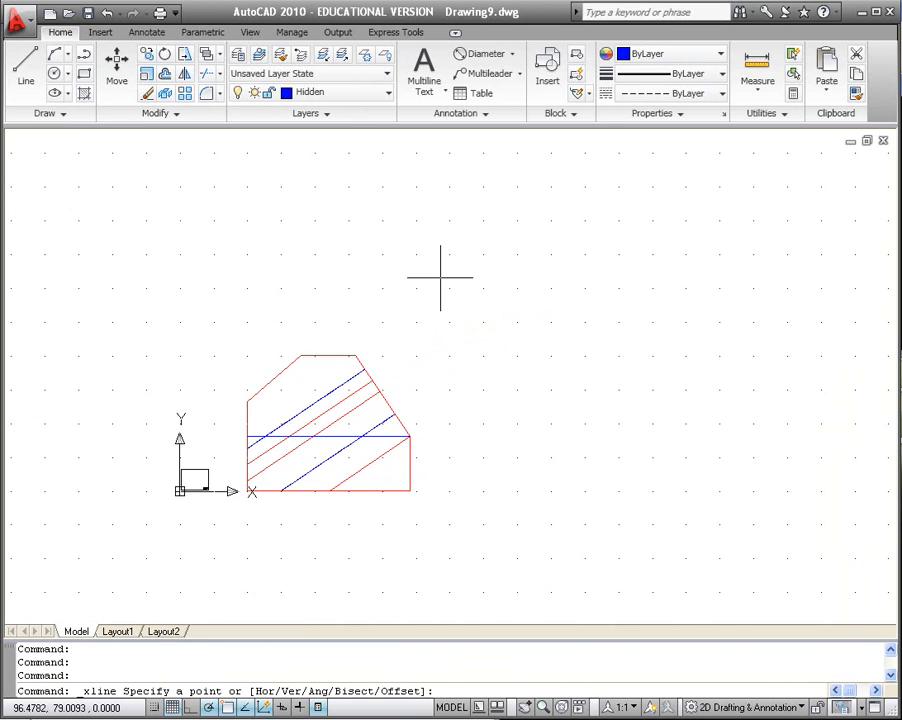
left_click(391, 97)
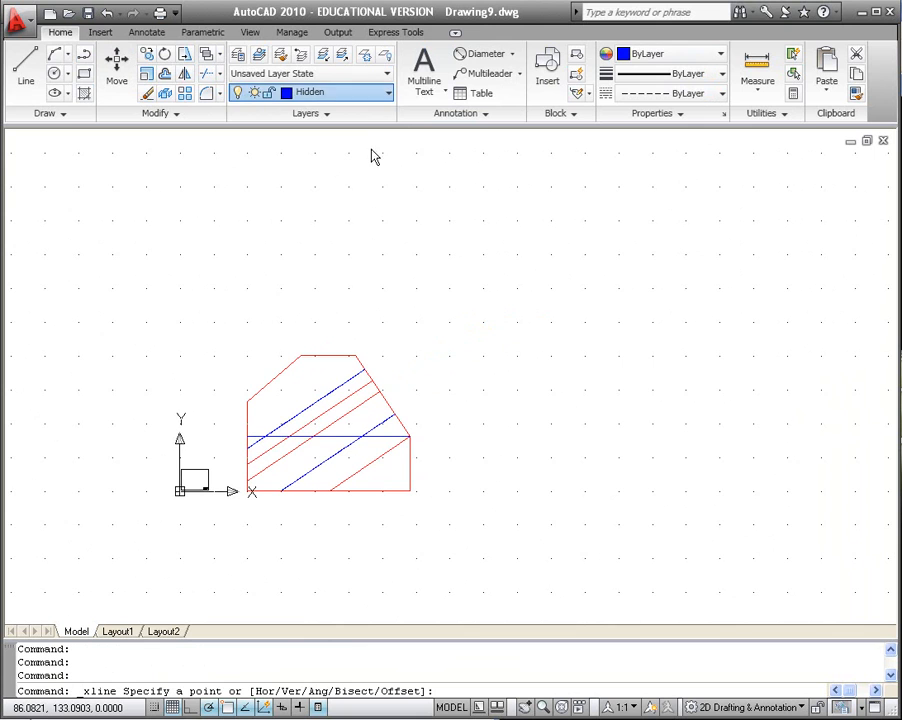
left_click(369, 155)
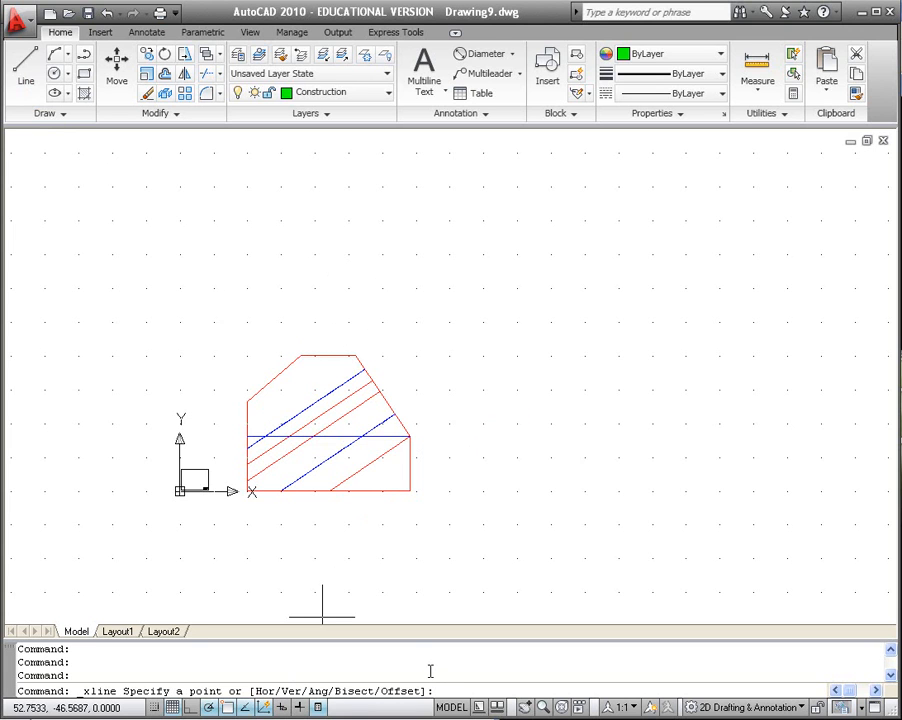
key("Return")
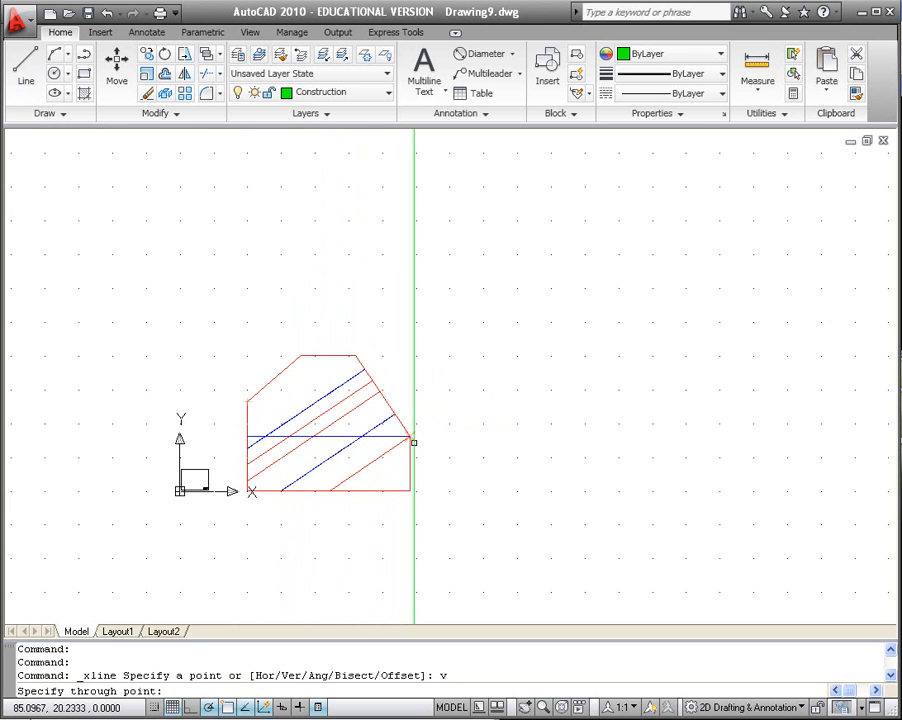
left_click(246, 400)
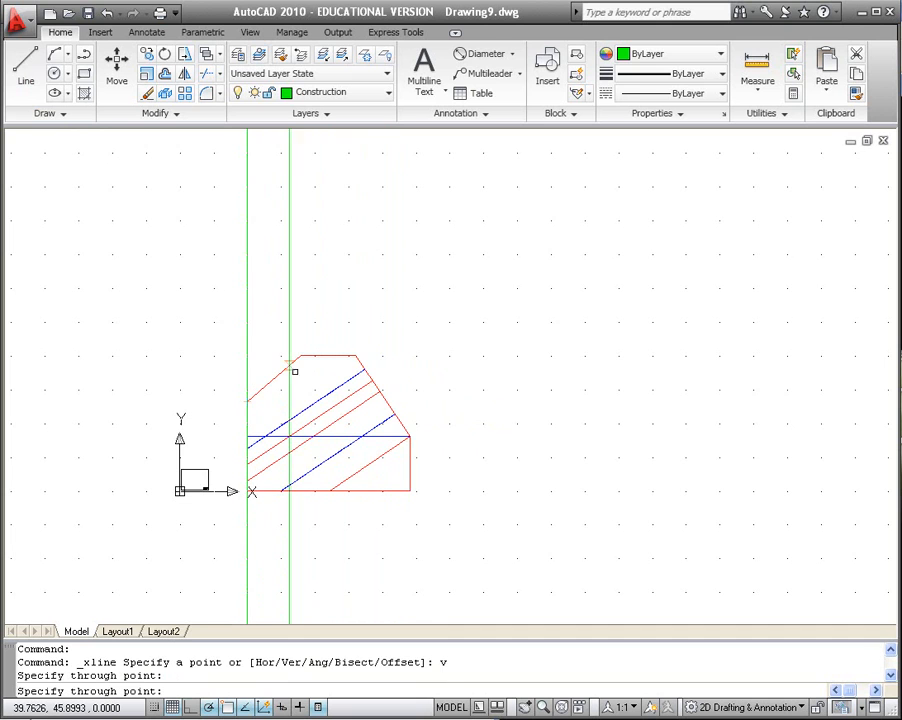
left_click(301, 355)
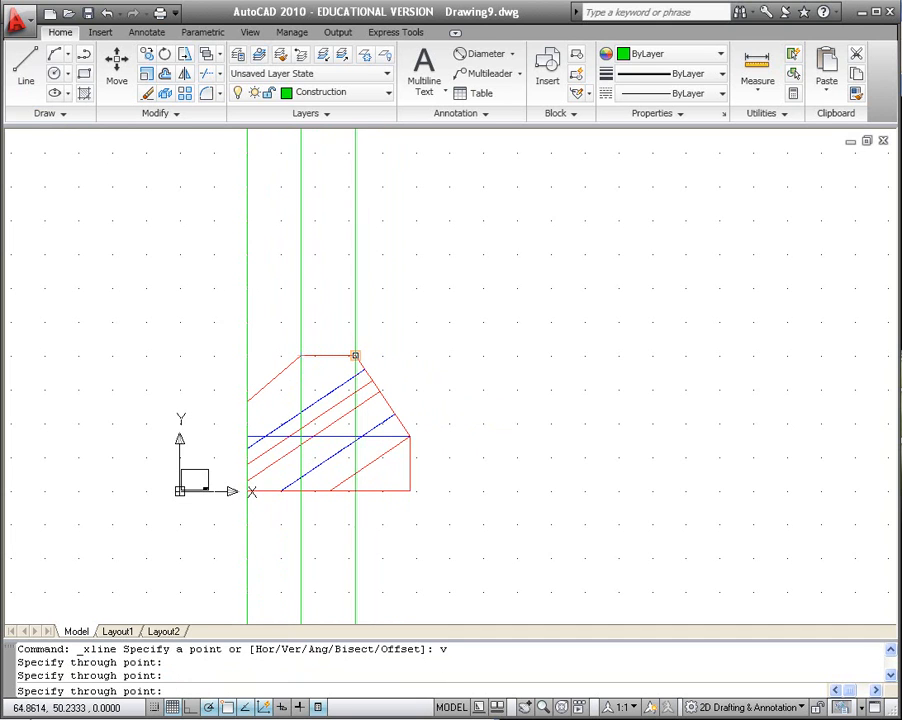
left_click(355, 355)
- Add vertical construction lines through the slanted lines' ends on the sloped right edge and through the outline's right corner
left_click(364, 370)
left_click(372, 380)
left_click(379, 391)
left_click(395, 410)
left_click(410, 432)
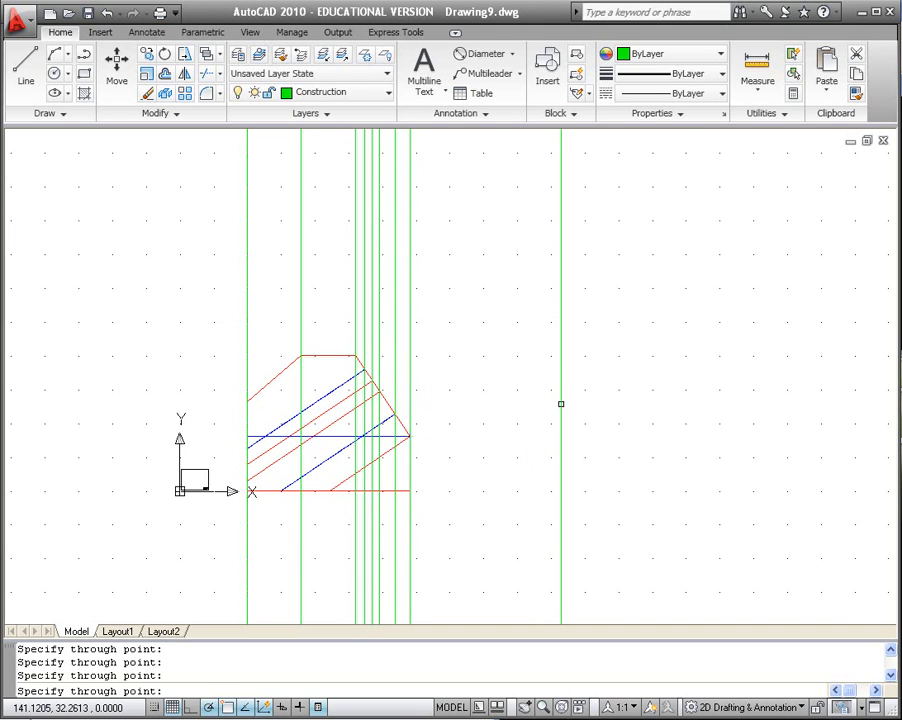
key("Escape")
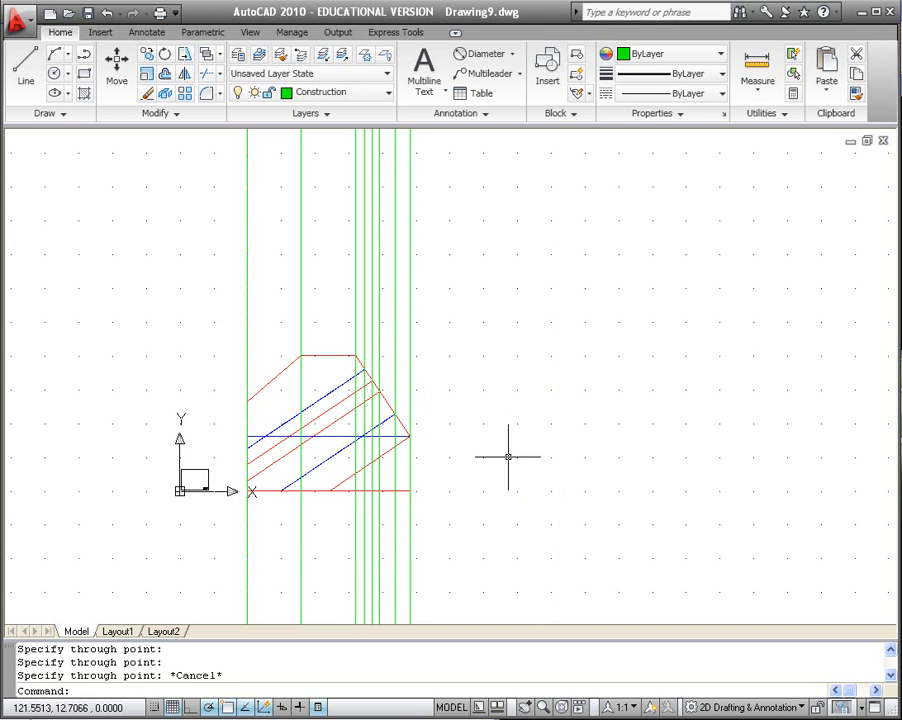
- Draw a vertical construction line through the point where the lower hidden slanted line meets the base line
middle_click_drag(523, 442, 526, 482)
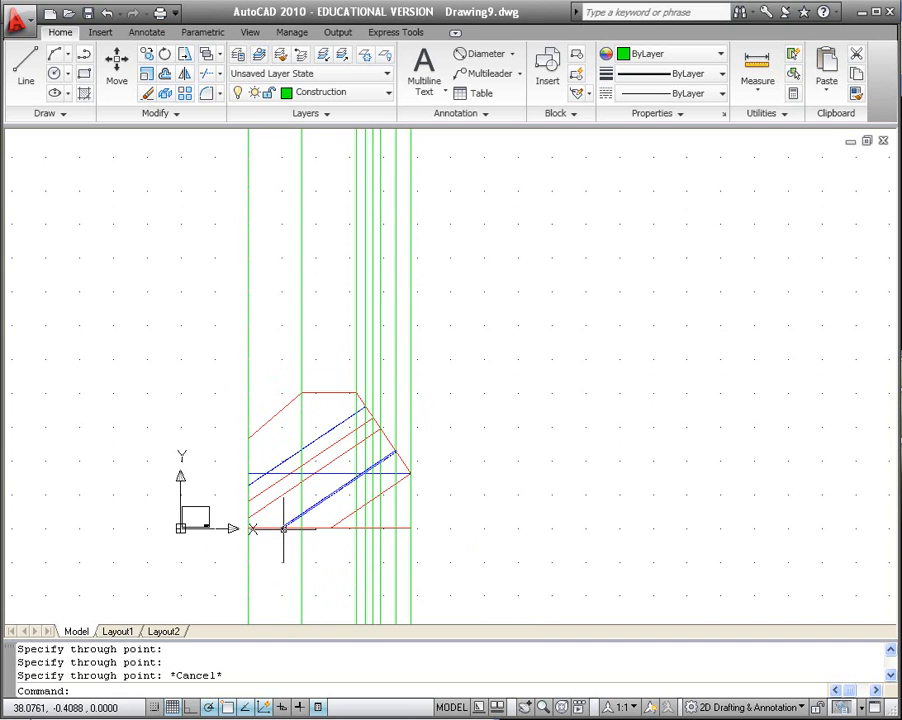
left_click(42, 113)
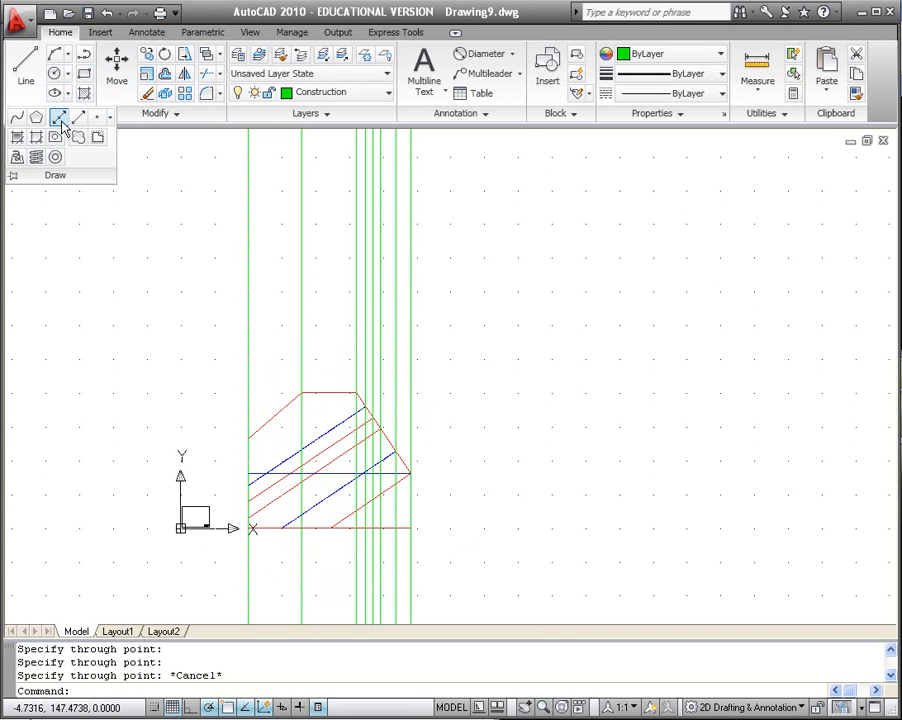
left_click(60, 120)
left_click(282, 527)
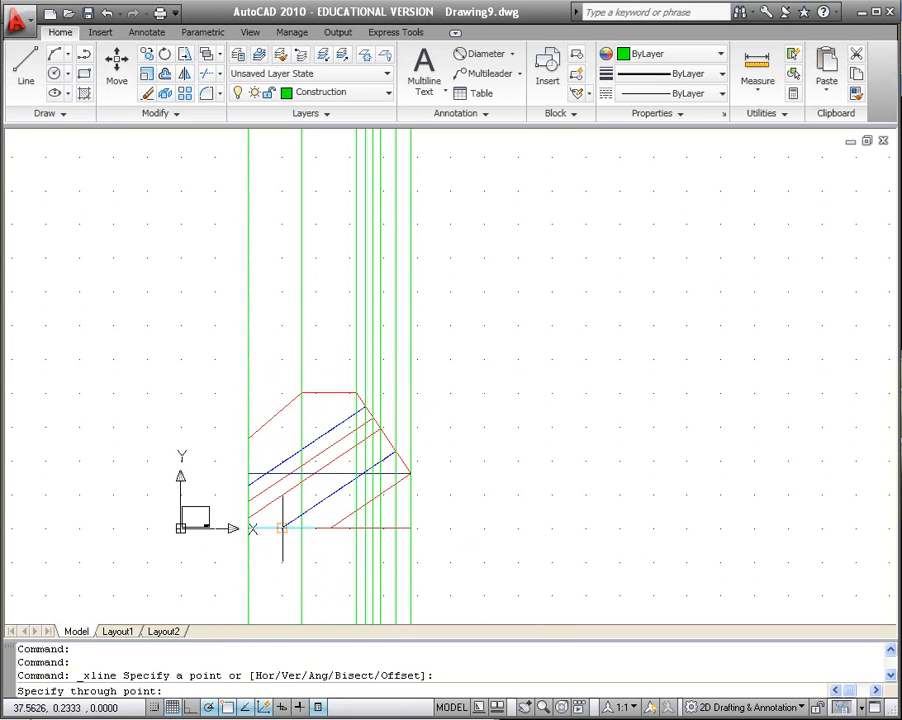
left_click(282, 592)
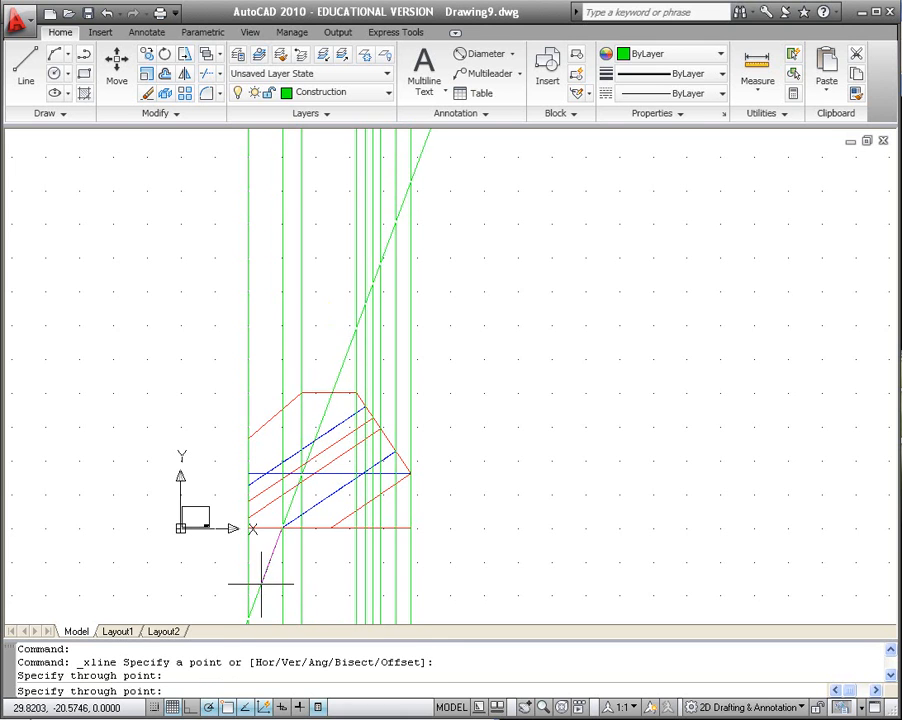
- Erase the short slanted visible line running from the base line to the outline's right corner
key("Escape")
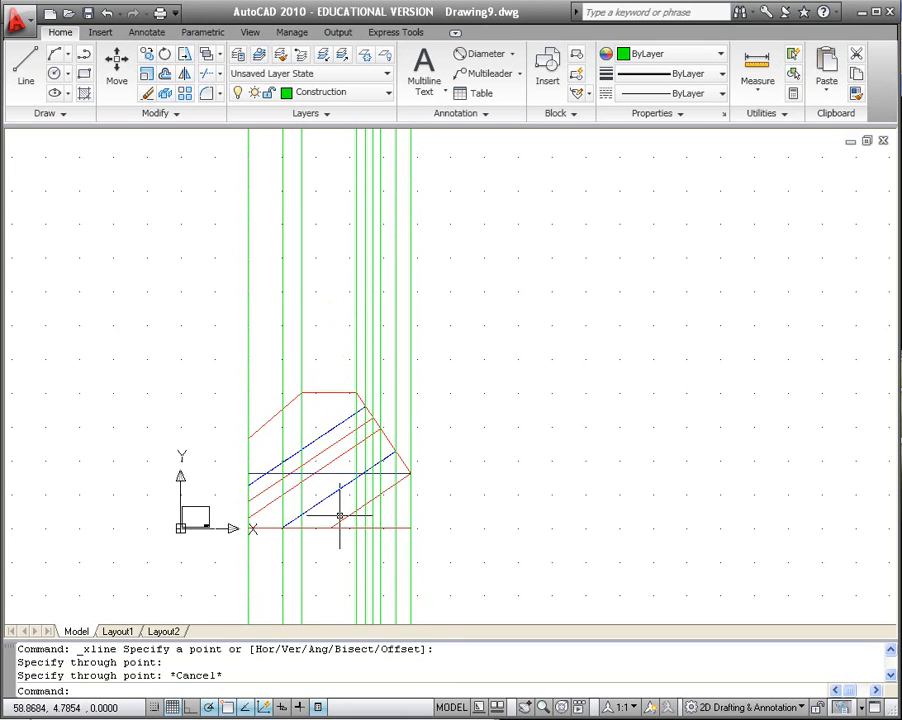
left_click(341, 516)
key("Delete")
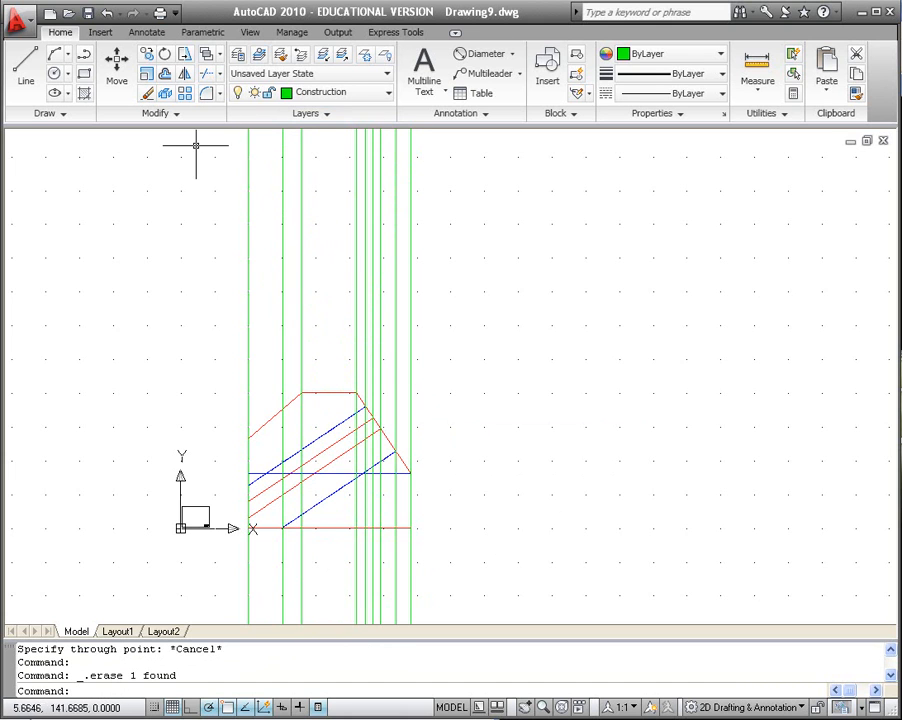
- Make Visible the current layer and draw a horizontal line above the front view, from the leftmost construction line to beyond the rightmost one
left_click(321, 267)
left_click(25, 75)
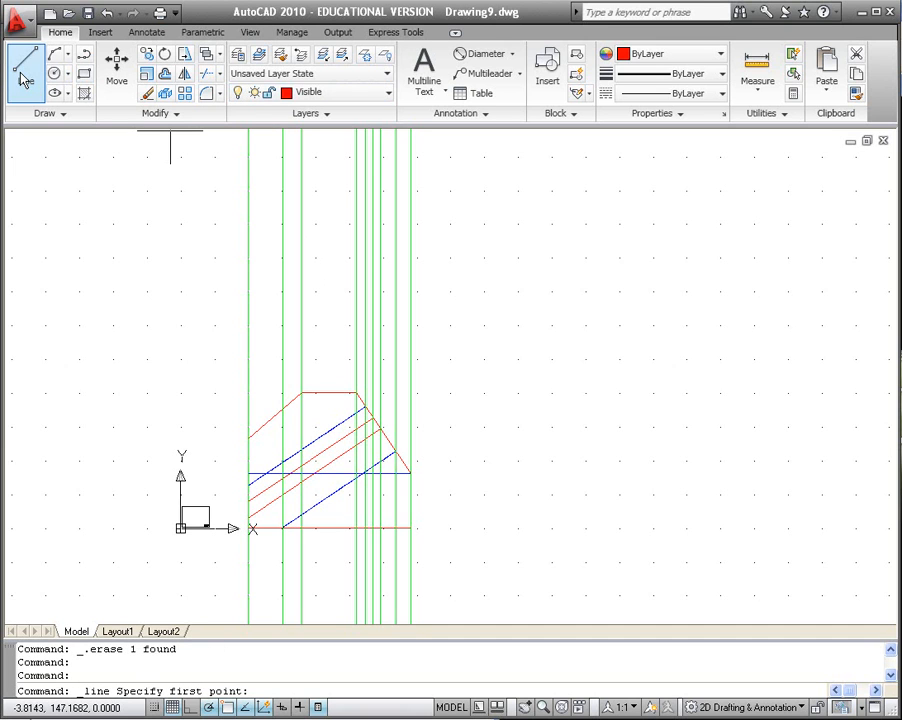
left_click(248, 309)
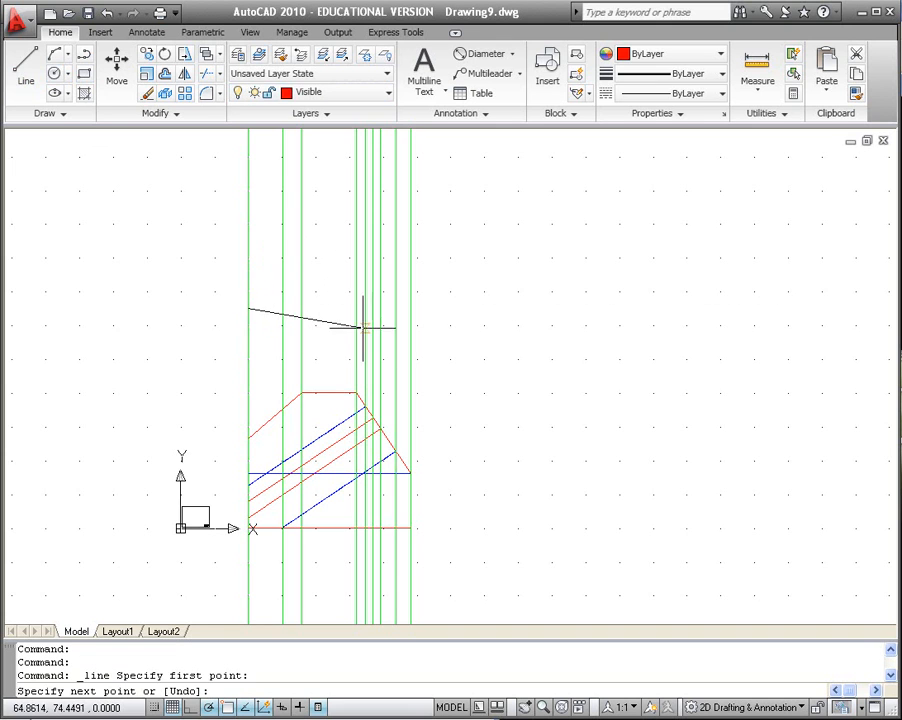
left_click(441, 308)
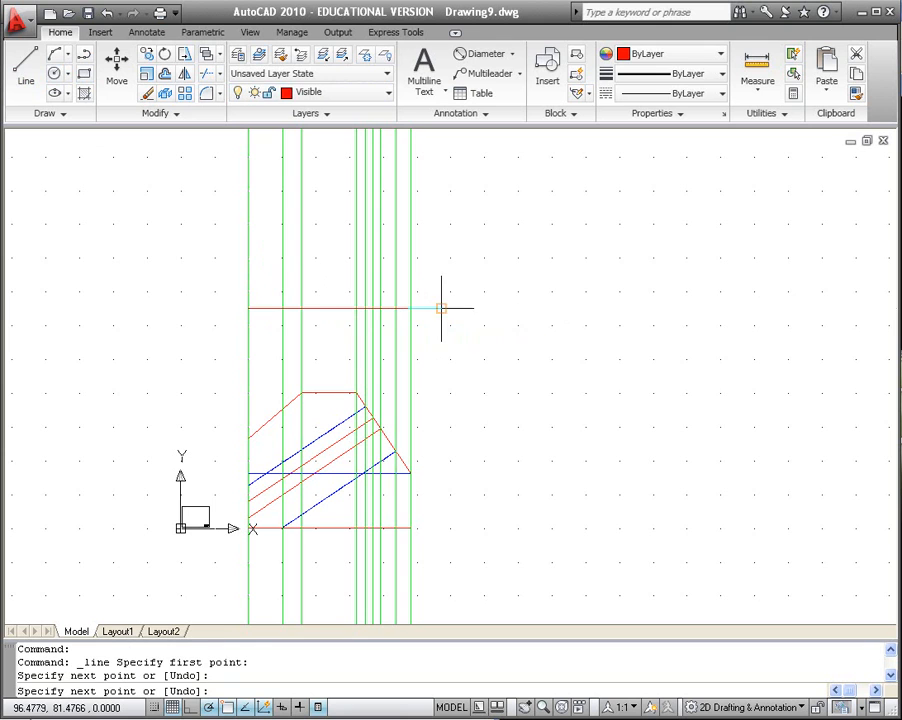
key("Escape")
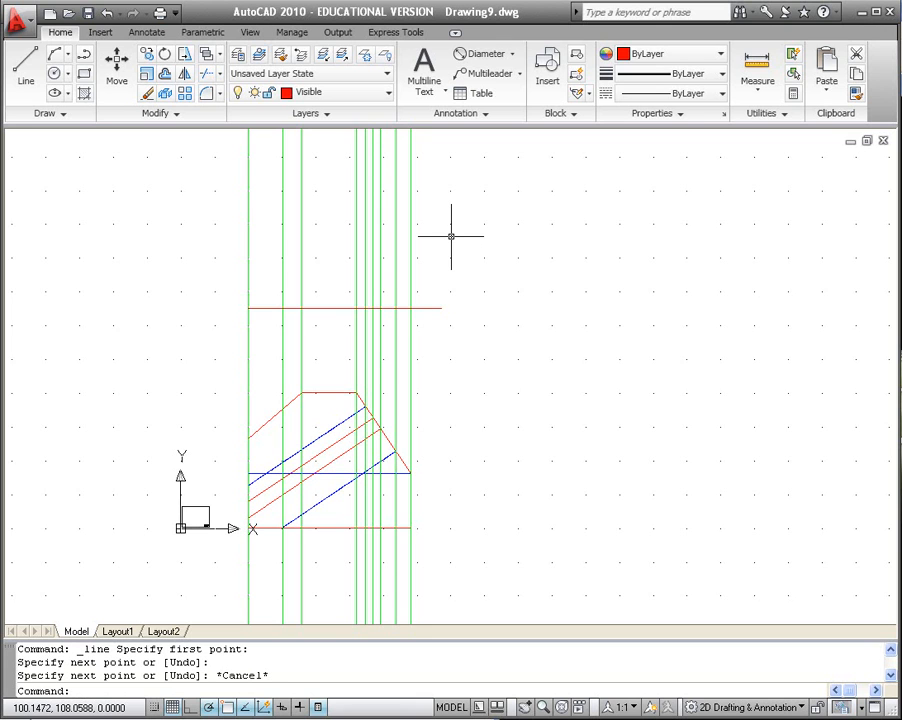
- Offset the new horizontal line above the front view 50 units upward
left_click(165, 77)
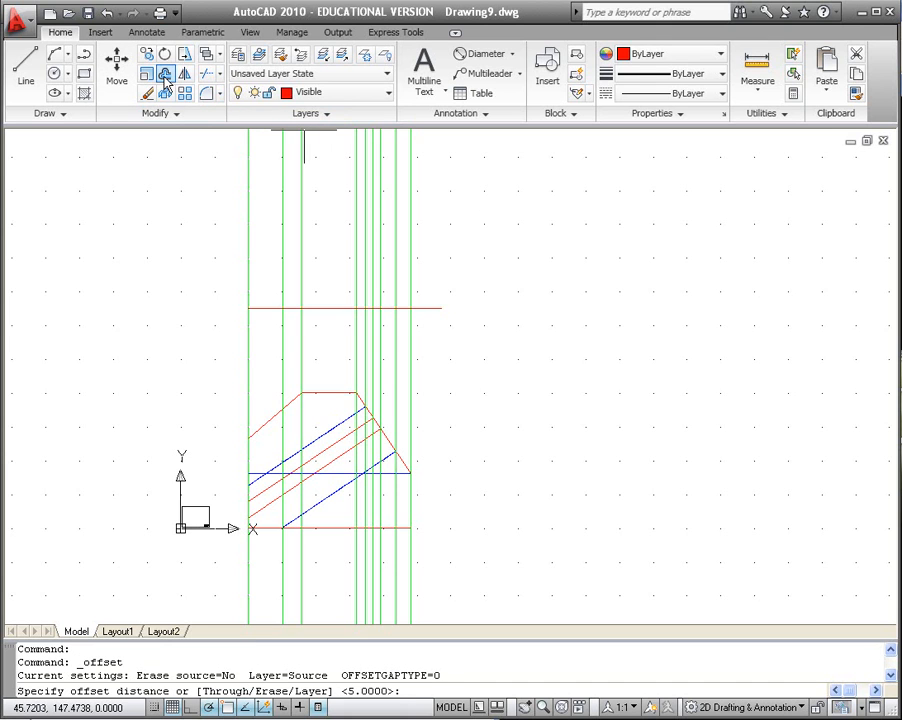
type("50")
key("Return")
left_click(430, 308)
left_click(432, 267)
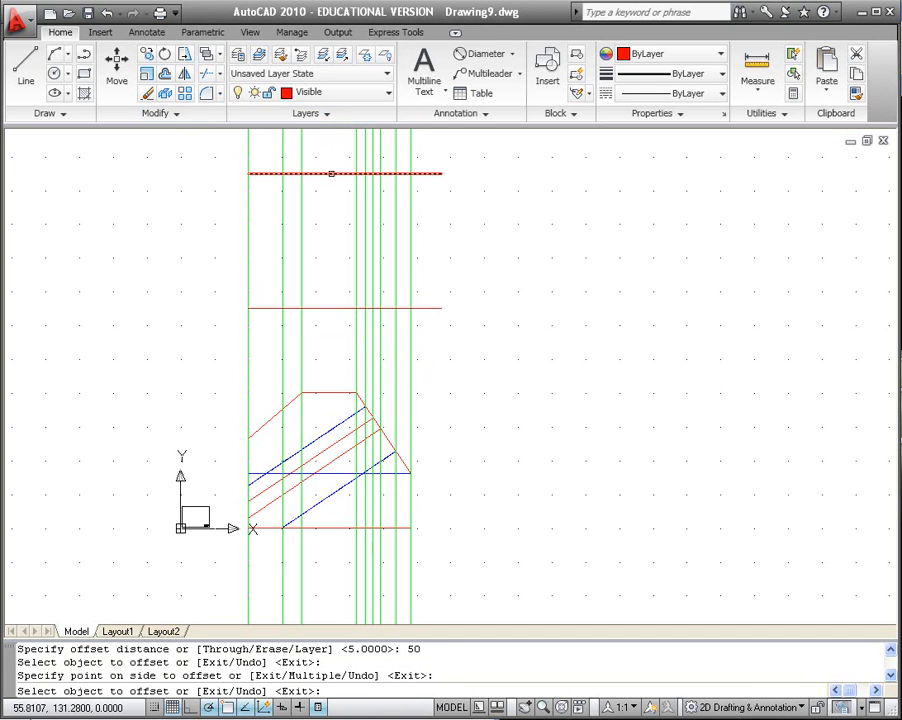
- Offset the uppermost horizontal line 10 units downward
left_click(165, 78)
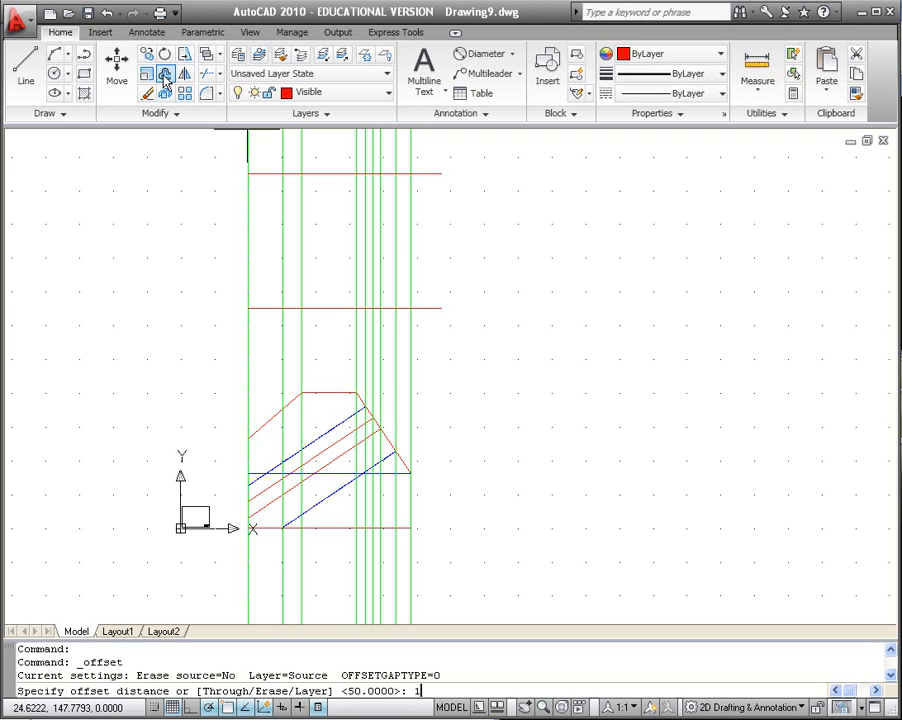
type("10")
key("Return")
left_click(332, 174)
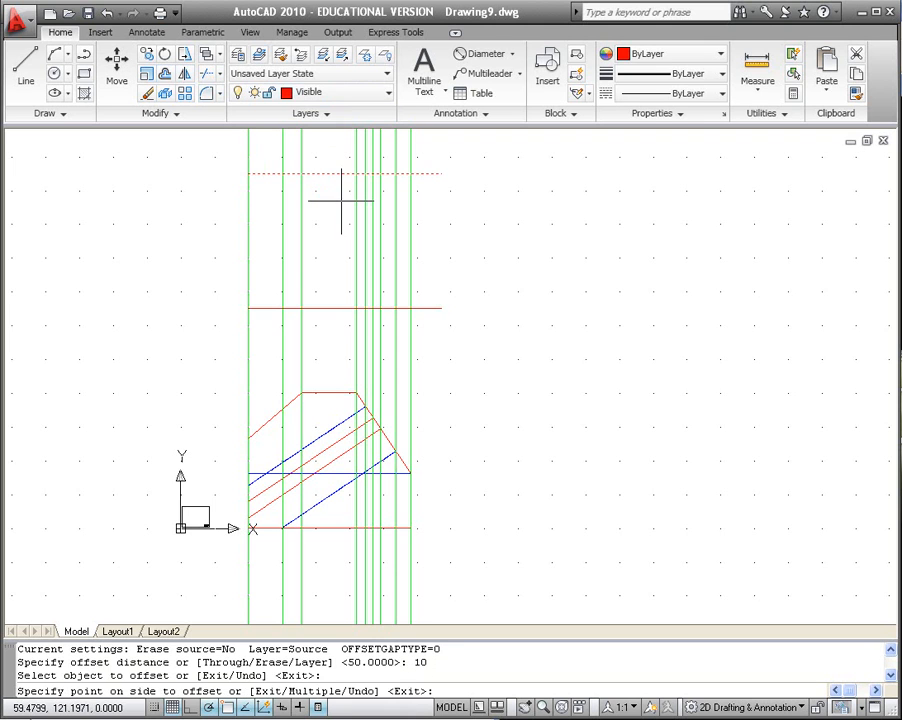
left_click(402, 228)
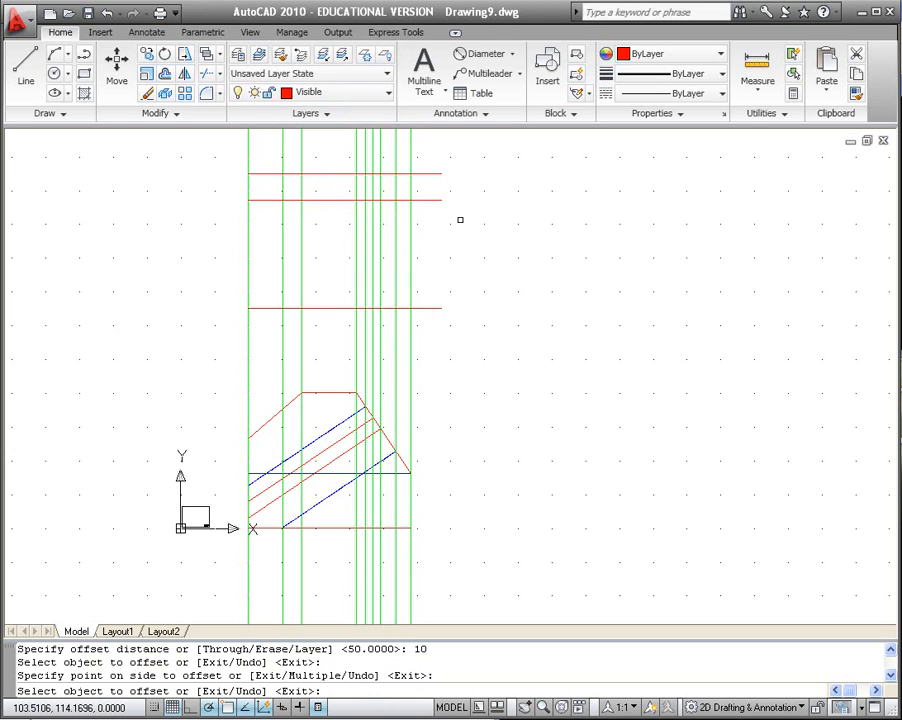
- Offset the second horizontal line from the top 20 units downward
left_click(165, 76)
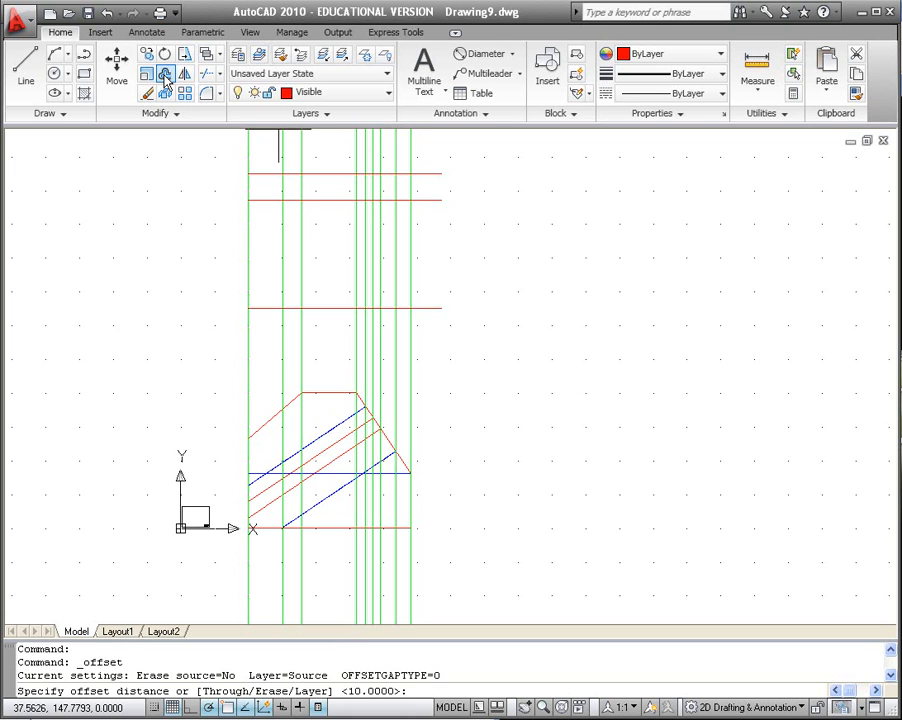
key("Return")
left_click(341, 200)
left_click(340, 234)
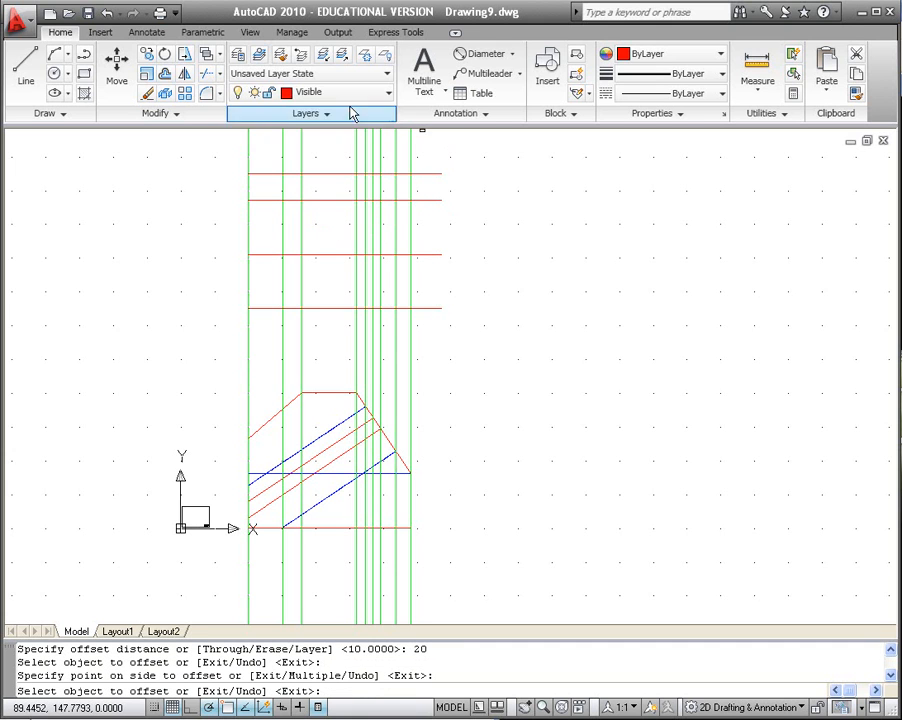
- Offset the third horizontal line from the top 10 units to both sides, above and below it
left_click(166, 76)
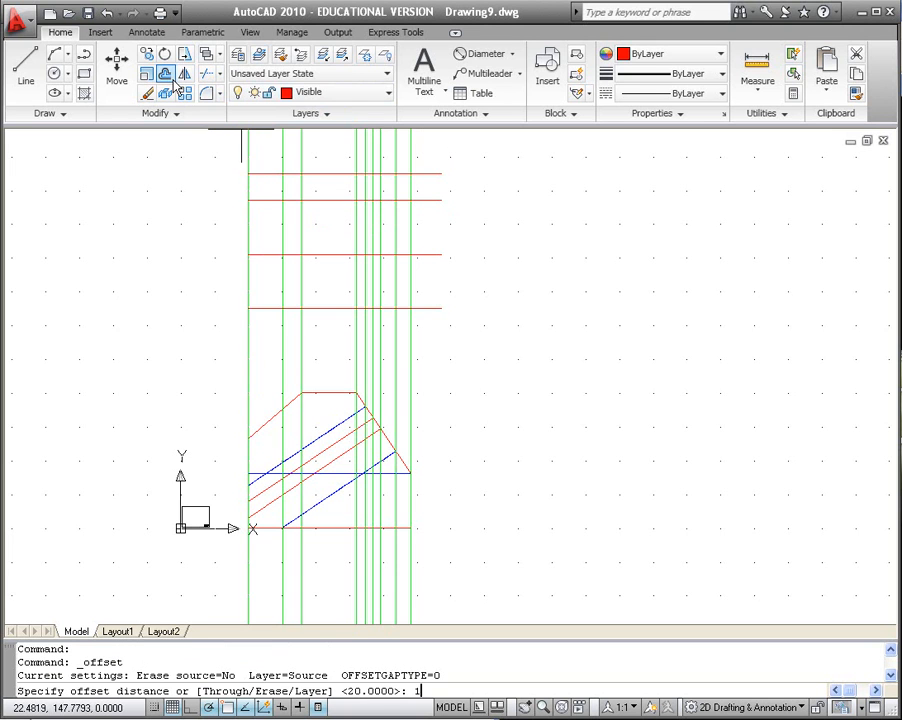
type("10")
key("Return")
left_click(350, 255)
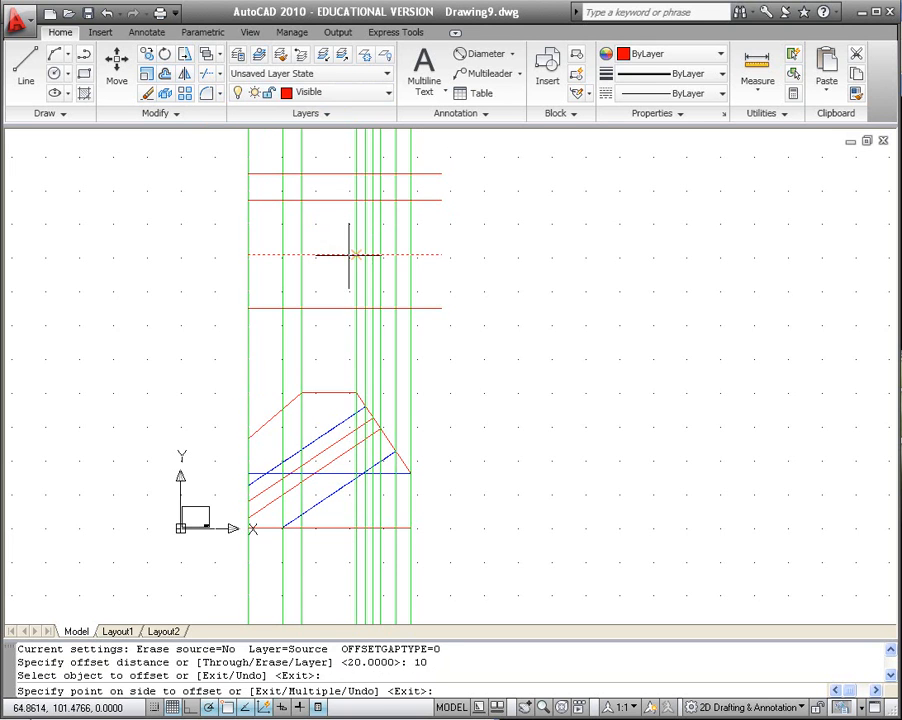
left_click(347, 222)
left_click(344, 254)
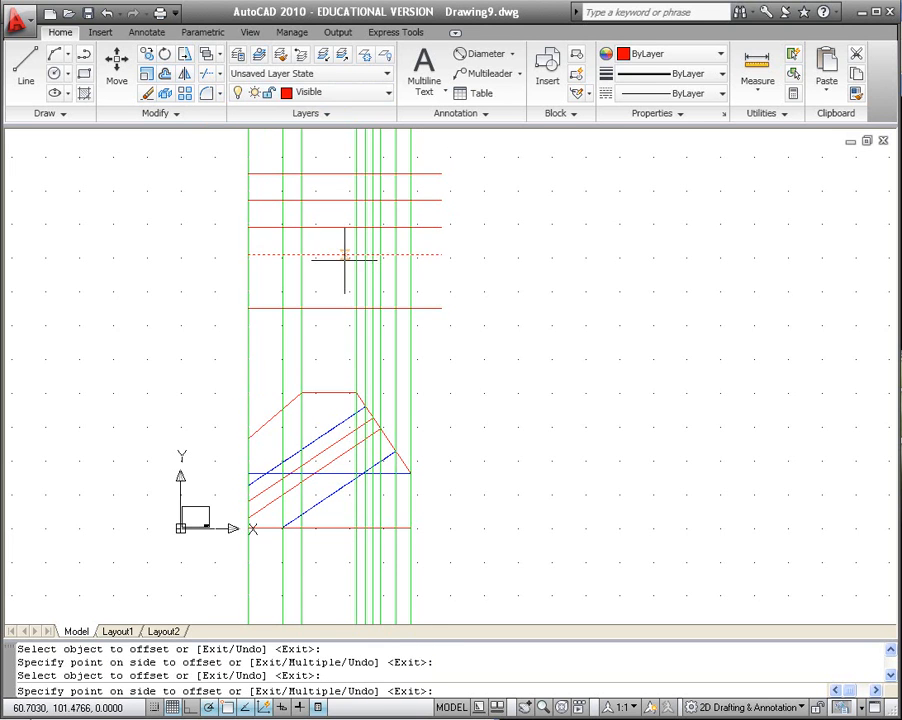
left_click(343, 271)
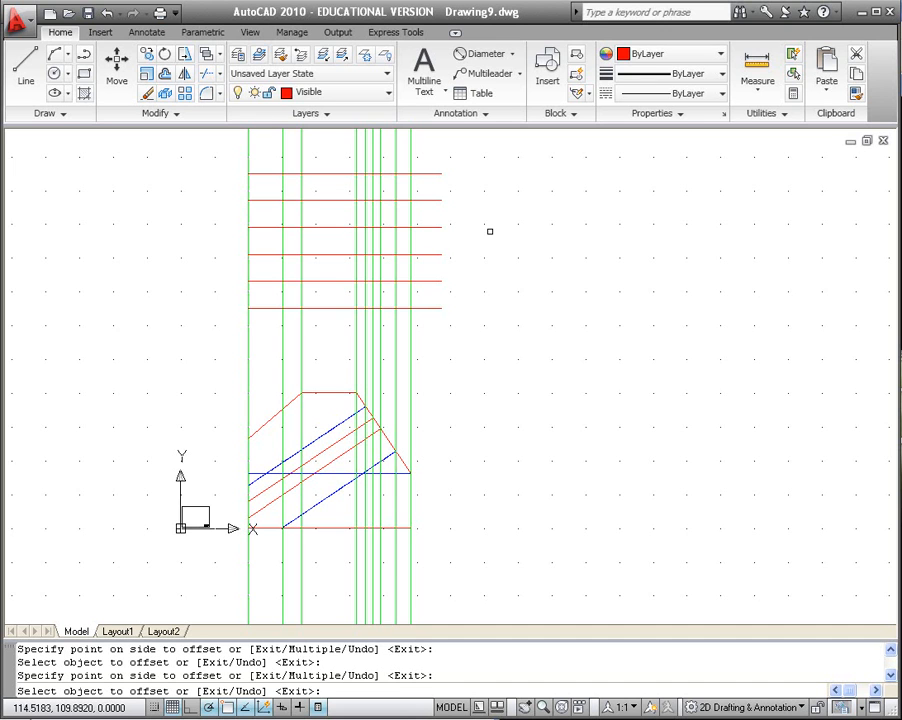
- Offset the lowest horizontal line of the top view 3 units upward
left_click(168, 76)
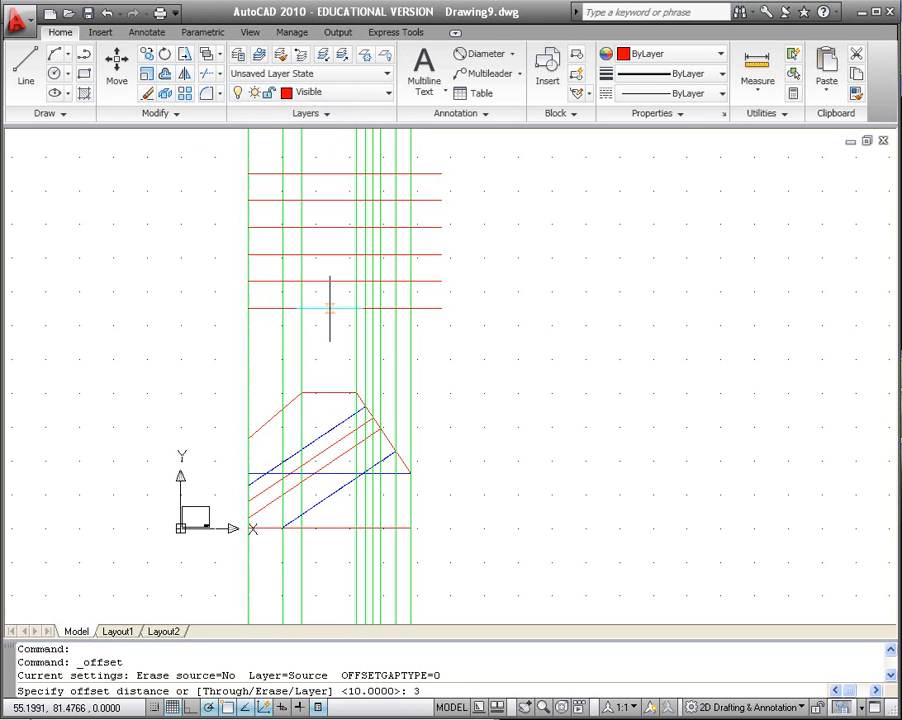
key("Return")
left_click(331, 307)
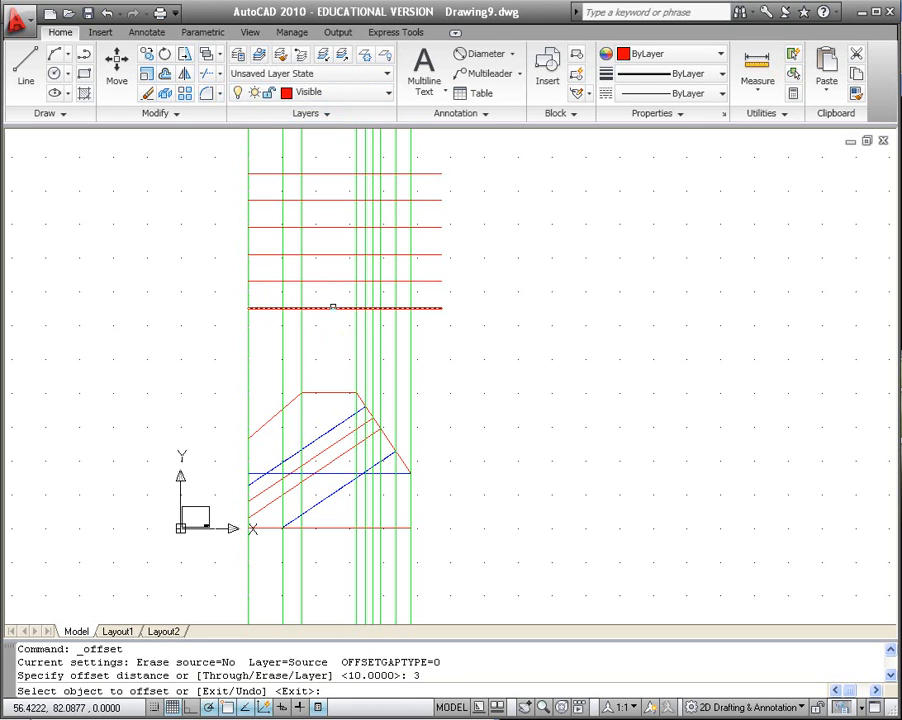
left_click(332, 298)
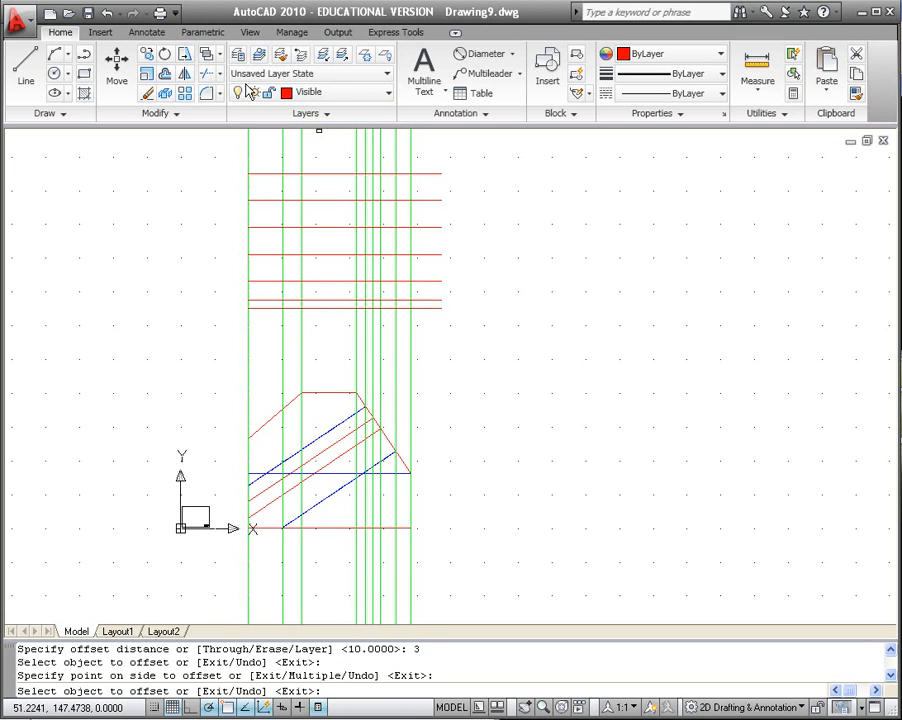
- Try closing the top view with a vertical line through the right ends of the horizontal lines, and erase it
left_click(27, 70)
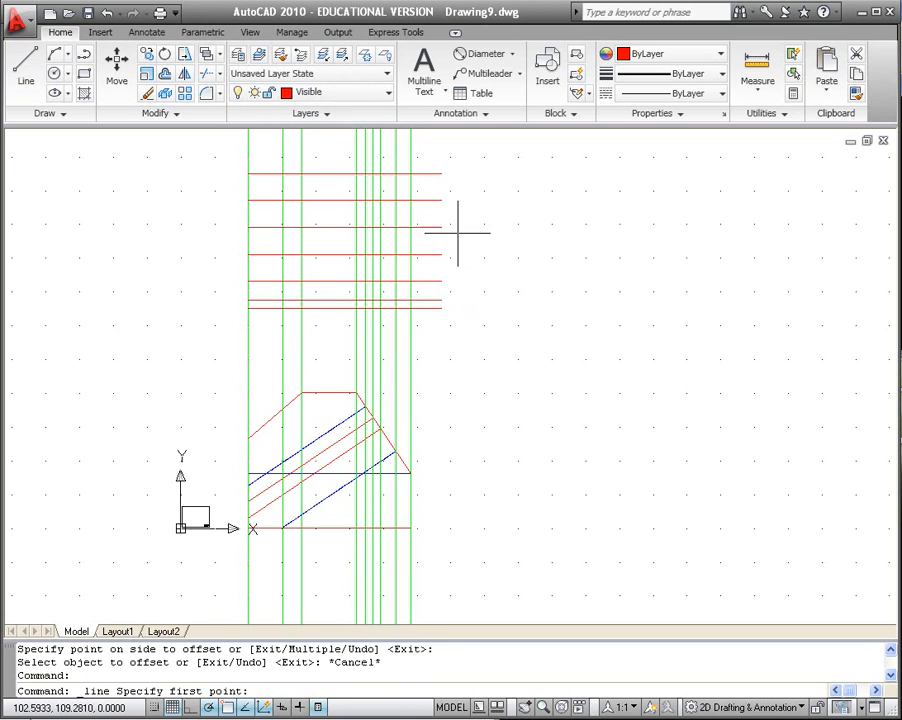
left_click(441, 173)
left_click(441, 307)
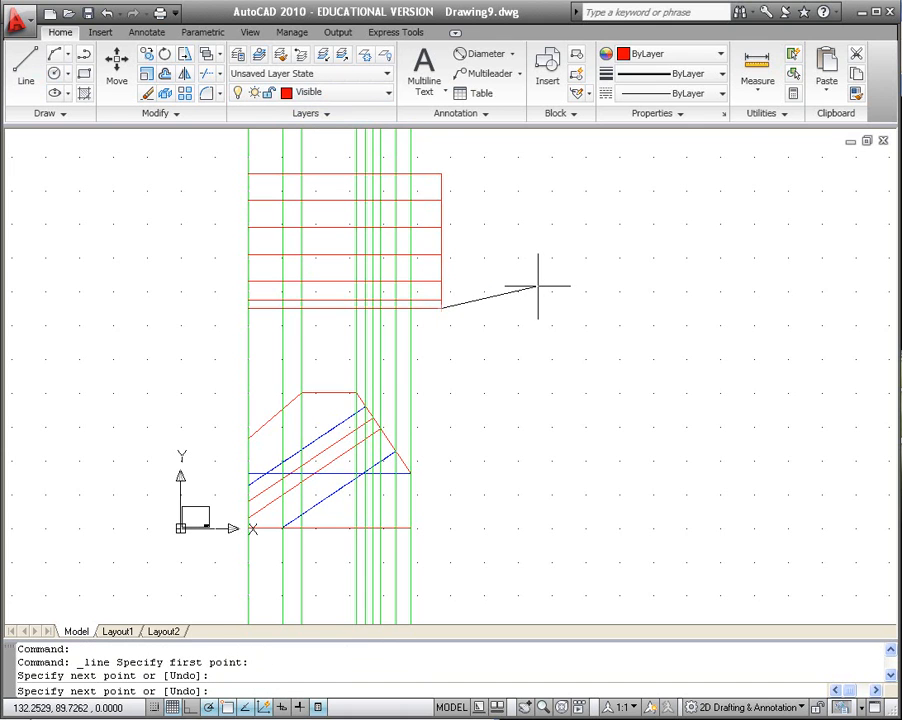
key("Escape")
left_click(442, 214)
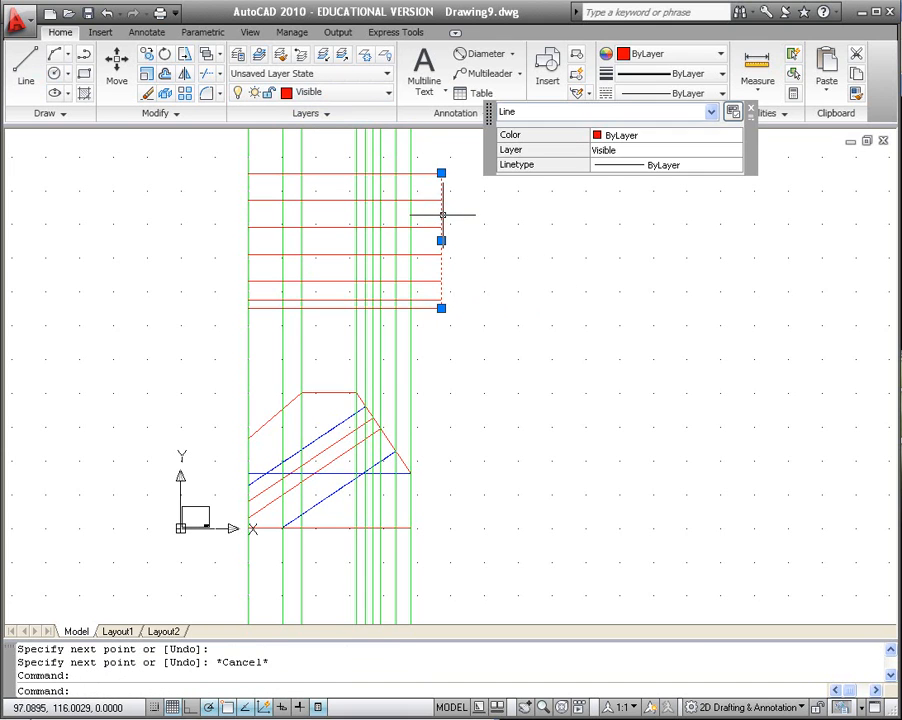
key("Delete")
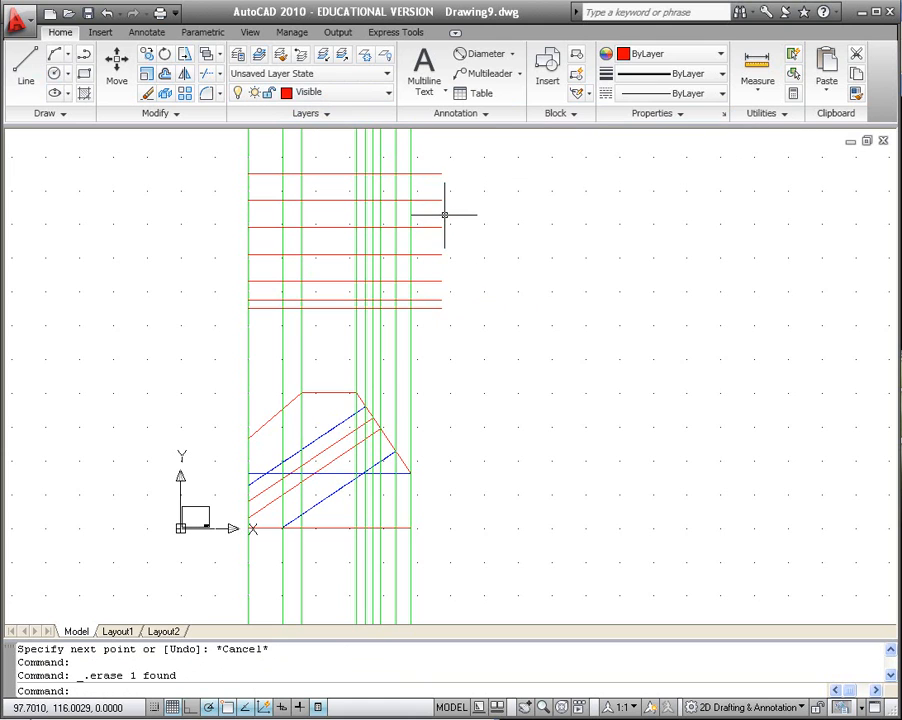
- Draw the top view's right and left edges along the outermost construction lines, from the uppermost to the lowest horizontal line
left_click(26, 66)
left_click(410, 173)
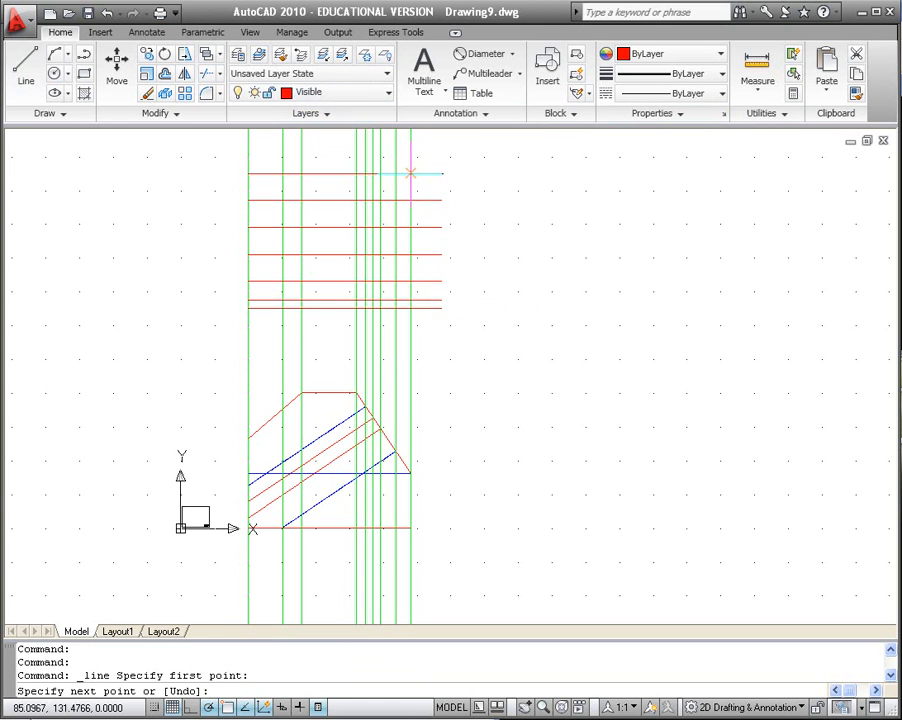
left_click(410, 307)
key("Escape")
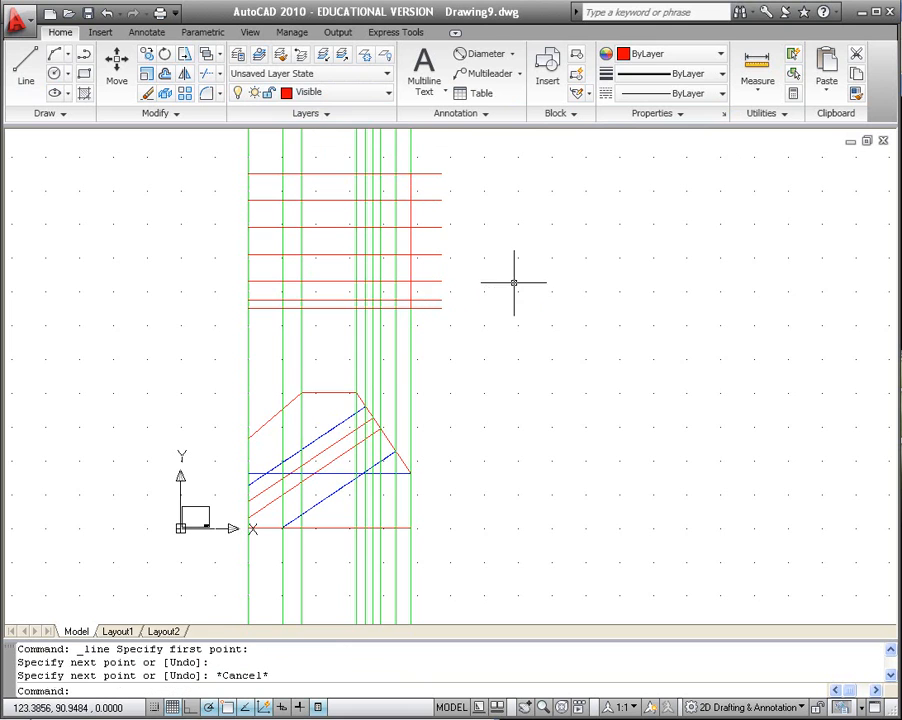
left_click(26, 66)
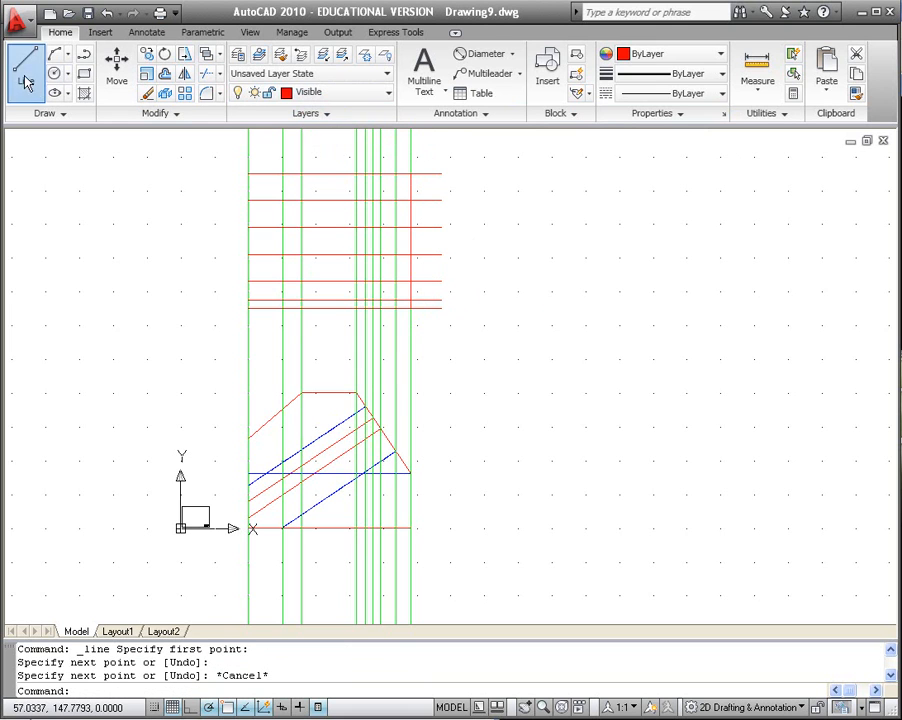
left_click(248, 173)
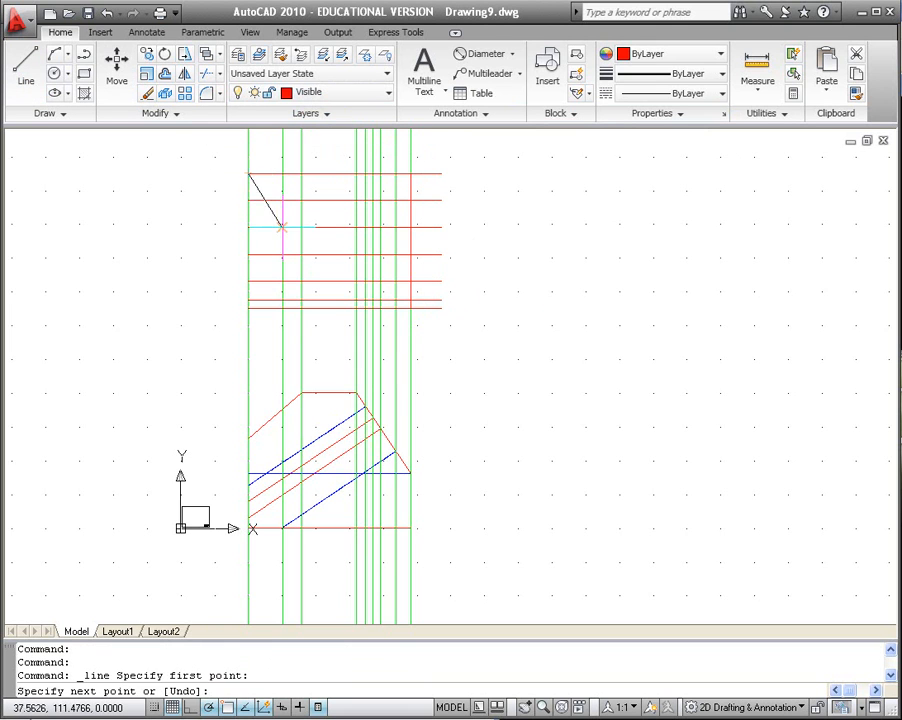
left_click(248, 307)
key("Escape")
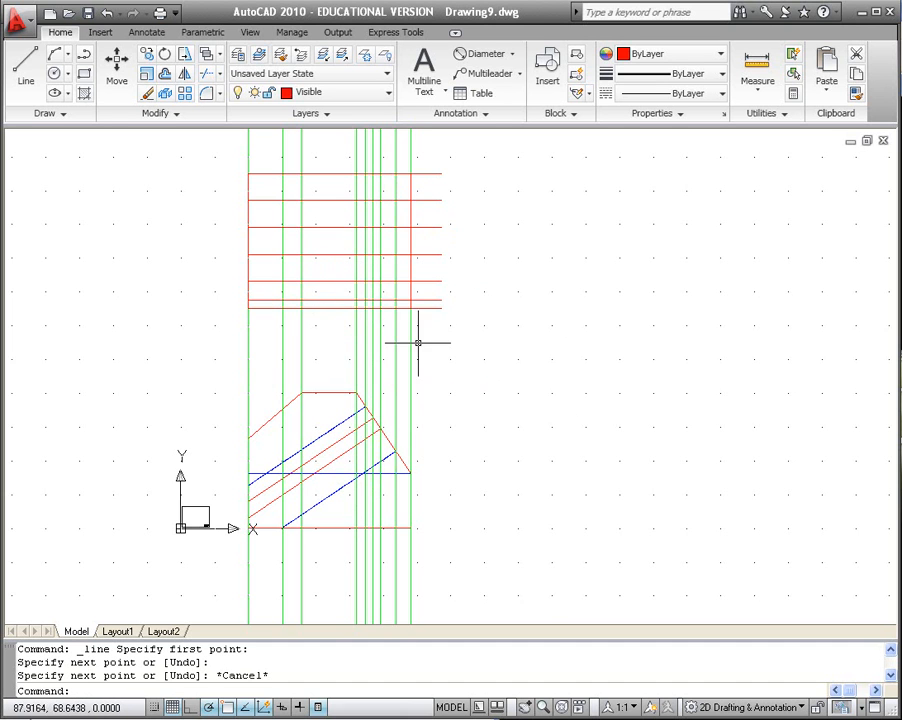
- Draw a short vertical line between the top view's two lowest horizontal lines, along the third construction line from the right
scroll(396, 338, "down", 2)
scroll(394, 333, "up", 3)
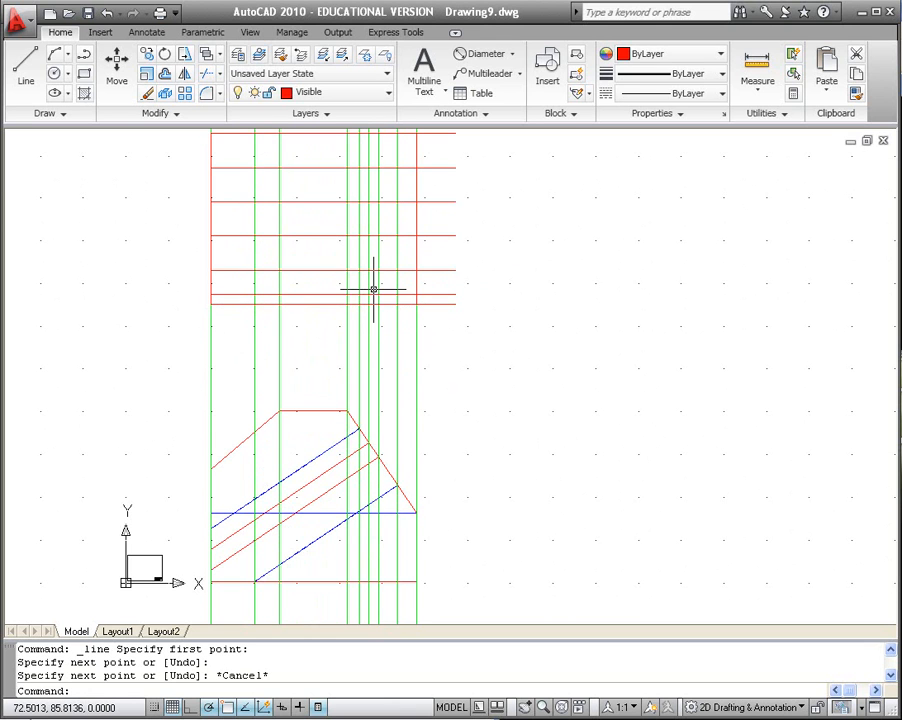
left_click(22, 72)
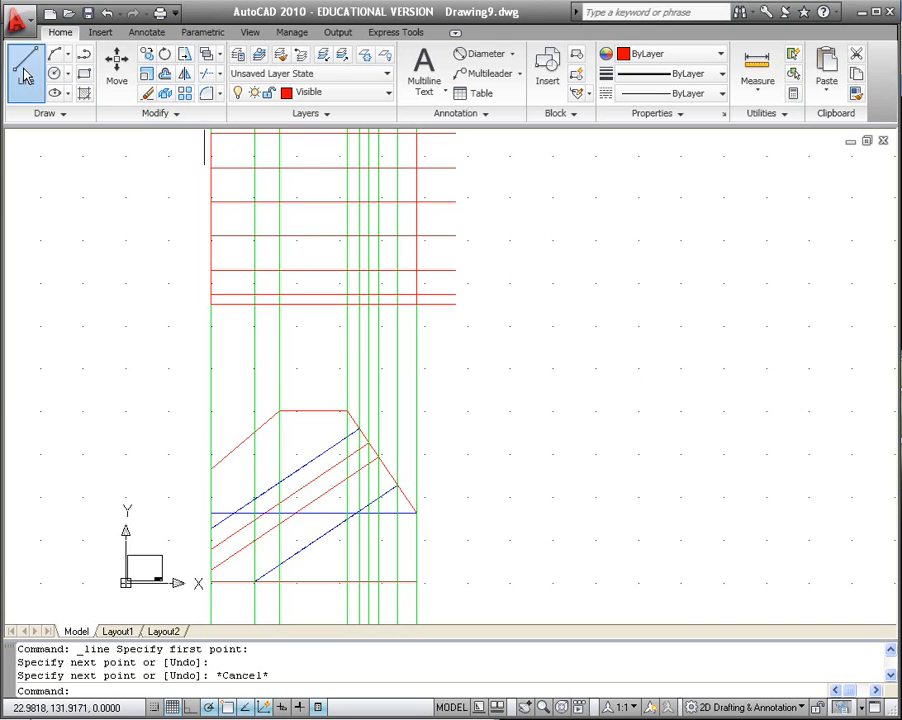
left_click(378, 303)
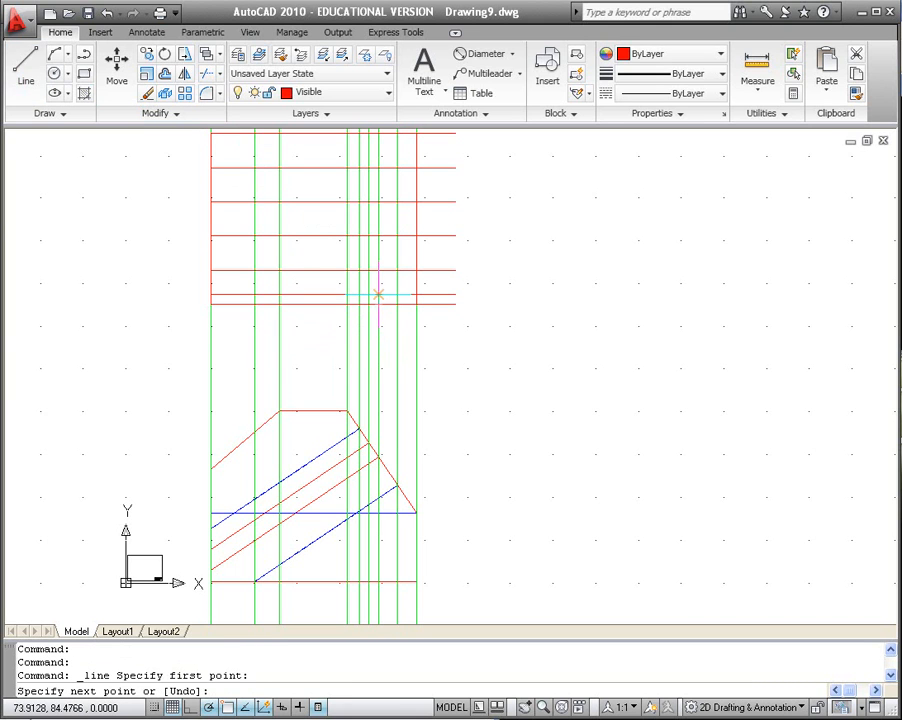
left_click(378, 294)
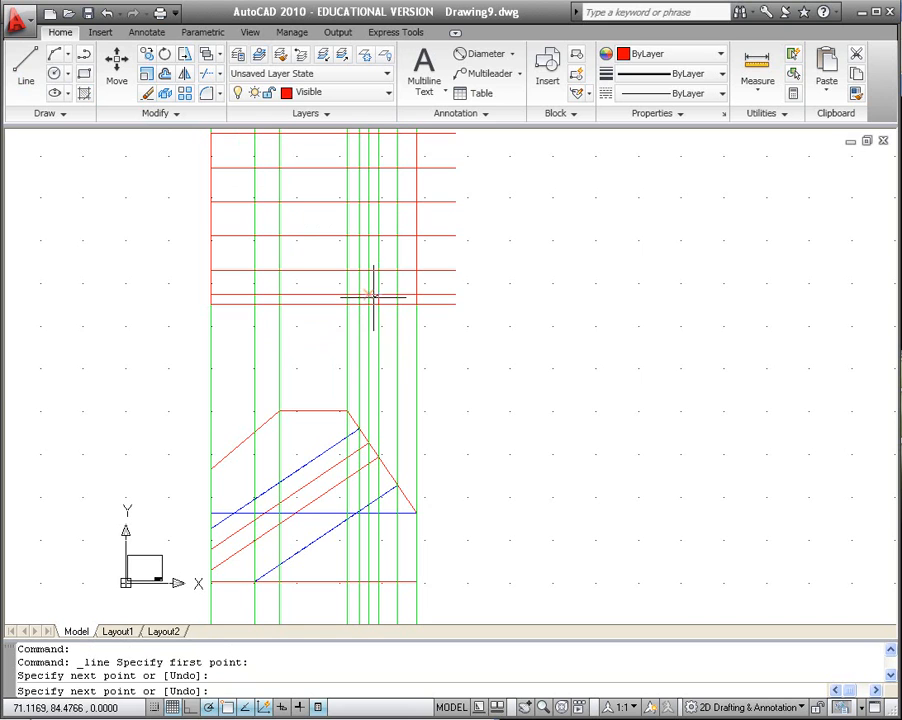
key("Escape")
- Draw a line up the fourth construction line from the right between the two lowest horizontals, and continue it across to the previous short line's upper end
left_click(27, 68)
left_click(368, 303)
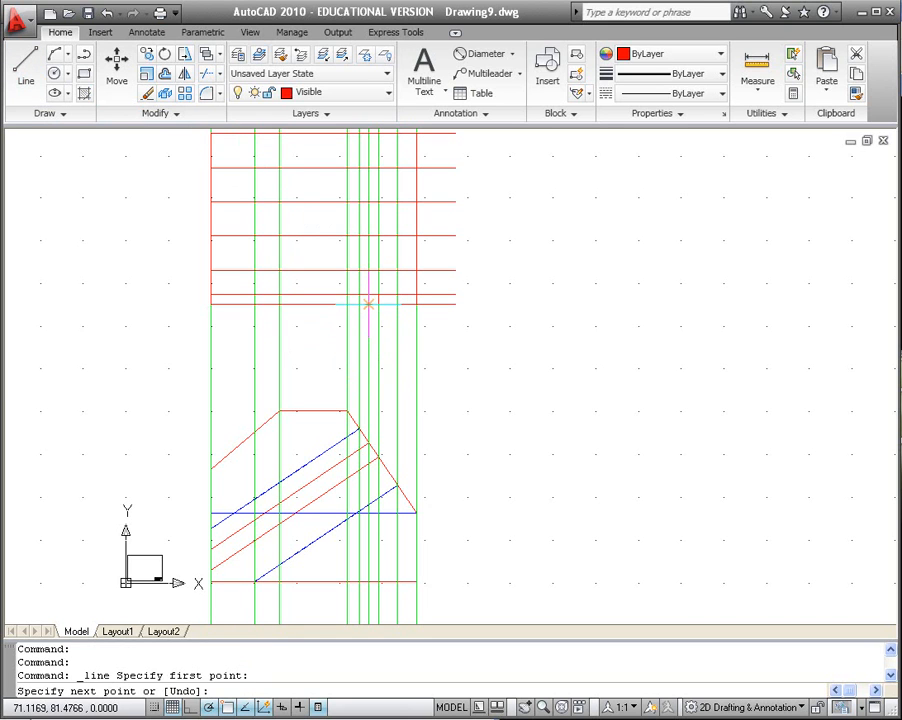
left_click(378, 295)
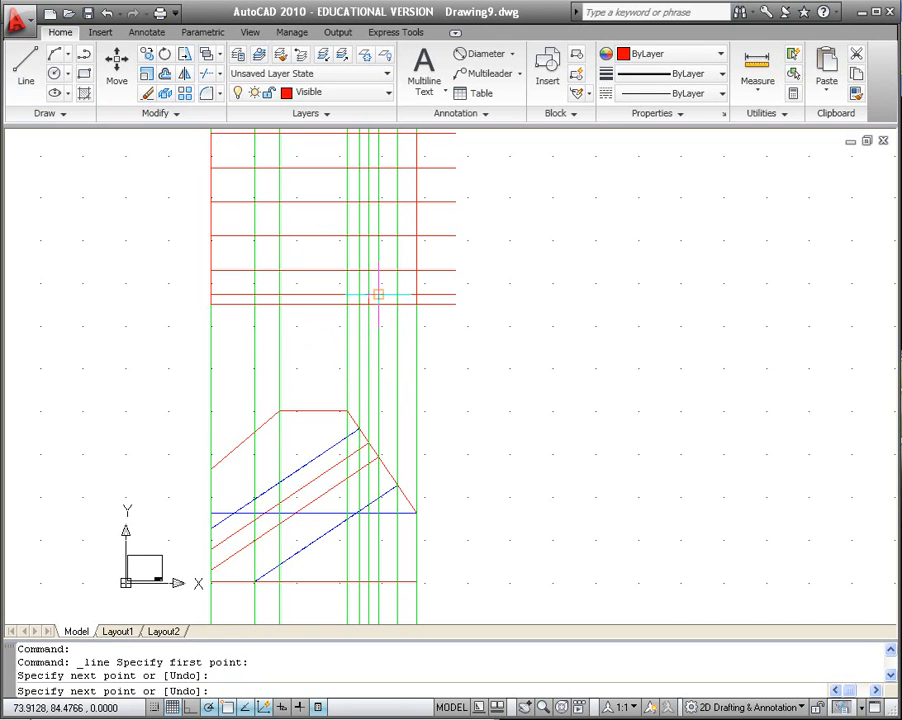
left_click(381, 303)
key("Escape")
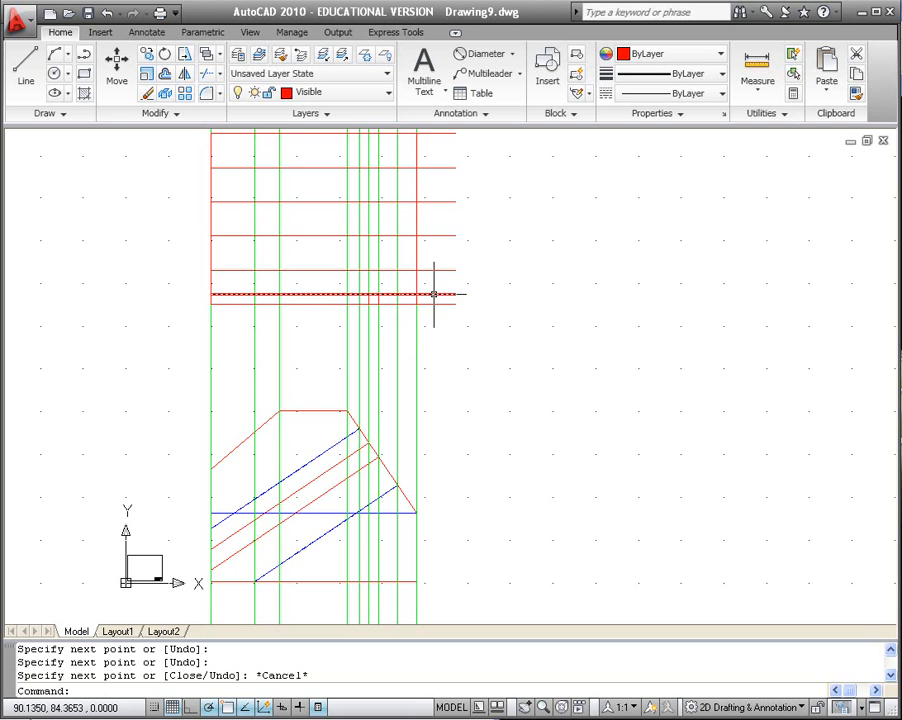
scroll(353, 322, "down", 2)
scroll(353, 322, "up", 5)
middle_click_drag(370, 316, 311, 516)
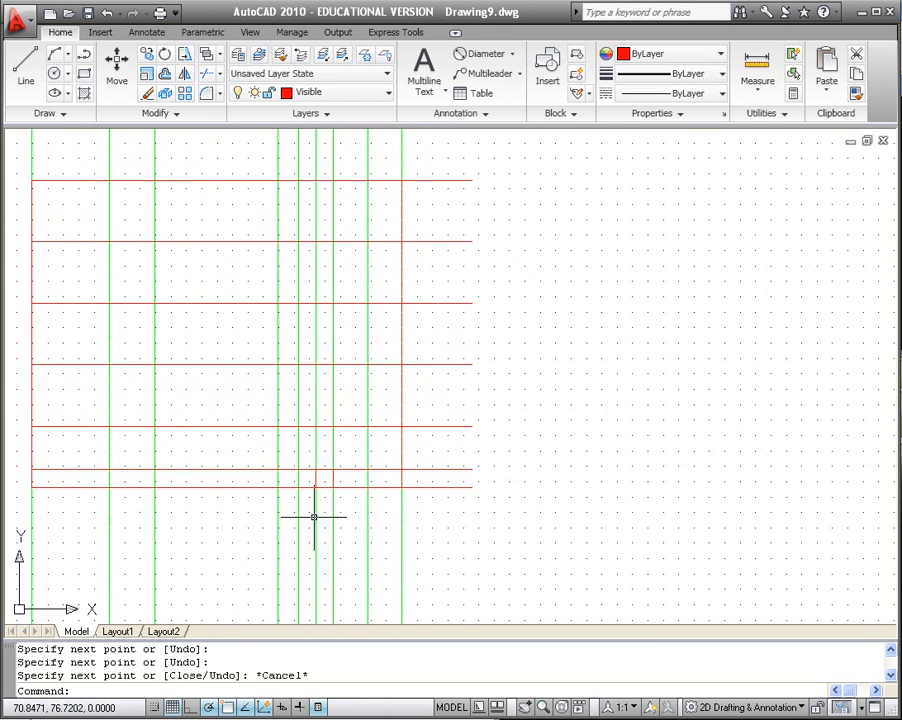
left_click(208, 76)
left_click(557, 550)
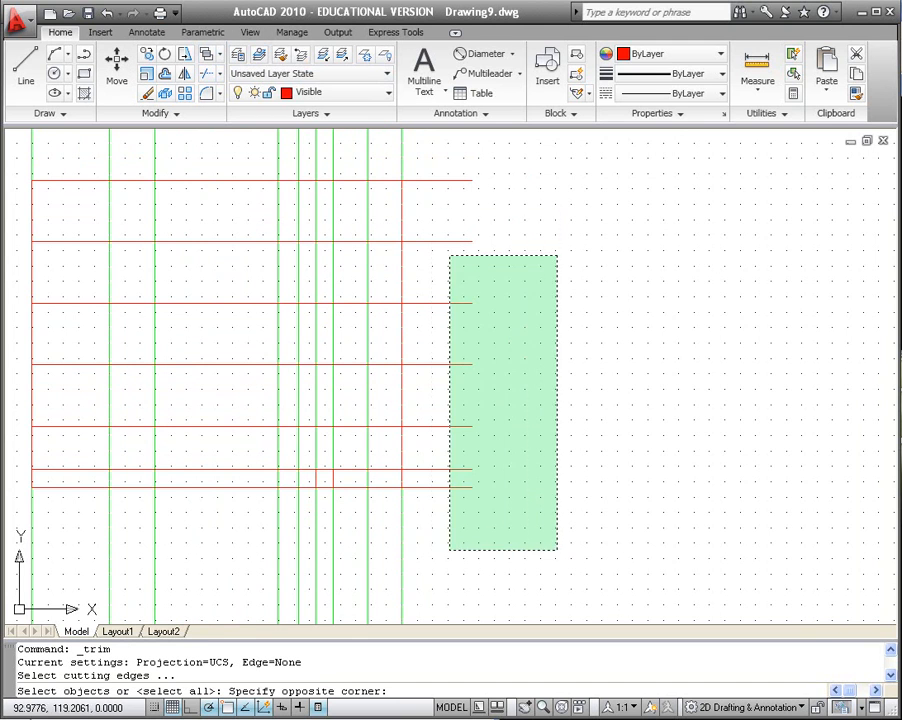
key("Return")
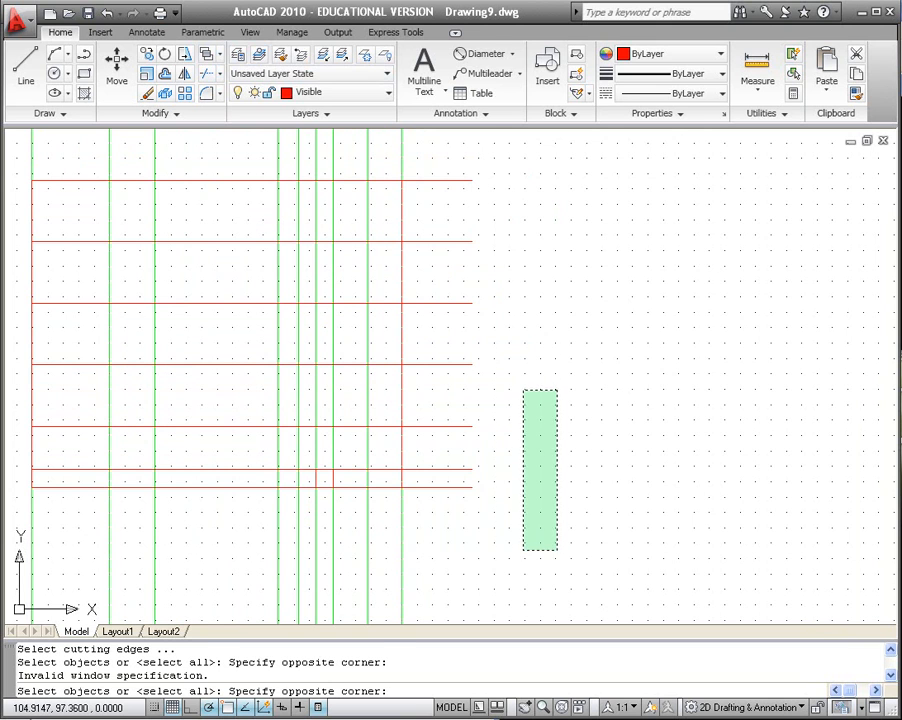
left_click(442, 165)
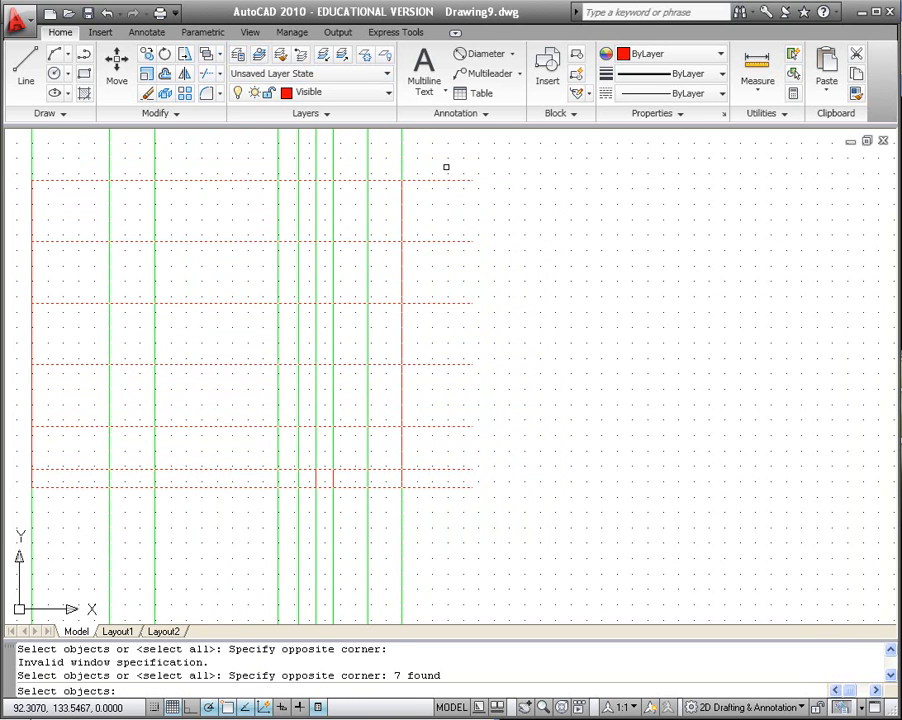
key("Escape")
key("Escape")
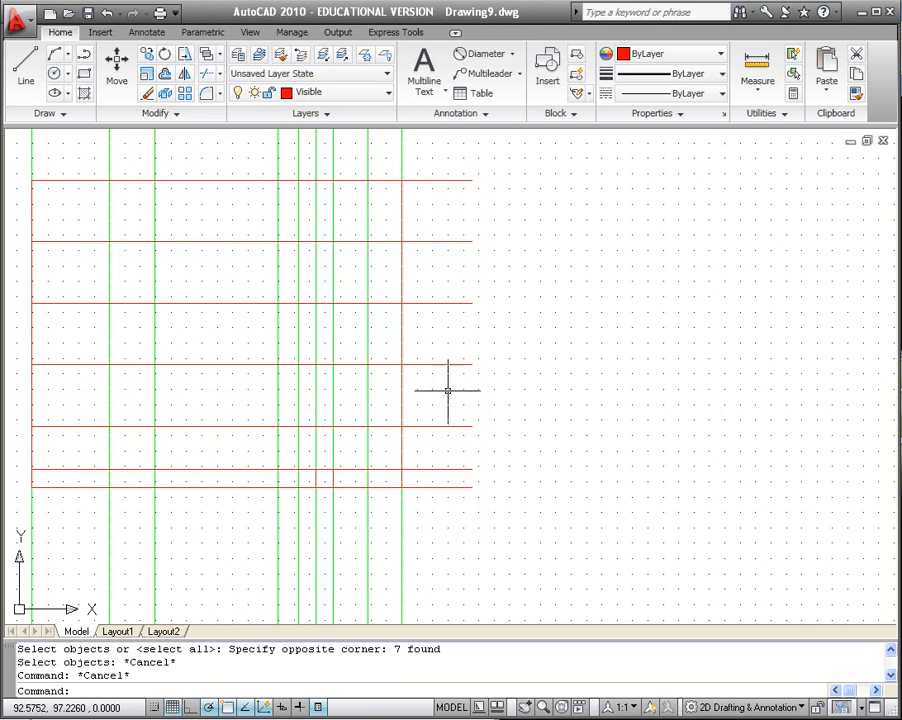
- Trim the horizontal lines back to the top view's right edge, and cut the second-lowest one back to the small rectangle's right side
left_click(207, 80)
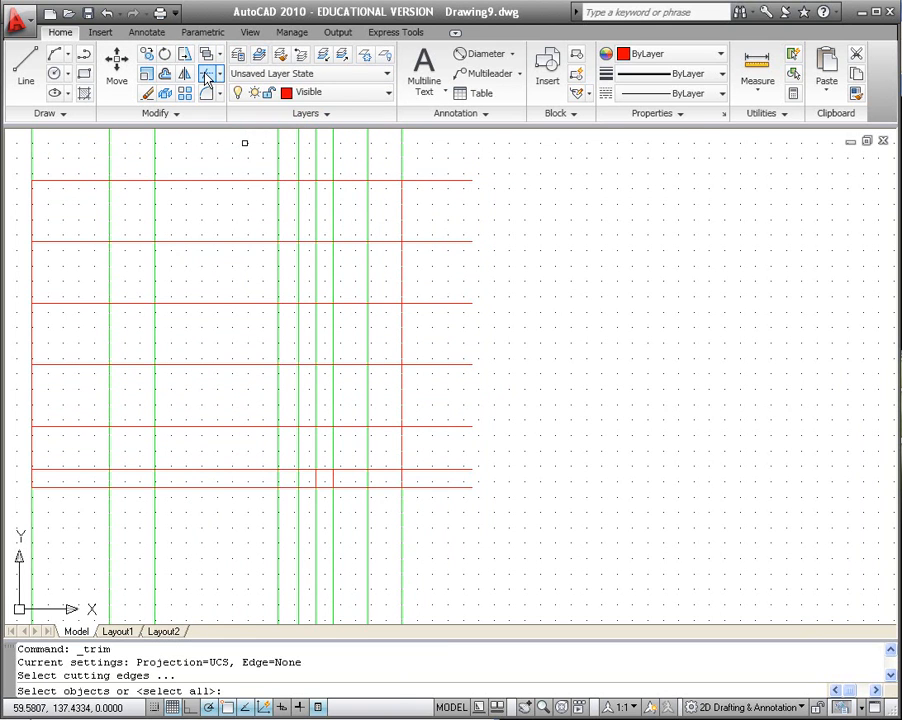
key("Return")
left_click(511, 527)
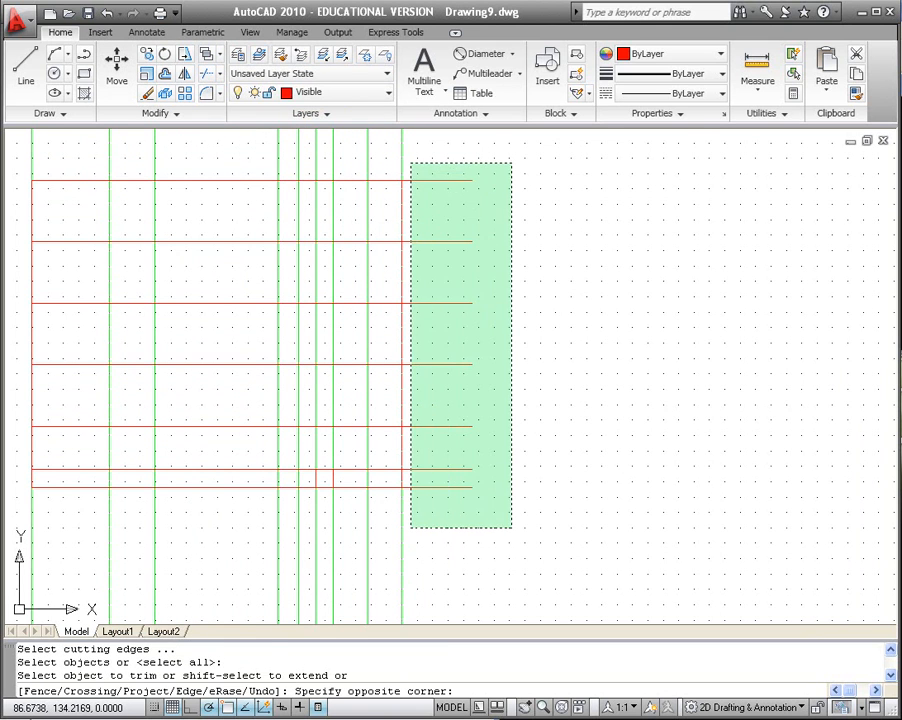
left_click(406, 161)
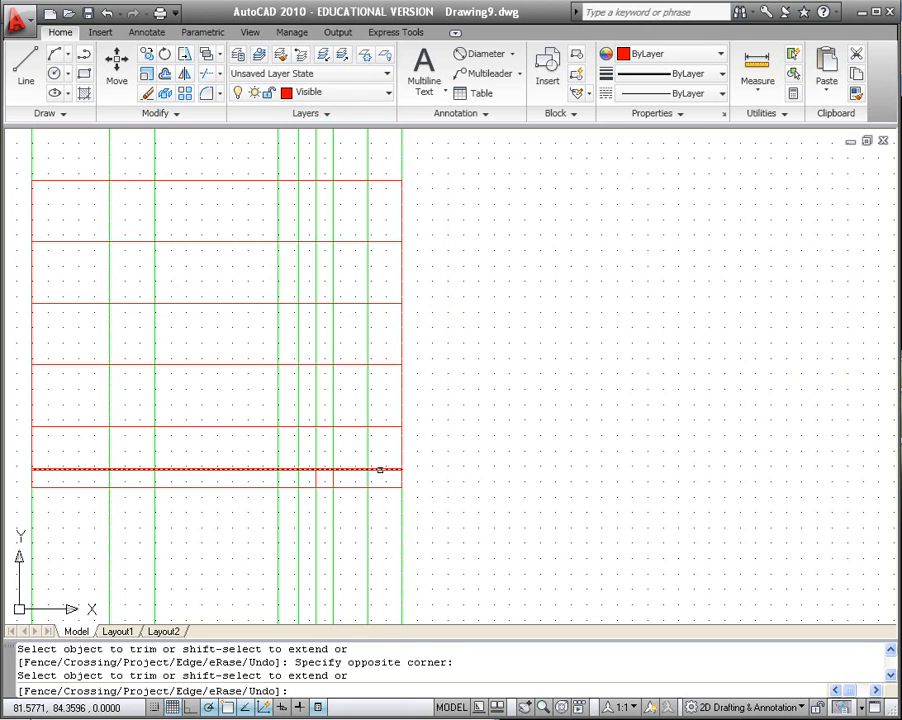
left_click(379, 469)
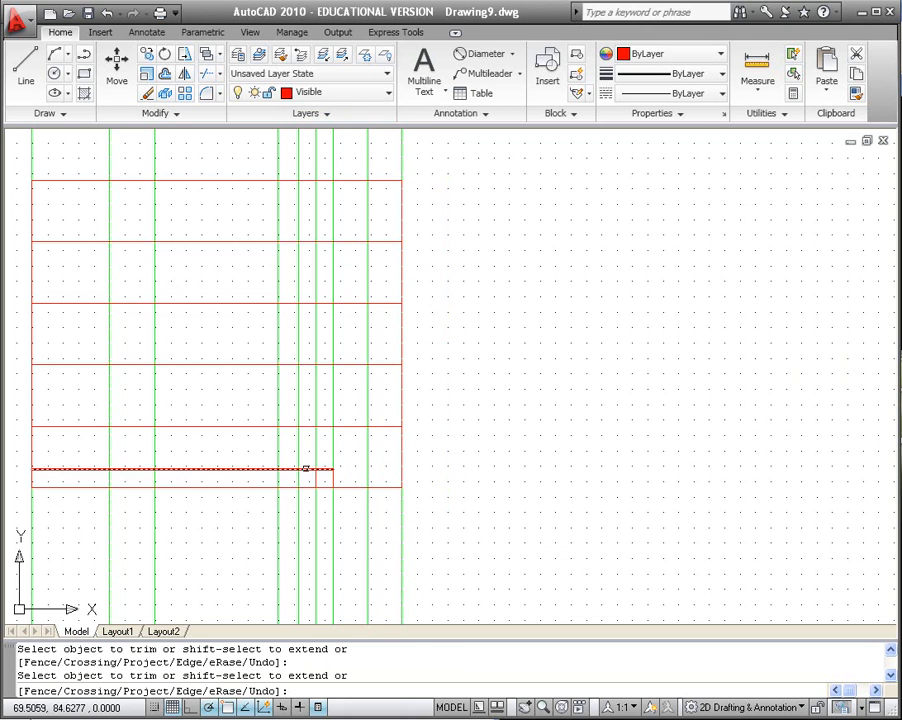
left_click(307, 469)
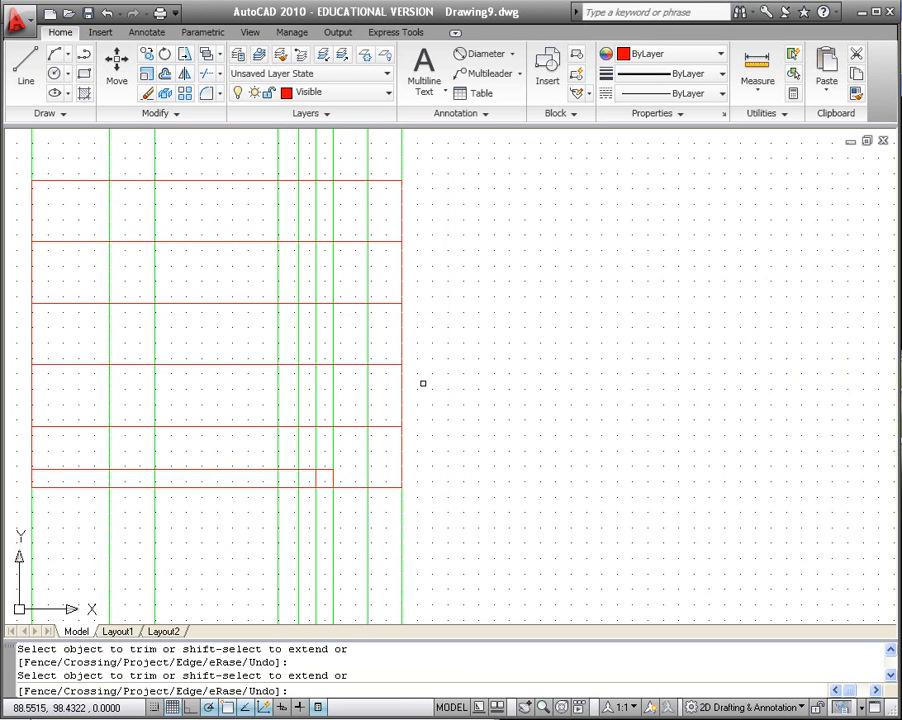
key("Escape")
- Move the second-lowest horizontal line of the top view to the Hidden layer
left_click(222, 469)
left_click(474, 406)
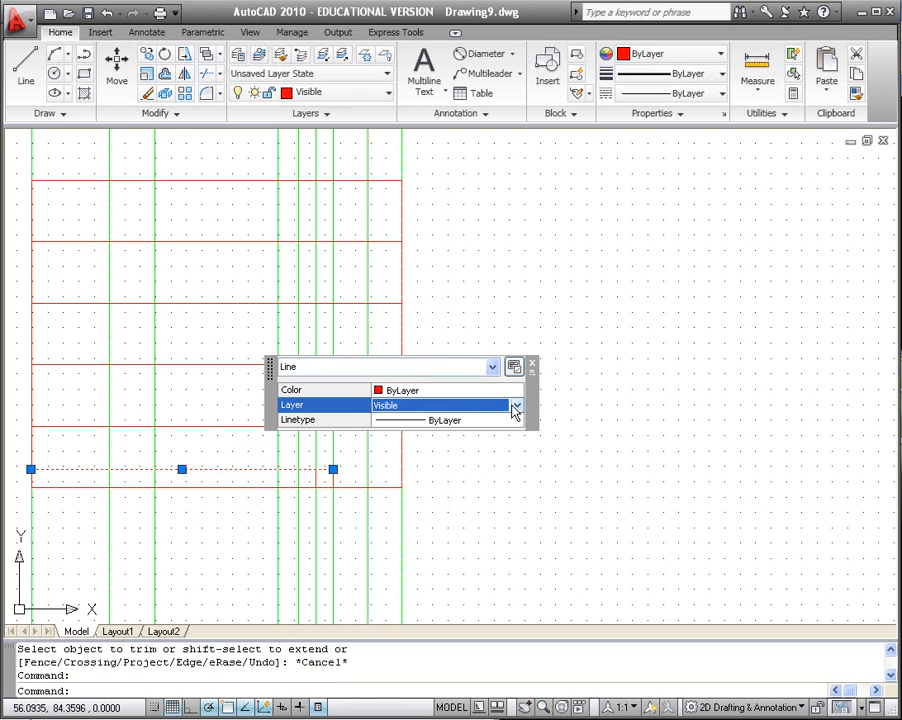
left_click(515, 406)
left_click(496, 508)
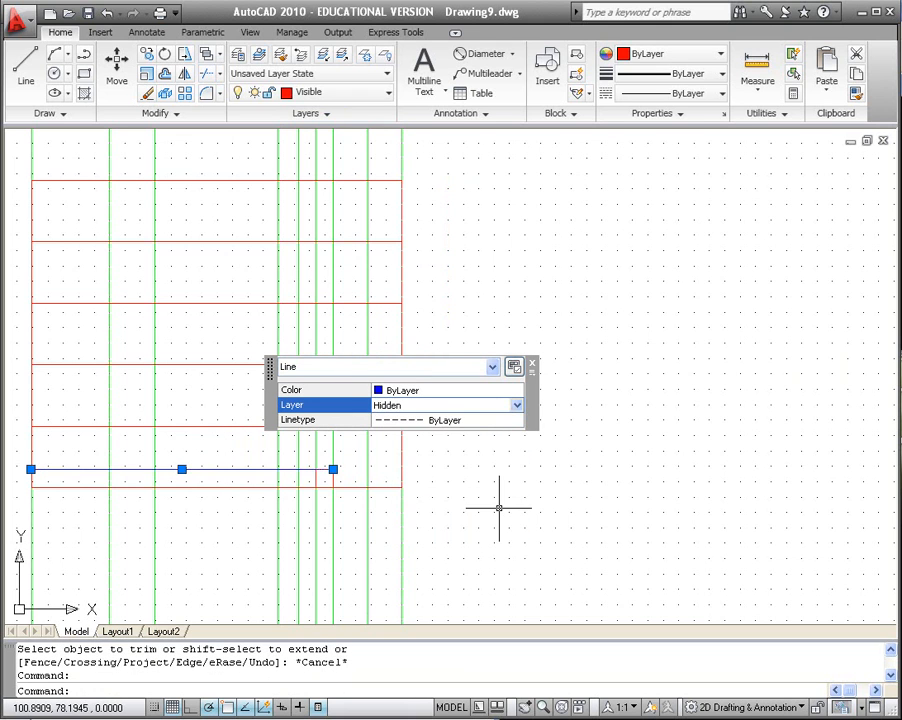
key("Escape")
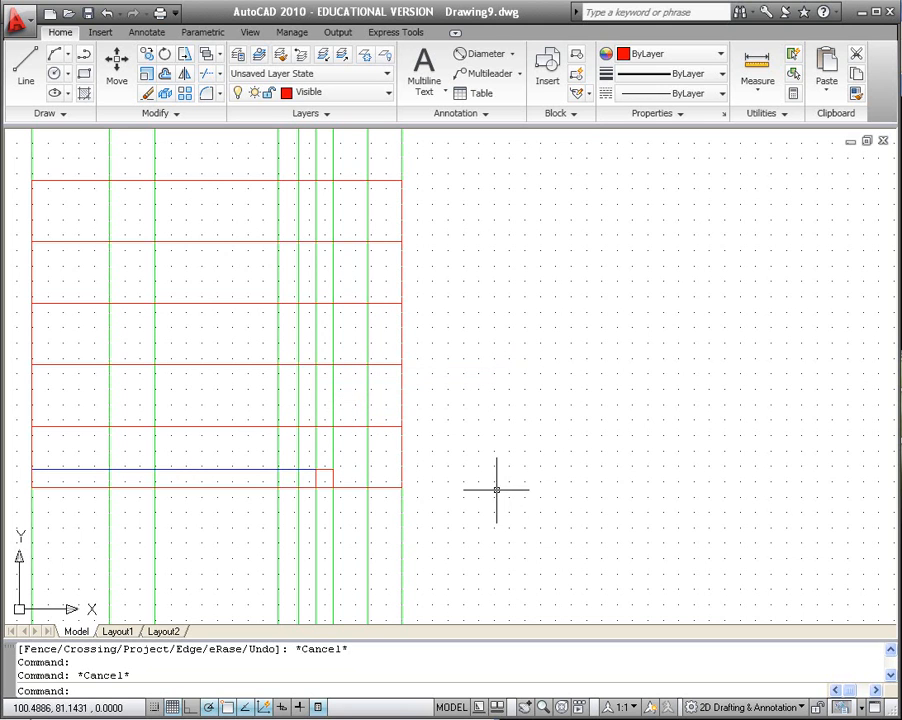
- Move the third-lowest horizontal line of the top view to the Hidden layer
left_click(244, 427)
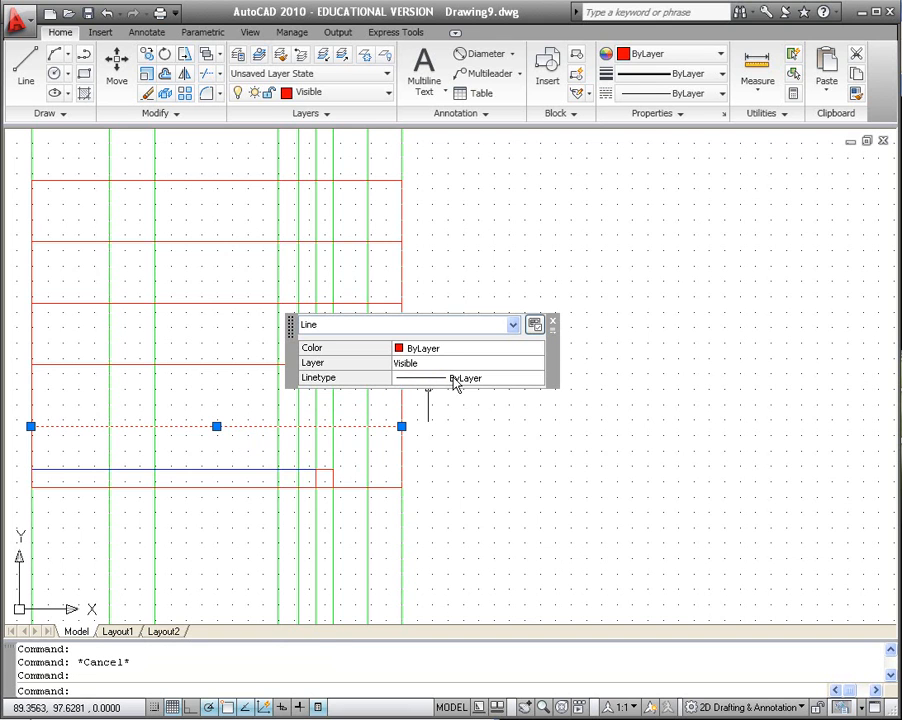
left_click(505, 366)
left_click(537, 364)
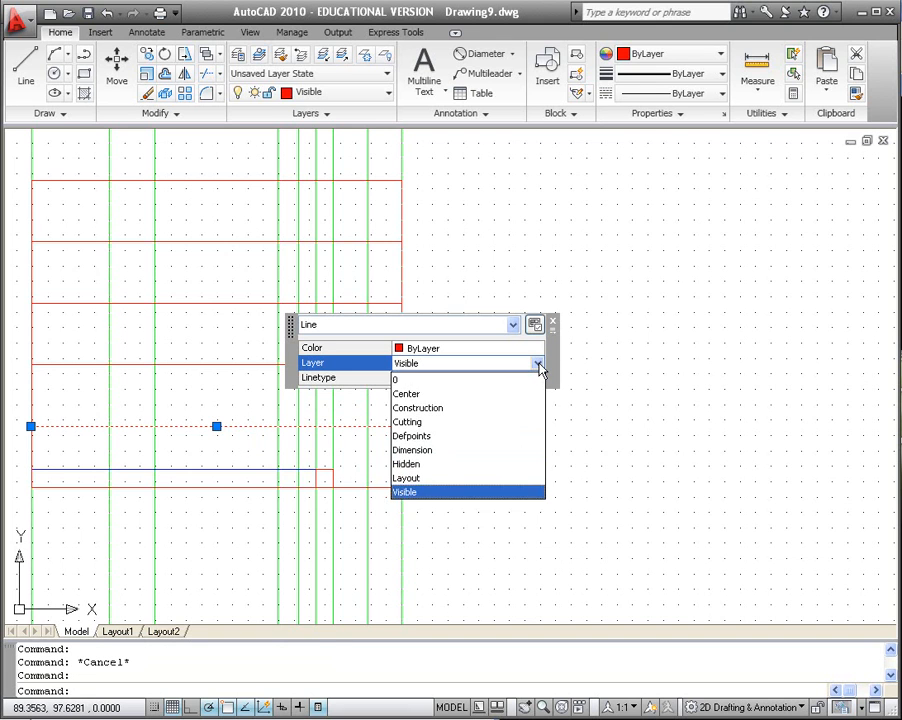
left_click(513, 466)
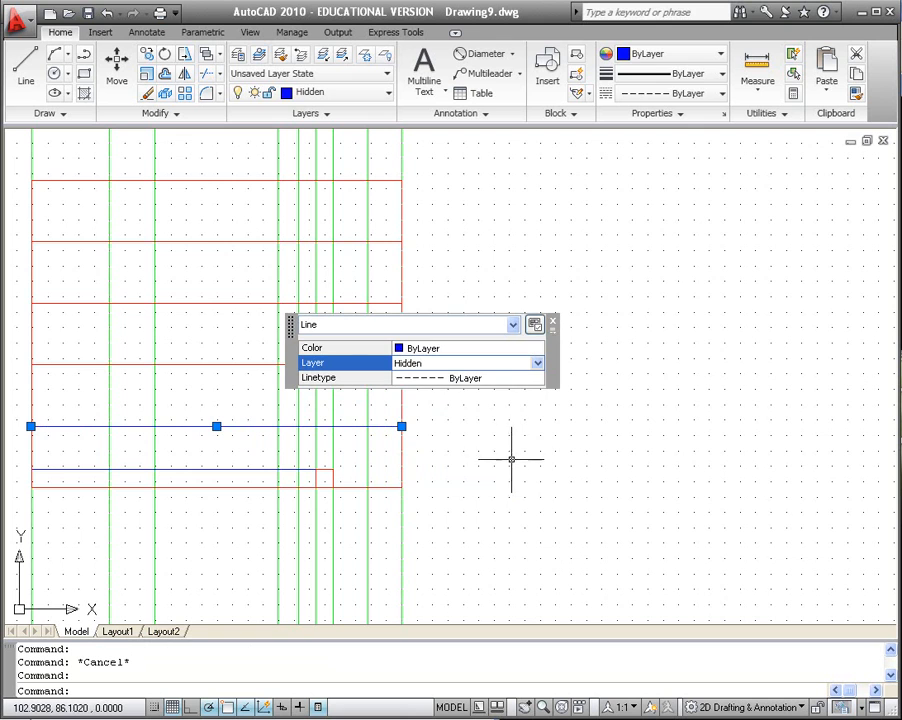
key("Escape")
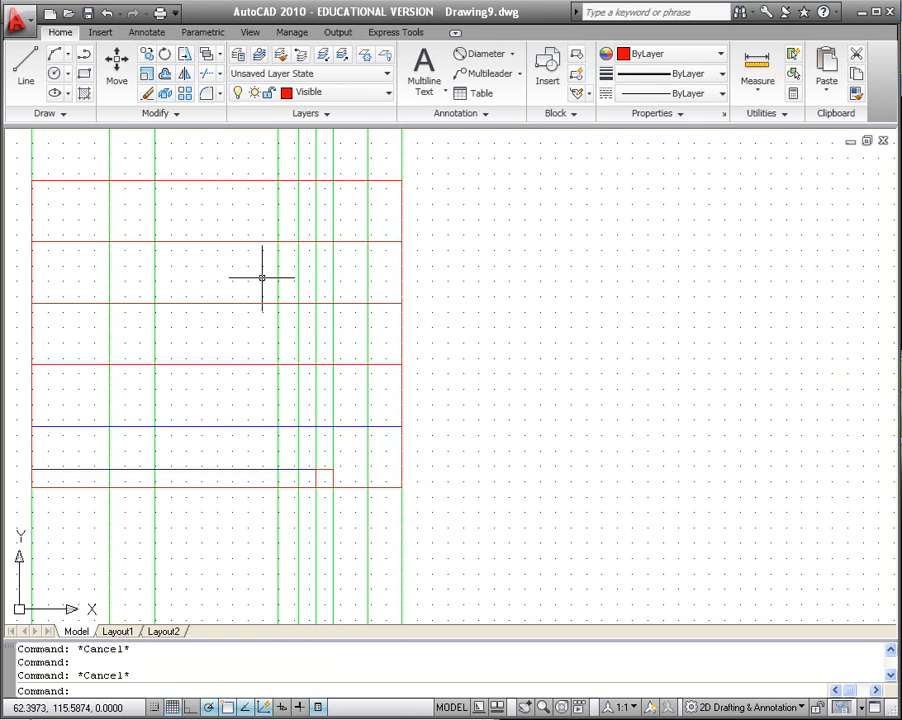
- Move the middle horizontal line of the top view, the fourth from the top, to the Center layer
left_click(229, 369)
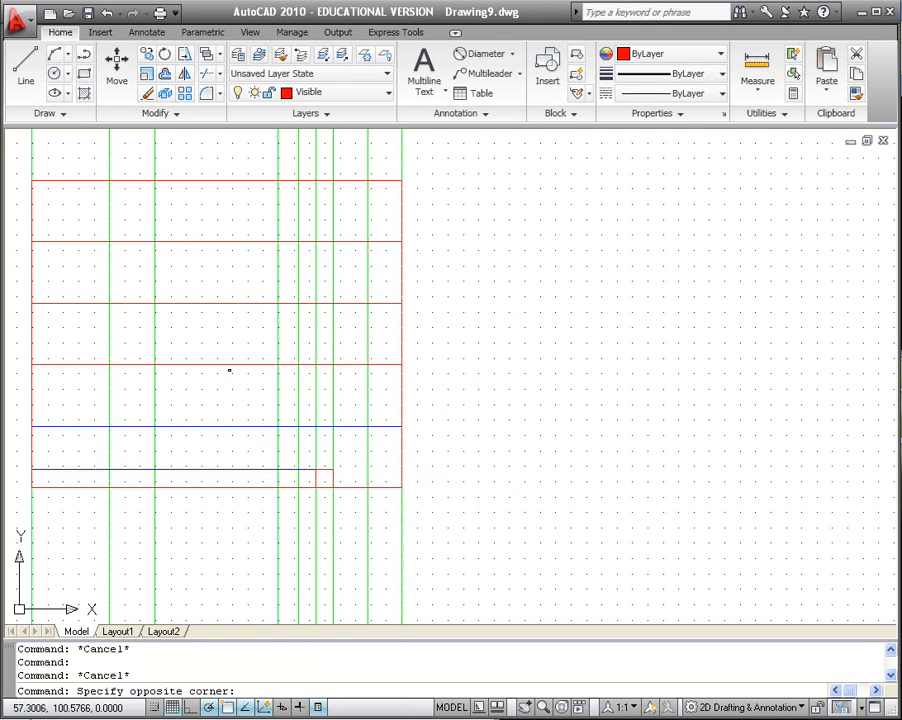
left_click(230, 368)
left_click(232, 366)
left_click(232, 365)
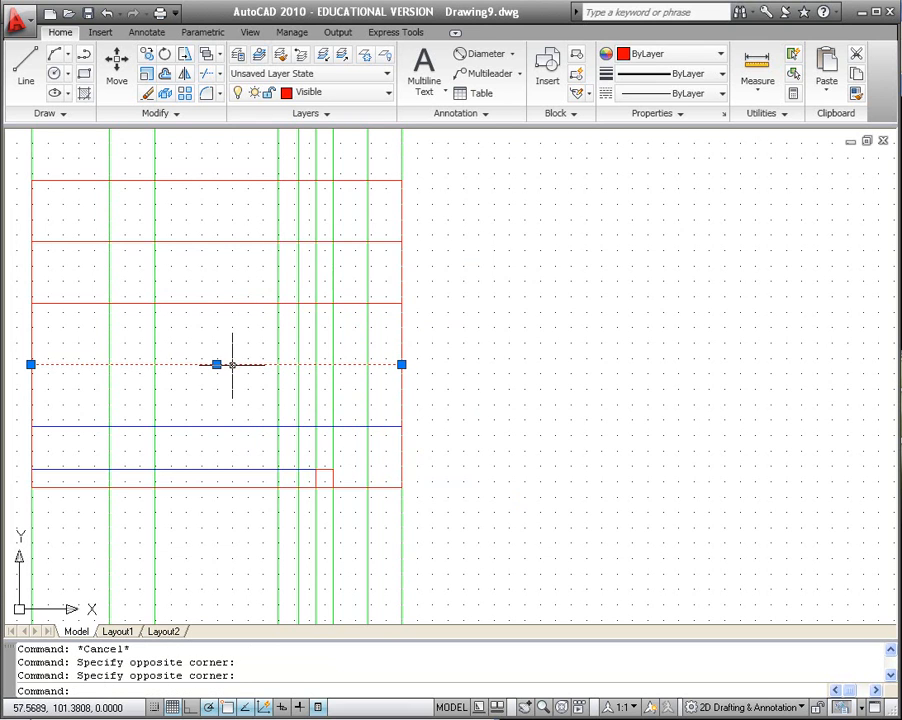
left_click(472, 301)
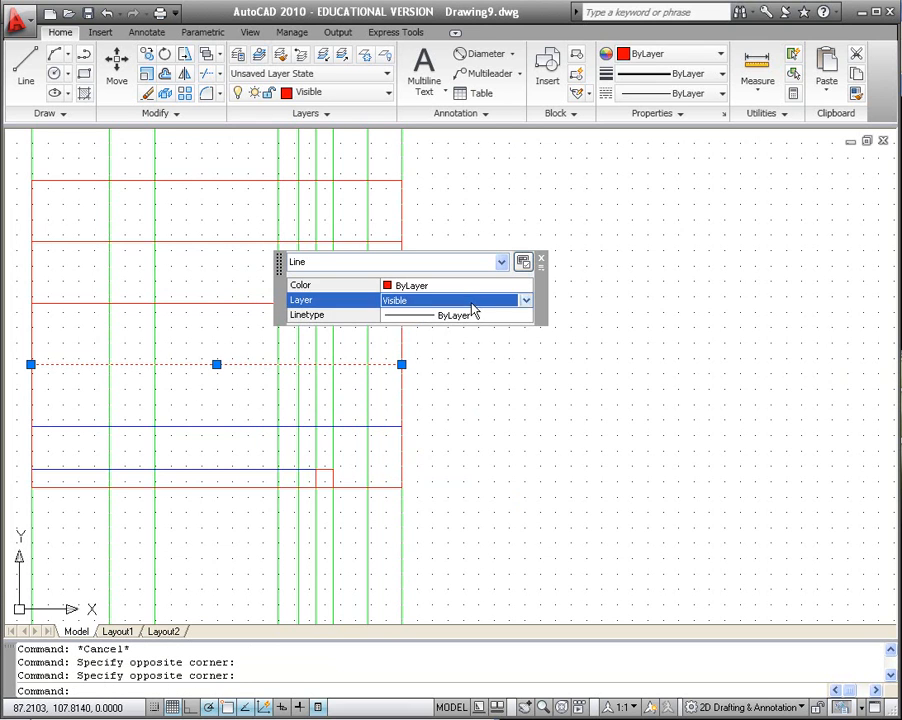
left_click(525, 301)
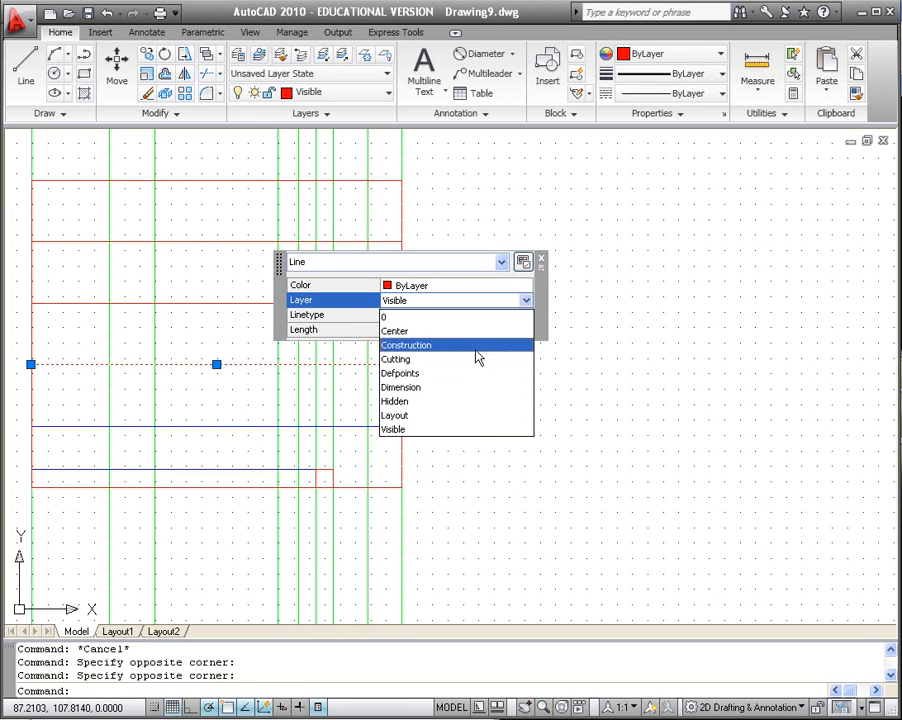
left_click(477, 340)
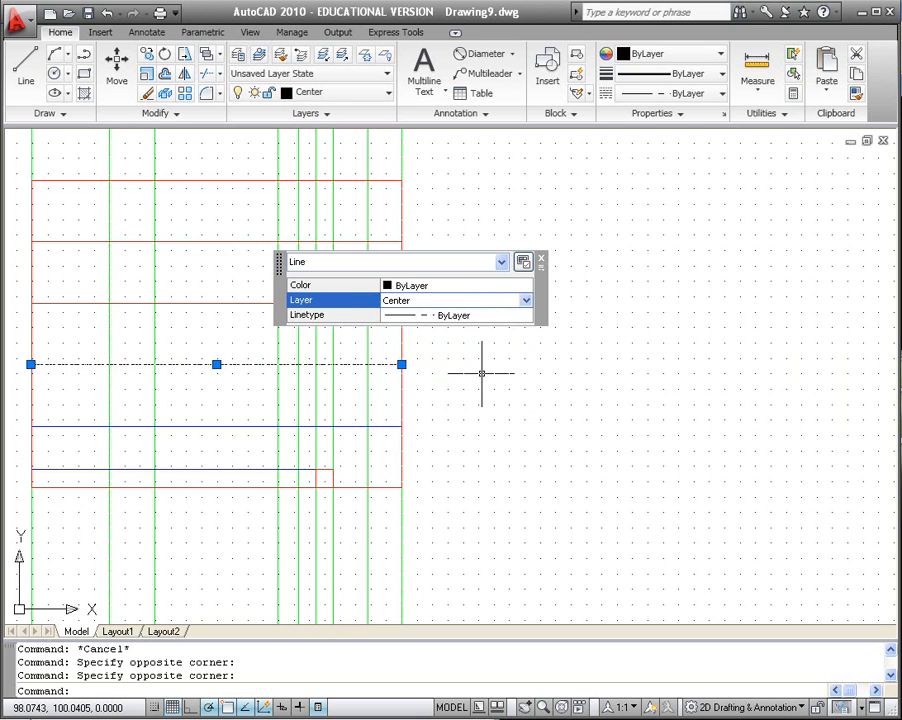
key("Escape")
key("Escape")
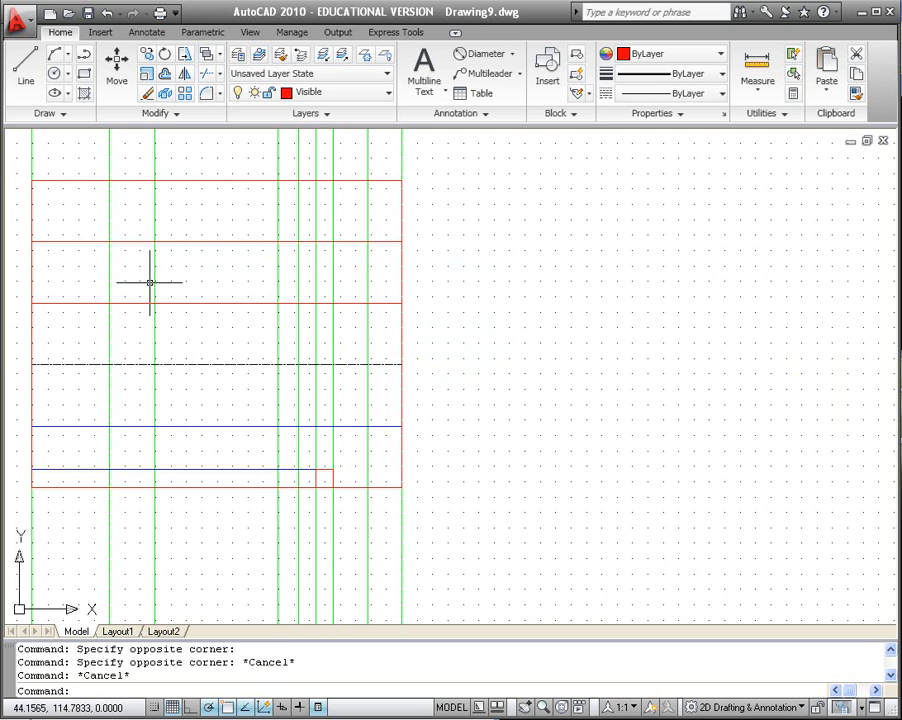
- Move the third horizontal line from the top of the top view to the Hidden layer
left_click(195, 302)
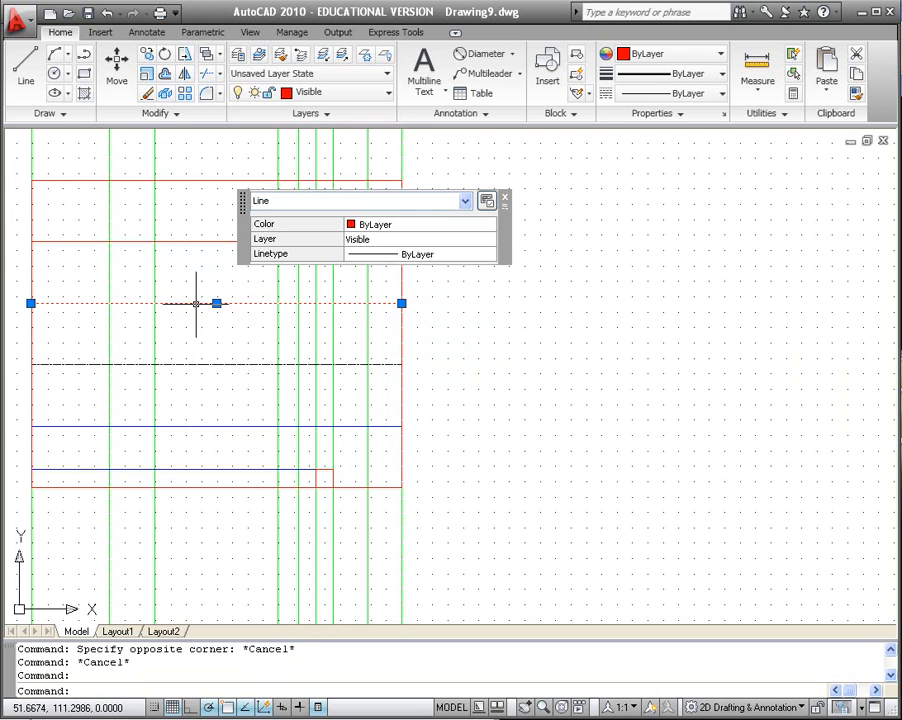
left_click(426, 240)
left_click(490, 240)
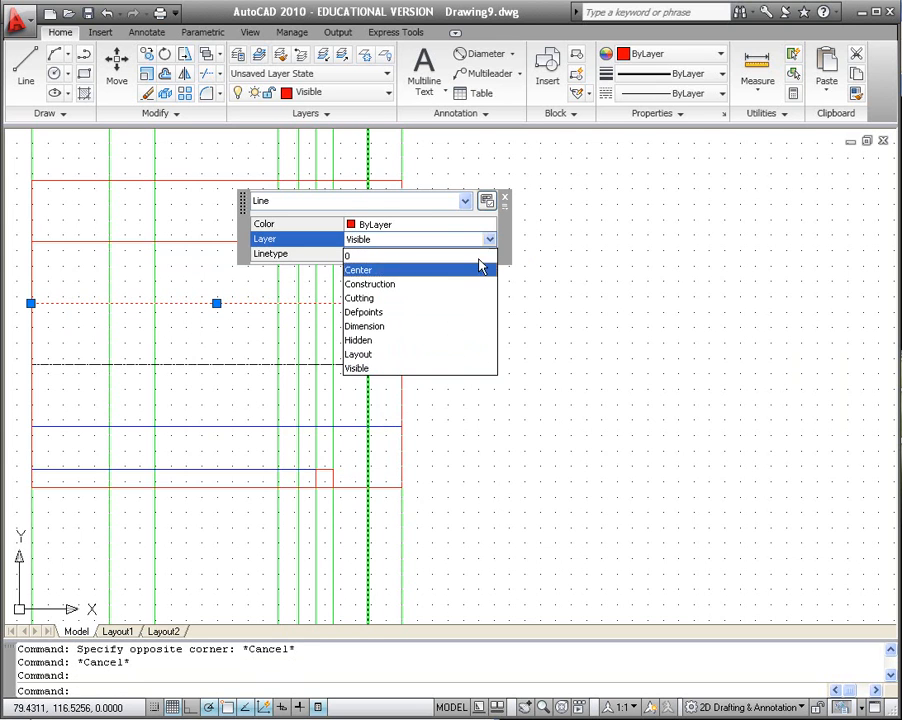
left_click(467, 341)
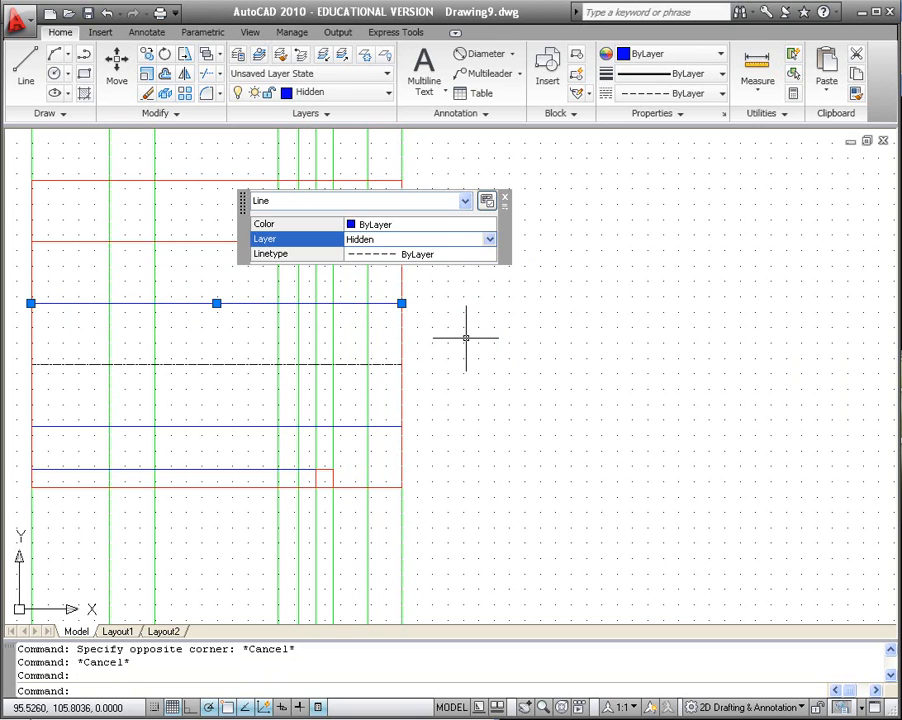
key("Escape")
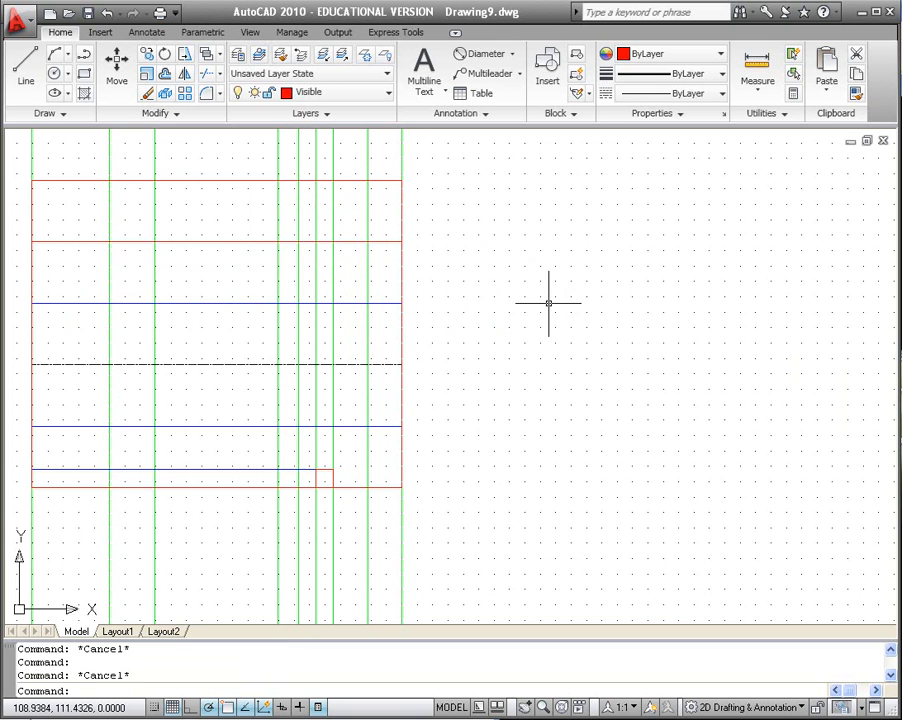
mouse_move(522, 426)
middle_mouse_down()
mouse_move(586, 390)
mouse_move(555, 308)
middle_mouse_up()
scroll(587, 424, "down", 3)
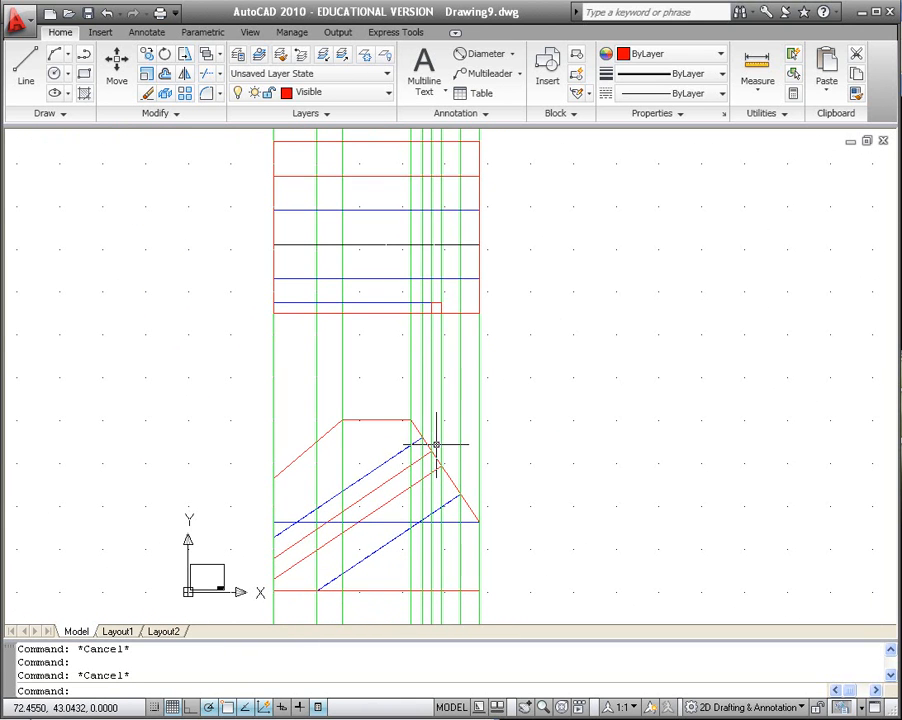
- Draw an ellipse centred on the top view's center line, reaching the second projection line from the right and the upper hidden line
middle_click_drag(563, 390, 526, 423)
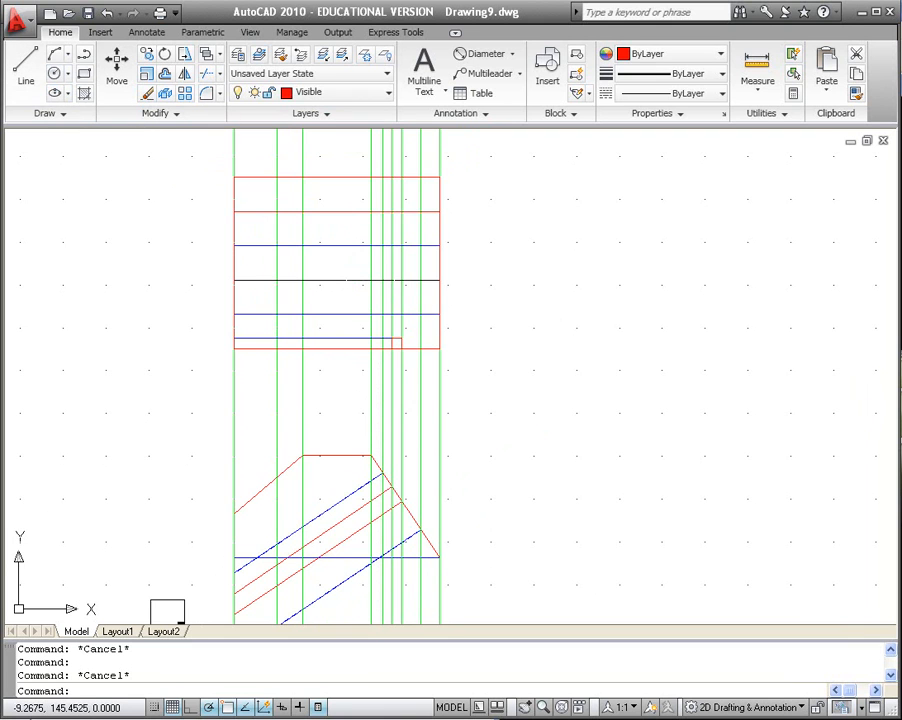
left_click(54, 92)
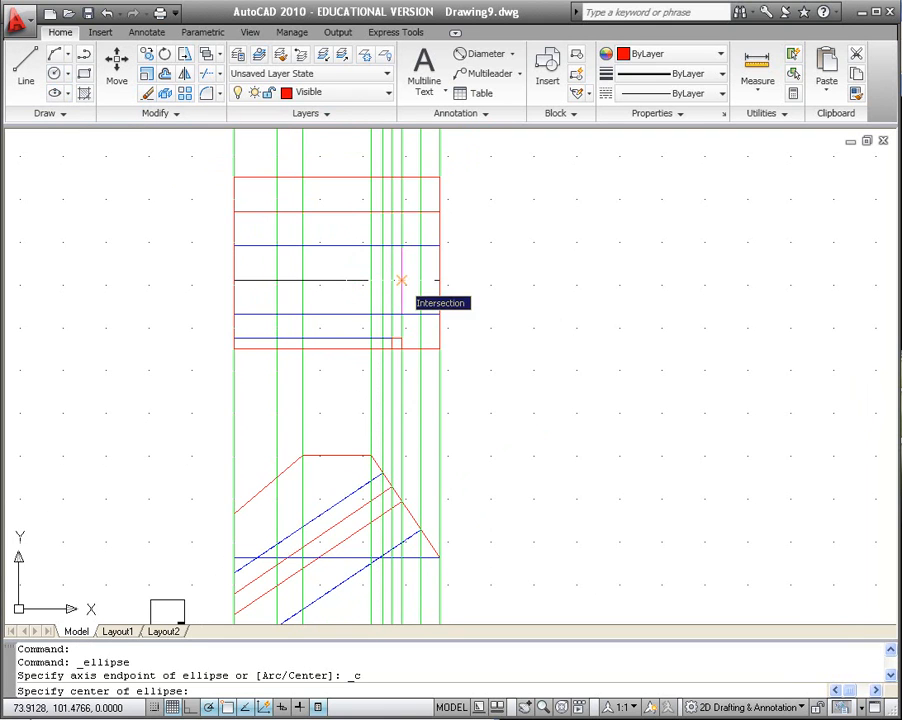
left_click(402, 280)
left_click(420, 280)
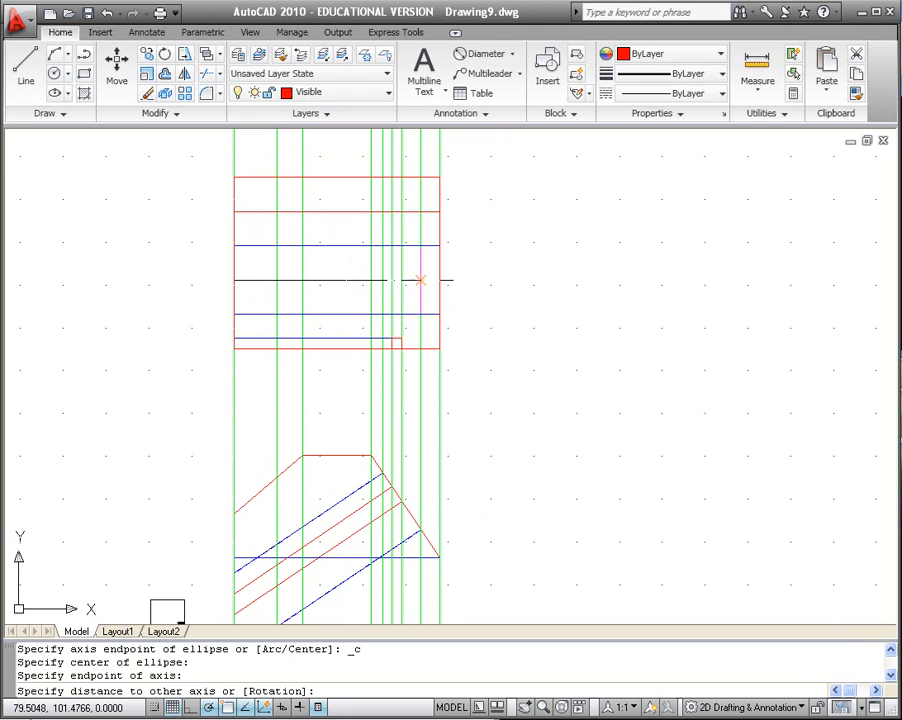
left_click(402, 246)
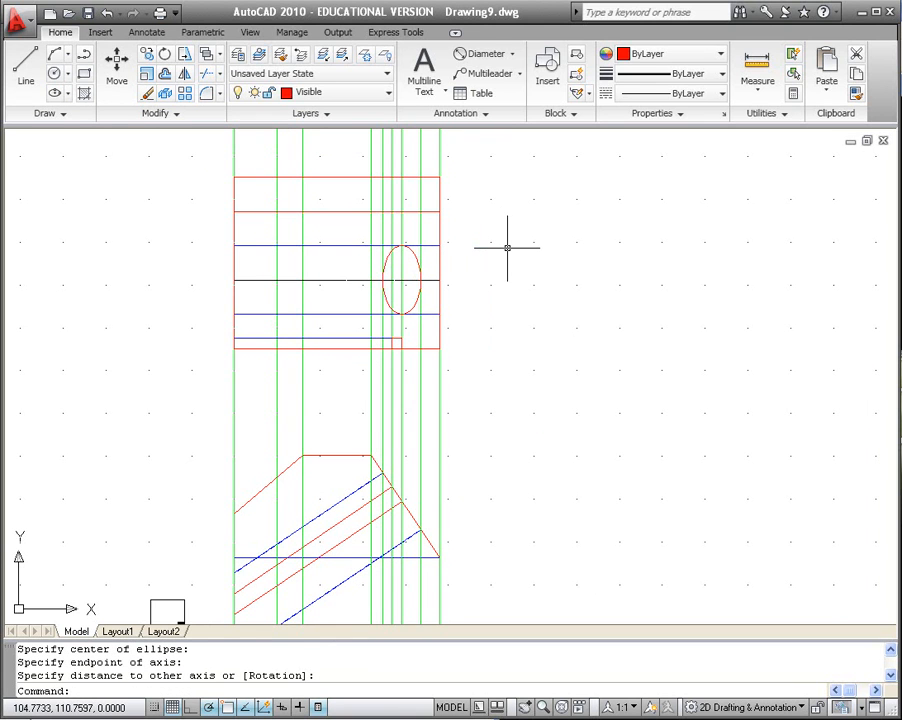
key("Escape")
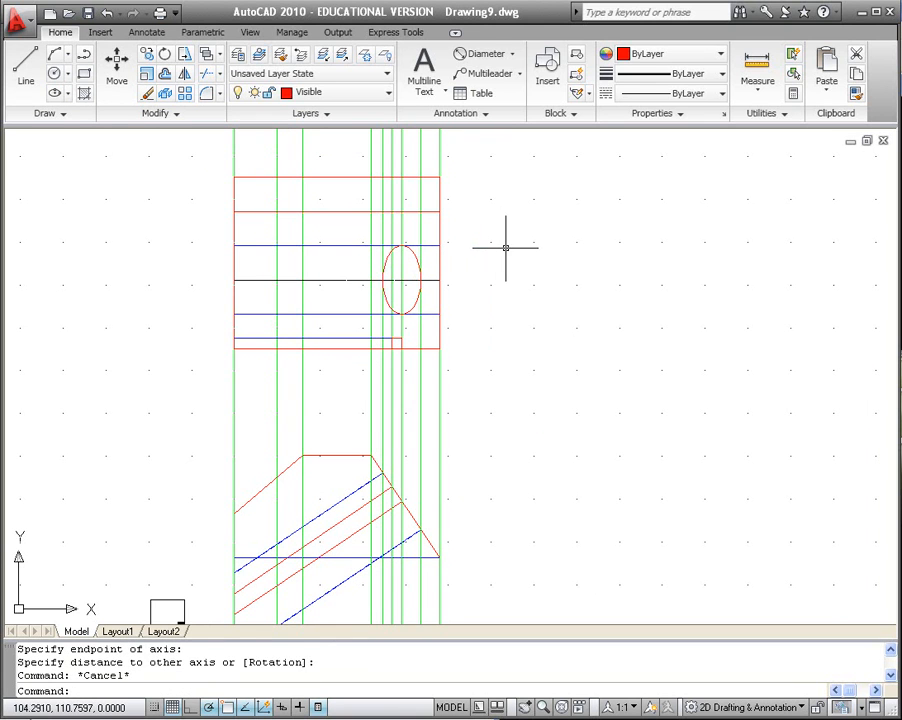
- Trim the two outer hidden lines back to the ellipse's top and bottom points and the center line to its right end
left_click(207, 79)
key("Return")
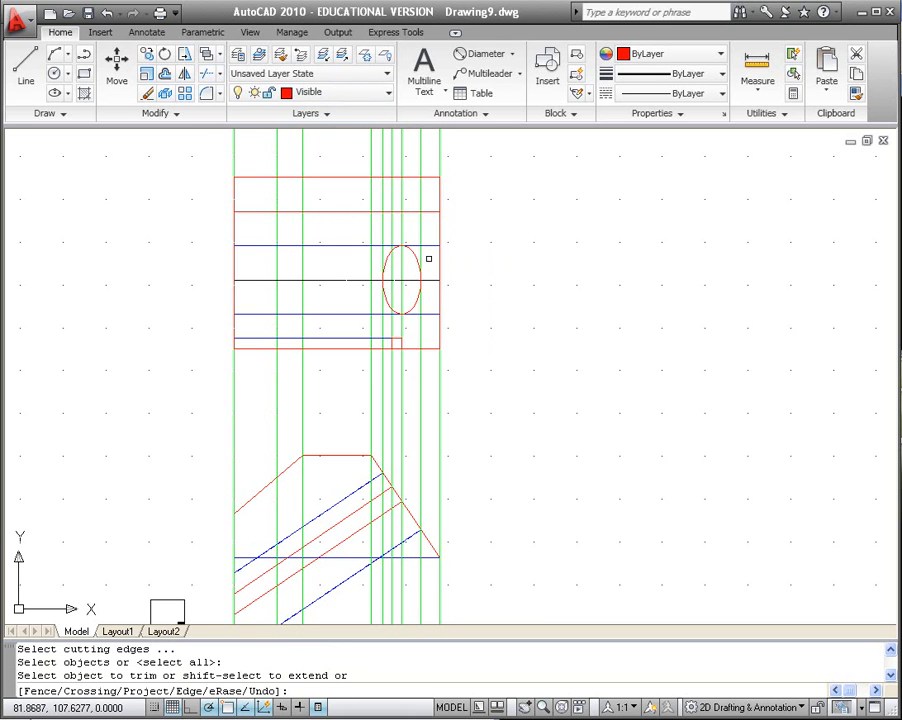
scroll(426, 262, "down", 3)
scroll(428, 266, "up", 1)
scroll(430, 268, "up", 2)
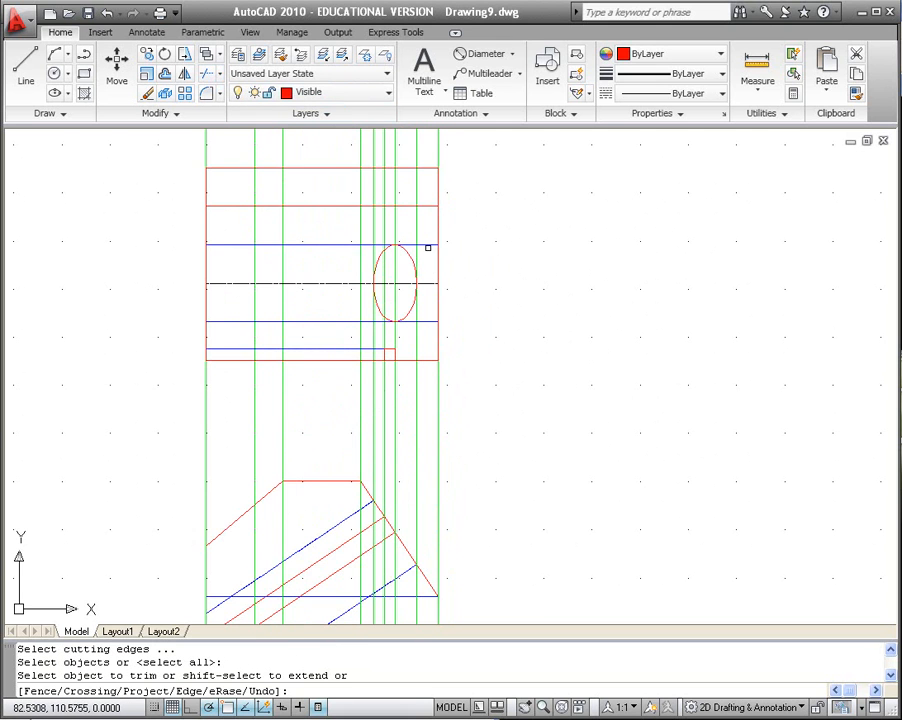
left_click(428, 244)
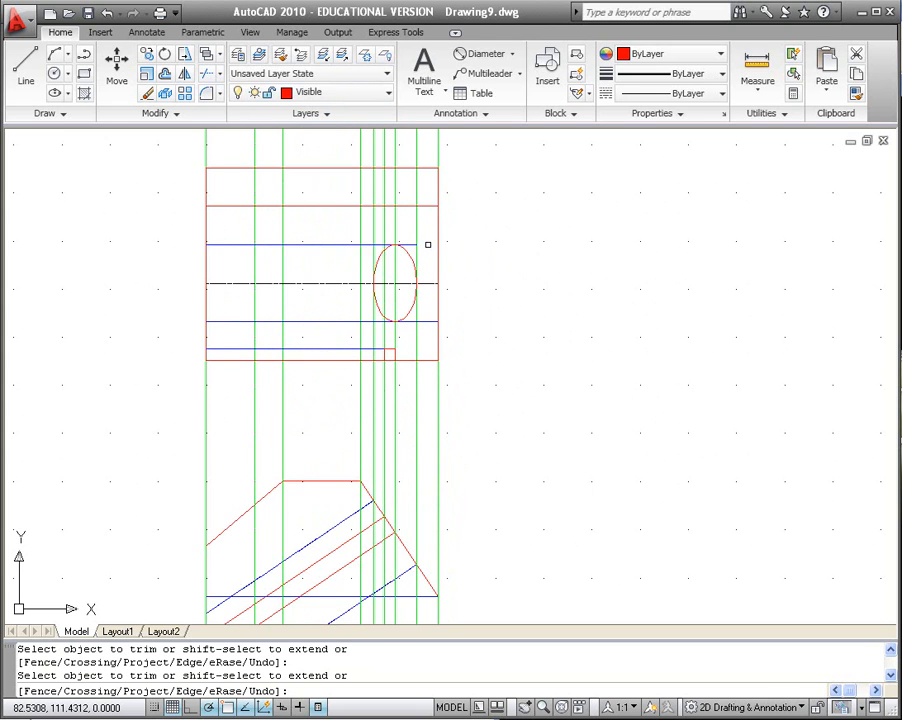
left_click(423, 321)
left_click(408, 321)
left_click(429, 287)
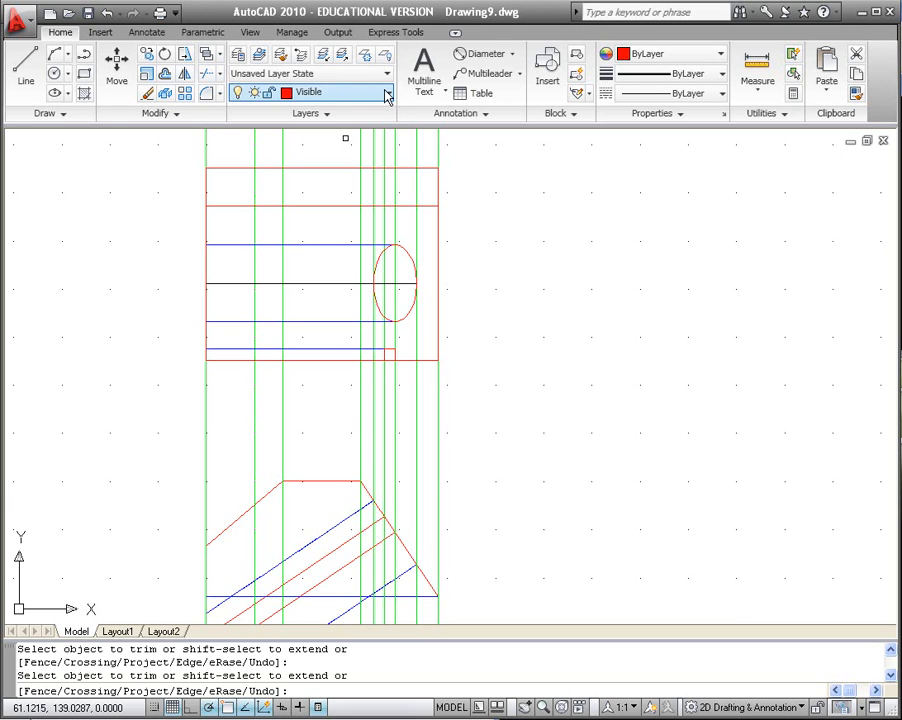
- On the Construction layer, draw a line continuing the front view's lowest red slanted line down-left past the left edge
left_click(340, 239)
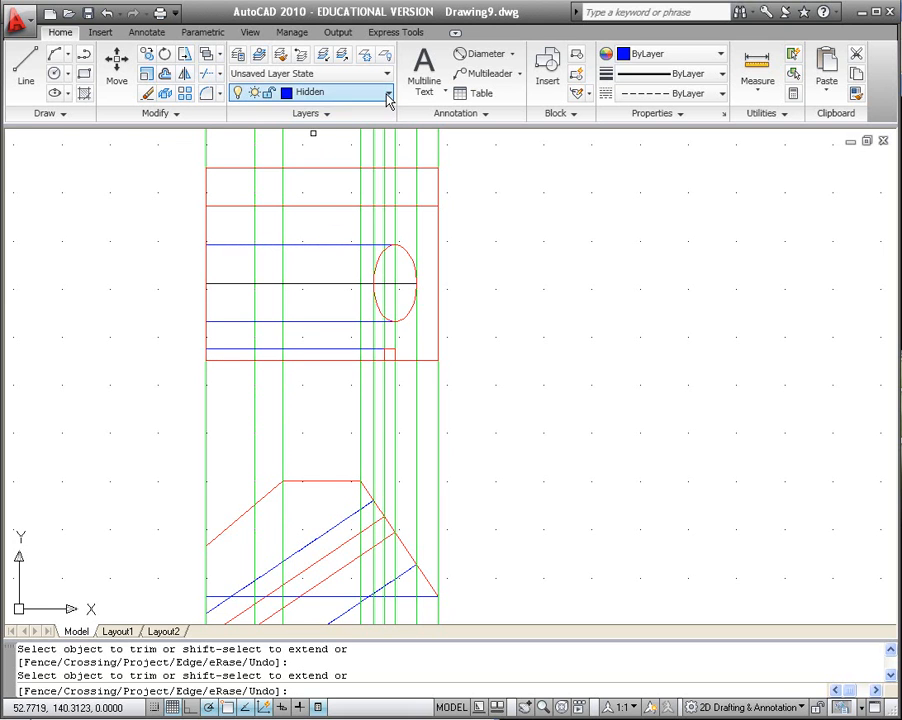
left_click(321, 157)
middle_click_drag(130, 226, 218, 144)
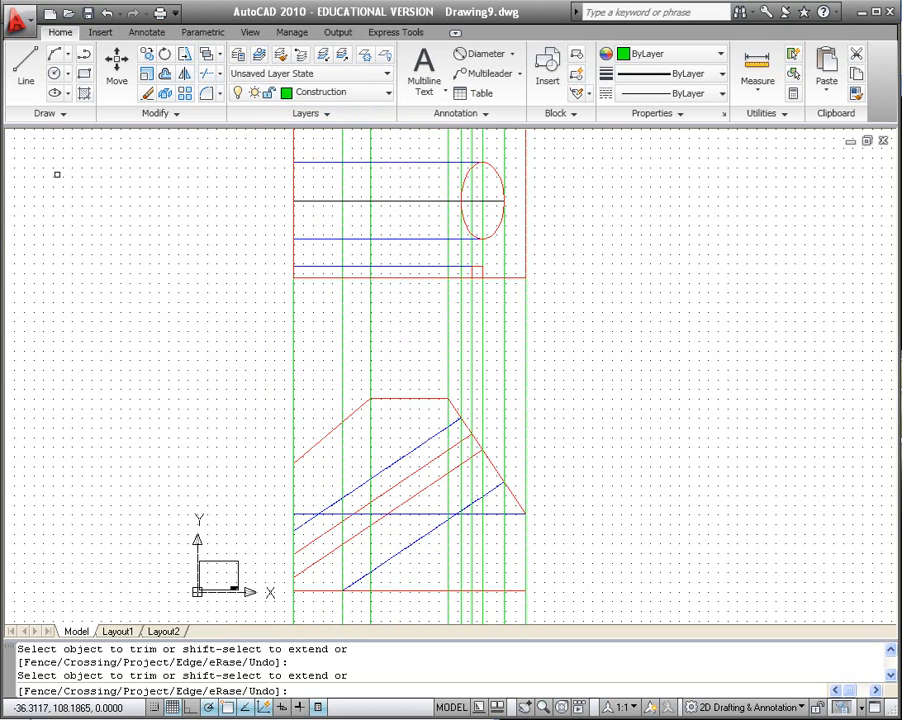
left_click(28, 62)
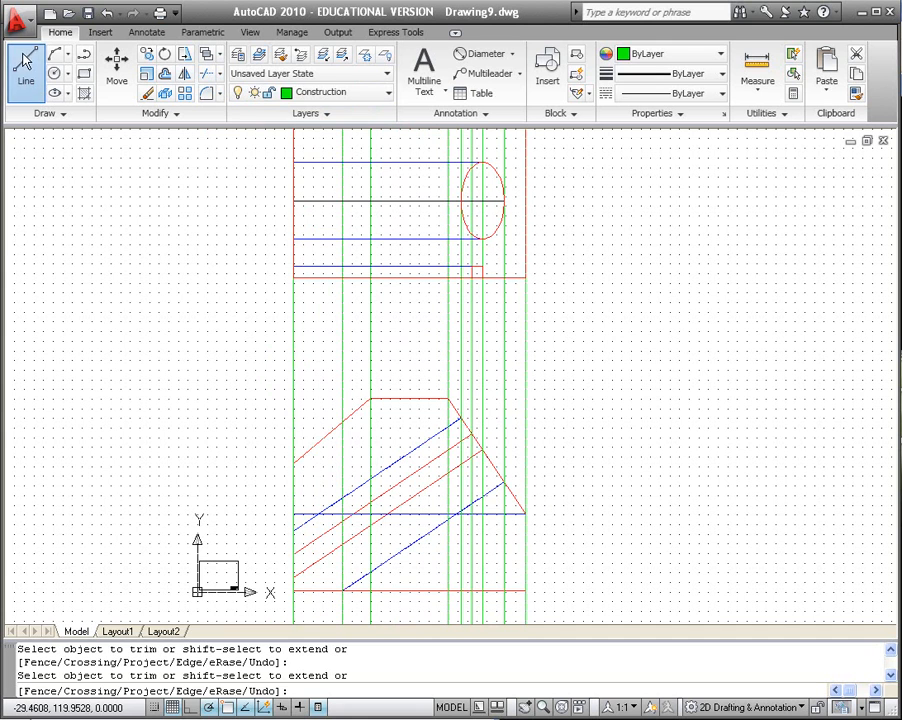
left_click(293, 578)
left_click(250, 606)
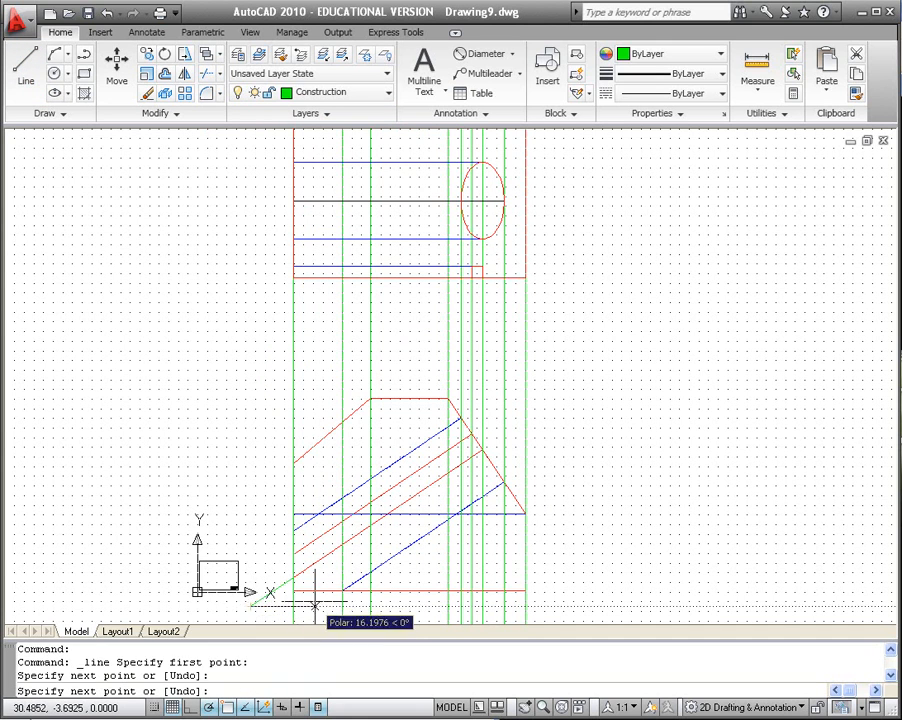
key("Escape")
- Draw a horizontal construction line leftward from the front view's lower-left corner, crossing the slanted extension
left_click(28, 62)
left_click(291, 591)
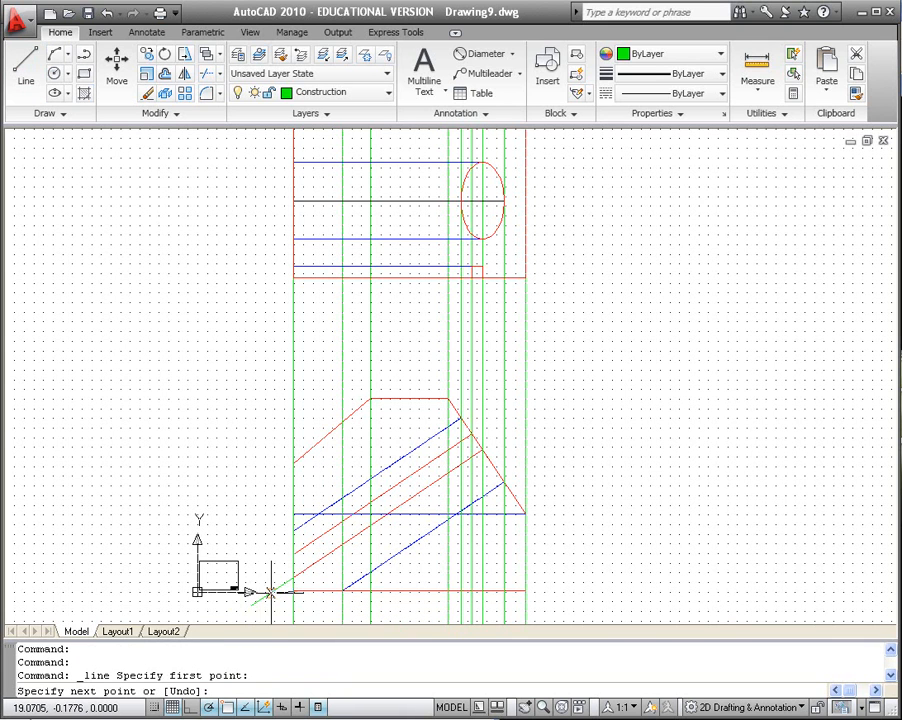
scroll(258, 598, "up", 8)
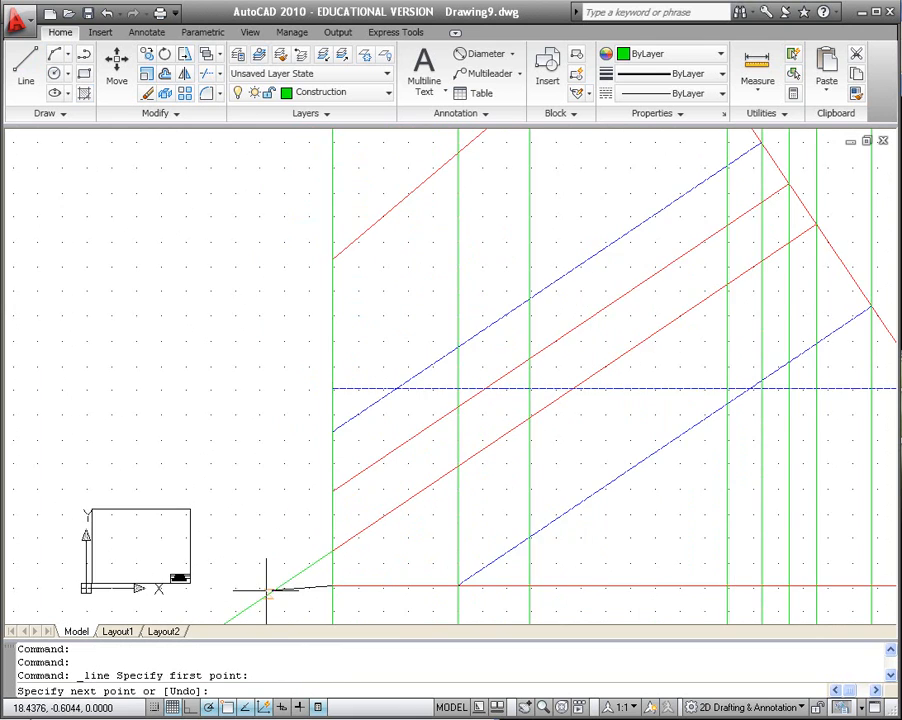
left_click(248, 579)
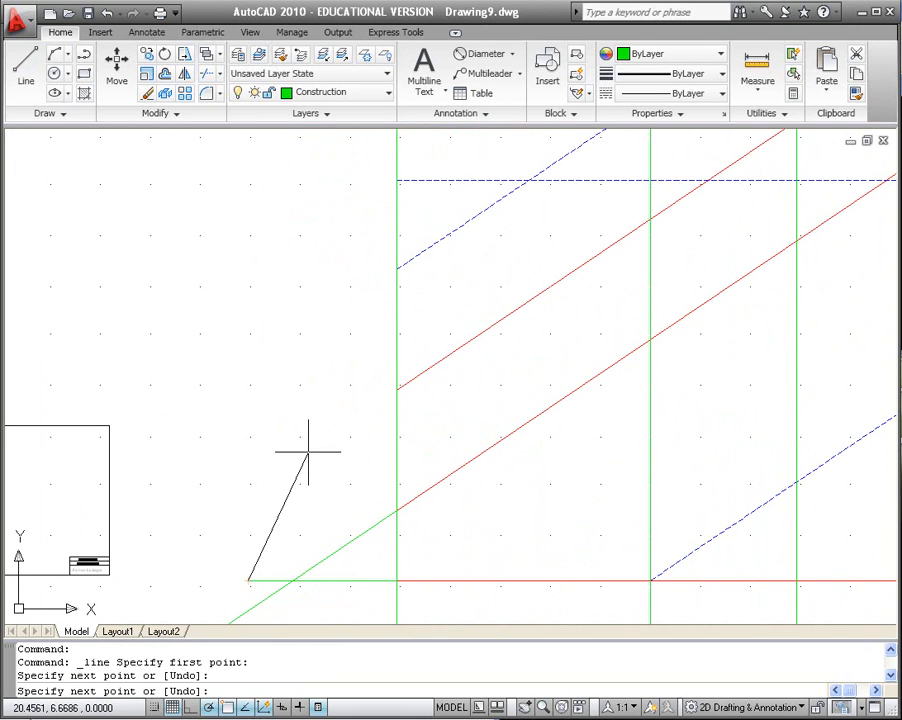
key("Escape")
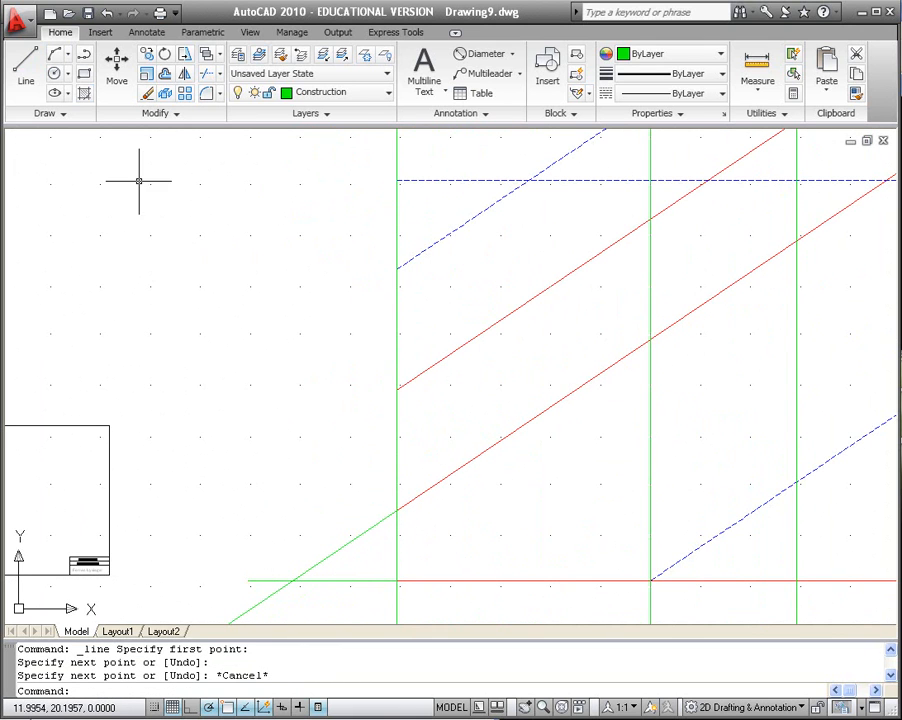
- Place a vertical construction line through the intersection of the slanted extension and the base extension
left_click(62, 114)
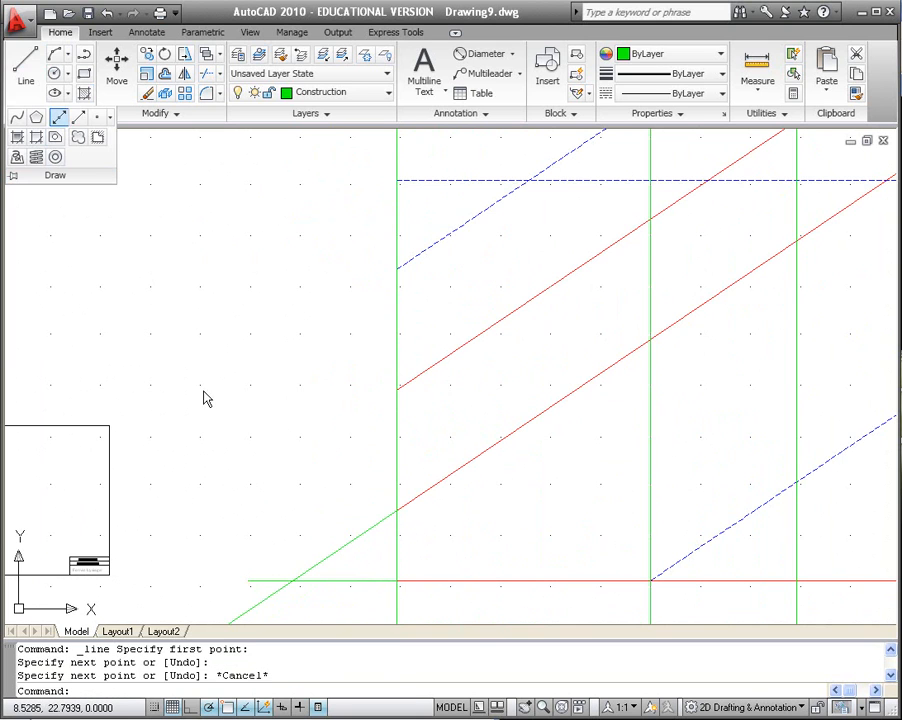
type("v")
key("Return")
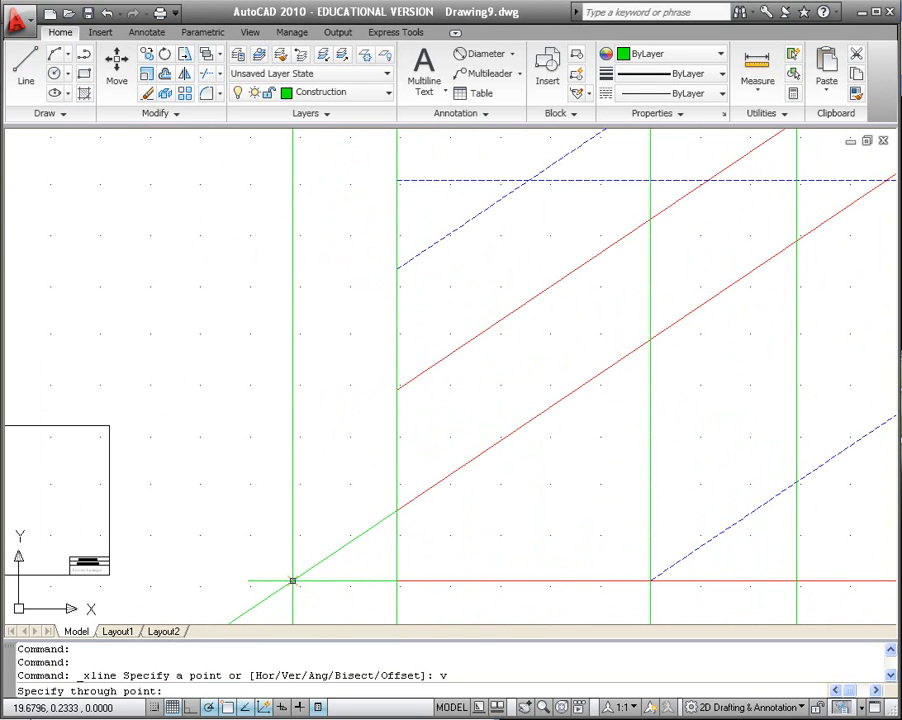
left_click(291, 578)
key("Escape")
- Extend the two hidden lines tangent to the top view's ellipse leftward to the new vertical construction line
scroll(282, 473, "up", 2)
scroll(306, 492, "down", 6)
middle_click_drag(270, 281, 235, 337)
scroll(264, 361, "up", 3)
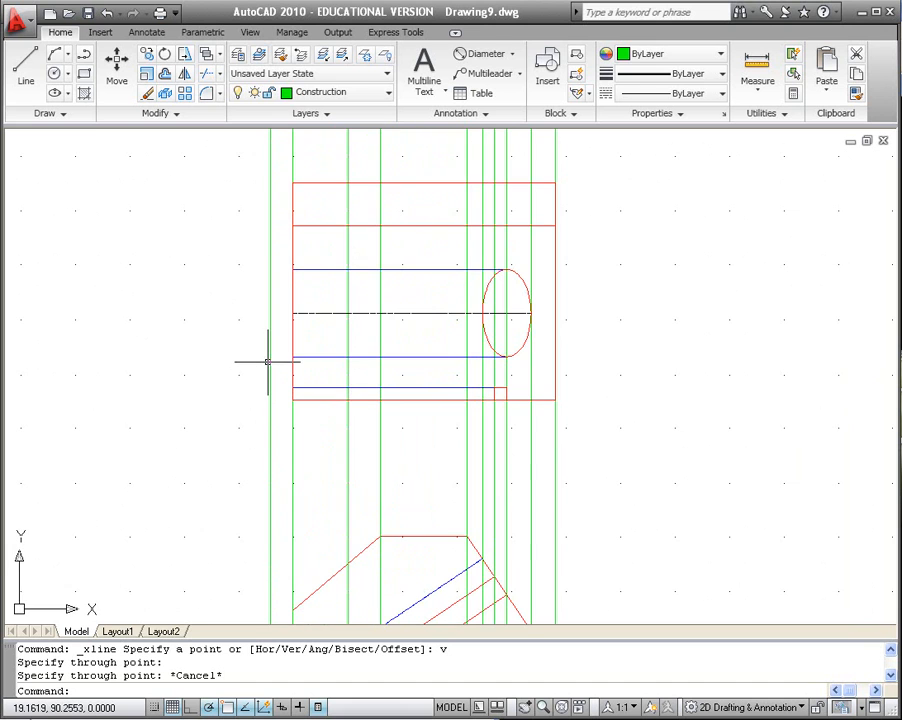
left_click(221, 77)
left_click(228, 130)
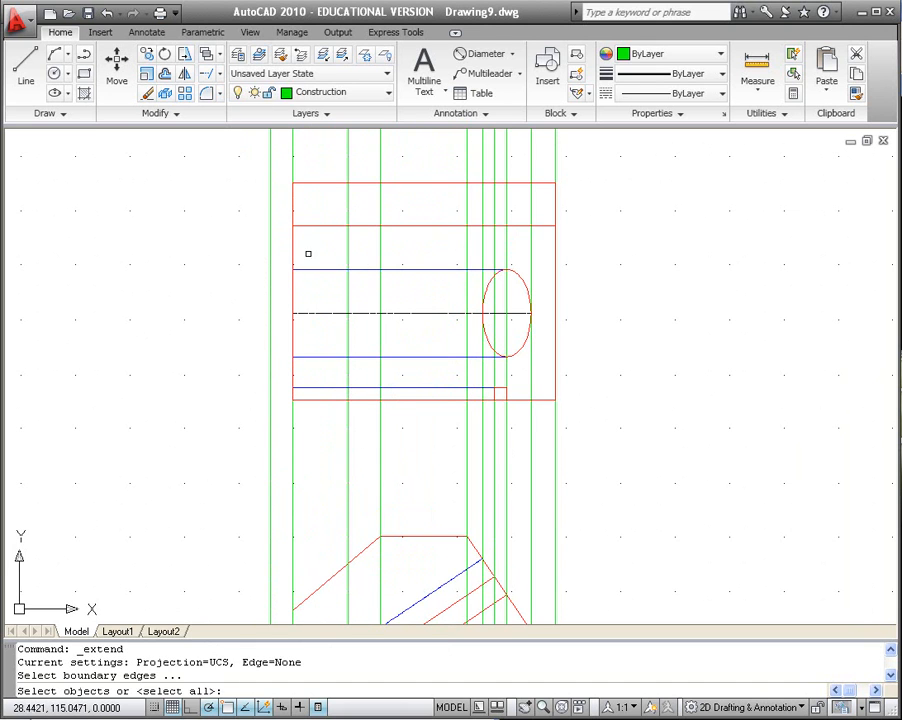
left_click(270, 290)
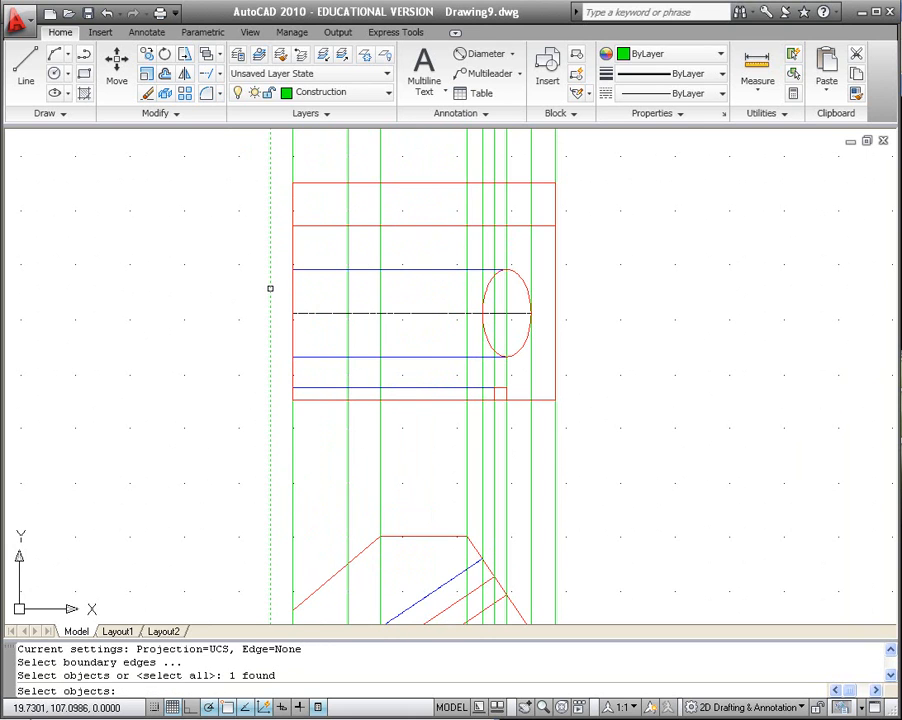
key("Return")
left_click(316, 268)
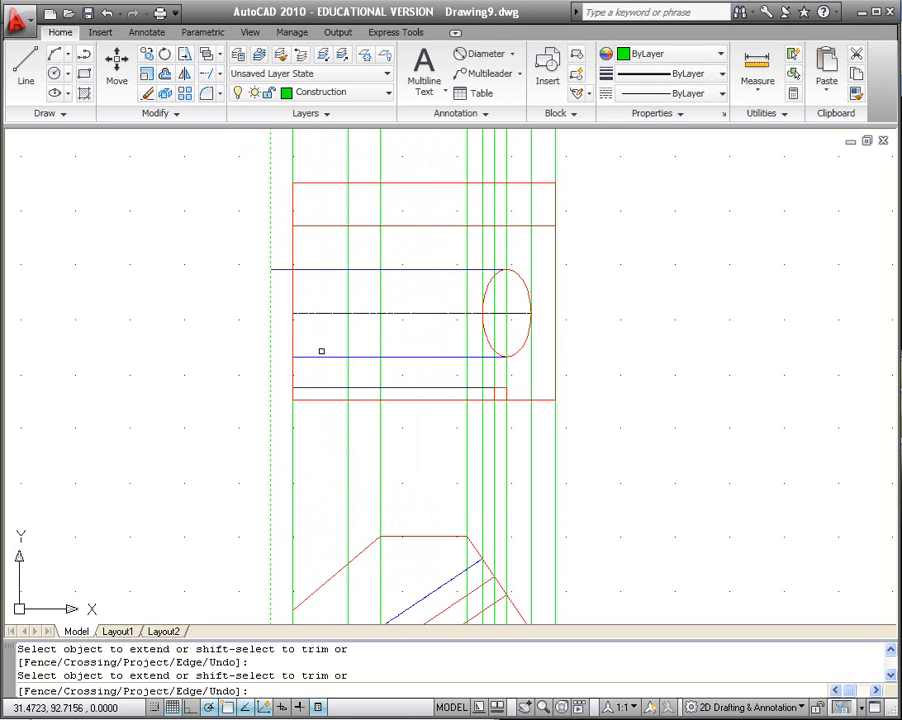
left_click(319, 355)
key("Escape")
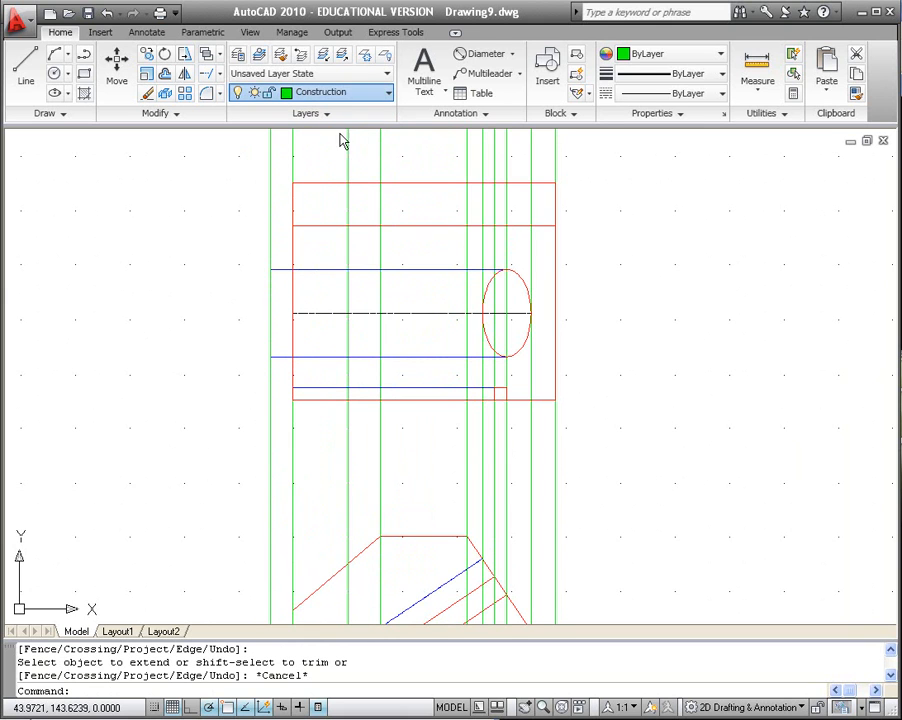
- On the Hidden layer, draw an ellipse centred on the leftmost construction line, spanning the extended hidden lines and reaching the third construction line
left_click(316, 229)
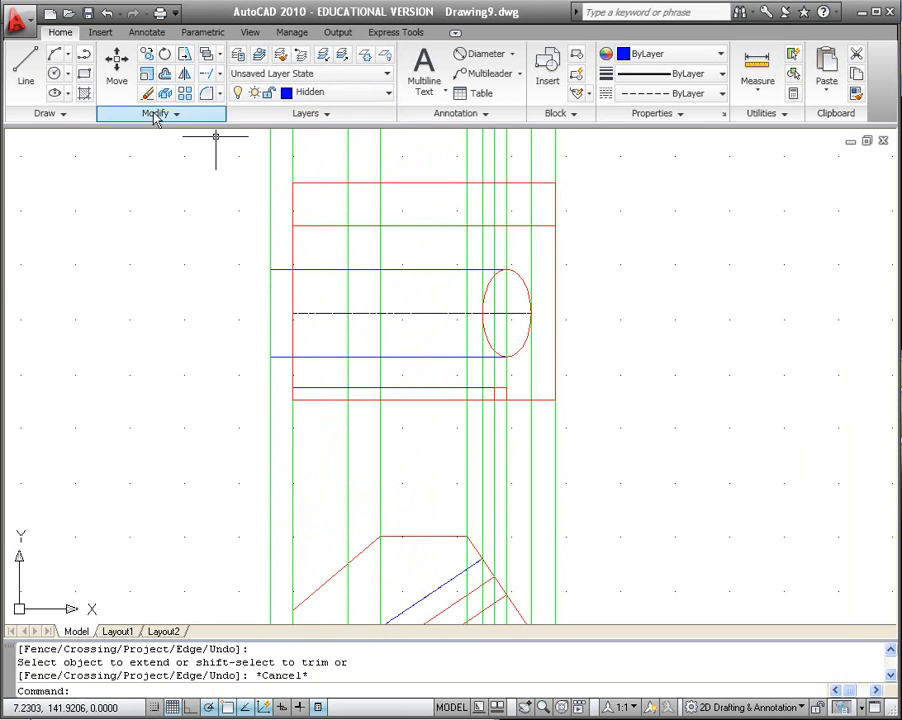
left_click(55, 93)
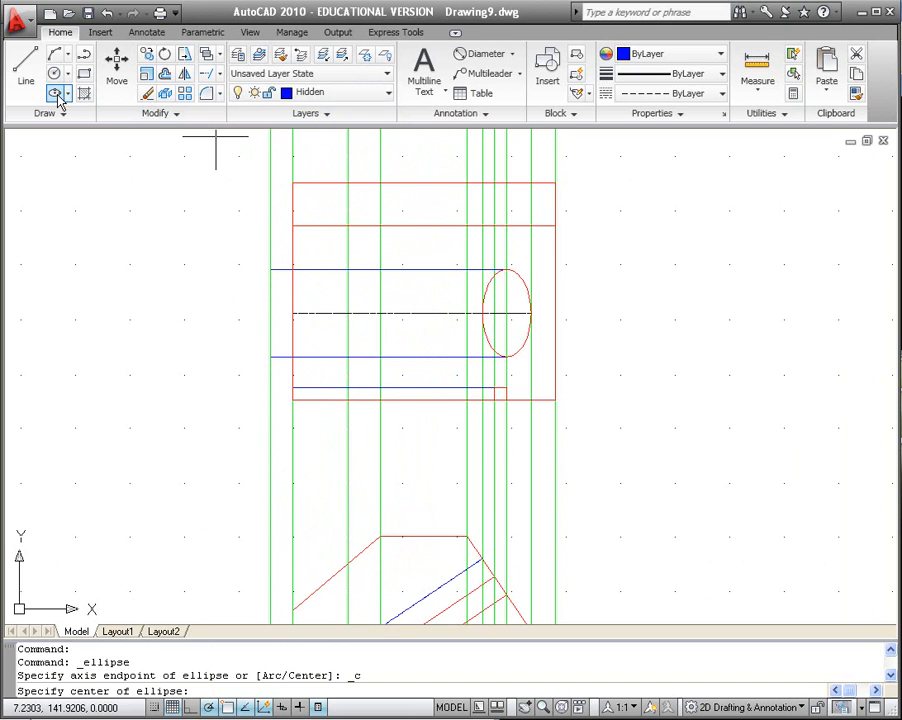
left_click(270, 313)
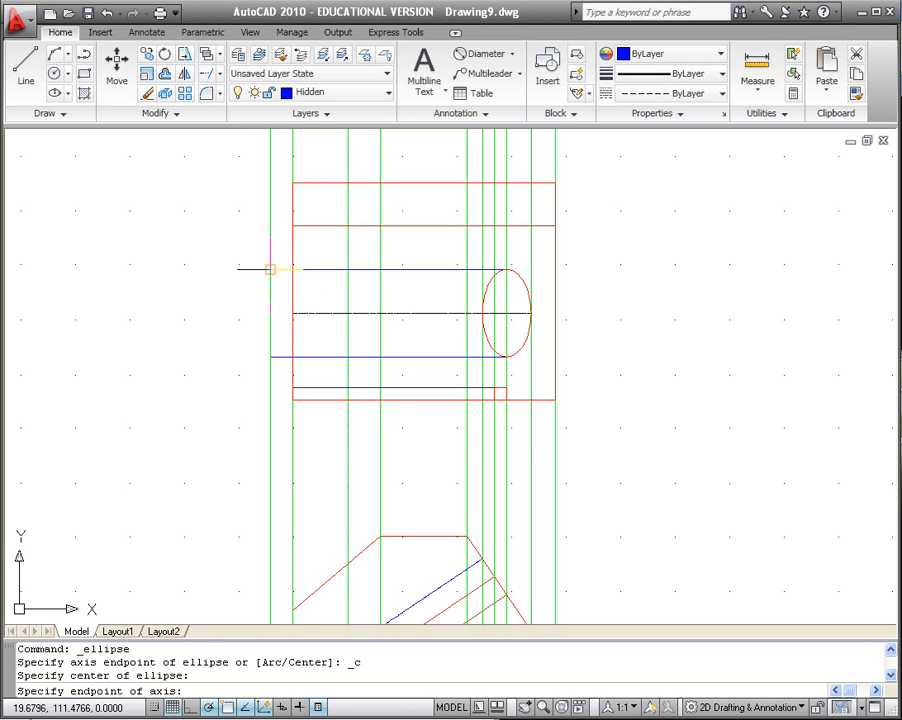
left_click(270, 269)
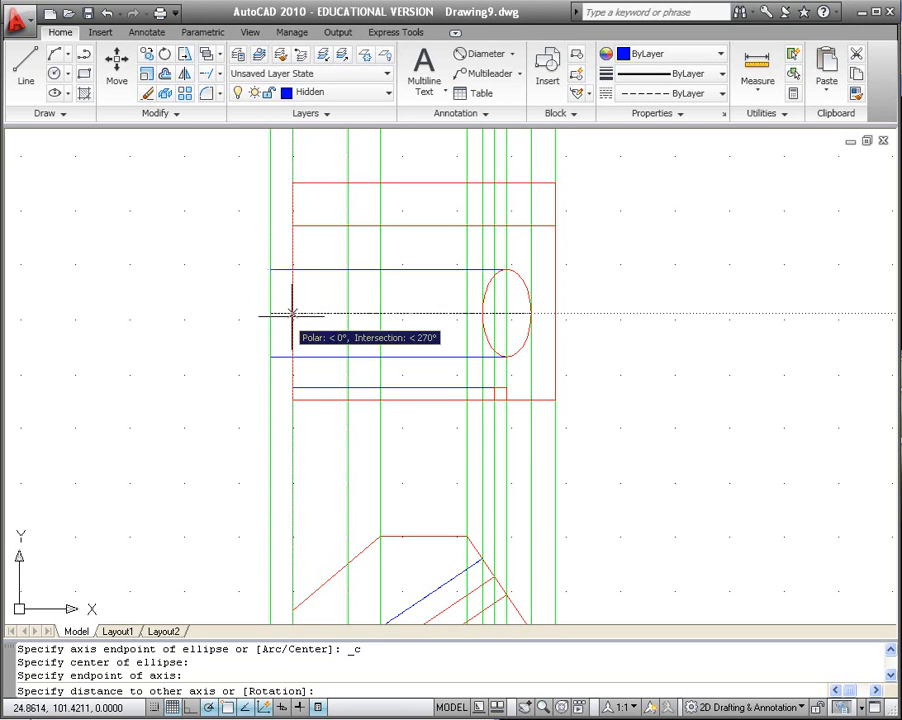
scroll(346, 318, "up", 2)
scroll(346, 318, "down", 4)
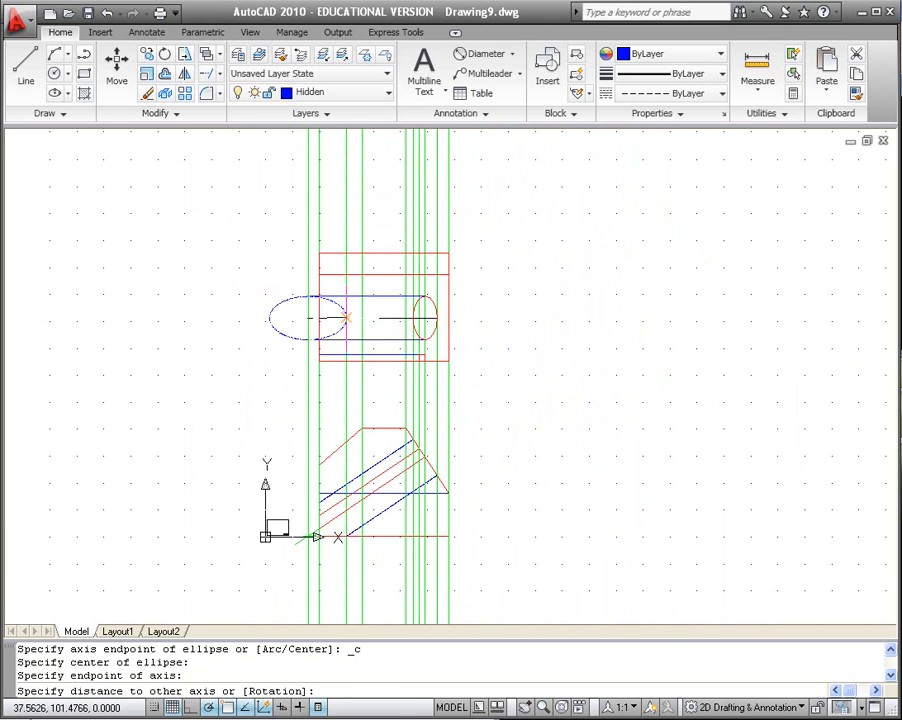
left_click(346, 318)
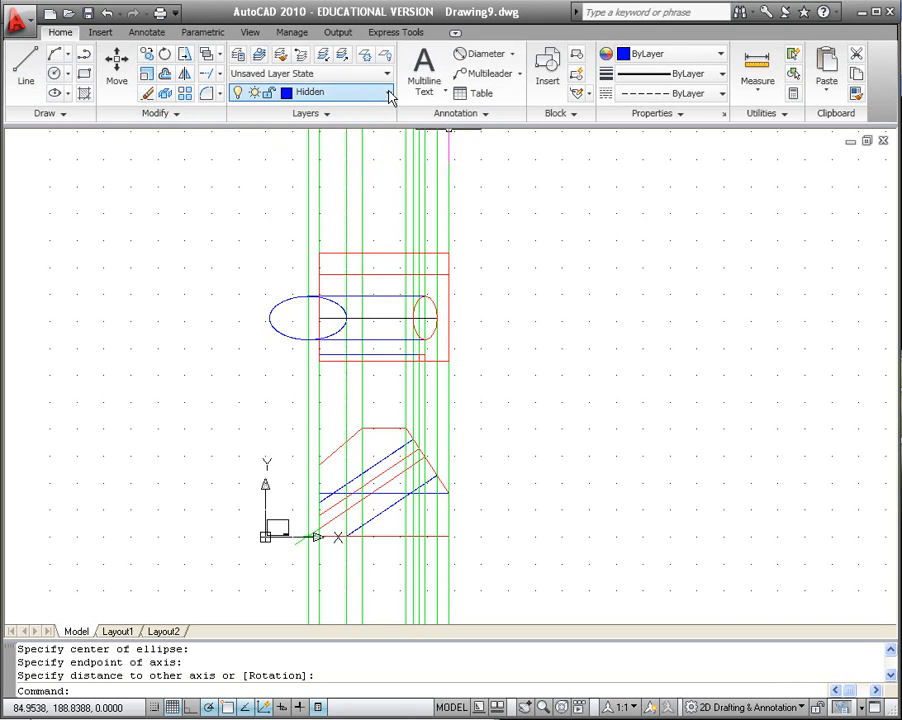
- On the Visible layer, draw a vertical line above the front view's upper-left corner, from the top view's lower edge to its second line
left_click(298, 269)
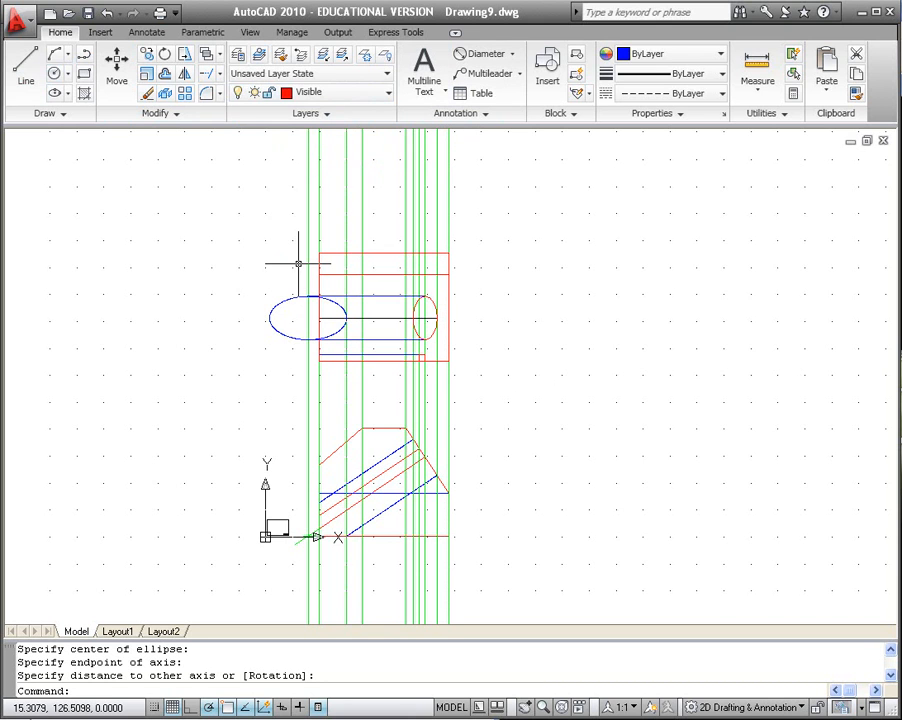
left_click(25, 78)
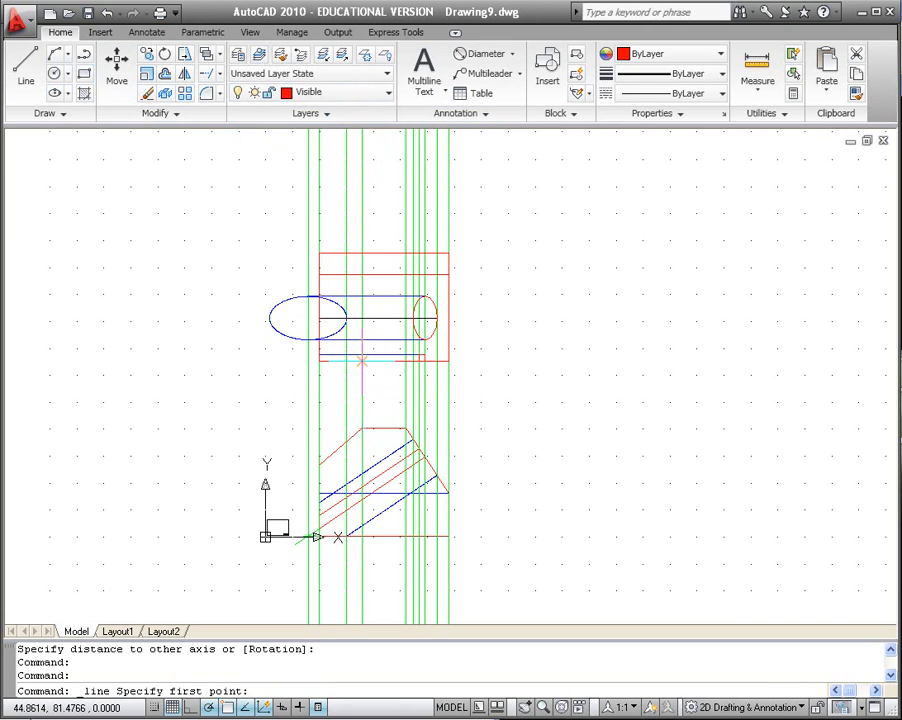
left_click(361, 360)
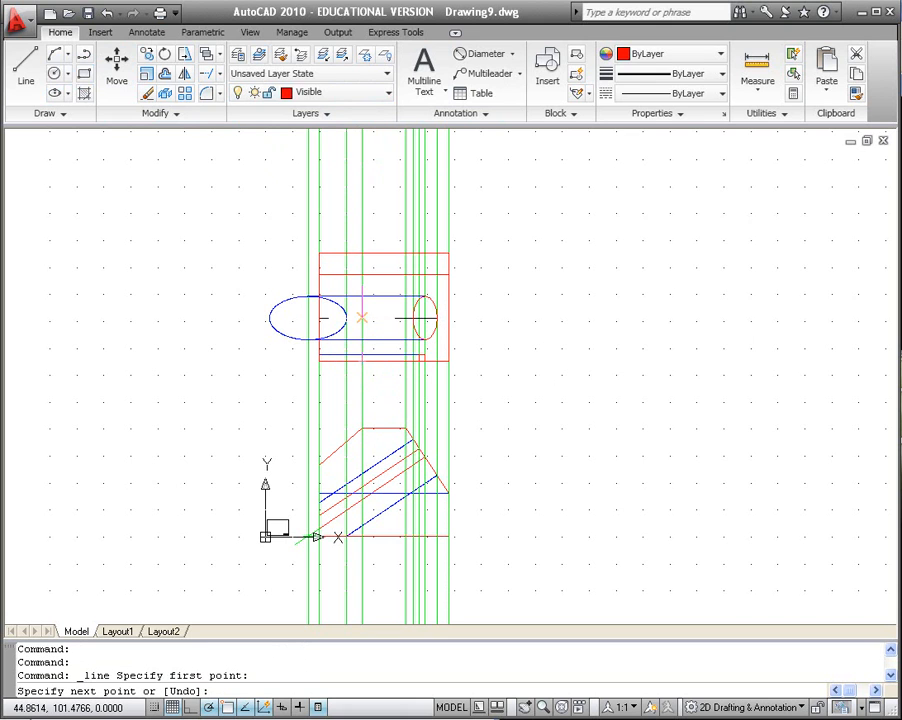
left_click(361, 273)
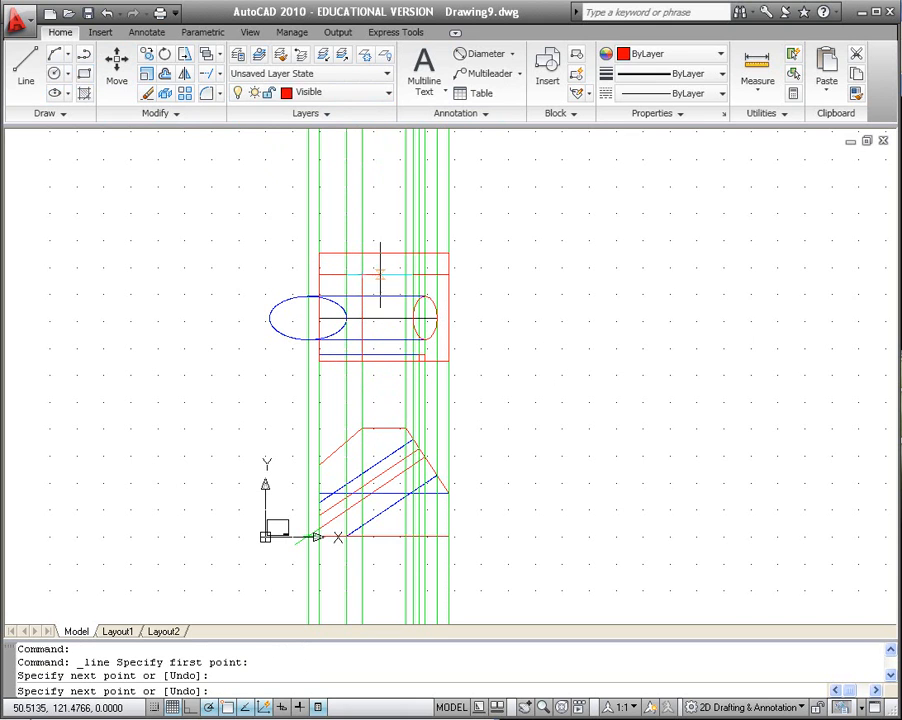
key("Escape")
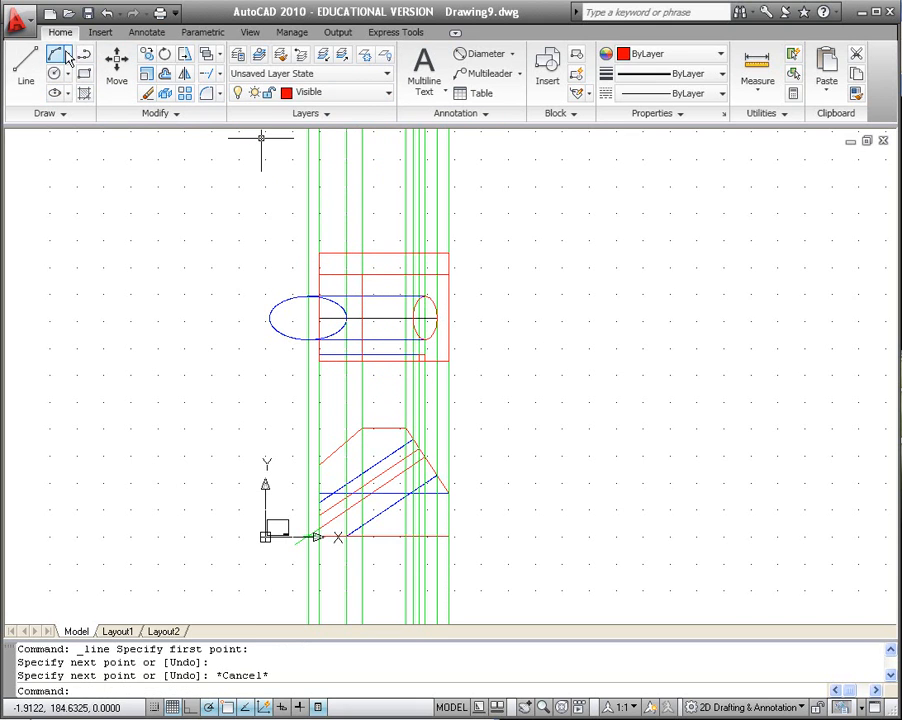
- Draw a vertical line above the front view's upper-right corner, from the top view's lower edge to its second line
left_click(28, 62)
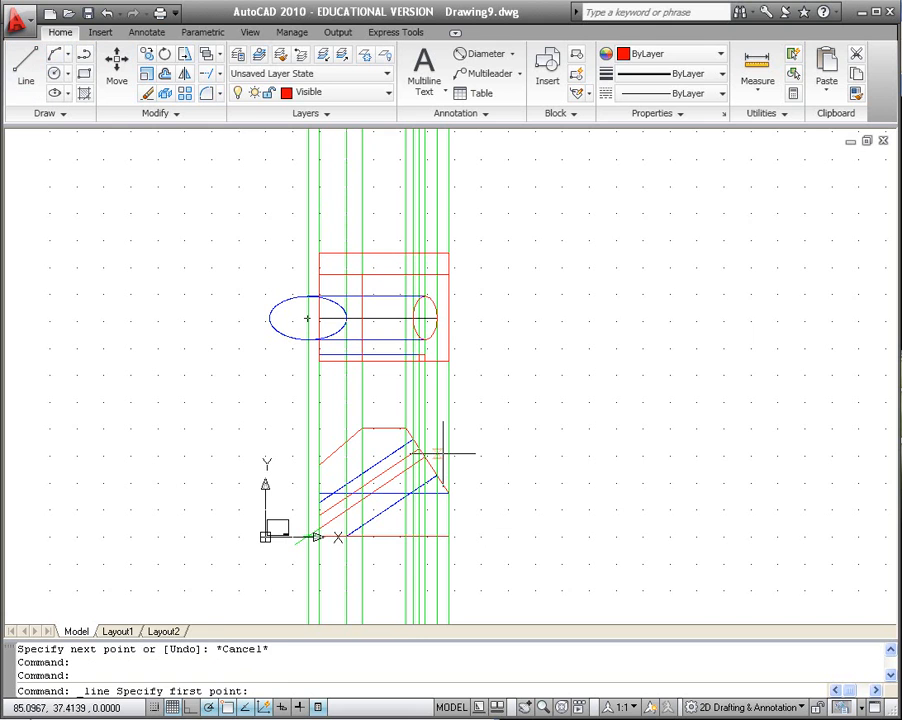
left_click(404, 360)
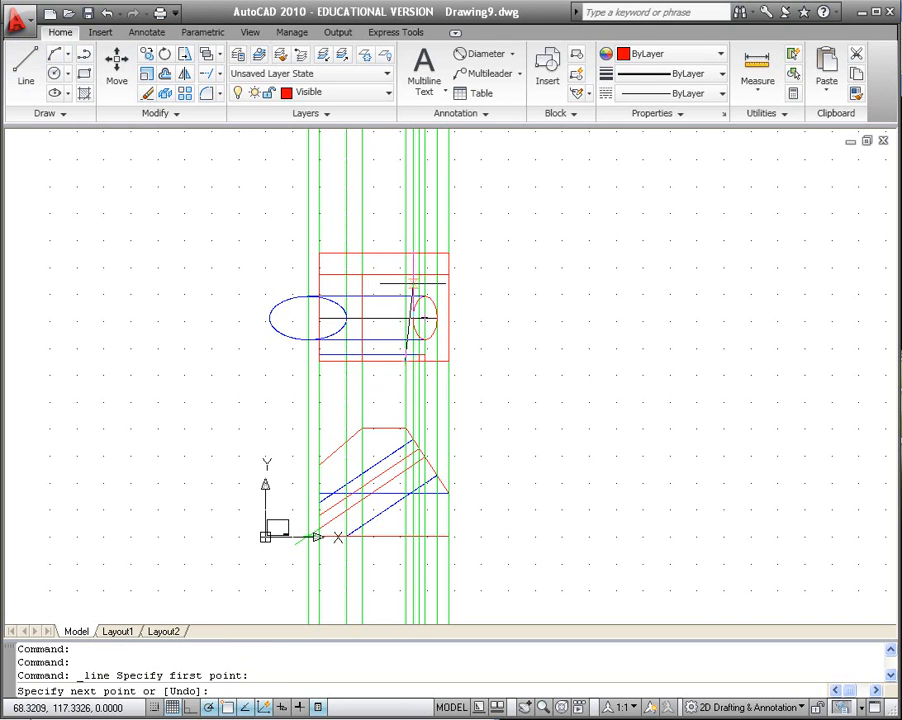
left_click(405, 273)
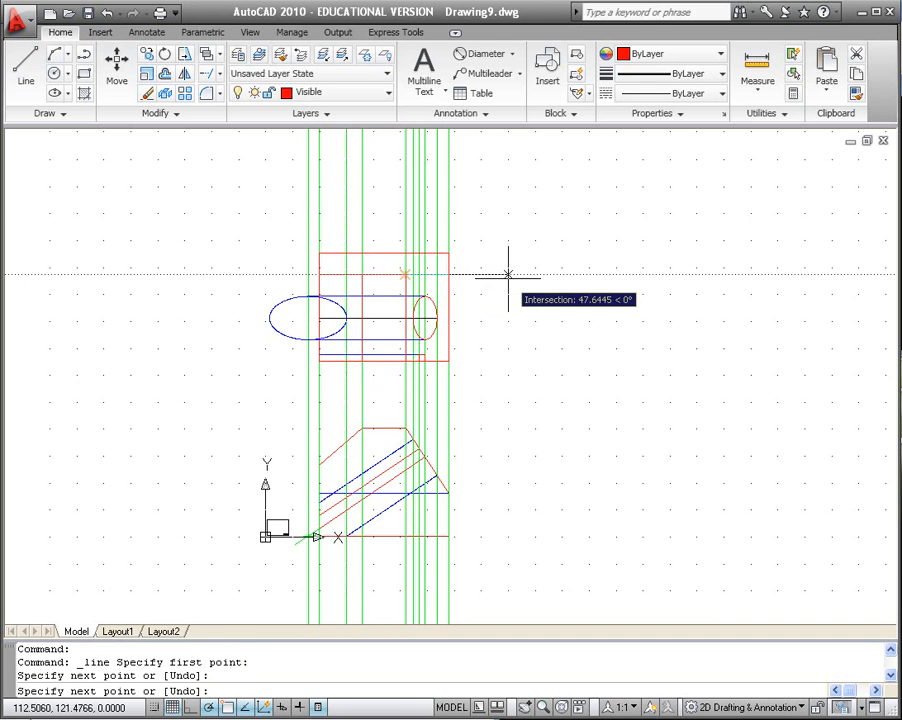
key("Escape")
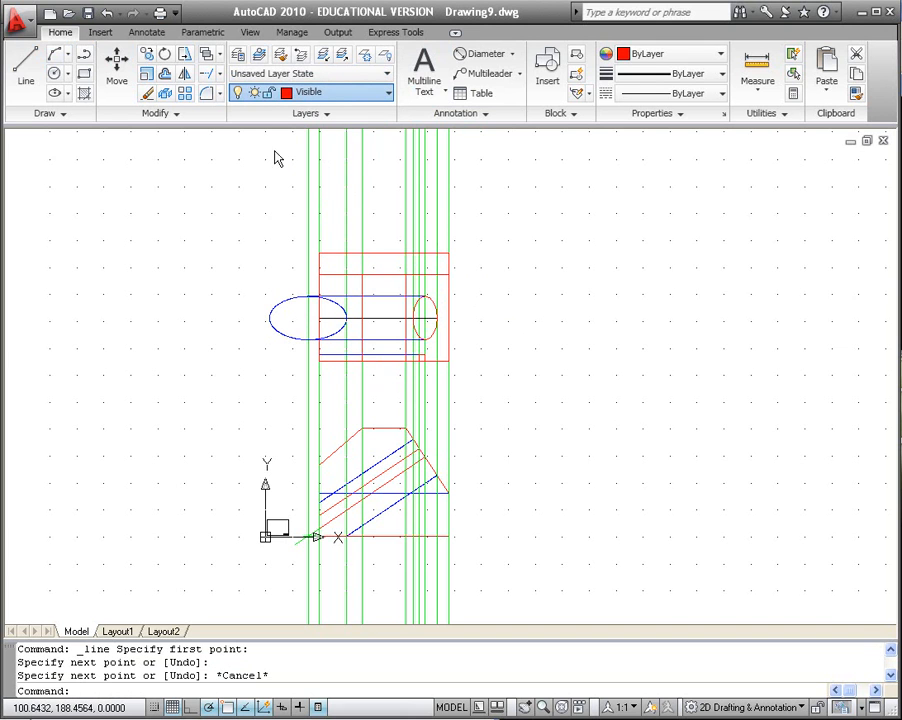
- Turn off the Construction layer
left_click(242, 151)
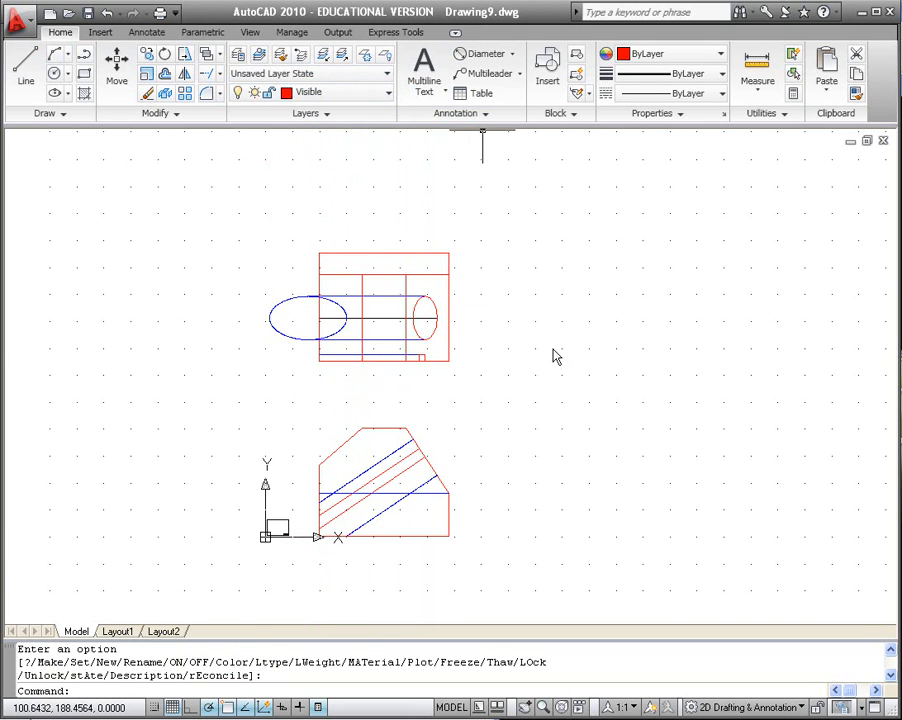
middle_click_drag(505, 310, 444, 345)
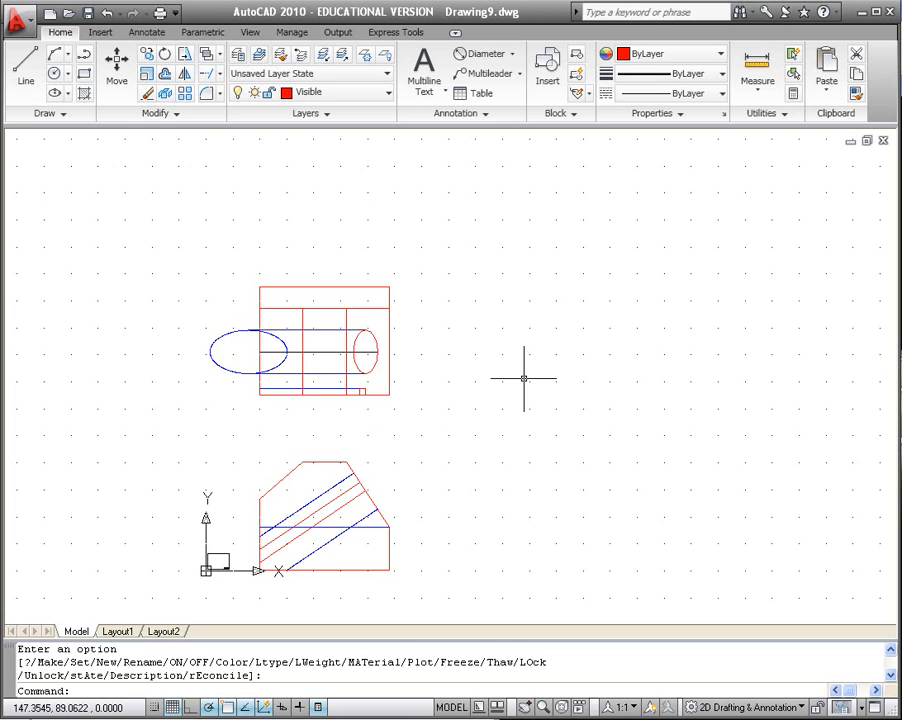
scroll(277, 390, "up", 1)
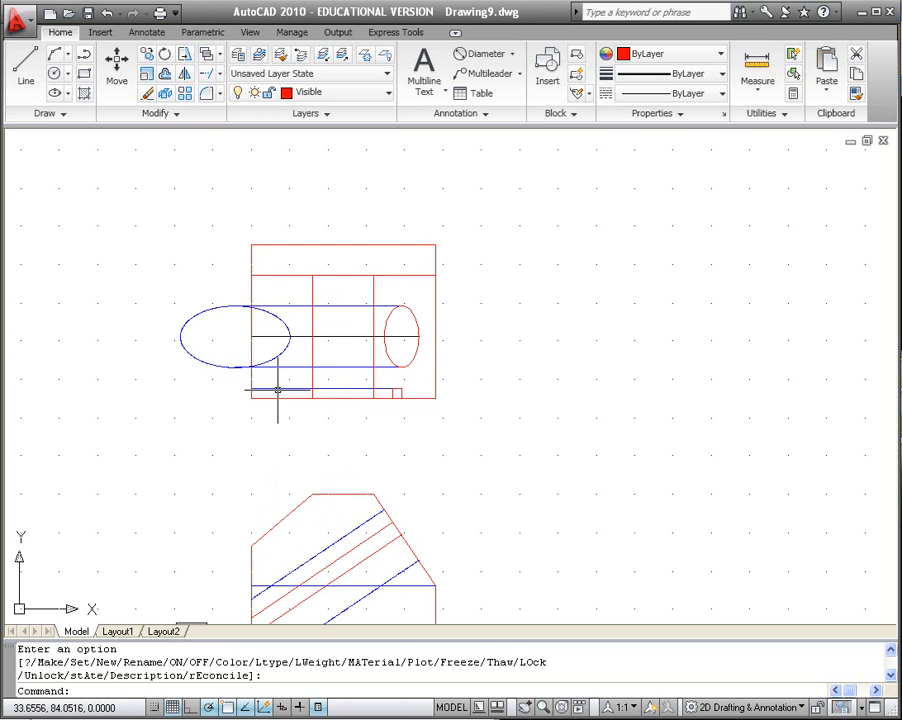
scroll(277, 390, "up", 3)
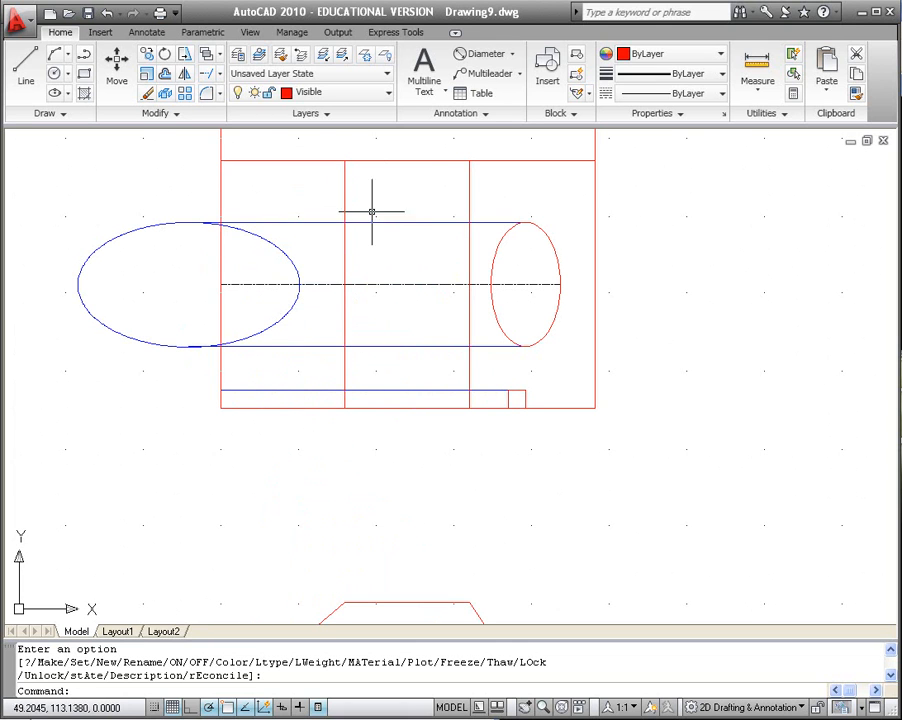
- Trim the hidden ellipse and the two hidden lines tangent to it back to the top view's left edge
left_click(208, 78)
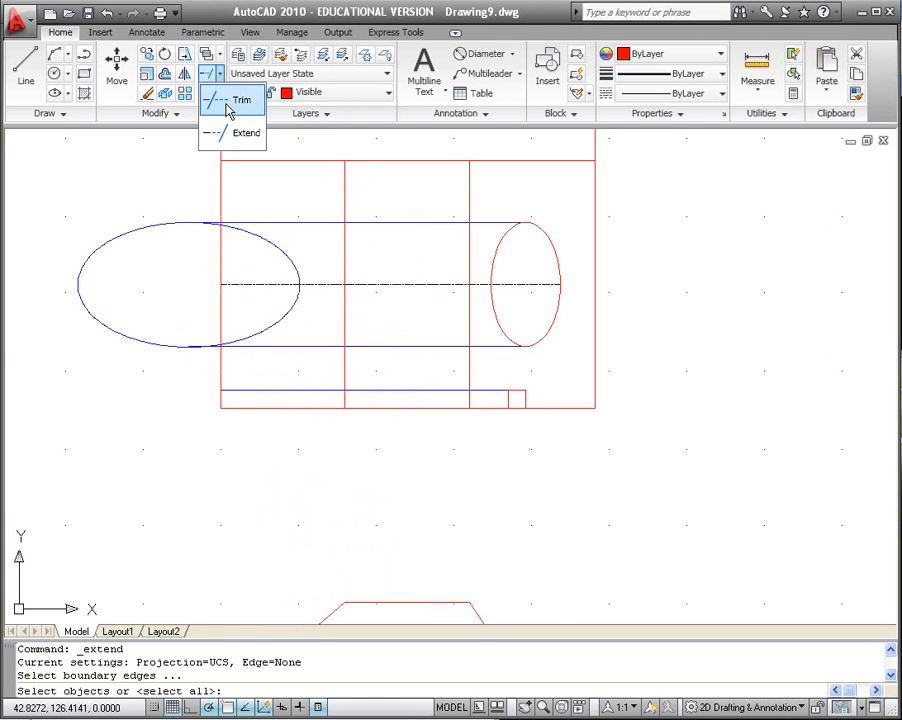
left_click(226, 102)
key("Return")
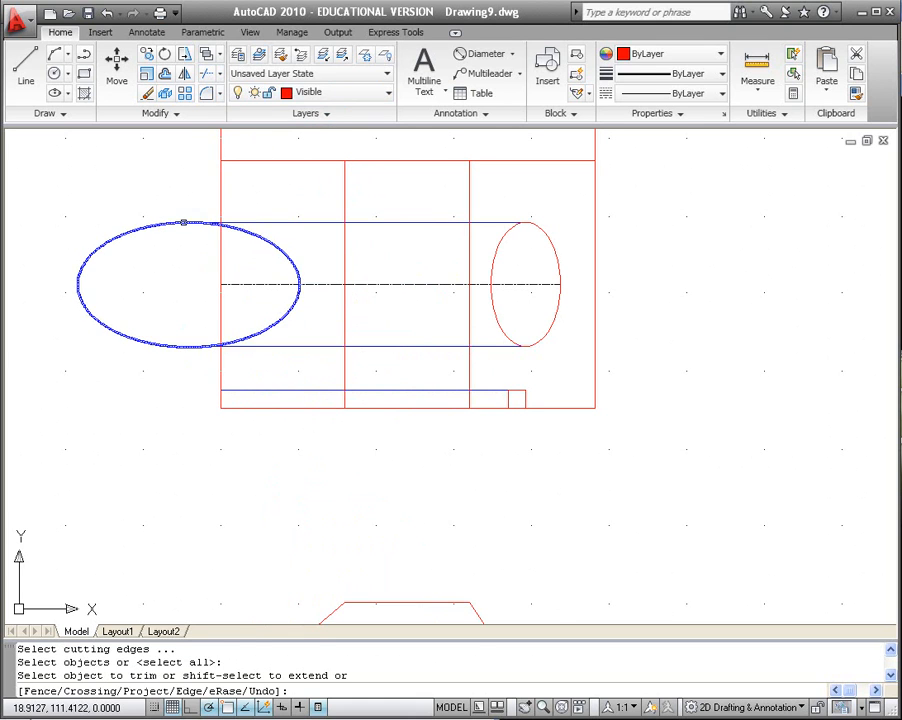
left_click(186, 222)
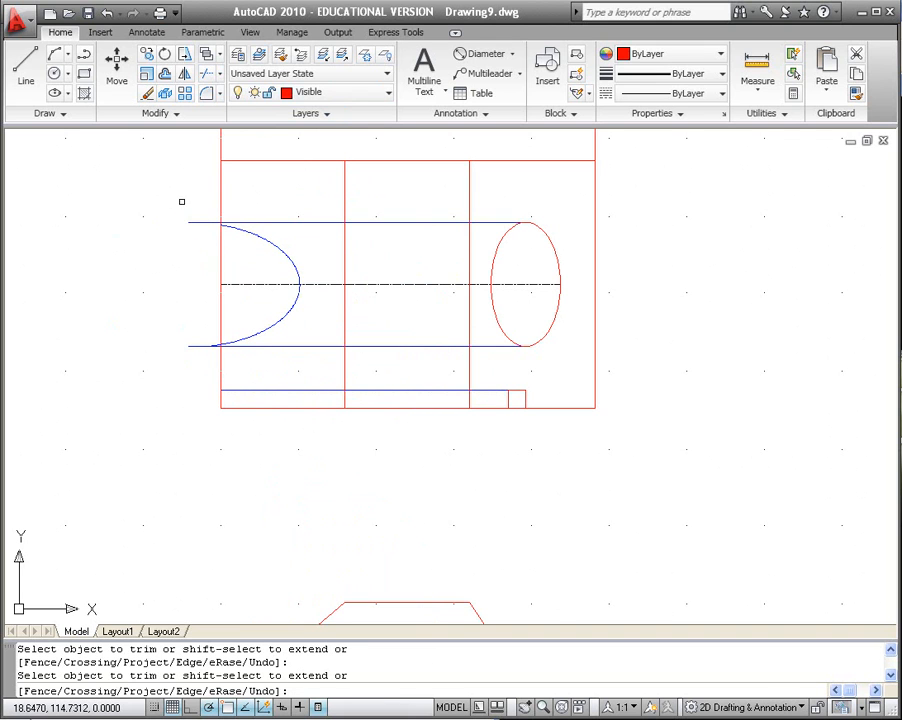
left_click(182, 201)
left_click(212, 389)
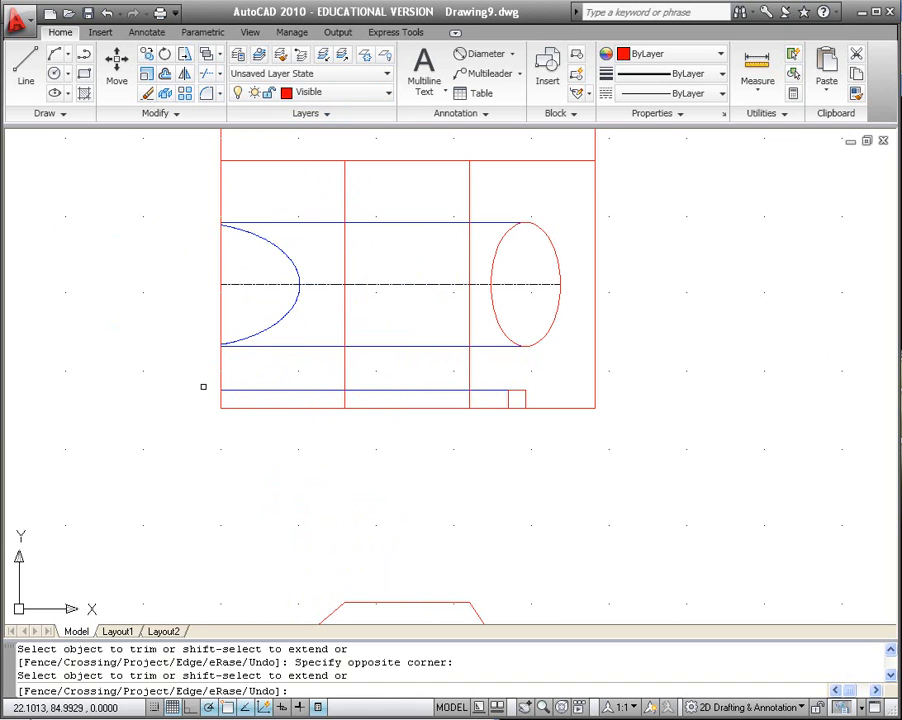
- Make Construction the current layer
scroll(203, 386, "down", 1)
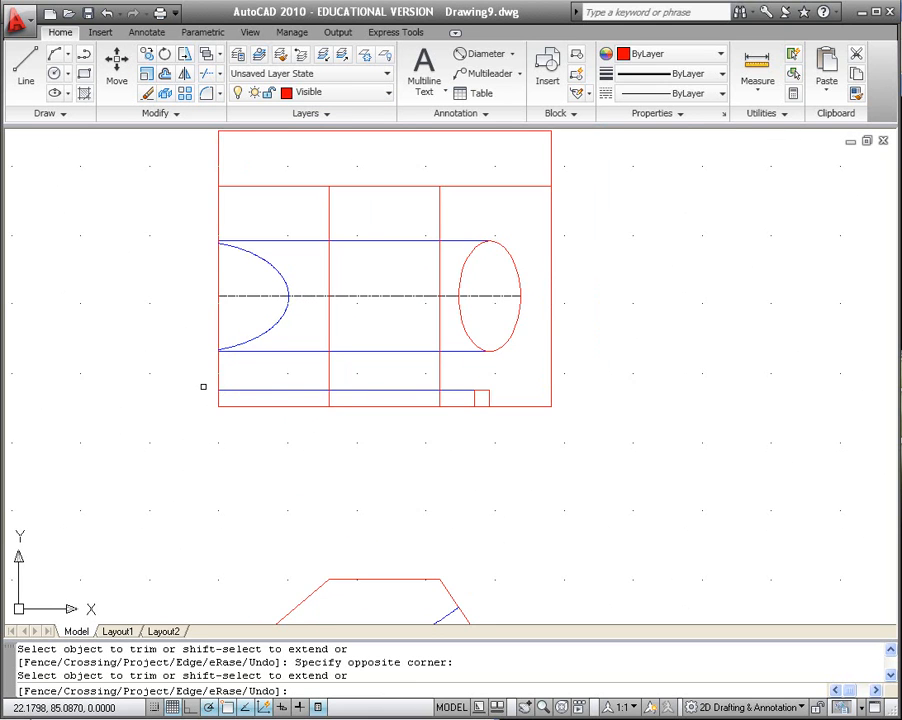
scroll(203, 386, "up", 3)
scroll(203, 386, "down", 8)
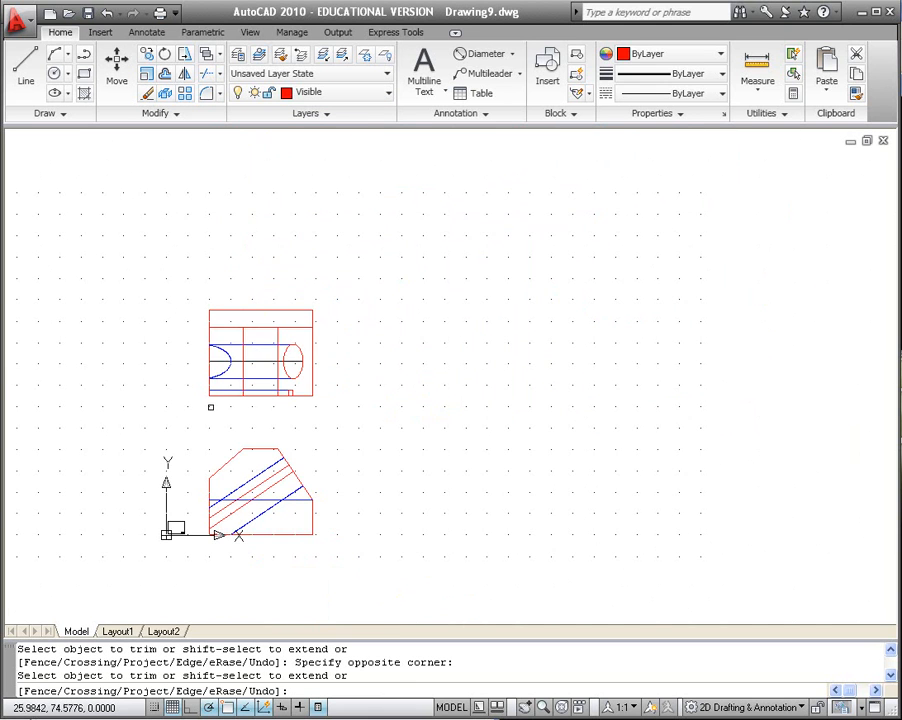
mouse_move(359, 425)
middle_mouse_down()
mouse_move(373, 367)
mouse_move(363, 347)
middle_mouse_up()
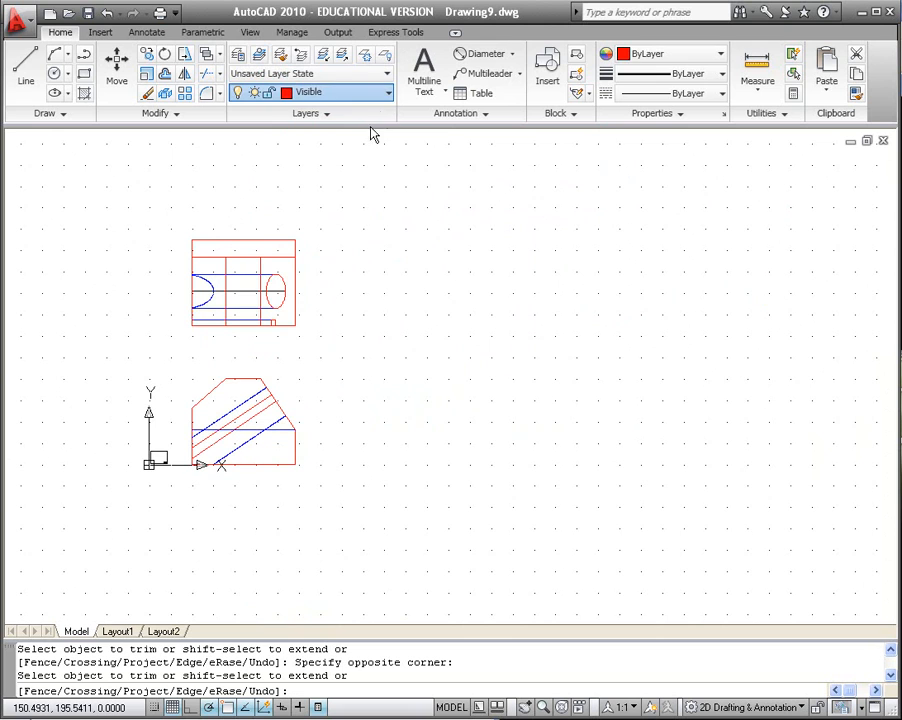
left_click(360, 160)
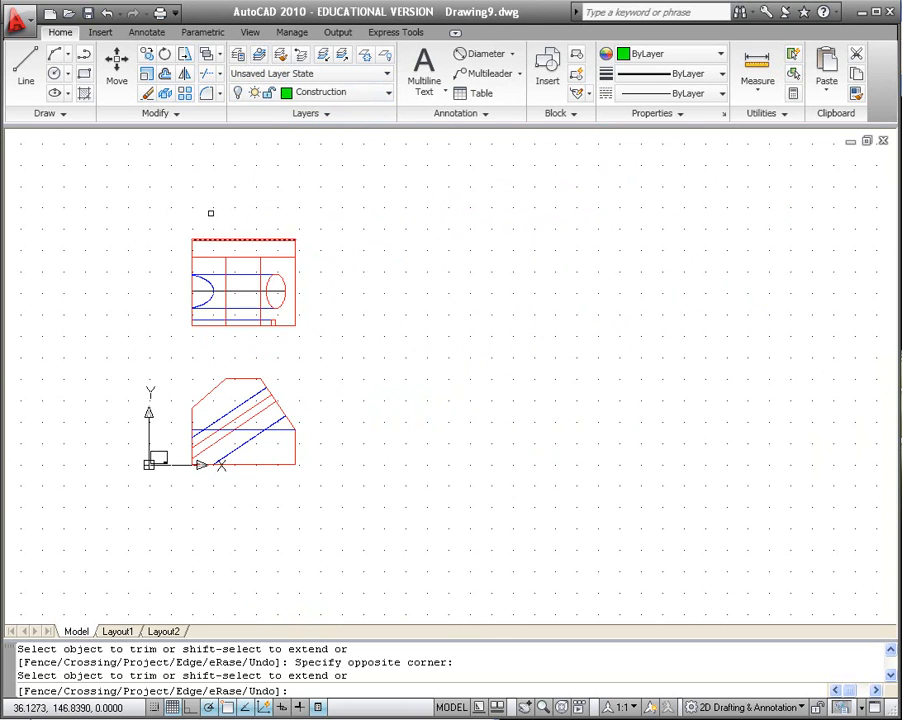
- Turn on the Construction layer and place a 45-degree construction line through a point right of the top view, level with its lower edge
left_click(65, 115)
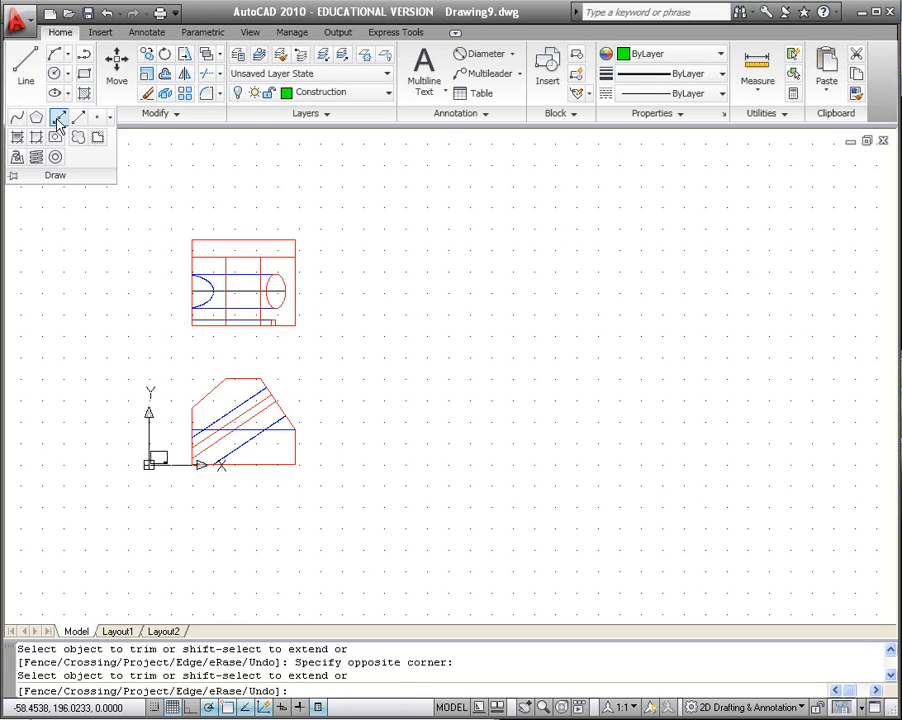
left_click(58, 119)
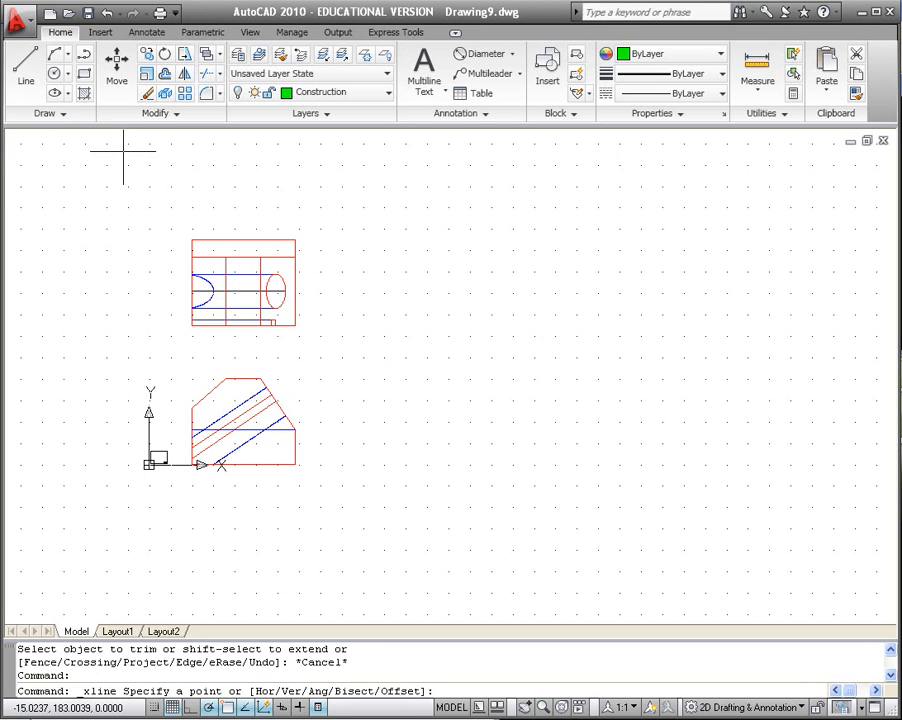
key("Return")
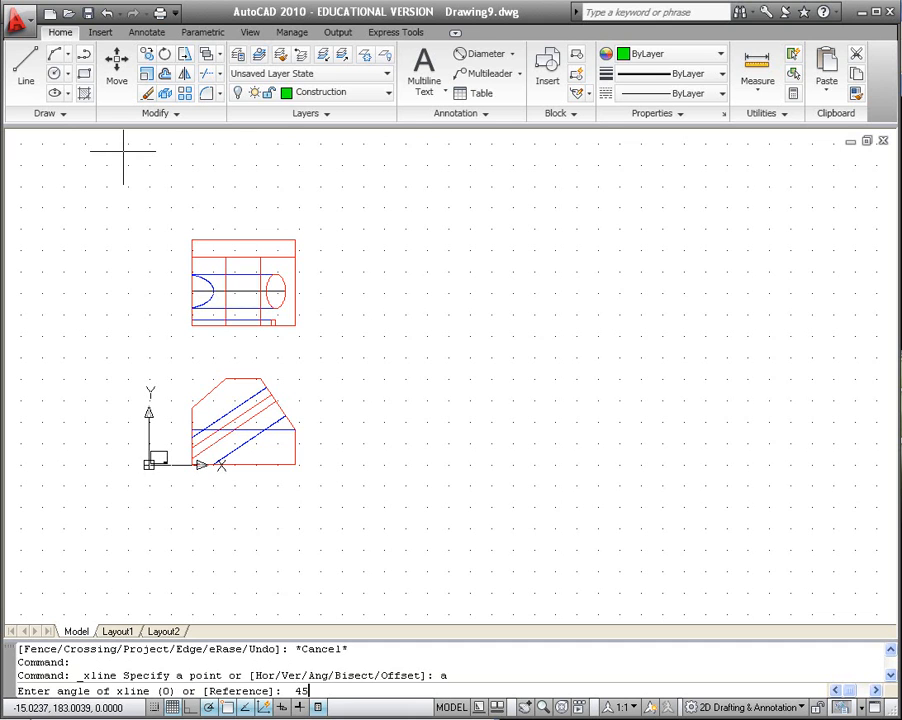
key("Return")
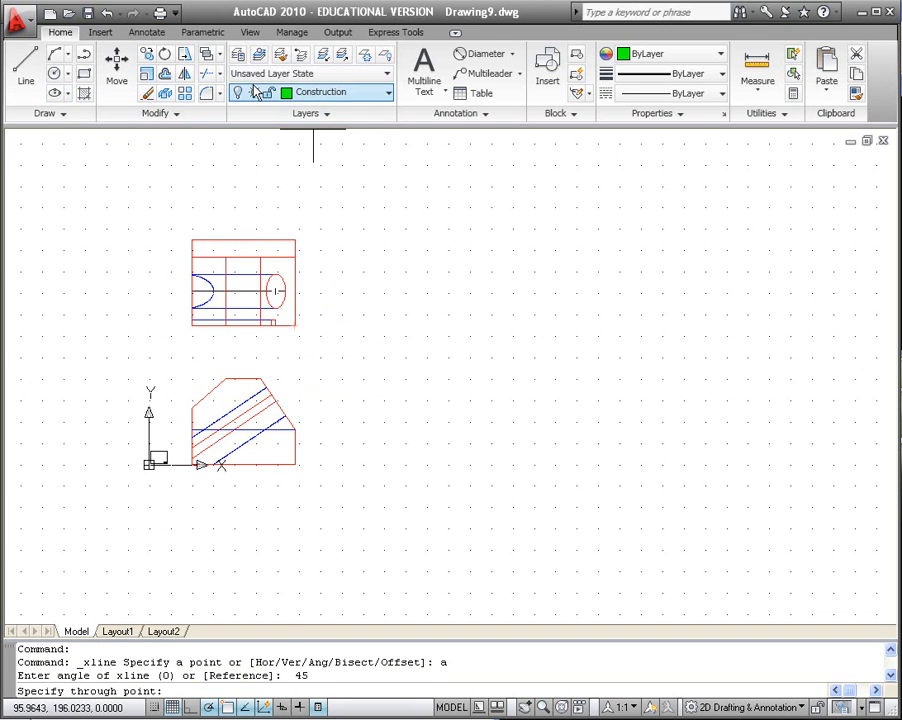
left_click(238, 158)
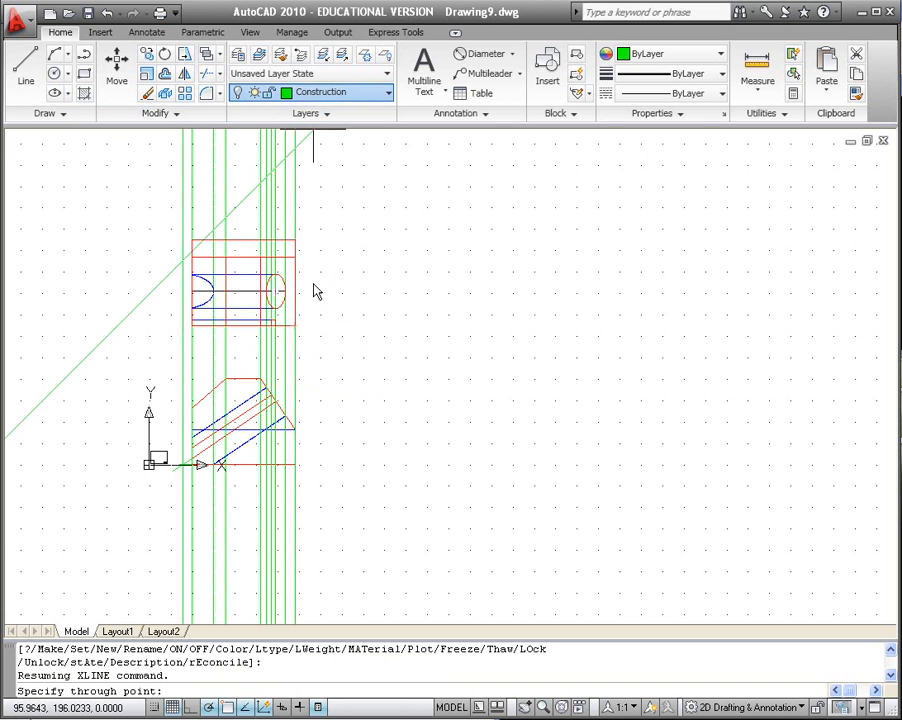
left_click(390, 325)
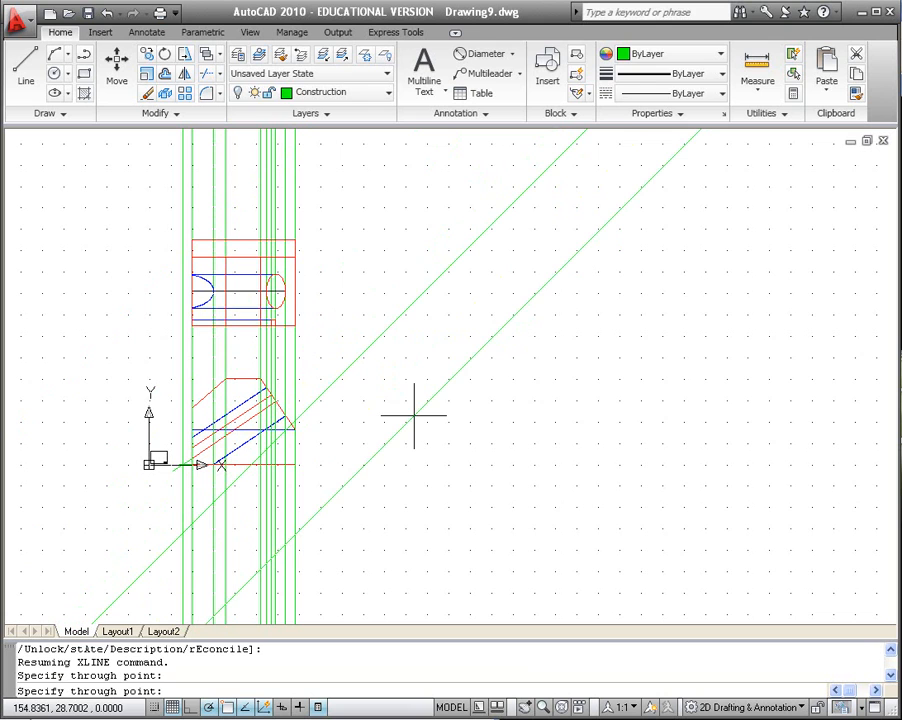
key("Escape")
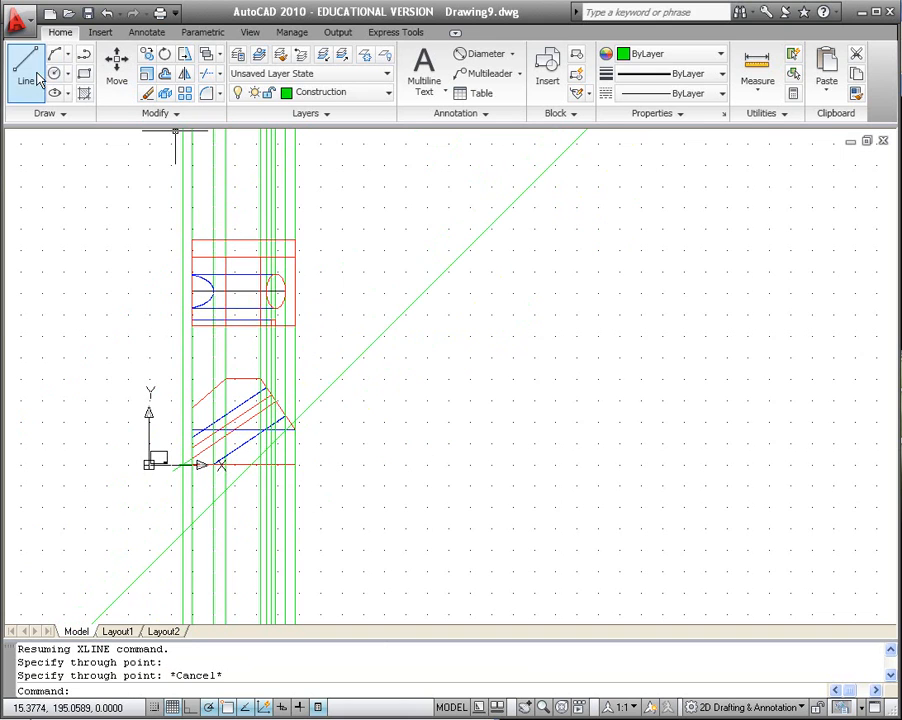
- Place horizontal construction lines through the top view's upper edge and its second line
left_click(40, 114)
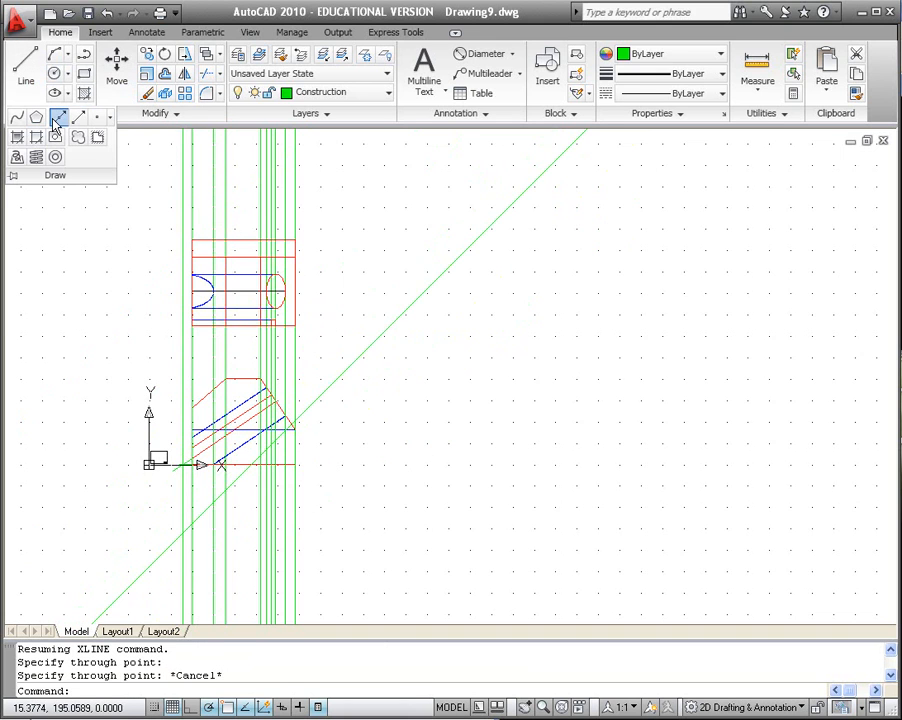
left_click(57, 120)
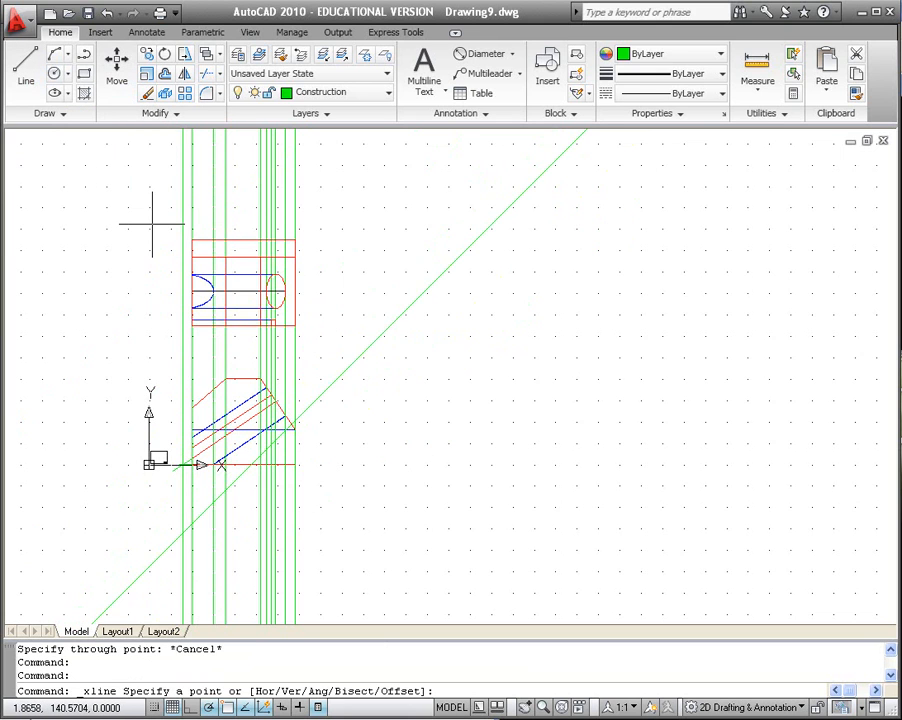
type("h")
key("Return")
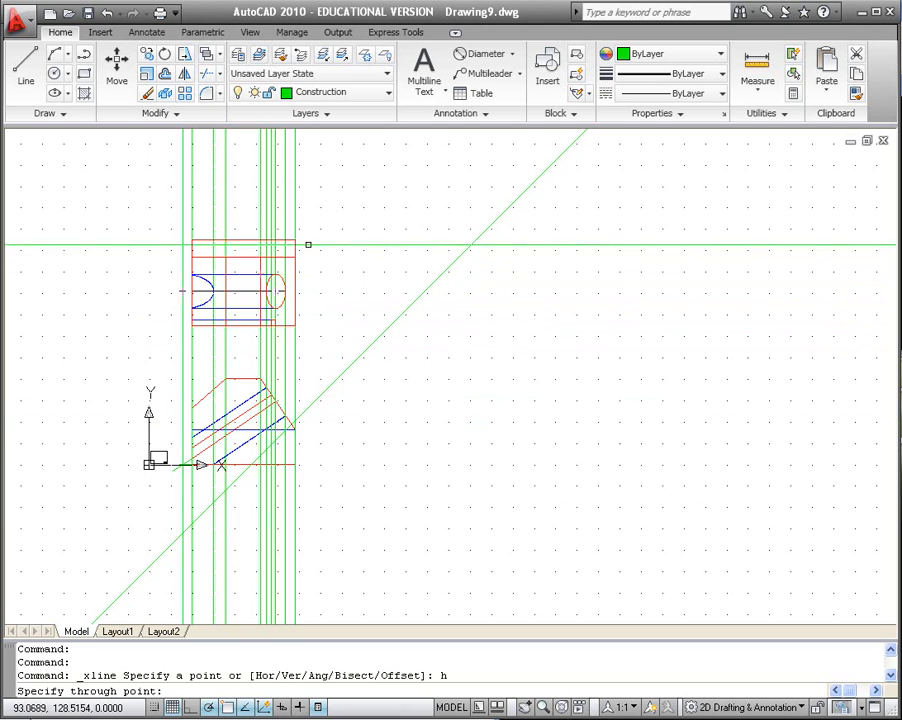
left_click(294, 240)
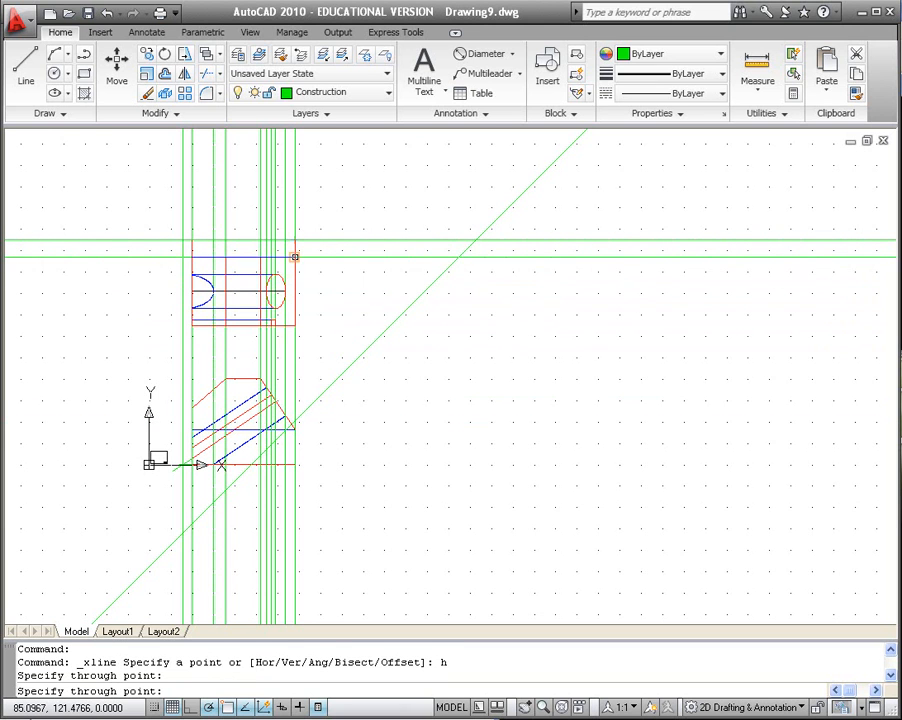
left_click(294, 257)
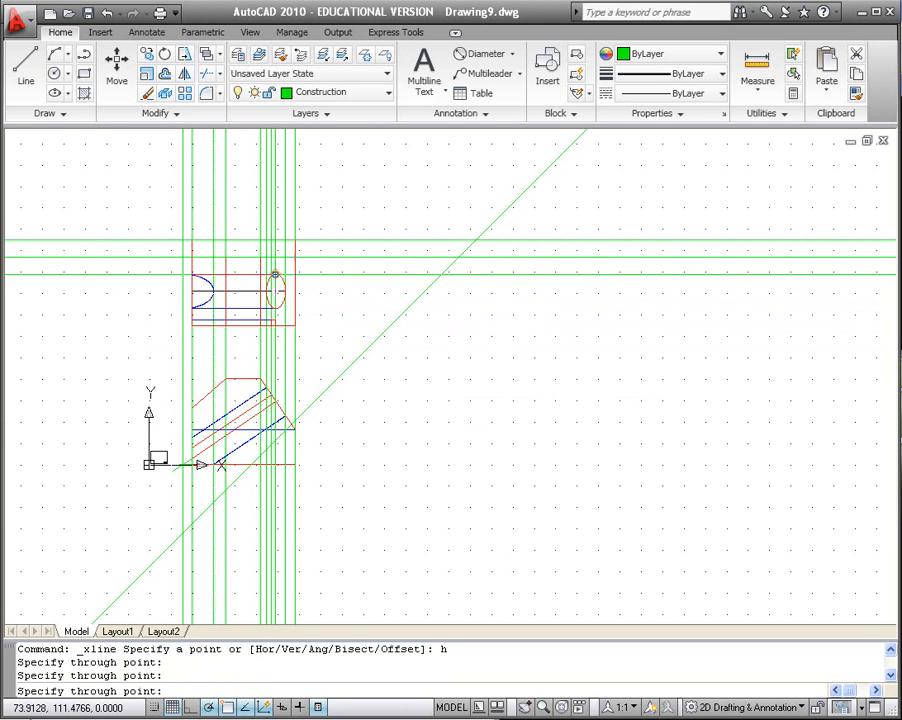
- Add horizontal construction lines through the visible ellipse's top, centre and bottom, the small rectangle's upper edge and the top view's lower edge
scroll(276, 274, "up", 7)
left_click(256, 275)
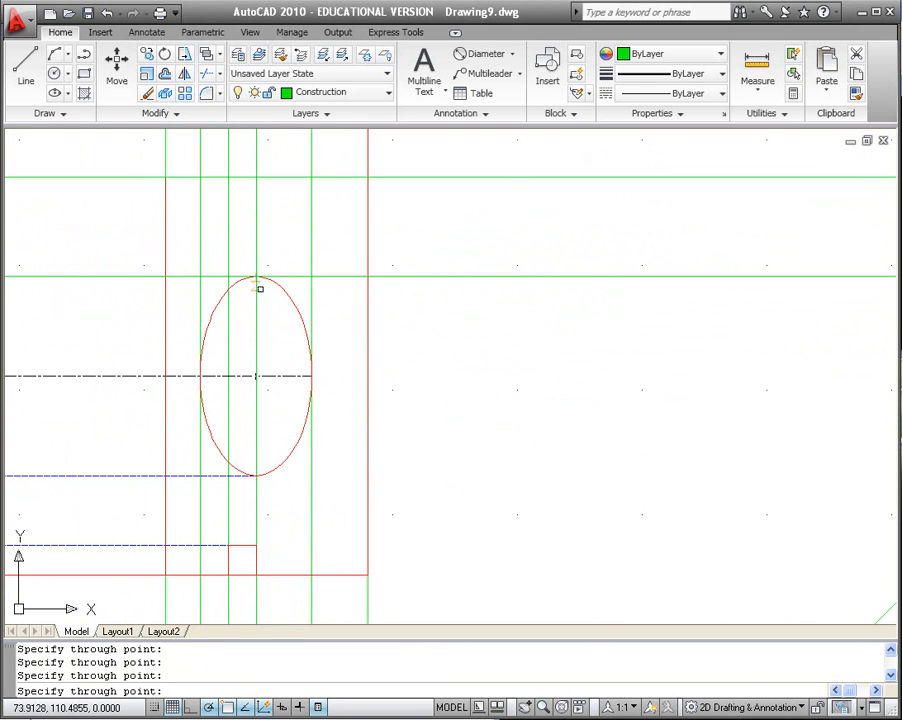
left_click(311, 376)
left_click(256, 475)
left_click(256, 545)
left_click(367, 575)
scroll(440, 448, "up", 3)
scroll(447, 451, "down", 6)
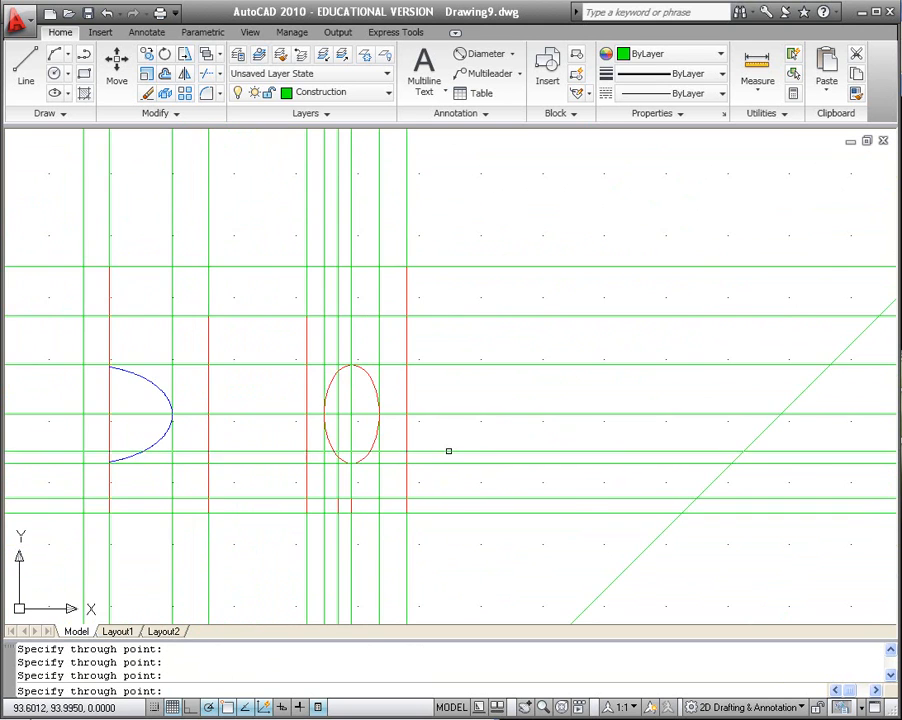
scroll(456, 460, "down", 1)
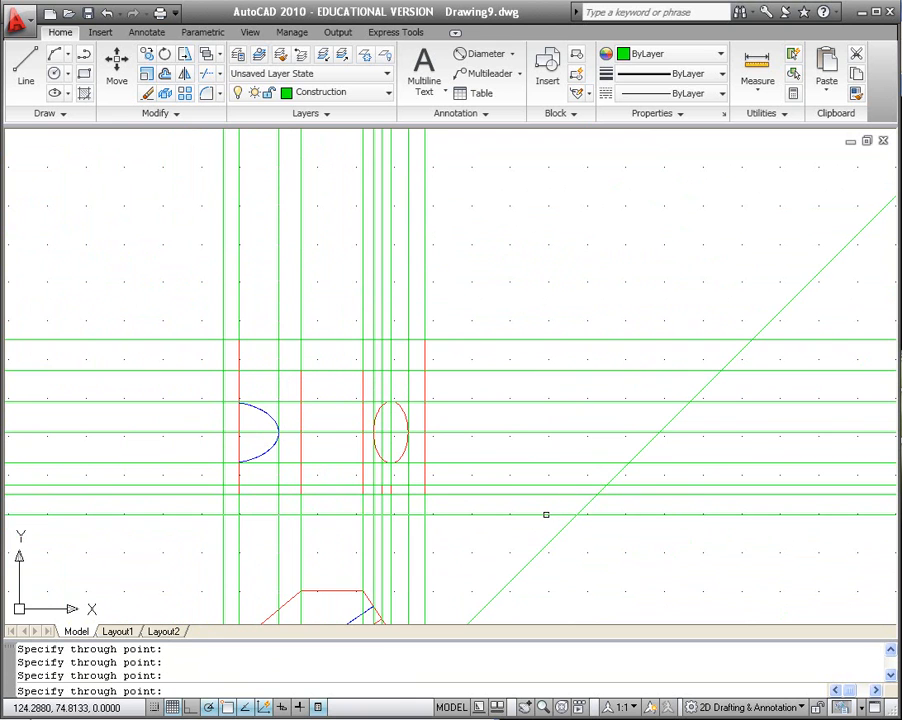
key("Escape")
- Place vertical construction lines through each point where the top view's horizontal construction lines cross the 45-degree line
middle_click_drag(666, 524, 516, 332)
mouse_move(609, 360)
middle_mouse_down()
mouse_move(609, 375)
mouse_move(527, 388)
middle_mouse_up()
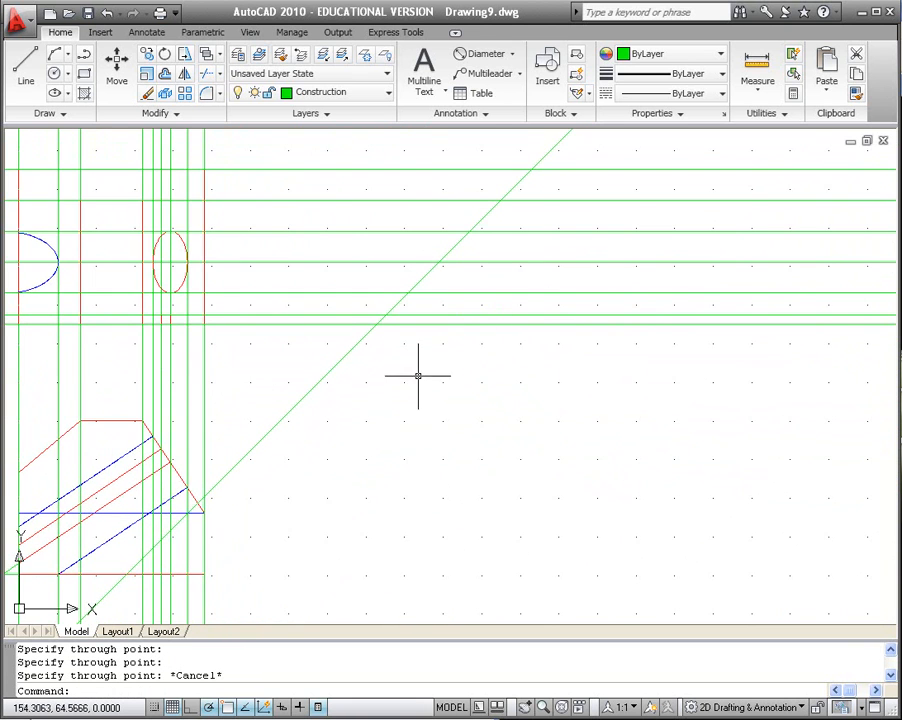
key("Return")
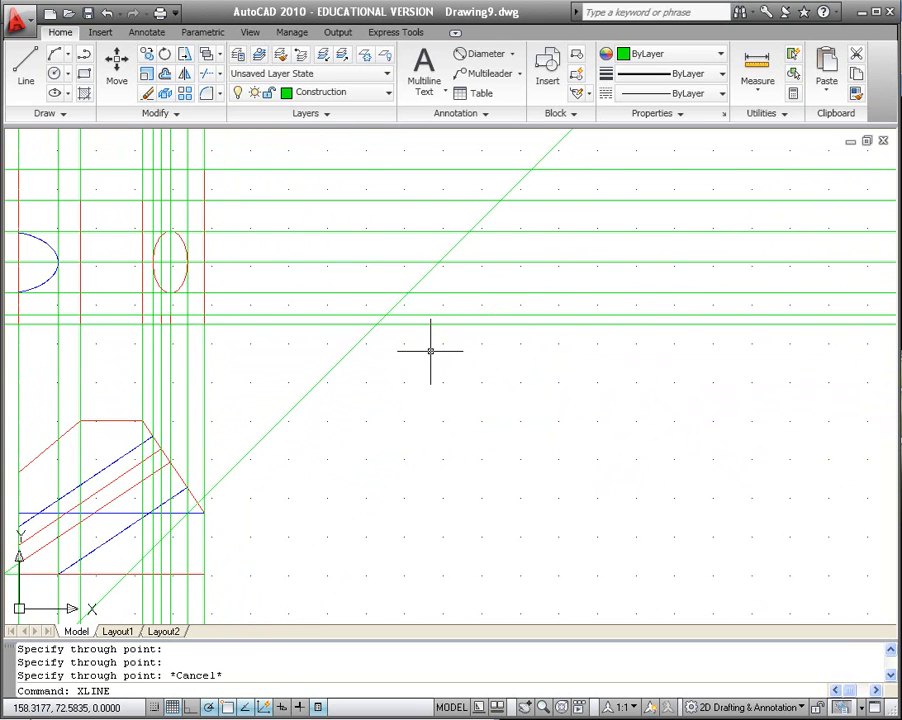
key("Return")
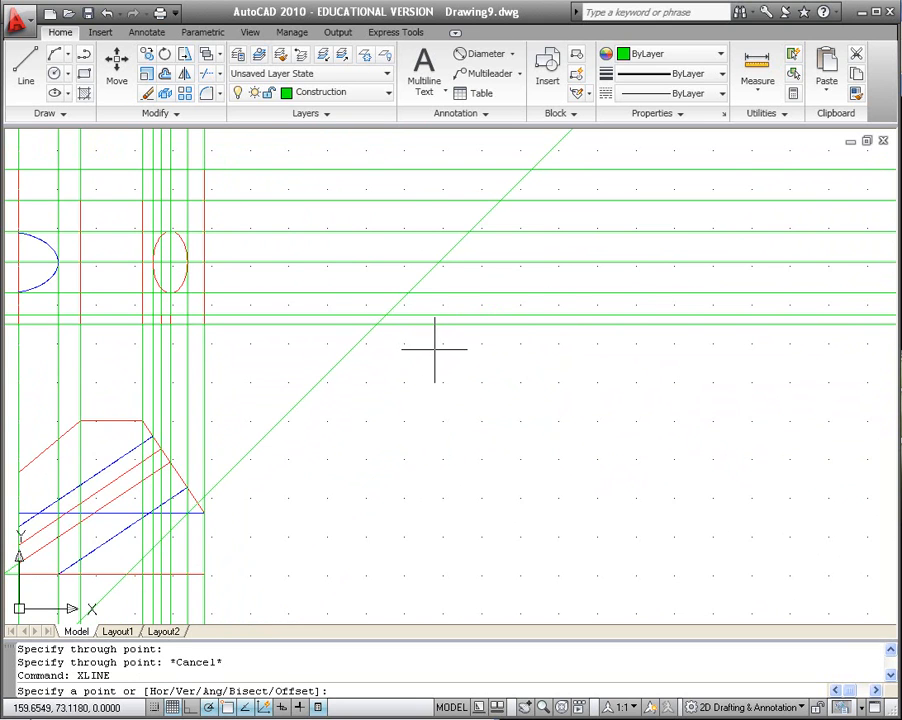
type("v")
key("Return")
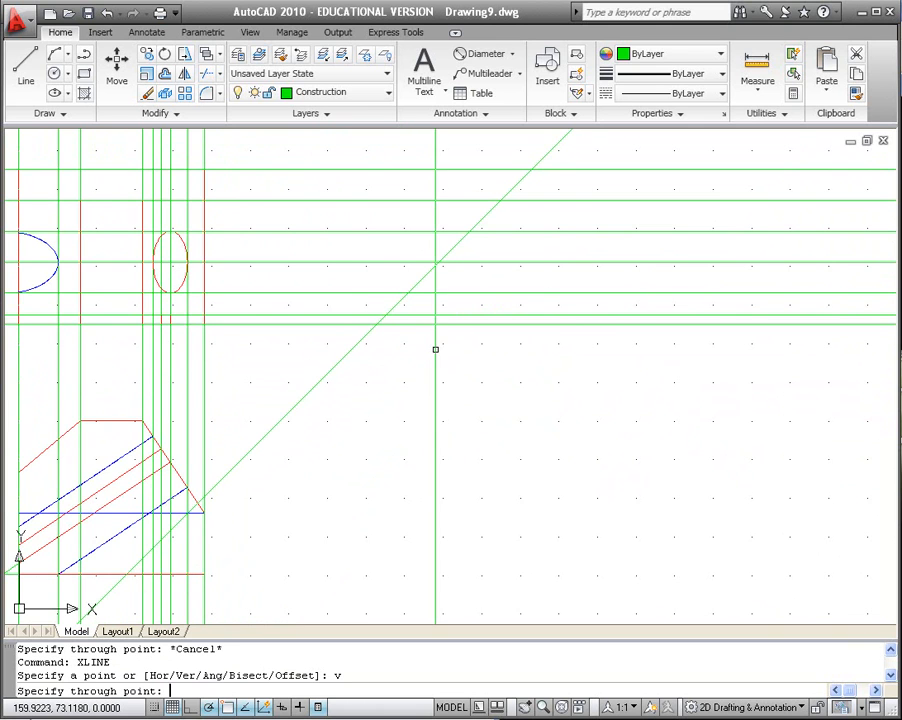
left_click(376, 324)
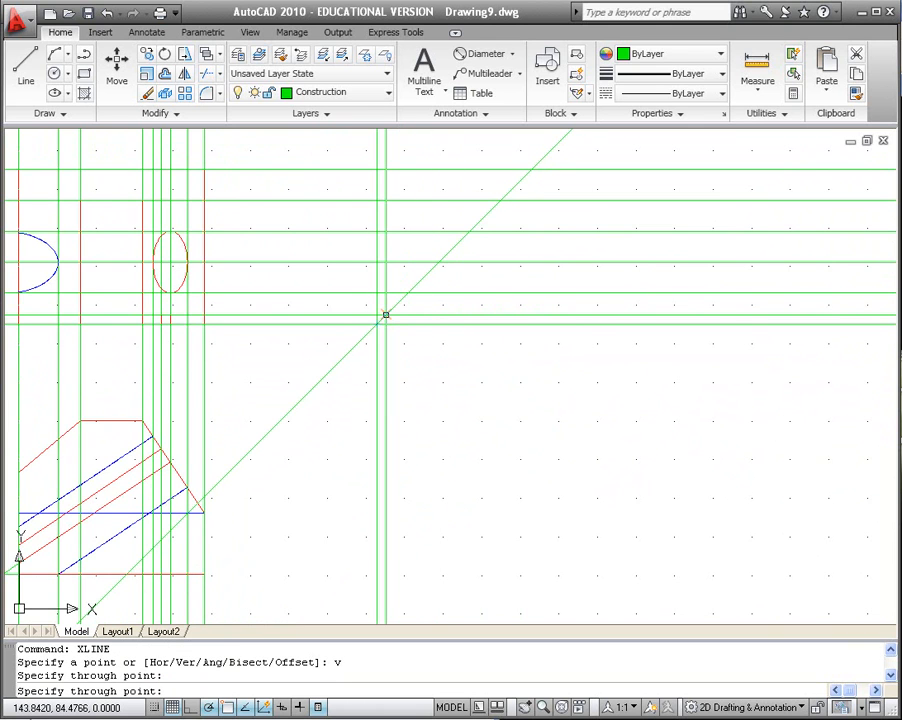
left_click(385, 313)
left_click(407, 293)
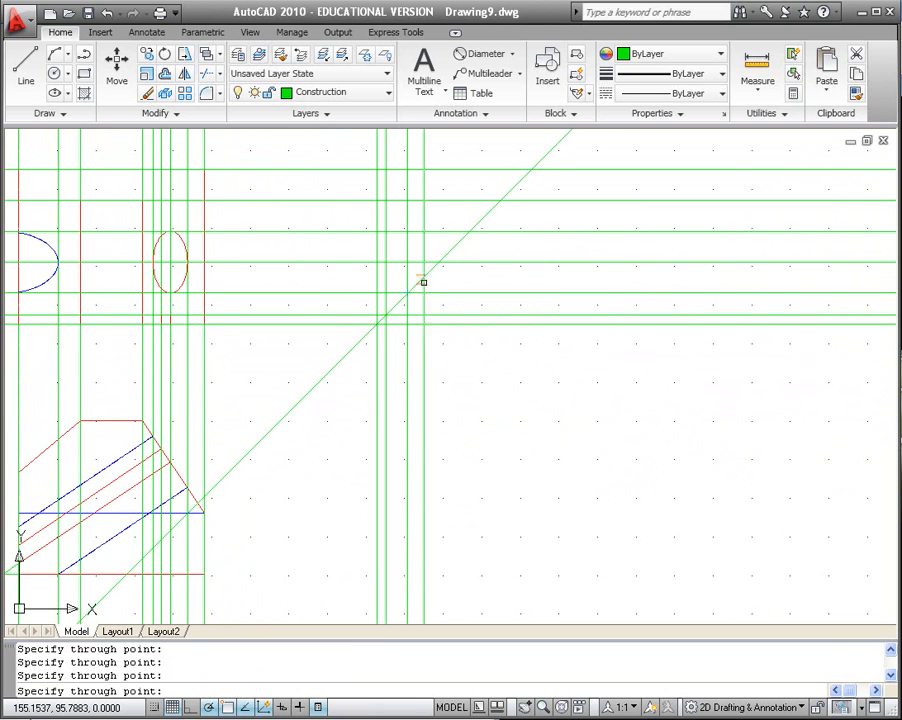
left_click(438, 260)
left_click(470, 231)
left_click(500, 198)
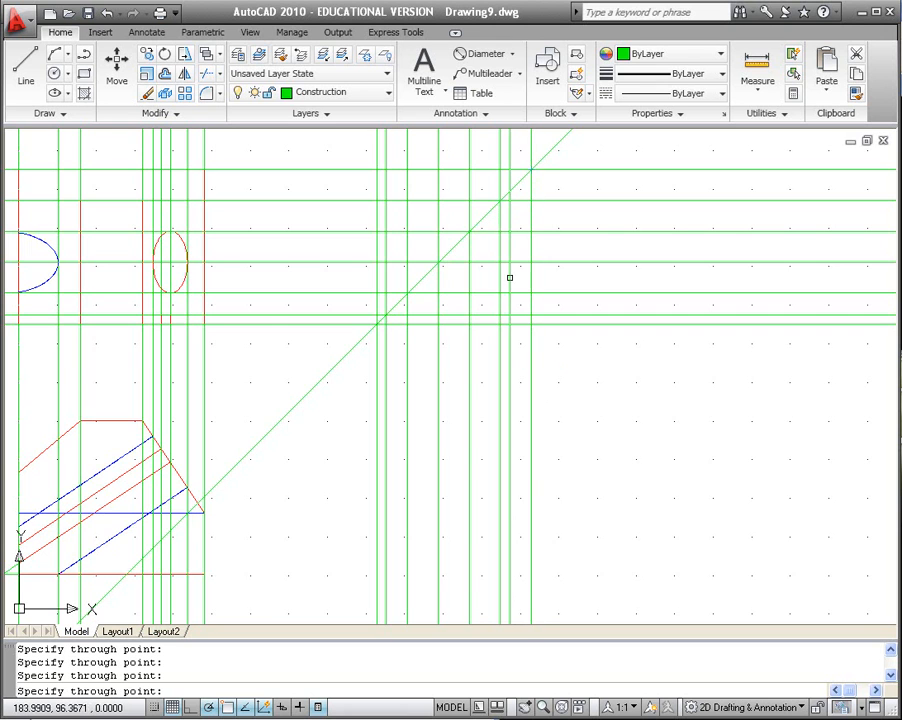
scroll(488, 299, "down", 3)
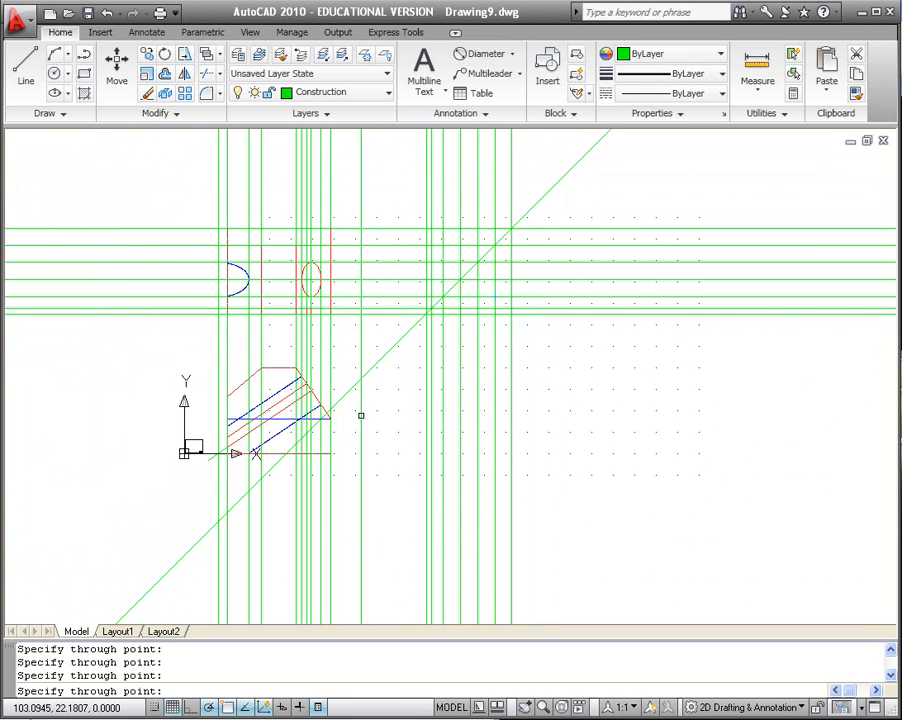
key("Escape")
- Place horizontal construction lines through the front view's bottom edge, the left ends of its upper three slanted inner lines and its hidden horizontal line
key("Return")
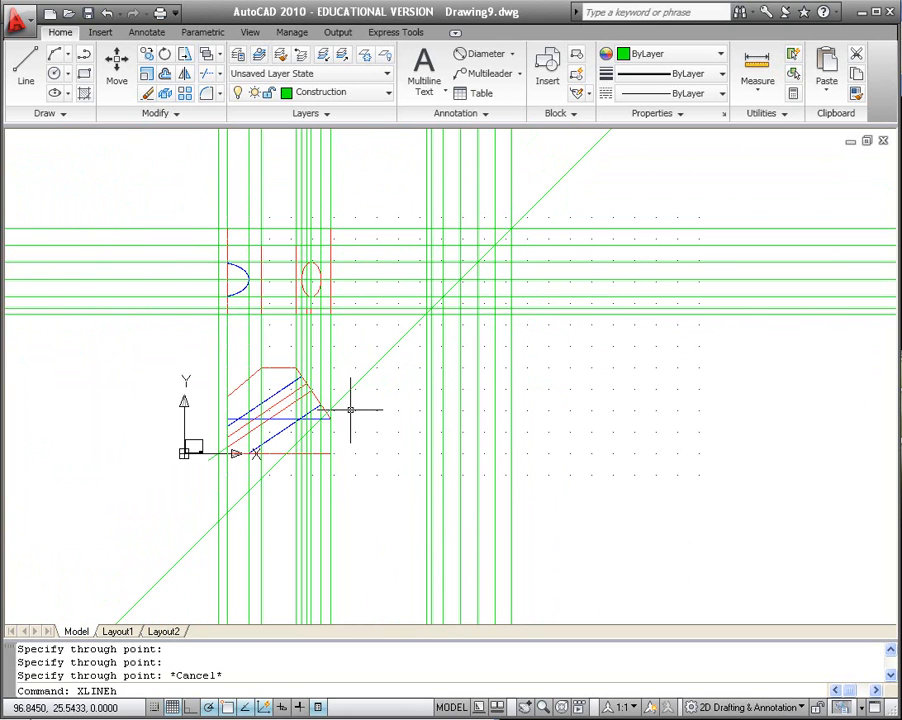
key("Return")
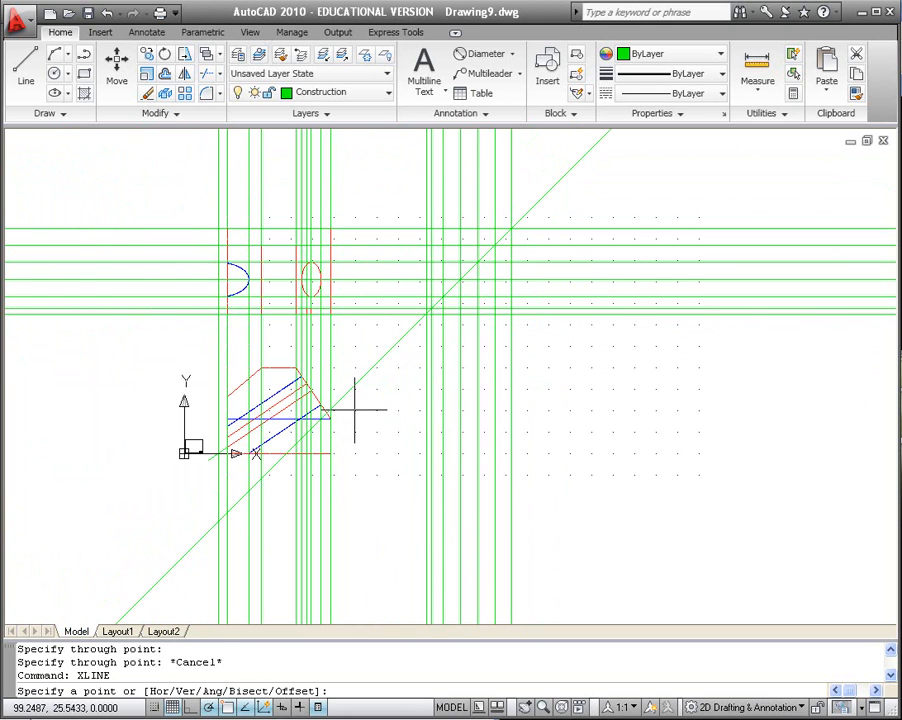
type("h")
key("Return")
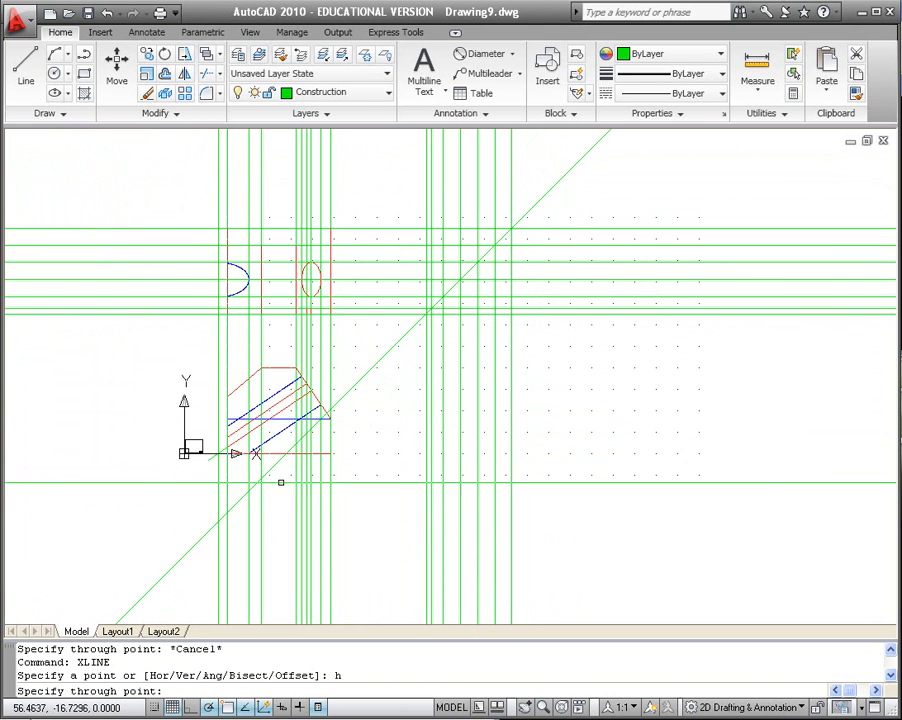
left_click(331, 454)
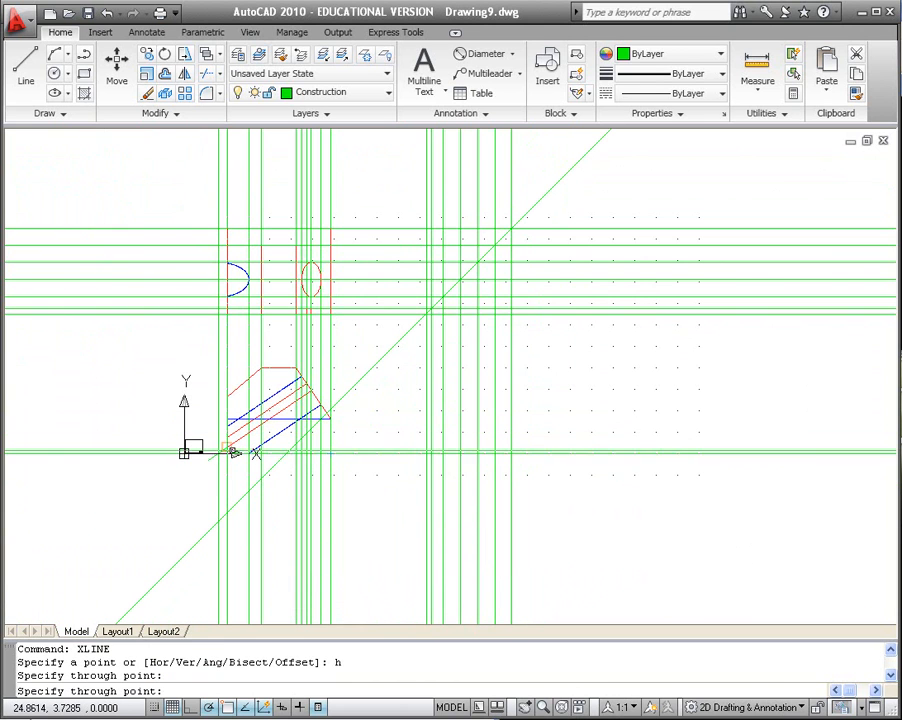
scroll(258, 500, "up", 4)
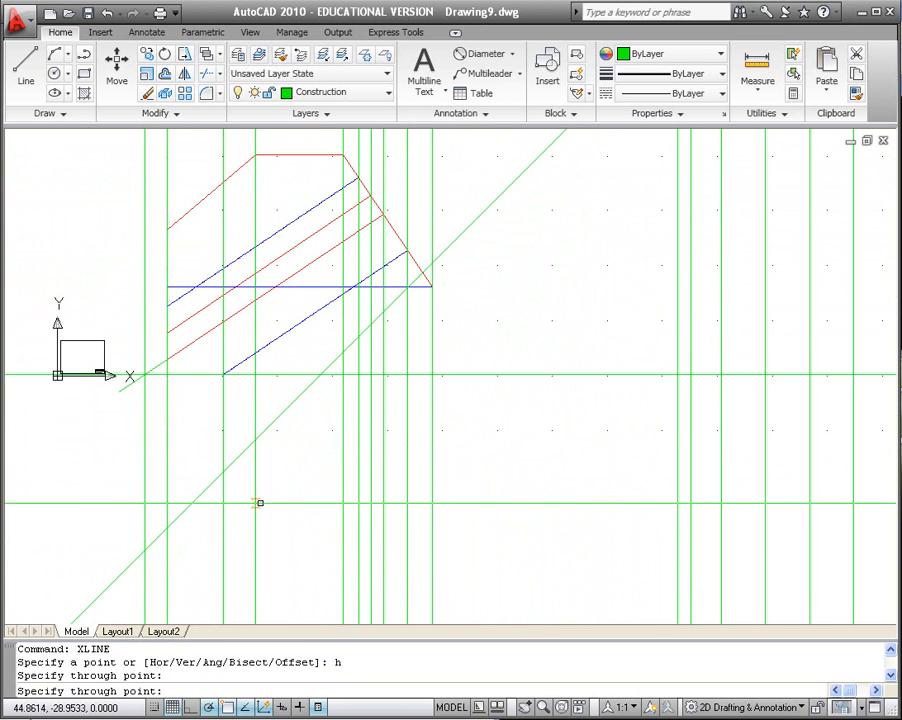
left_click(167, 359)
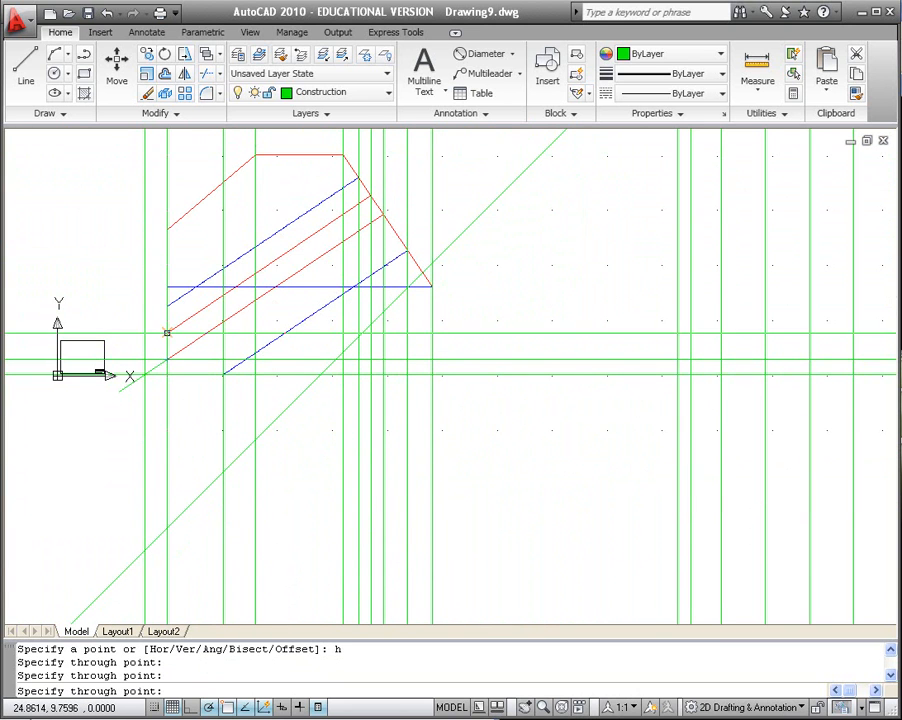
left_click(167, 333)
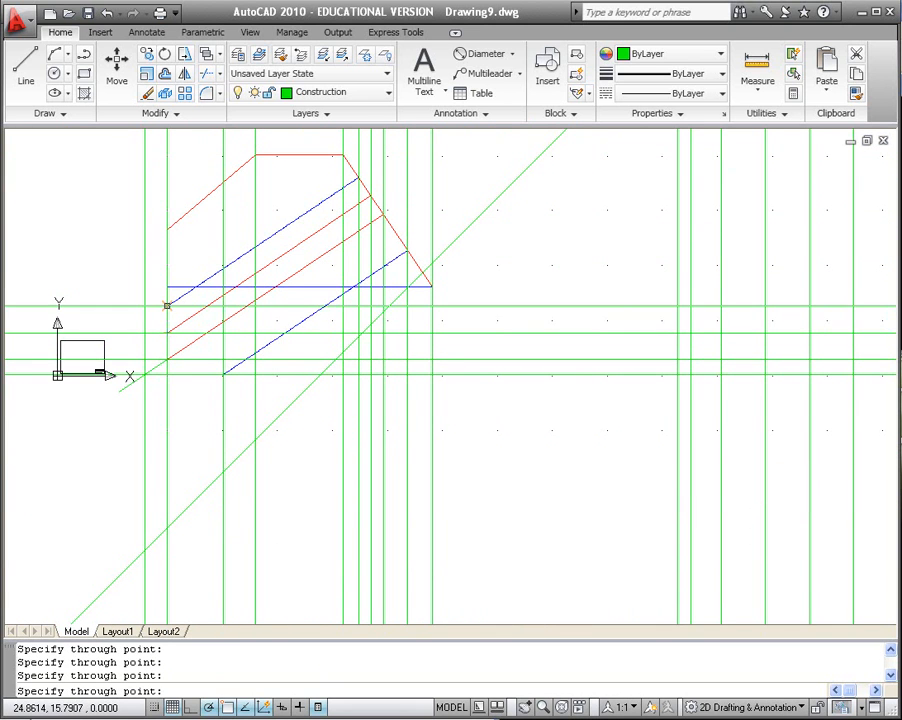
left_click(167, 305)
left_click(167, 287)
- Add horizontal construction lines through the slanted lines' ends on the front view's sloped right edge, its top edge and its upper-left corner
left_click(407, 250)
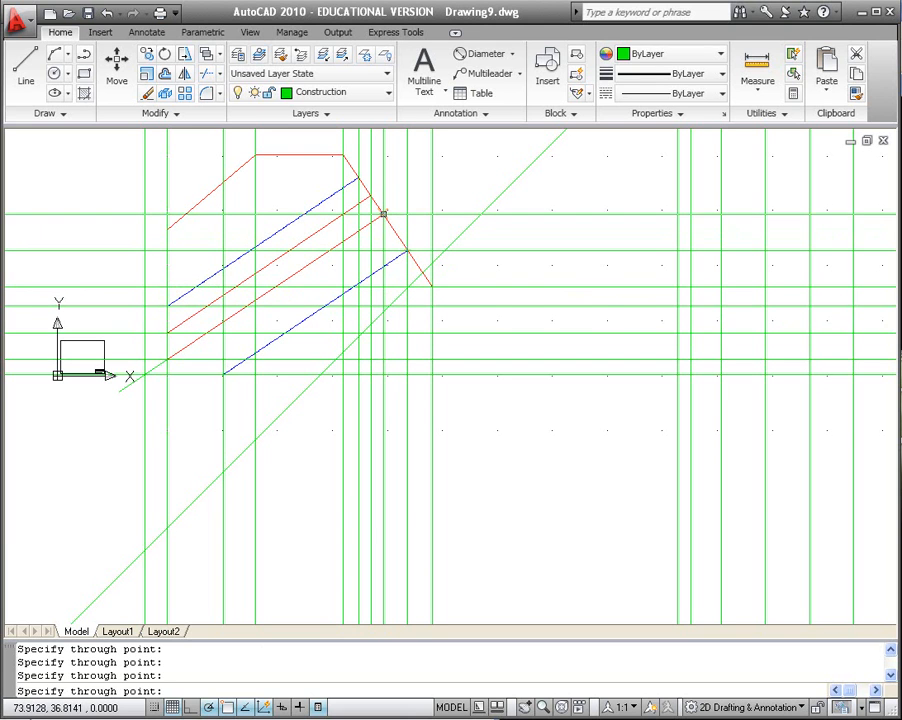
left_click(371, 195)
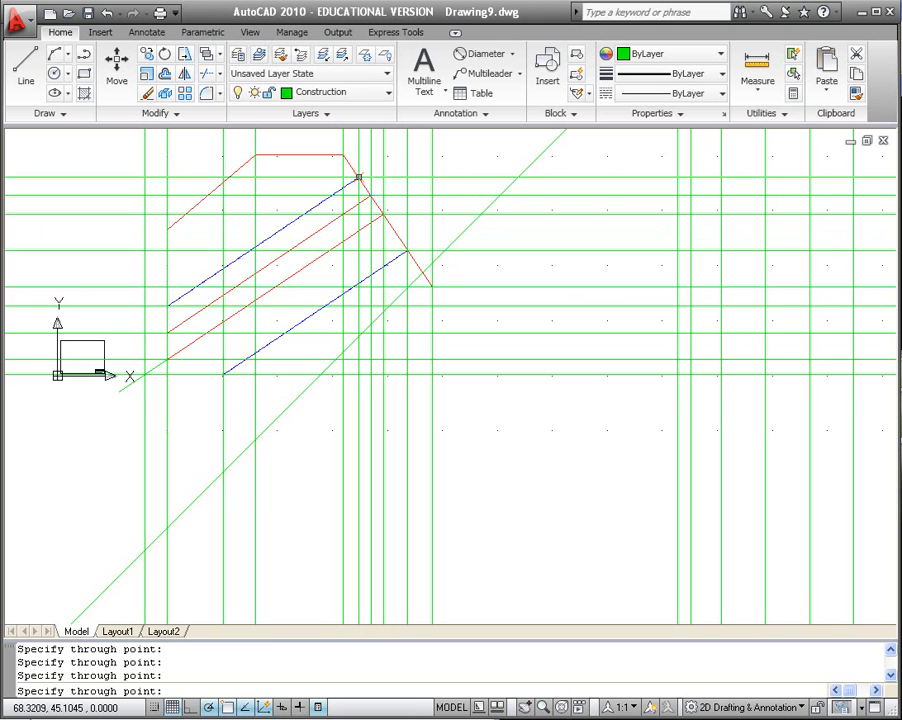
left_click(358, 177)
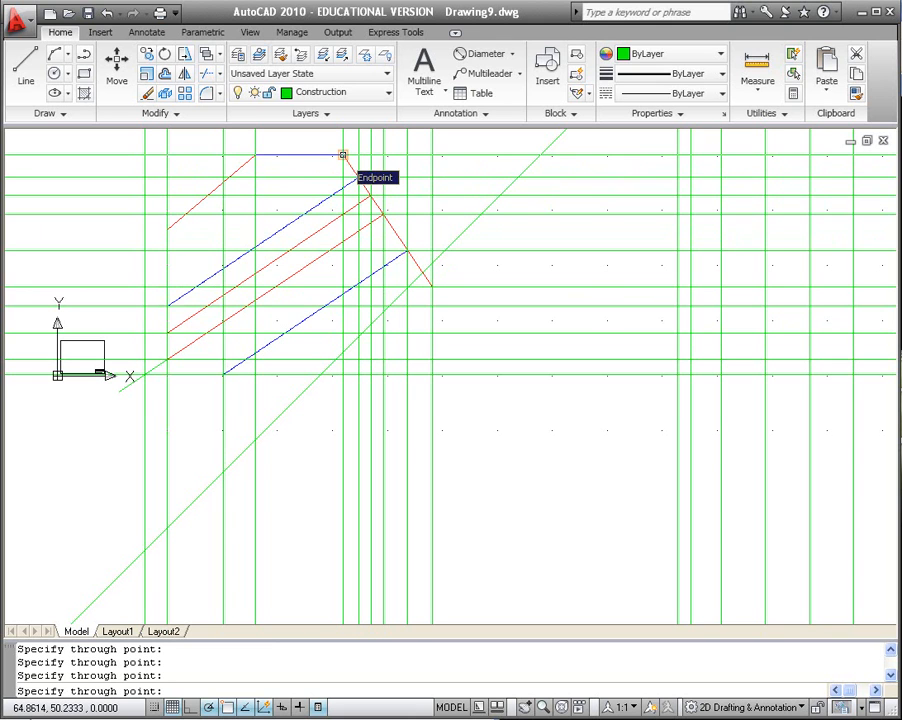
left_click(343, 155)
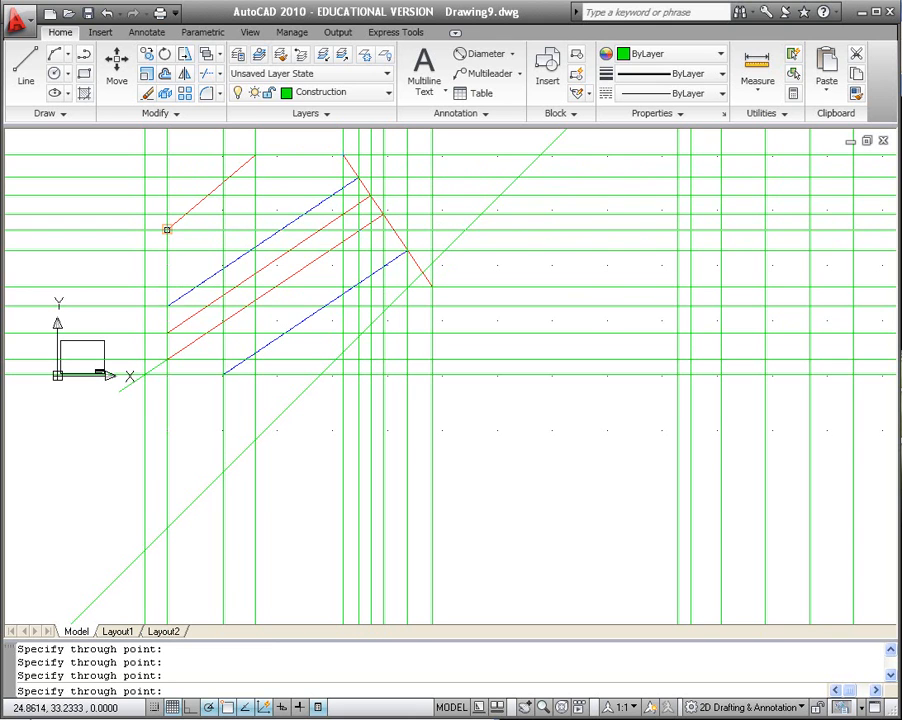
key("Escape")
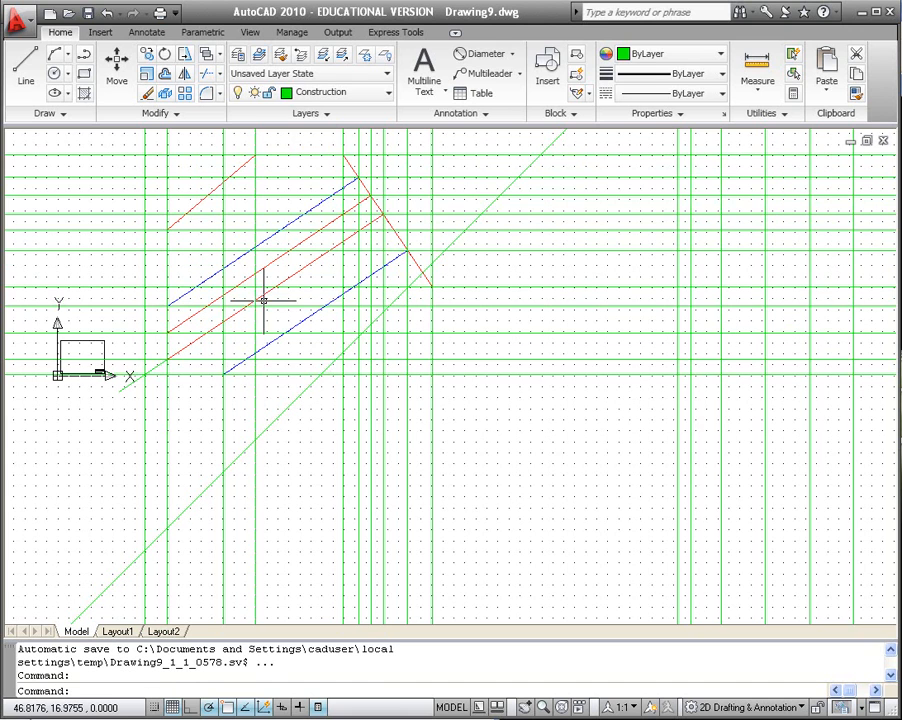
- Bring all objects of the front and top views in front of the construction lines
scroll(445, 500, "down", 3)
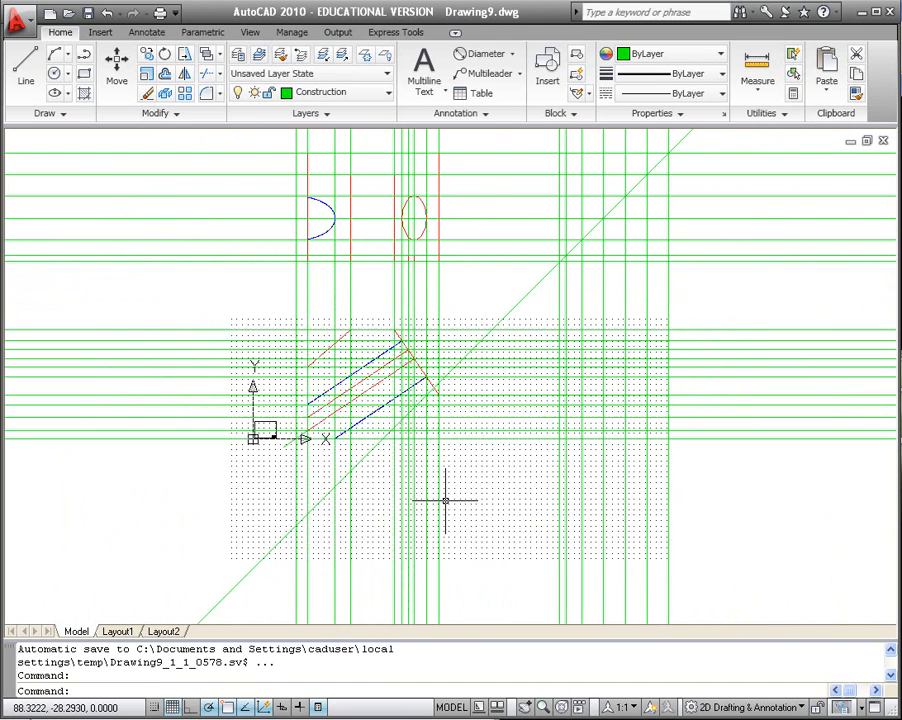
middle_click_drag(503, 506, 390, 535)
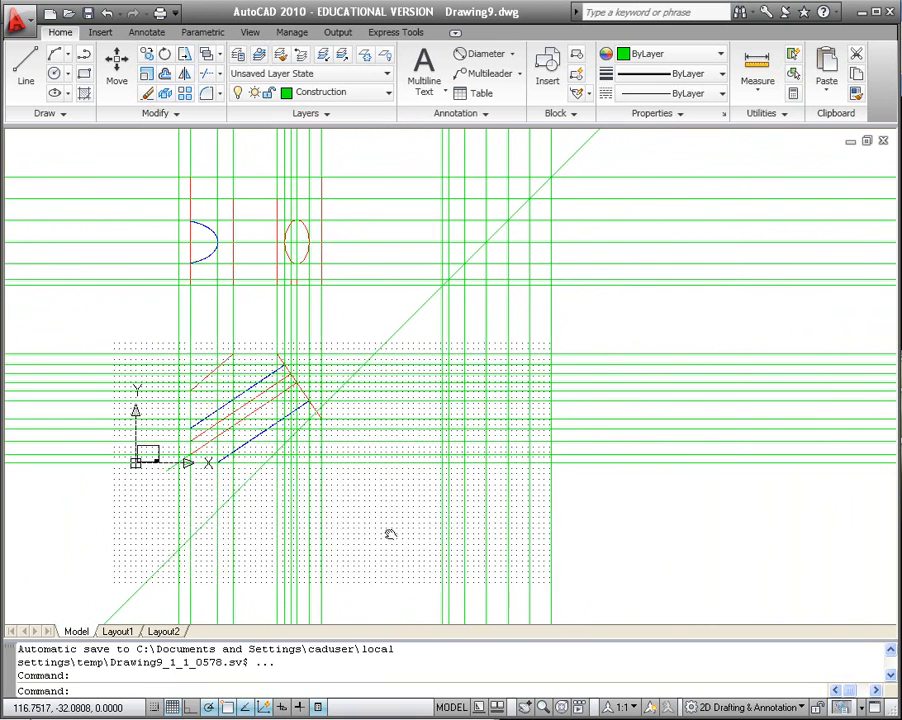
left_click(115, 151)
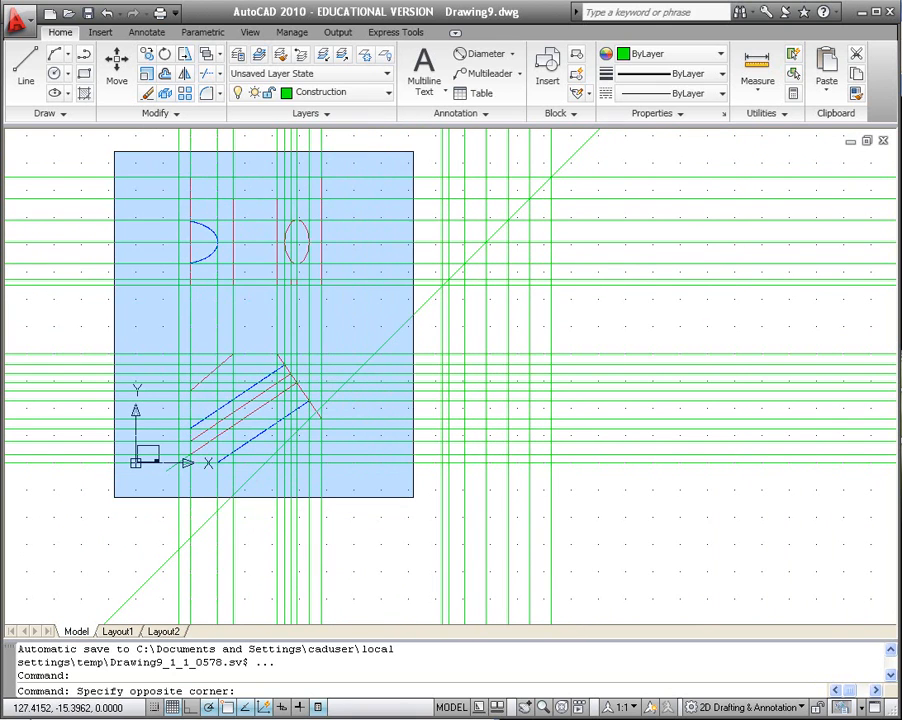
left_click(397, 490)
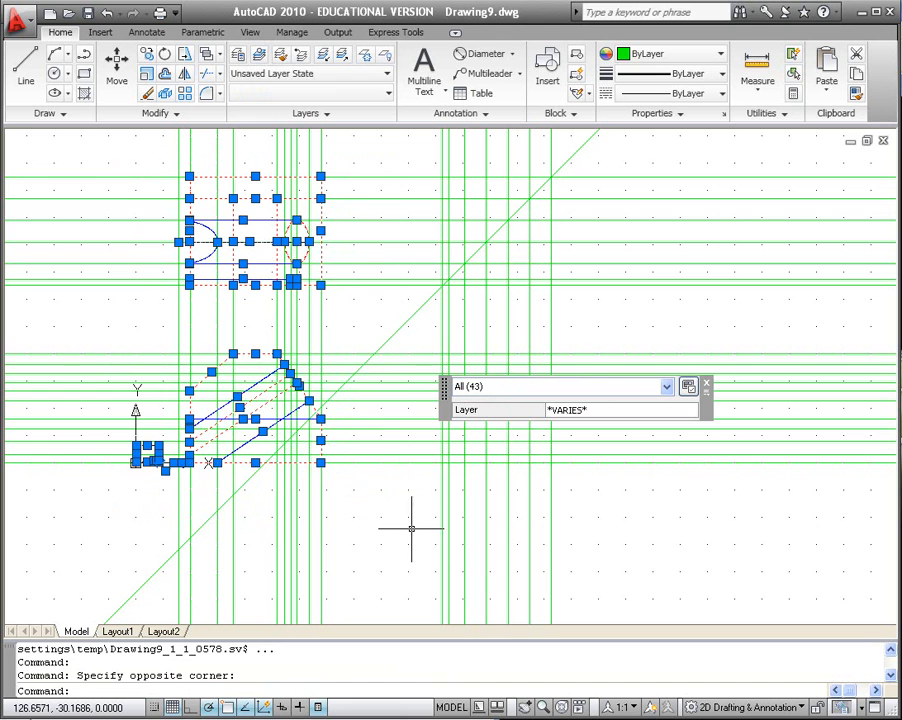
left_click(205, 57)
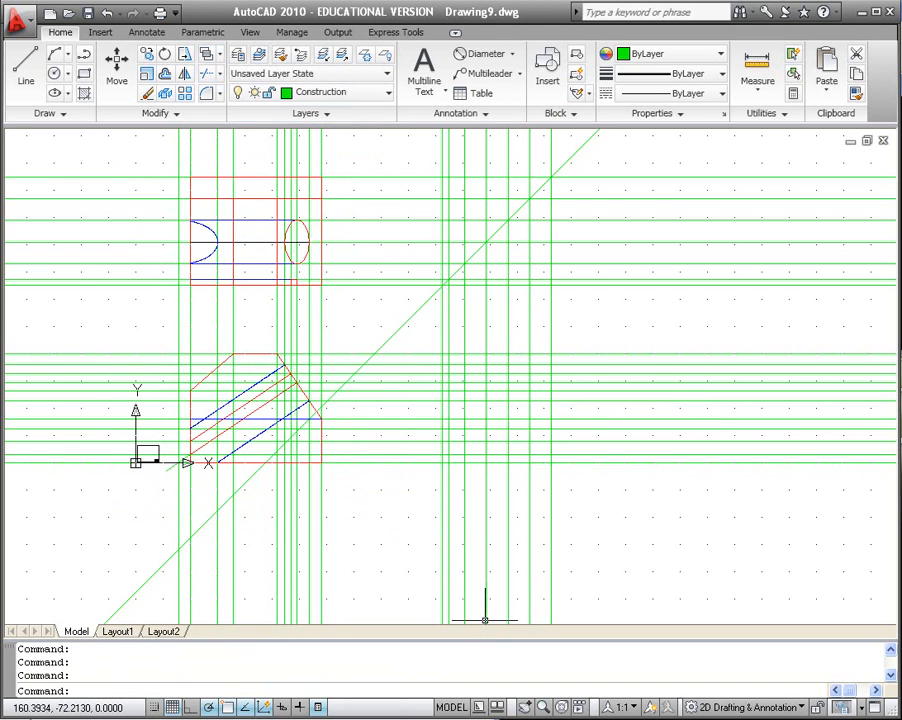
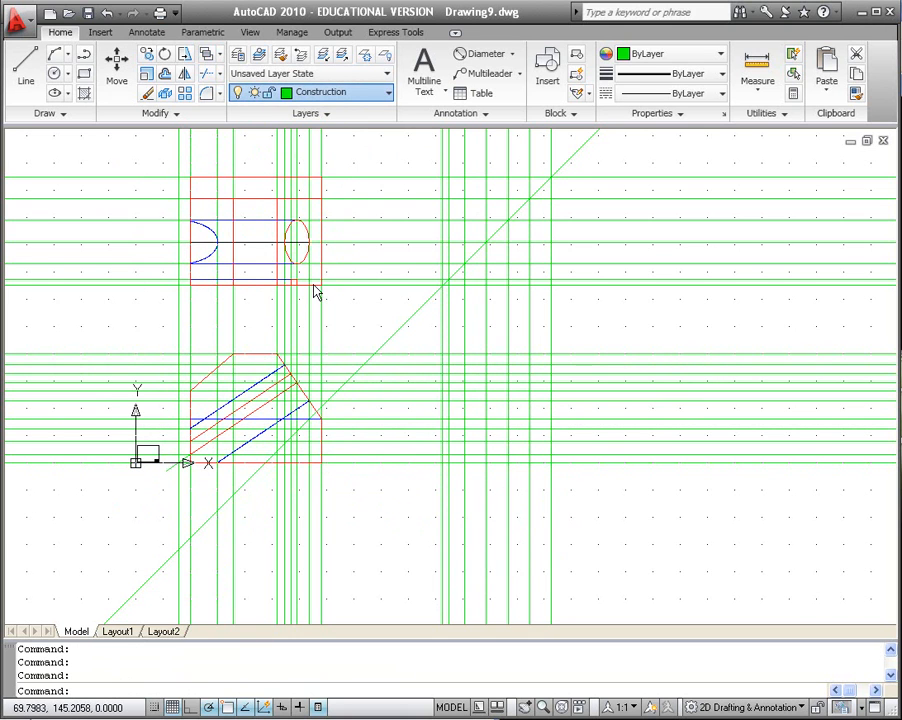
- Draw the side view's stepped outline on the Visible layer, 50 wide and 50 high, with a 10-wide ledge at height 20 on the right
left_click(31, 72)
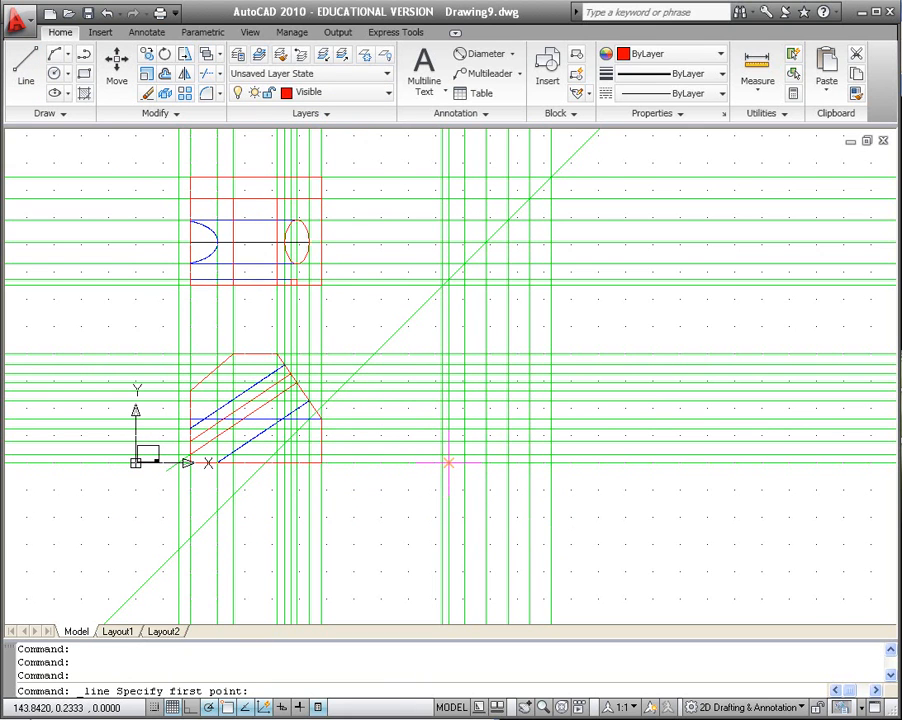
left_click(441, 462)
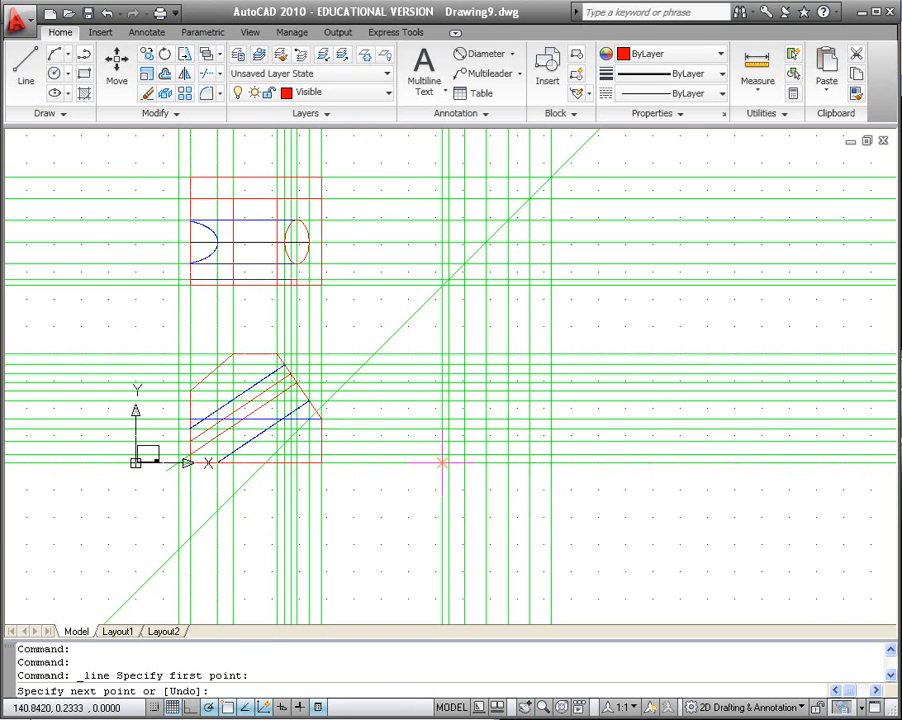
left_click(547, 462)
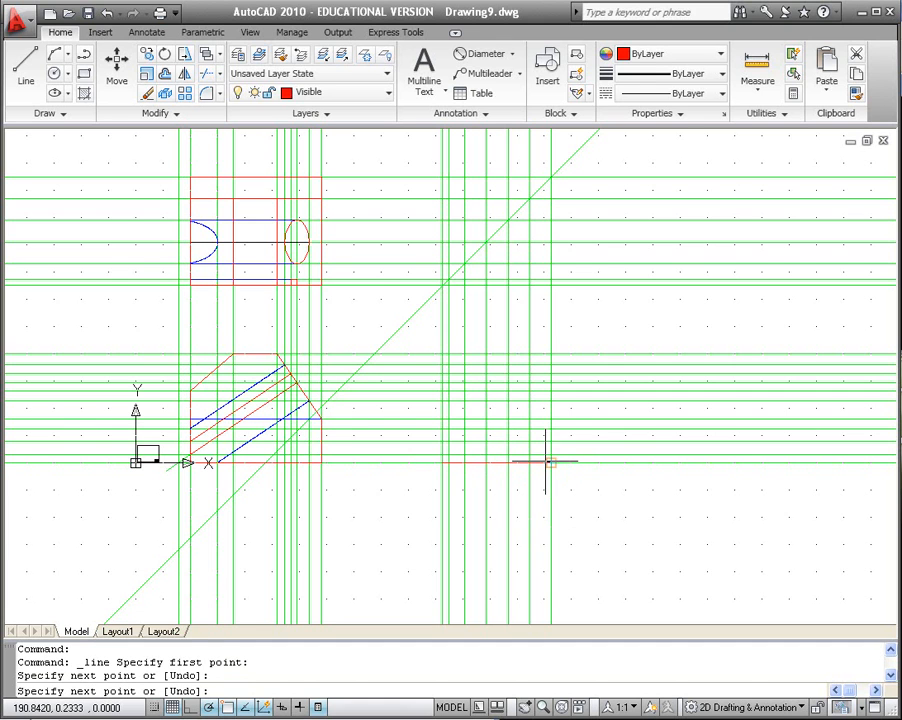
left_click(551, 418)
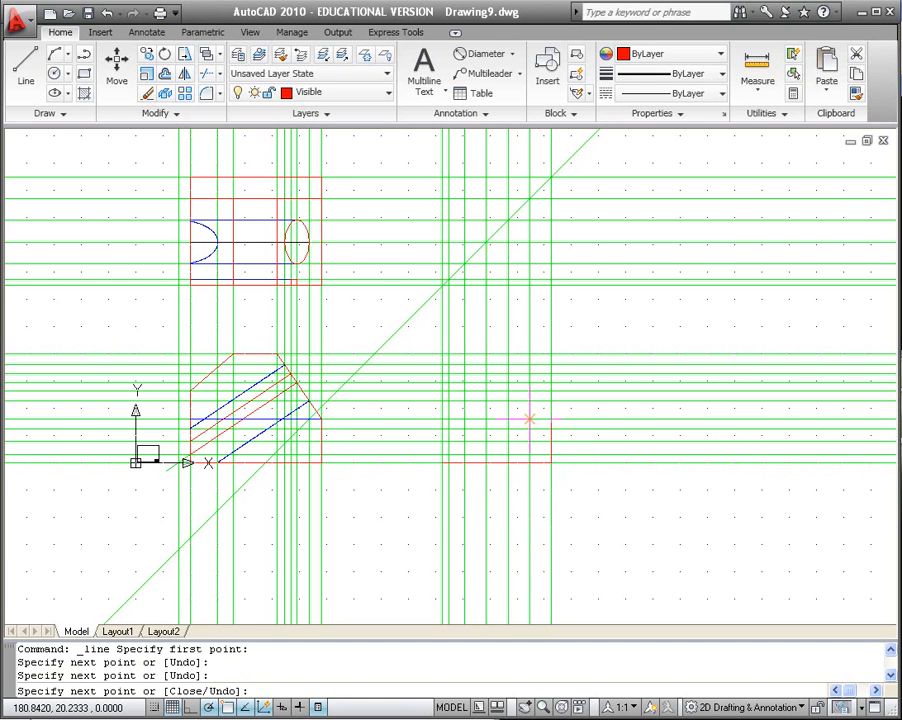
left_click(529, 418)
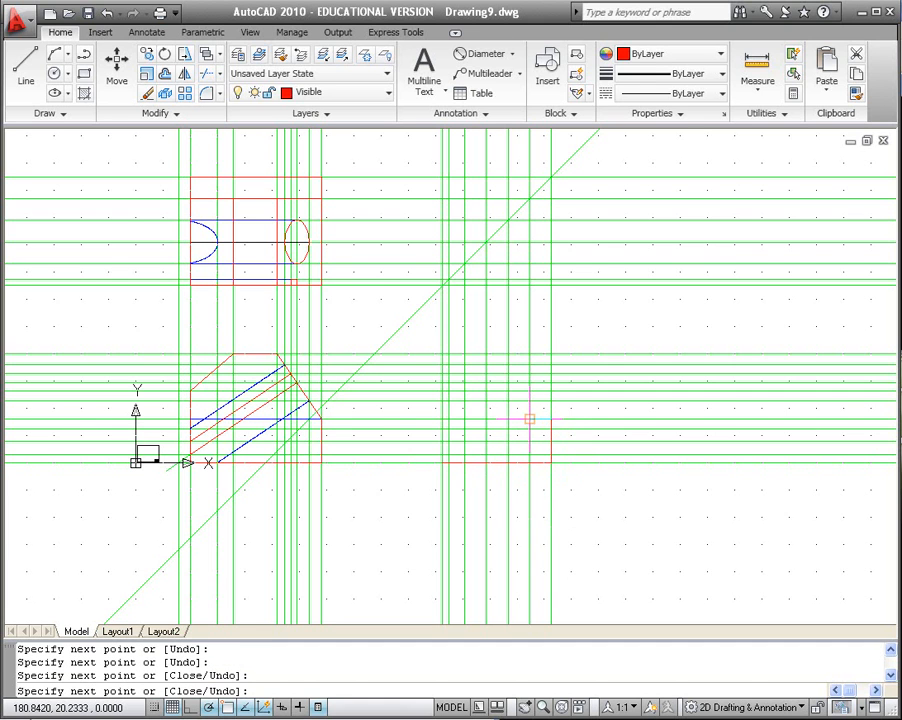
left_click(529, 354)
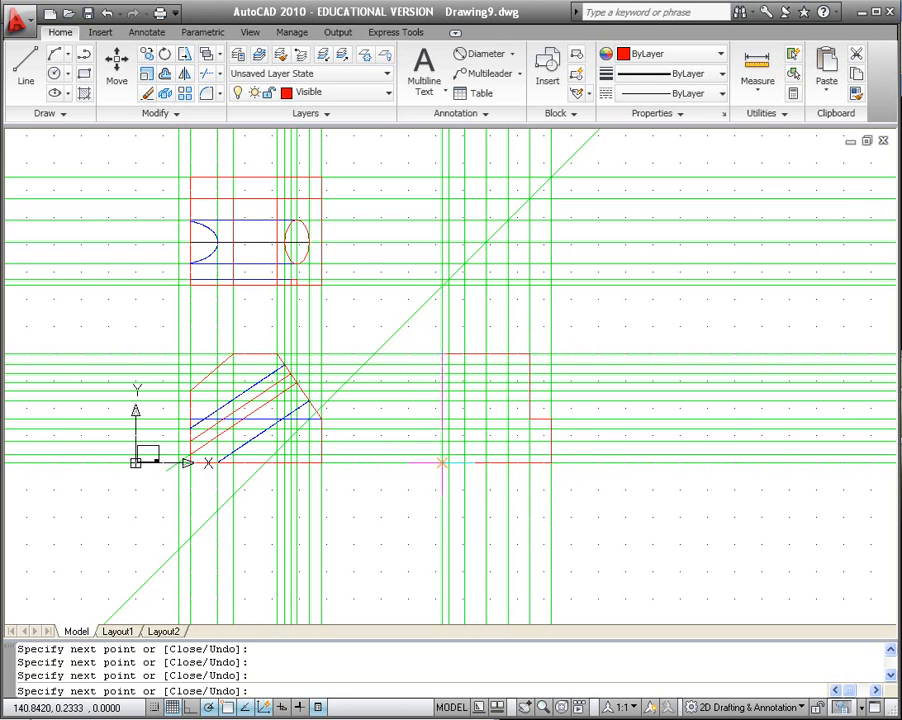
left_click(441, 462)
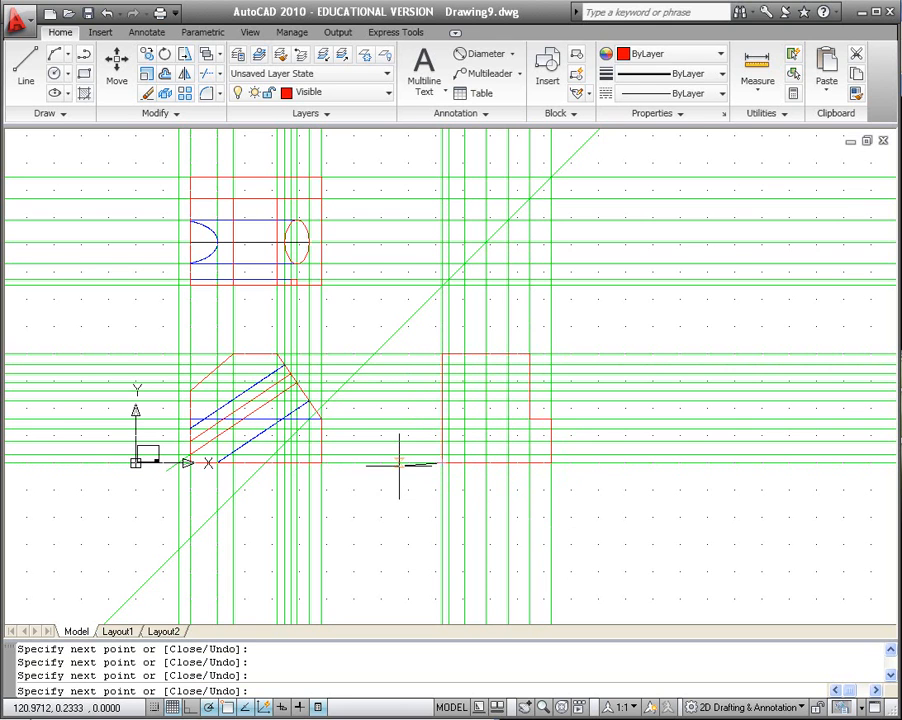
key("Escape")
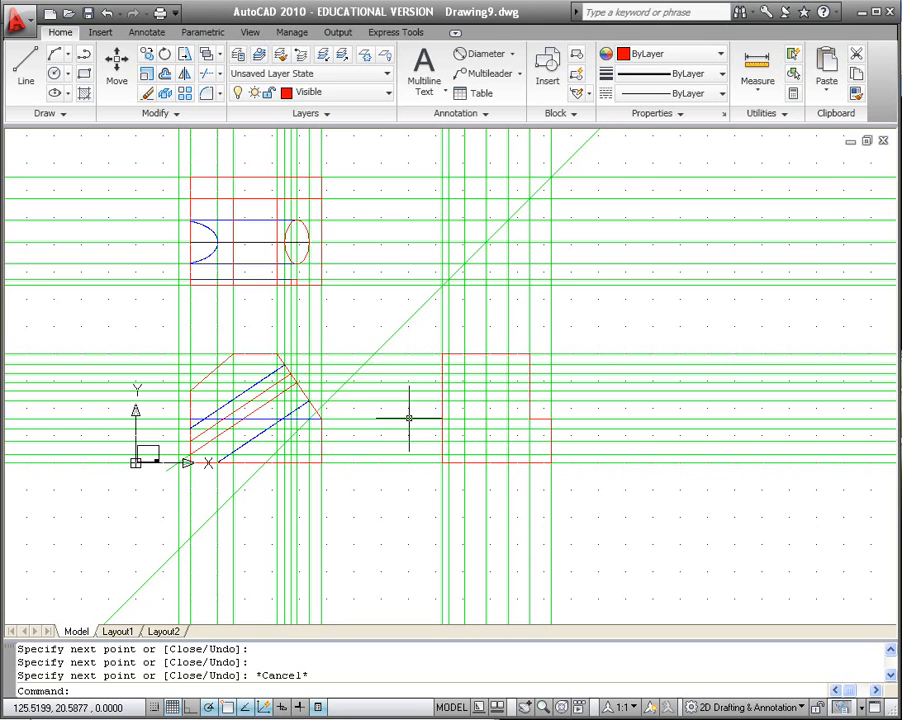
- Draw a small three-sided notch on the Visible layer against the side view's left edge near the top, 3 wide and about 4 high
left_click(34, 82)
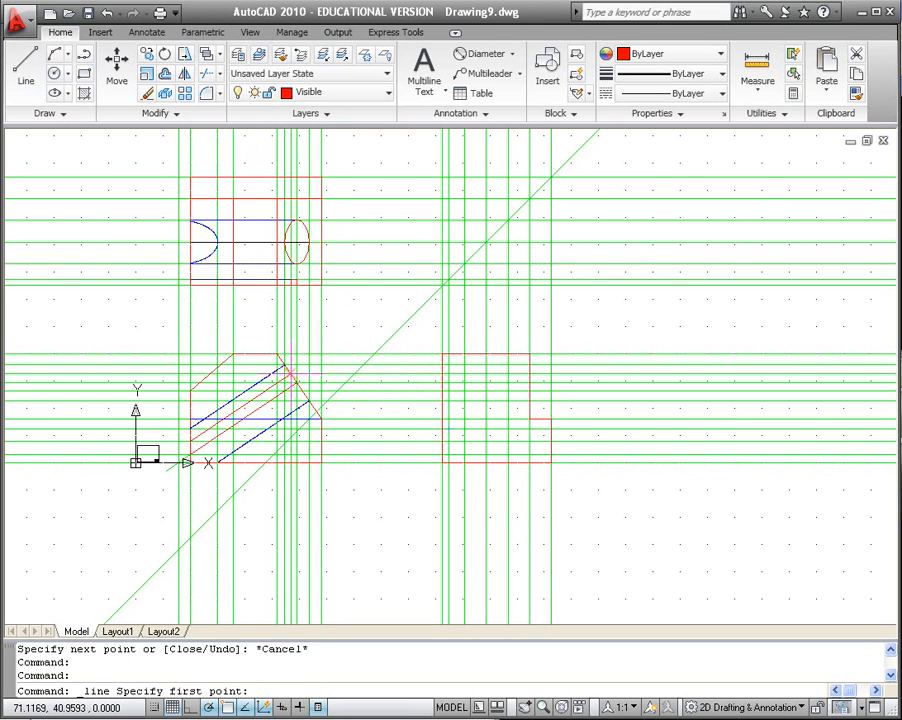
scroll(455, 388, "up", 2)
scroll(455, 388, "up", 1)
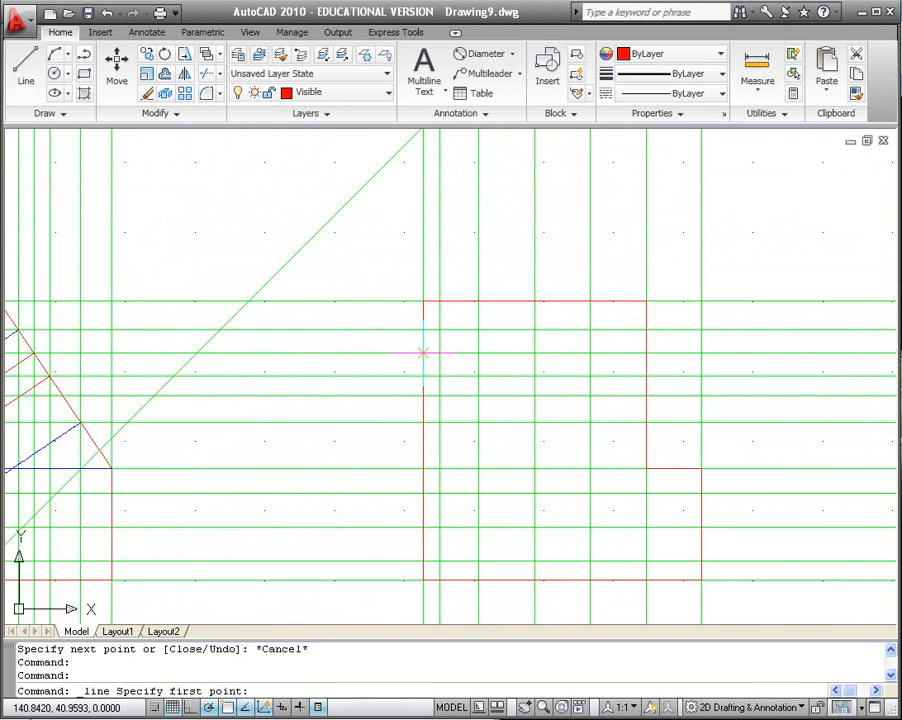
left_click(439, 354)
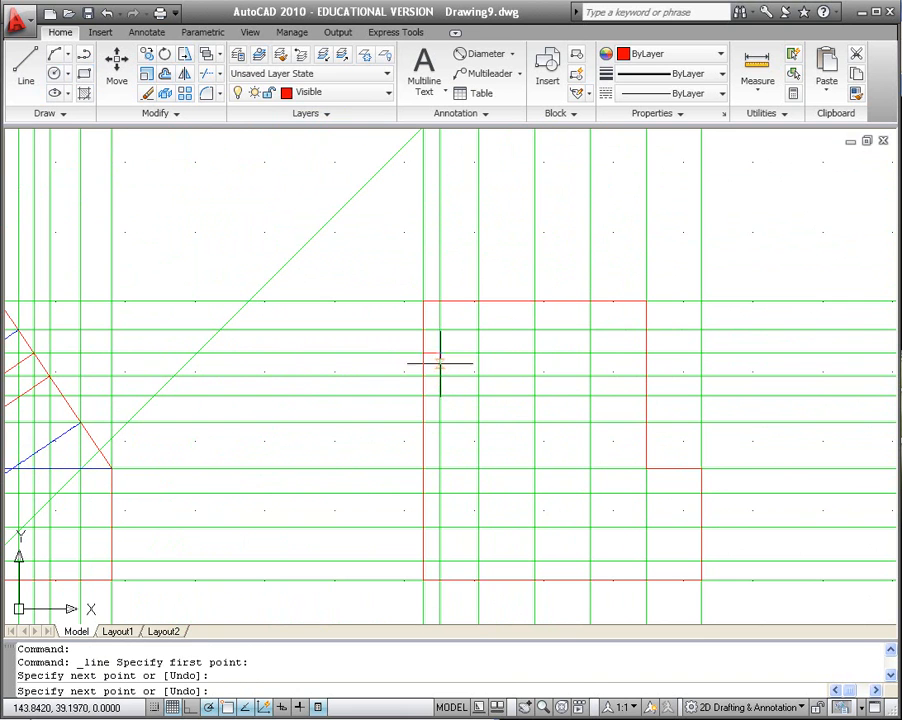
left_click(439, 374)
left_click(422, 376)
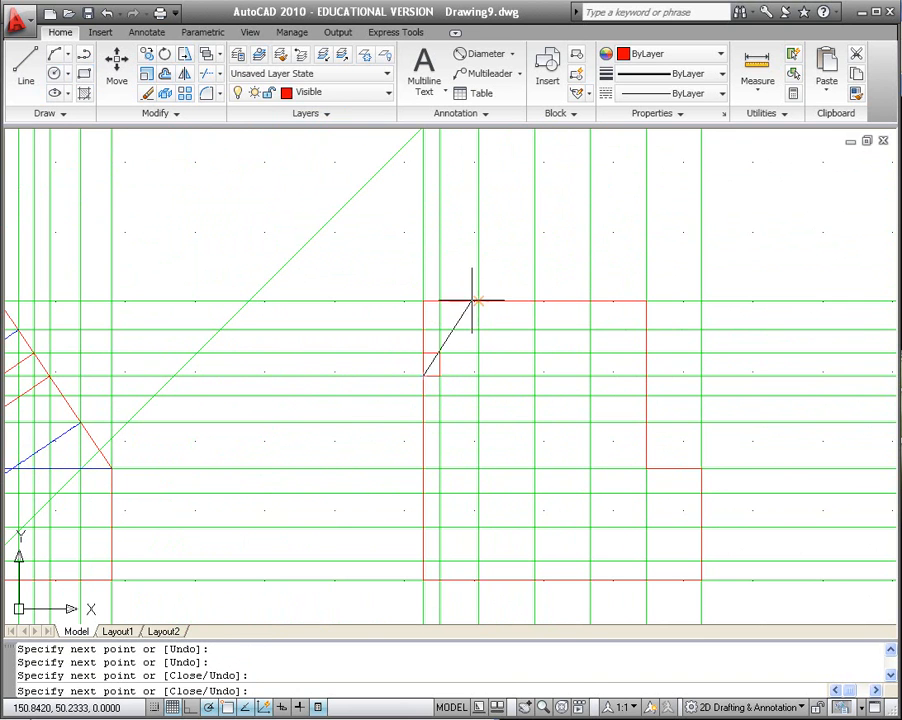
key("Escape")
- Draw a 3-wide, three-sided notch on the Hidden layer low on the side view's left edge, level with the visible slanted lines' left ends
mouse_move(311, 415)
middle_mouse_down()
mouse_move(540, 361)
mouse_move(632, 357)
middle_mouse_up()
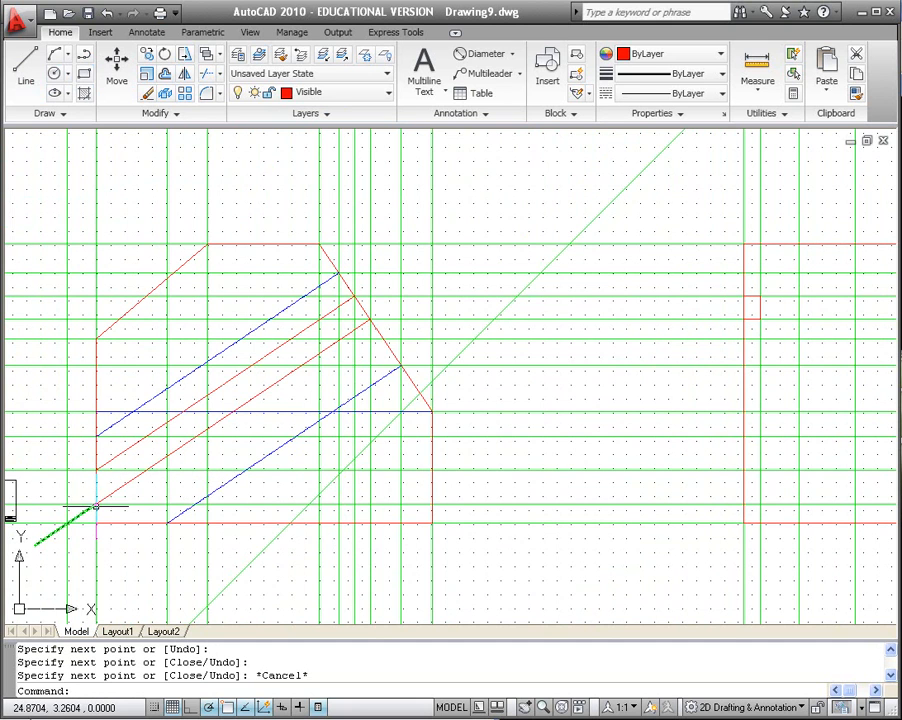
middle_click_drag(538, 492, 331, 496)
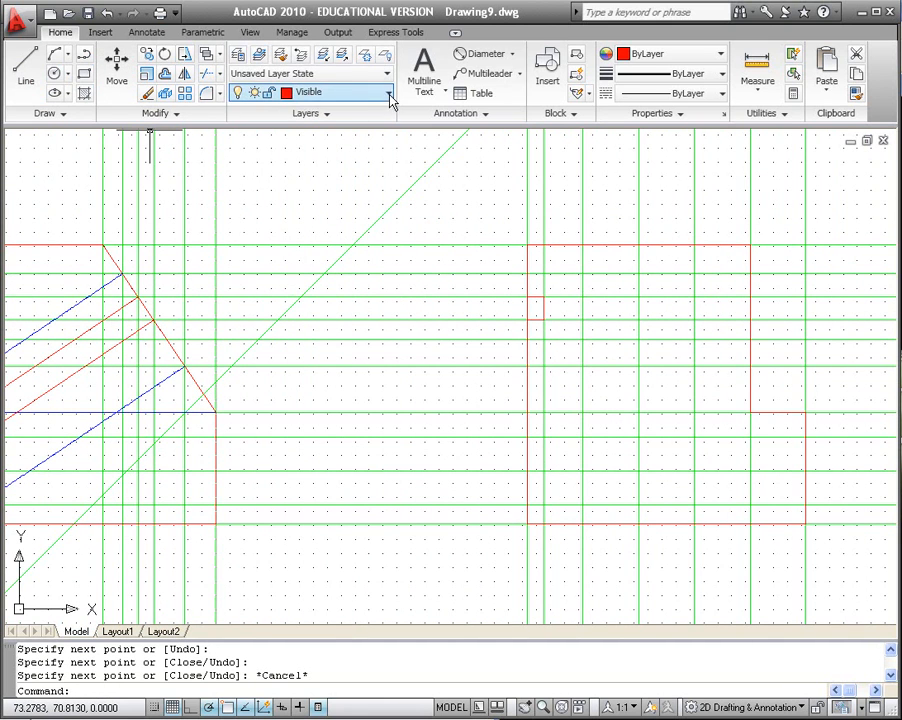
left_click(338, 235)
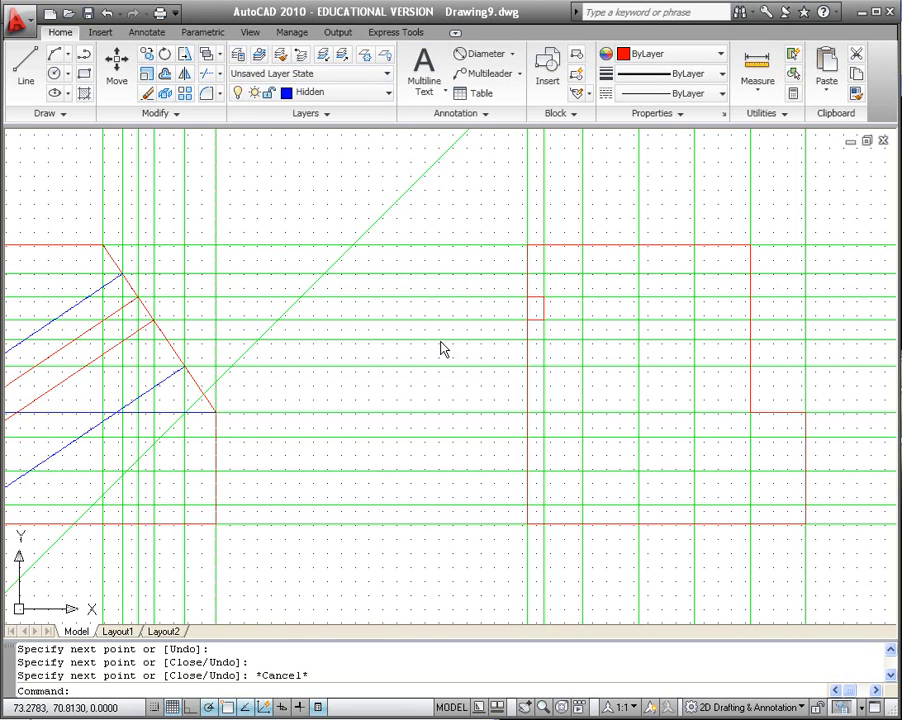
left_click(26, 65)
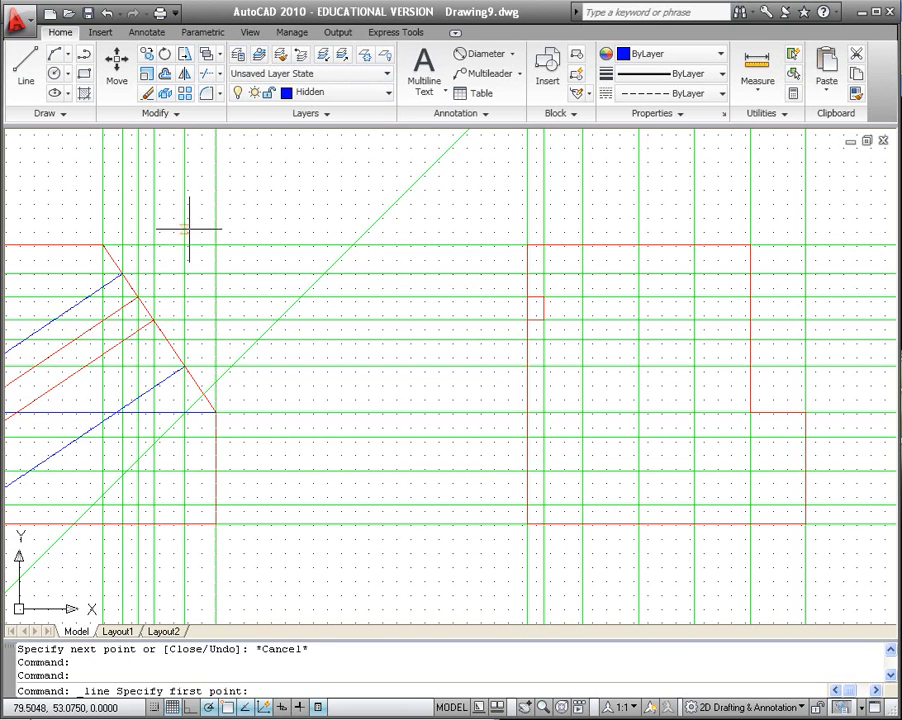
left_click(527, 471)
left_click(543, 471)
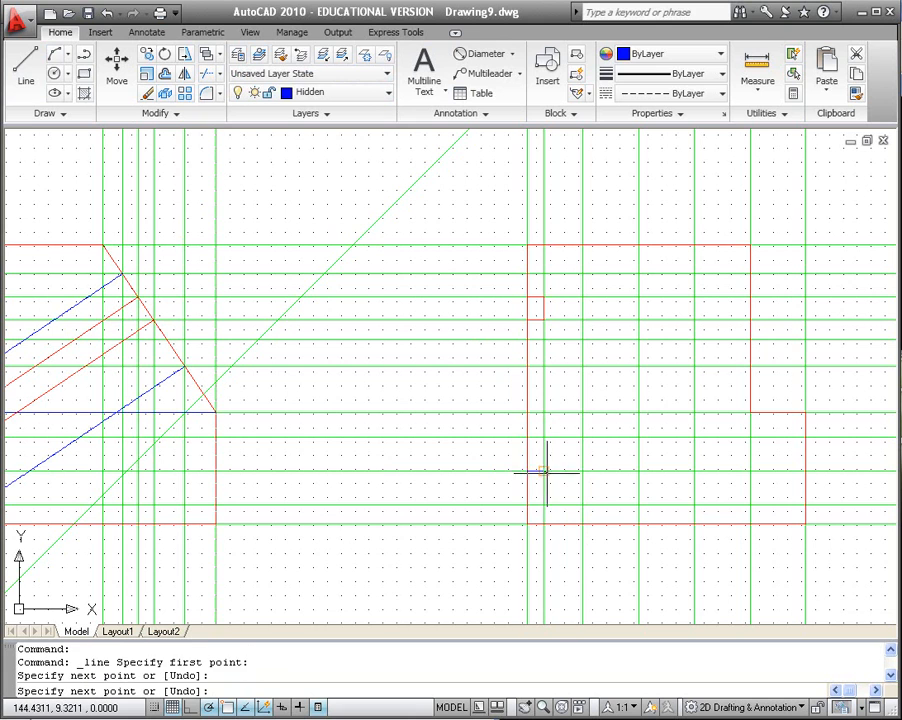
left_click(543, 504)
left_click(527, 504)
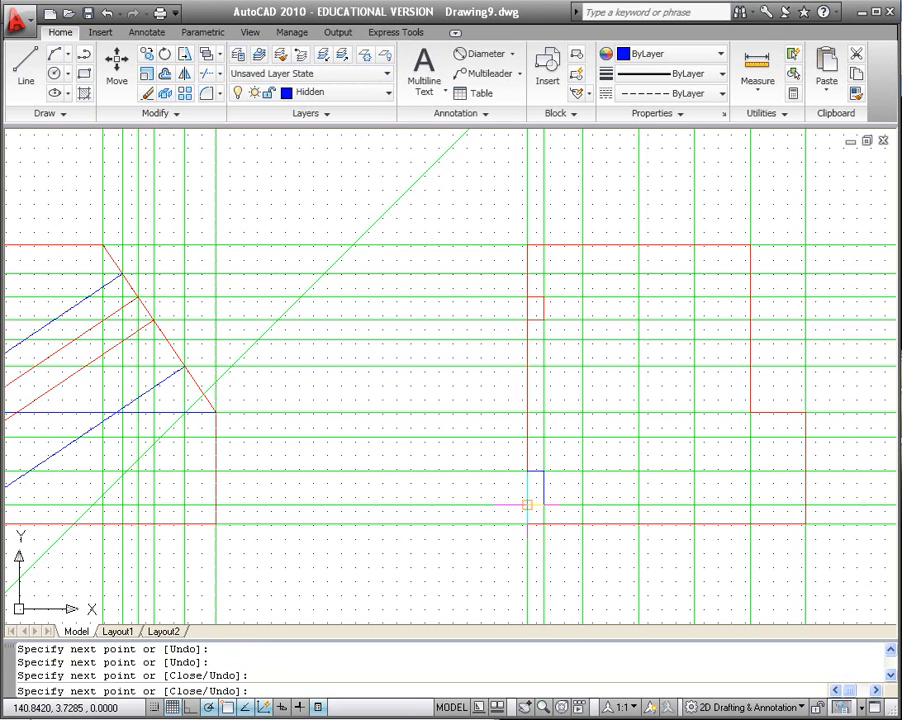
key("Escape")
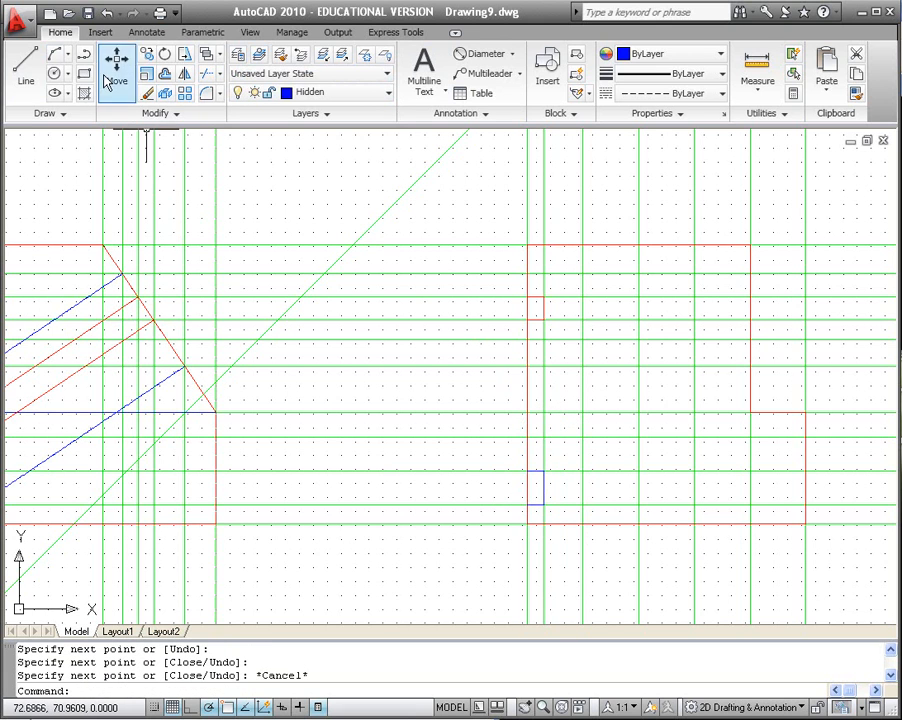
- Draw a vertical hidden line from the lower notch's upper-right corner to the upper notch's lower-right corner
left_click(26, 65)
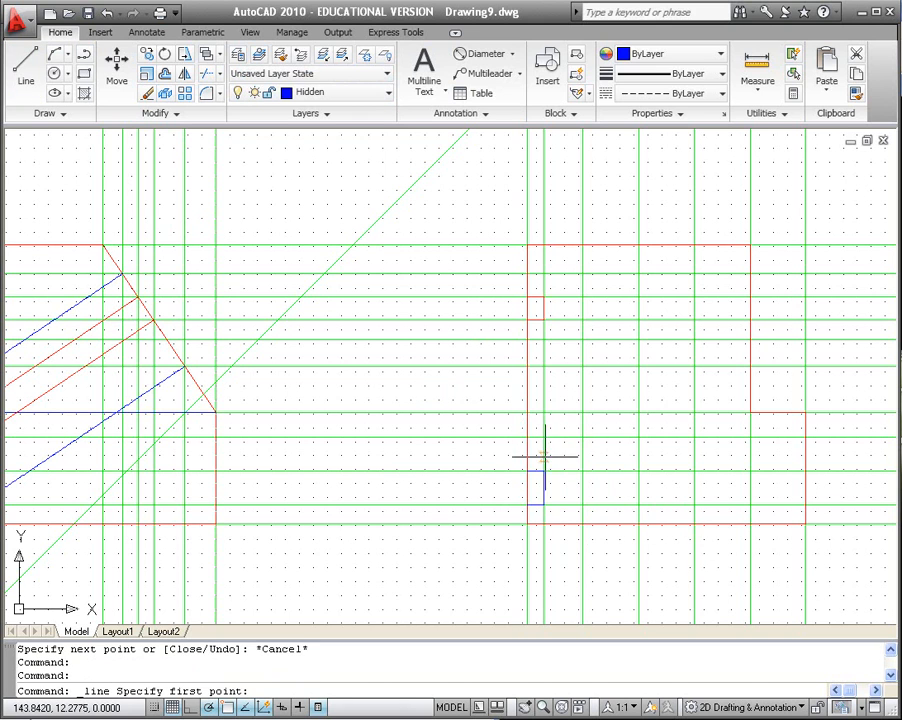
left_click(543, 471)
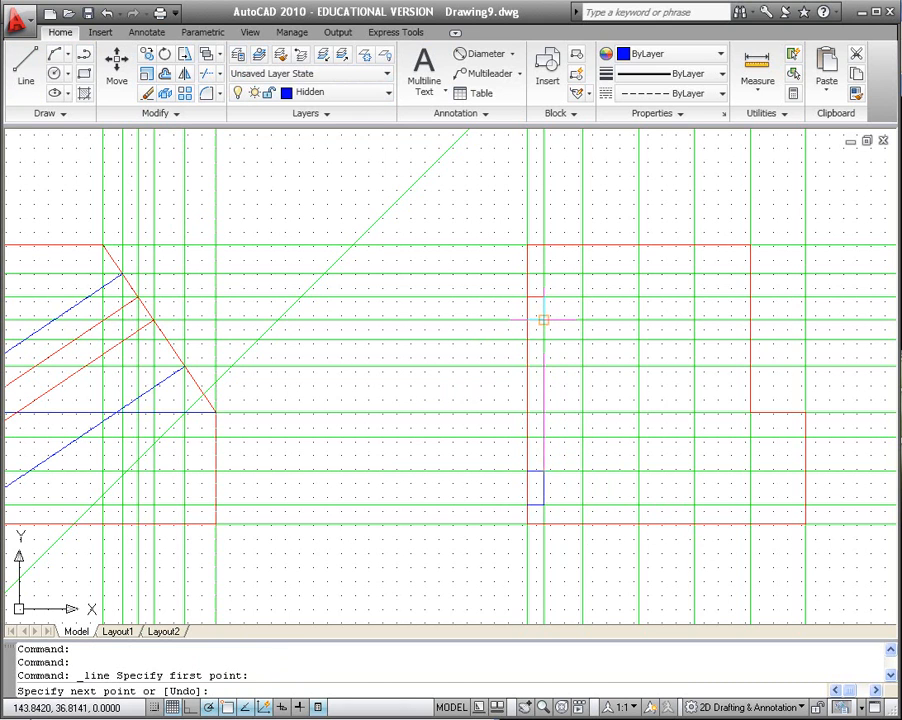
left_click(543, 320)
key("Escape")
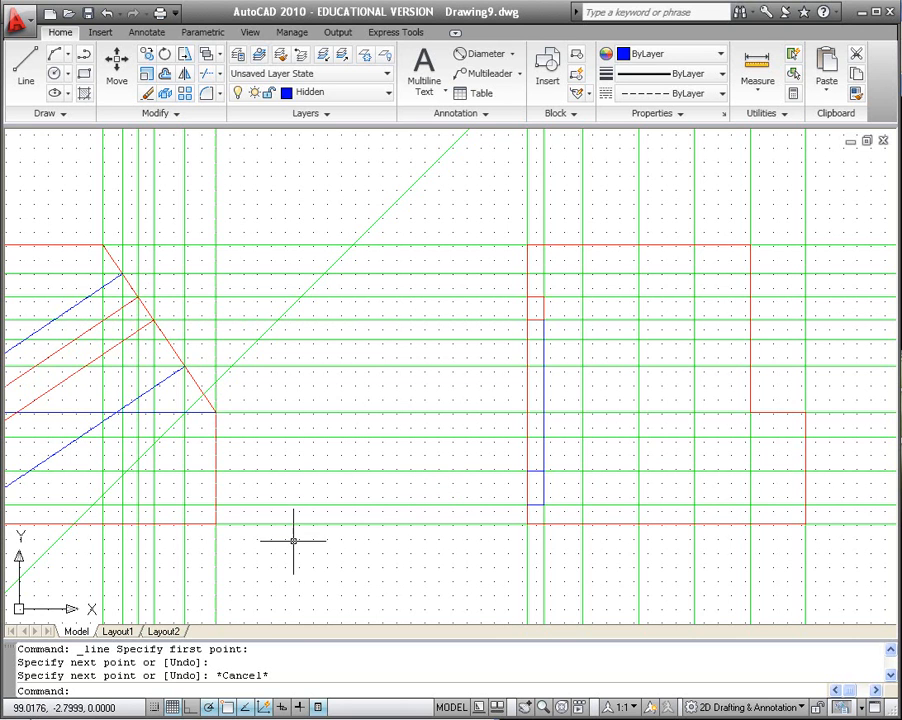
- Draw a center-based ellipse on the Visible layer in the side view's upper part, 20 wide and about 16.6 high
middle_click_drag(300, 537, 328, 530)
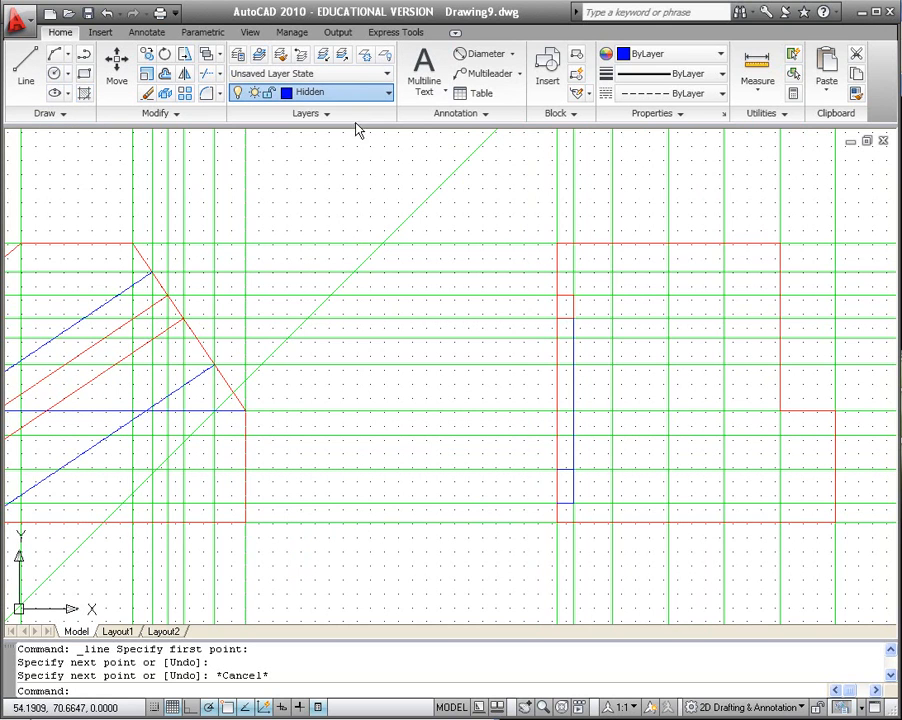
left_click(313, 278)
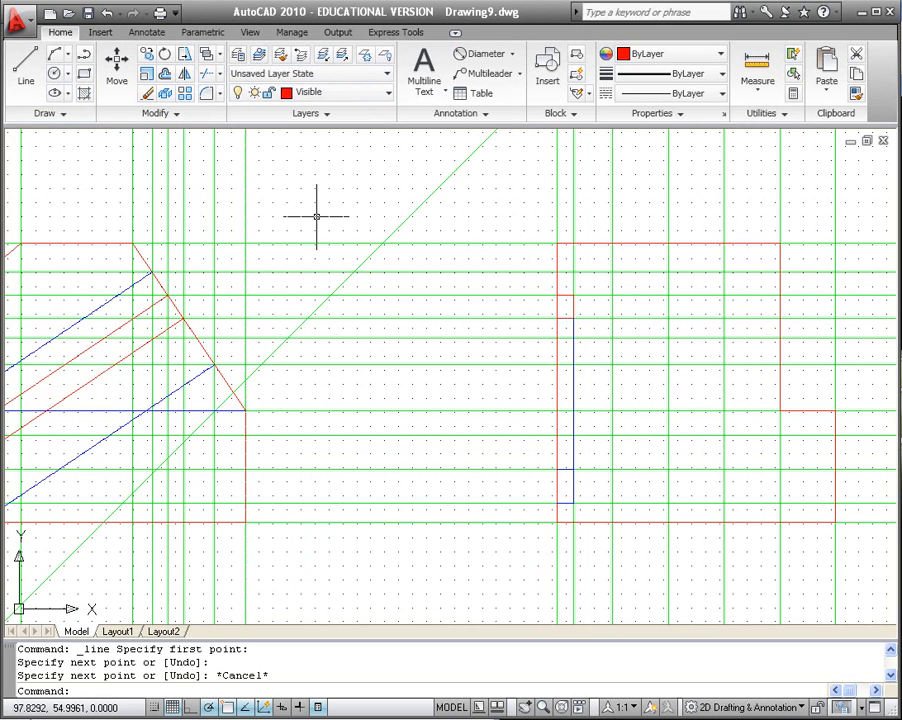
left_click(56, 92)
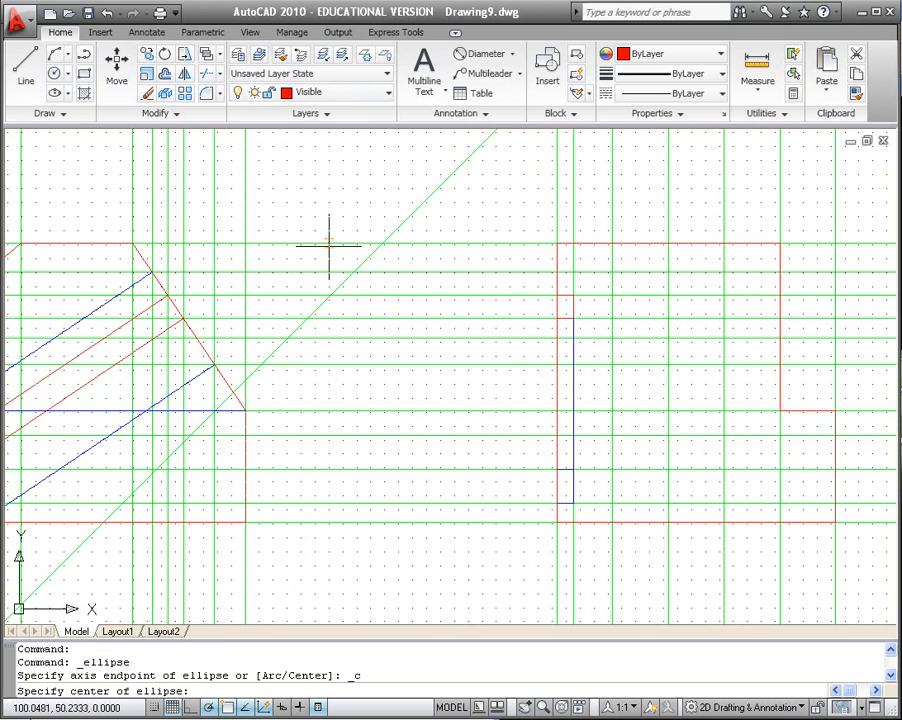
left_click(668, 318)
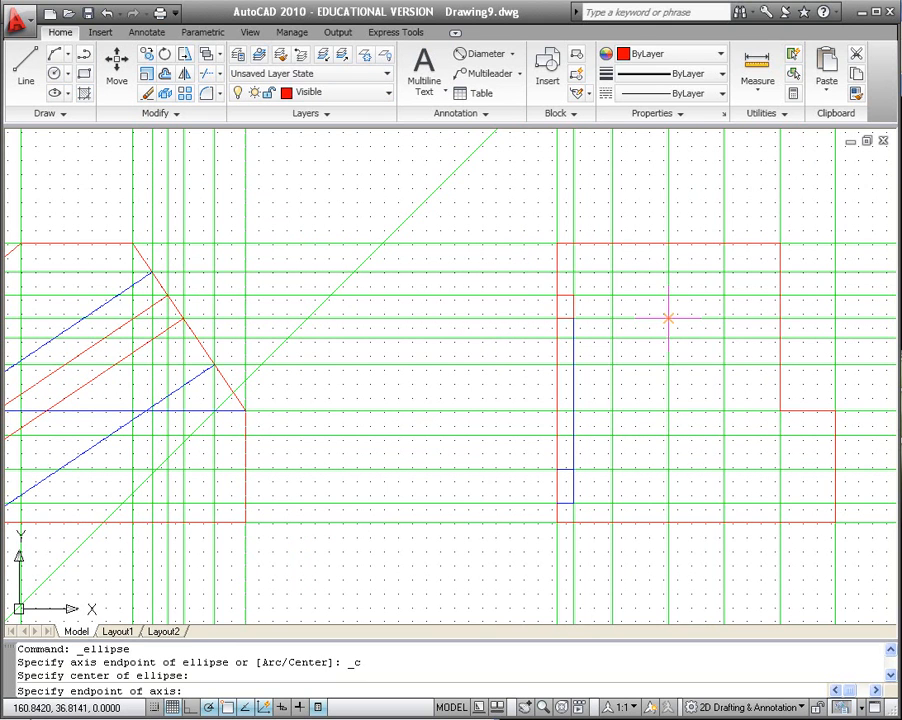
left_click(725, 318)
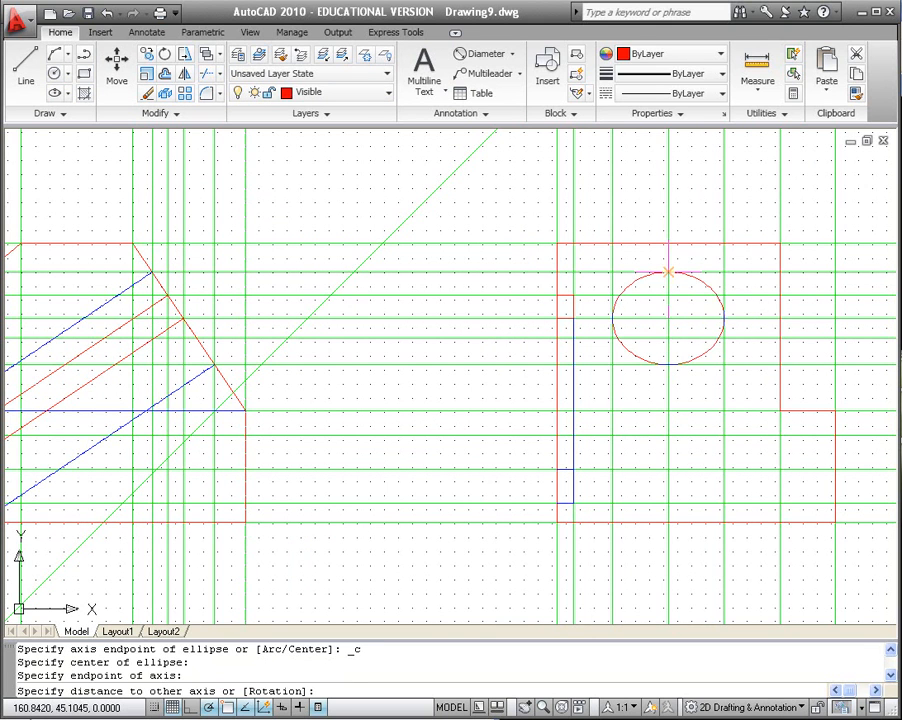
left_click(668, 272)
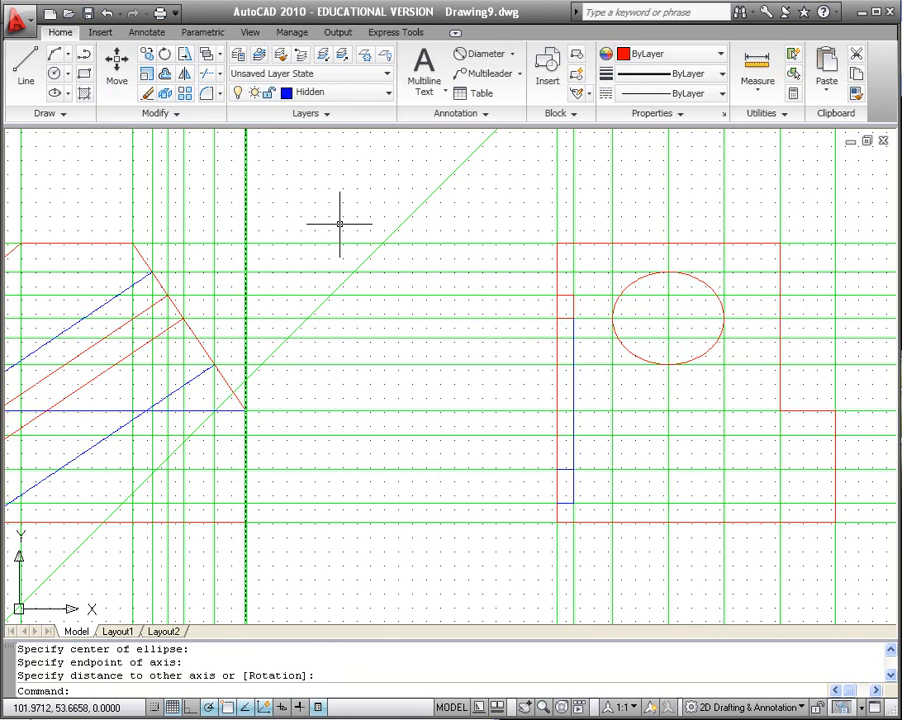
- Draw two vertical lines on the Hidden layer from the ellipse's left and right quadrants down to the side view's bottom edge
left_click(26, 70)
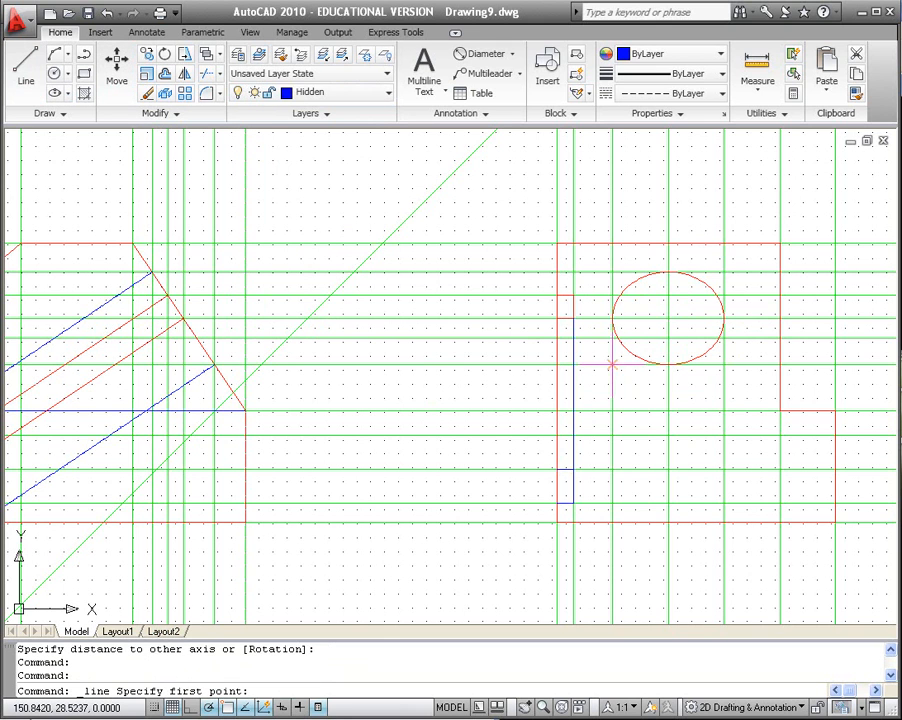
left_click(612, 318)
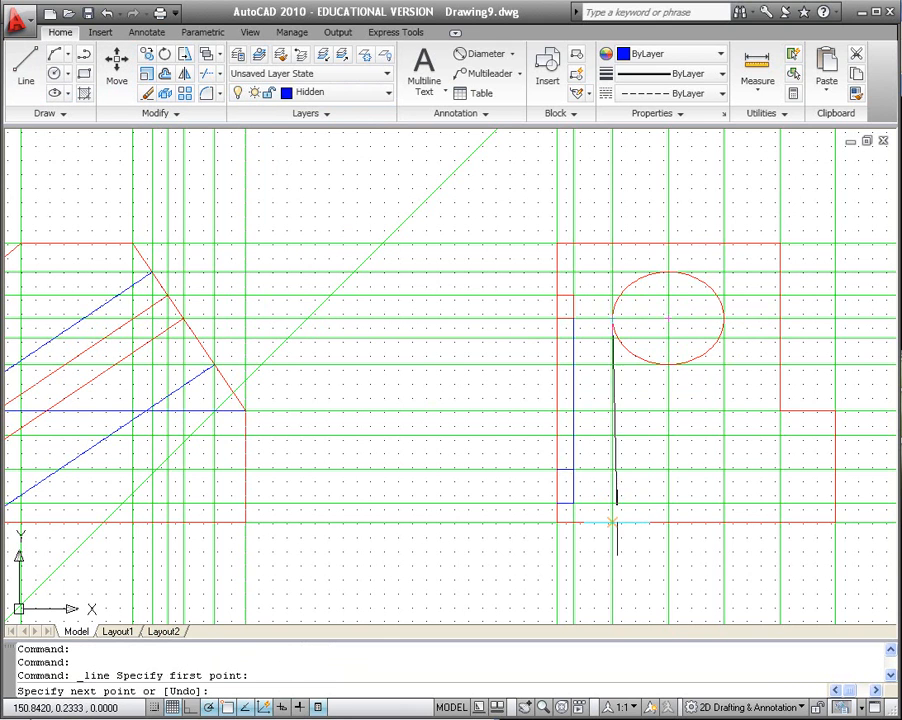
left_click(612, 521)
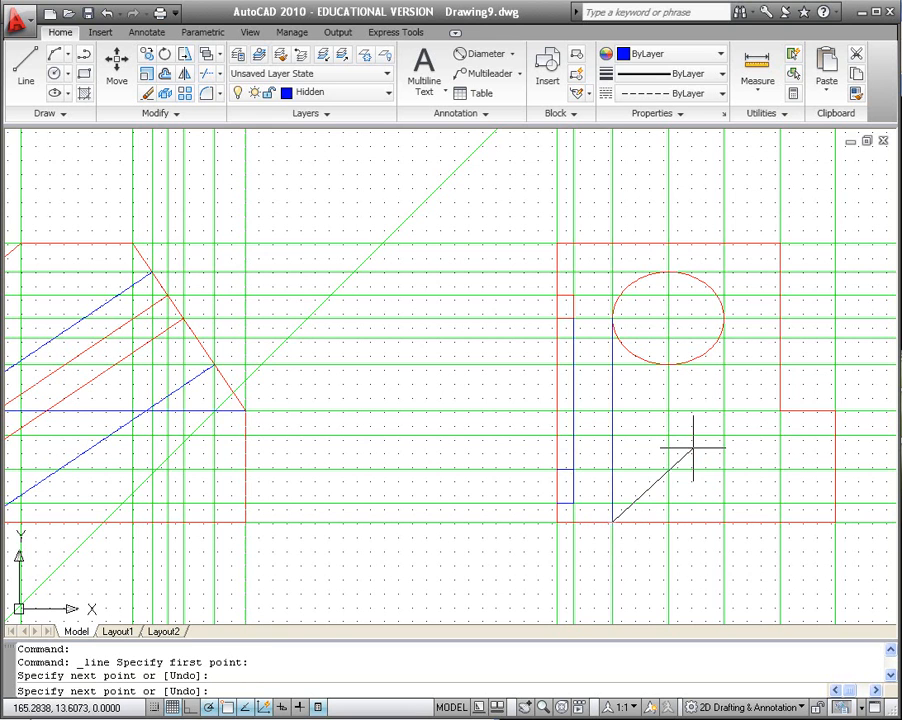
key("Escape")
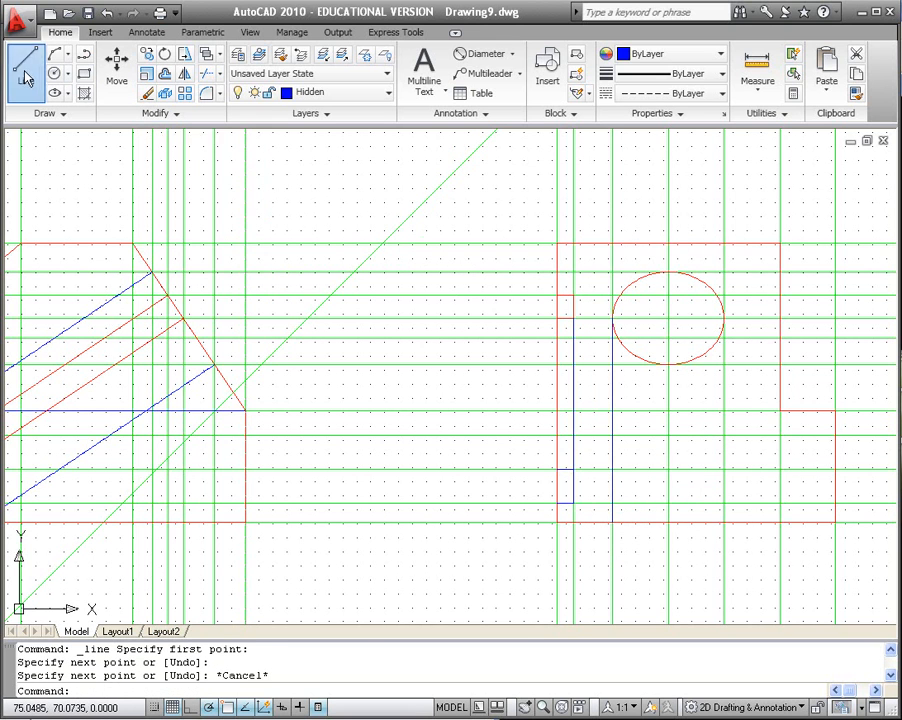
left_click(25, 68)
left_click(730, 345)
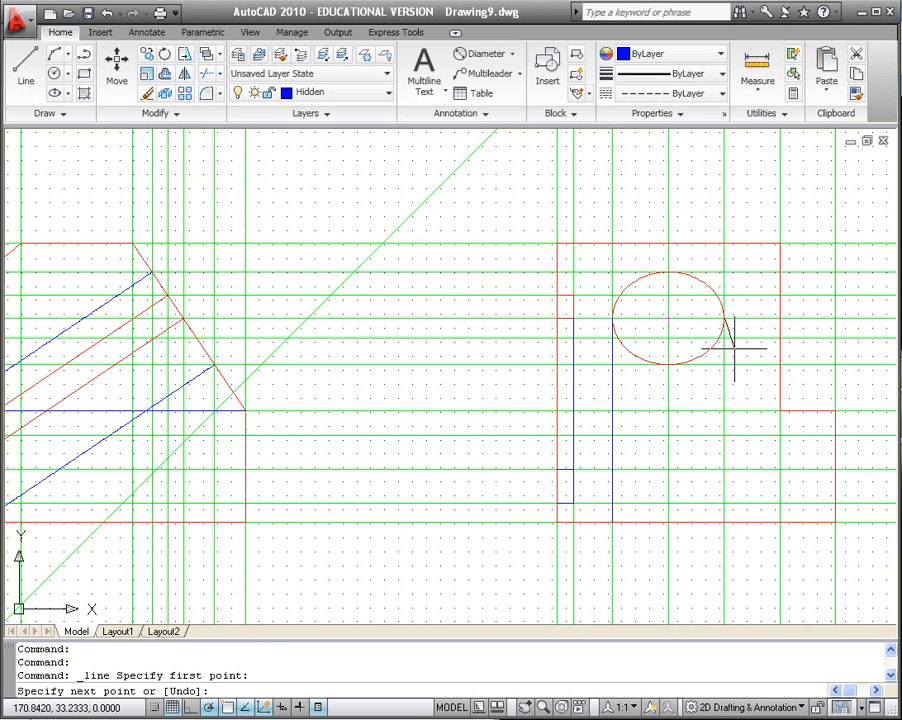
left_click(724, 521)
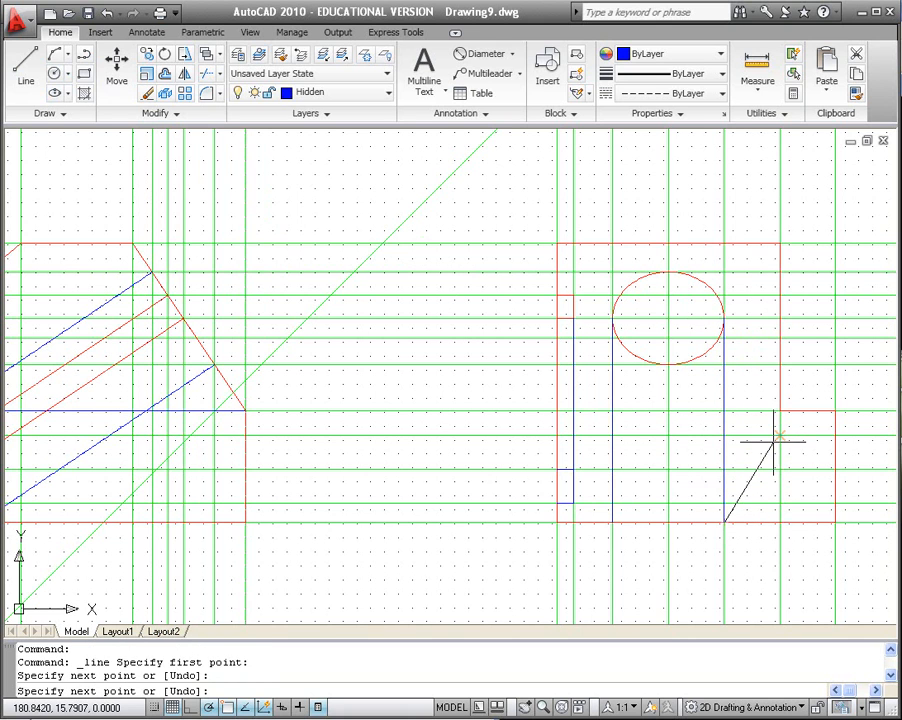
key("Escape")
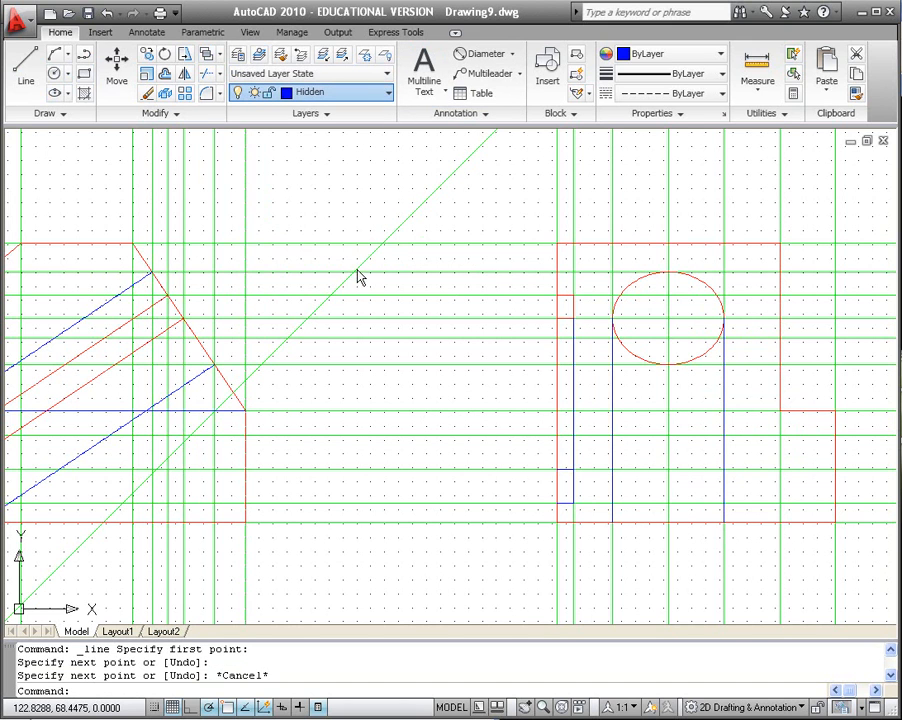
- Draw a vertical line on the Center layer from the ellipse's center to slightly below the side view's bottom edge
left_click(25, 62)
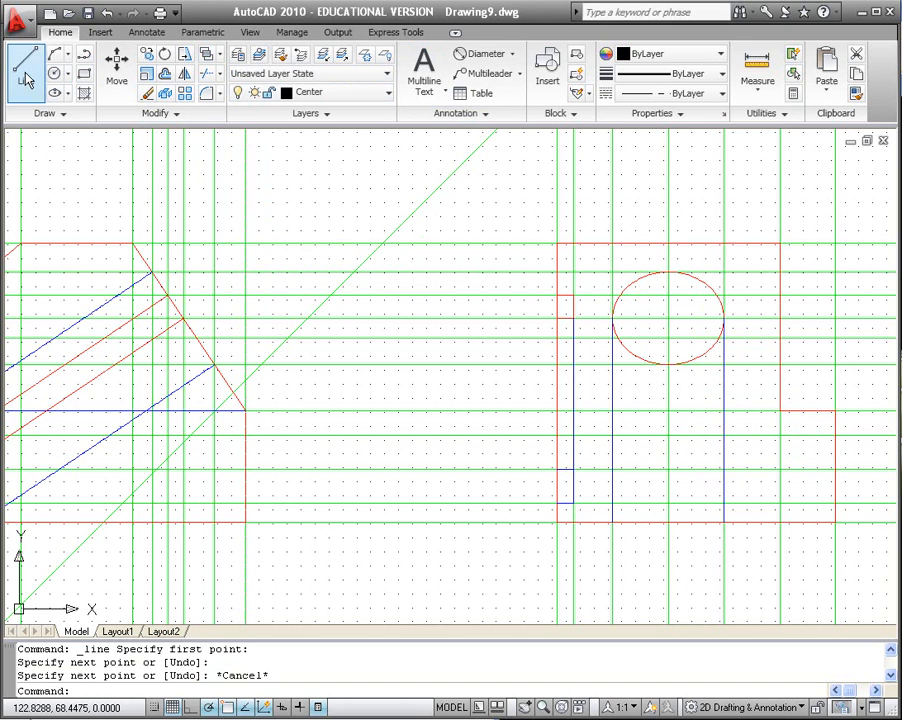
left_click(668, 318)
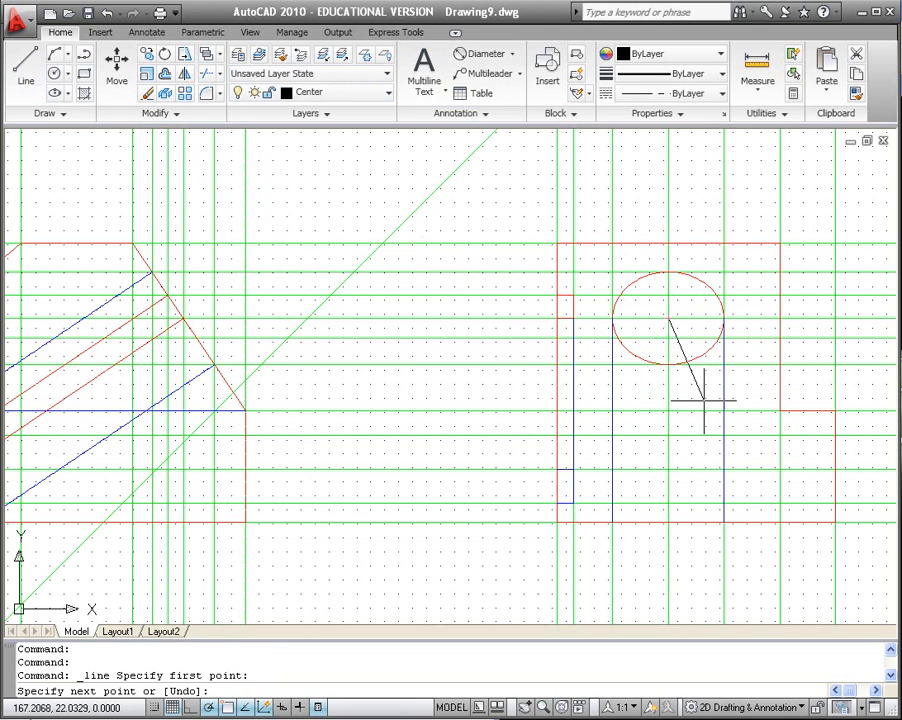
left_click(668, 547)
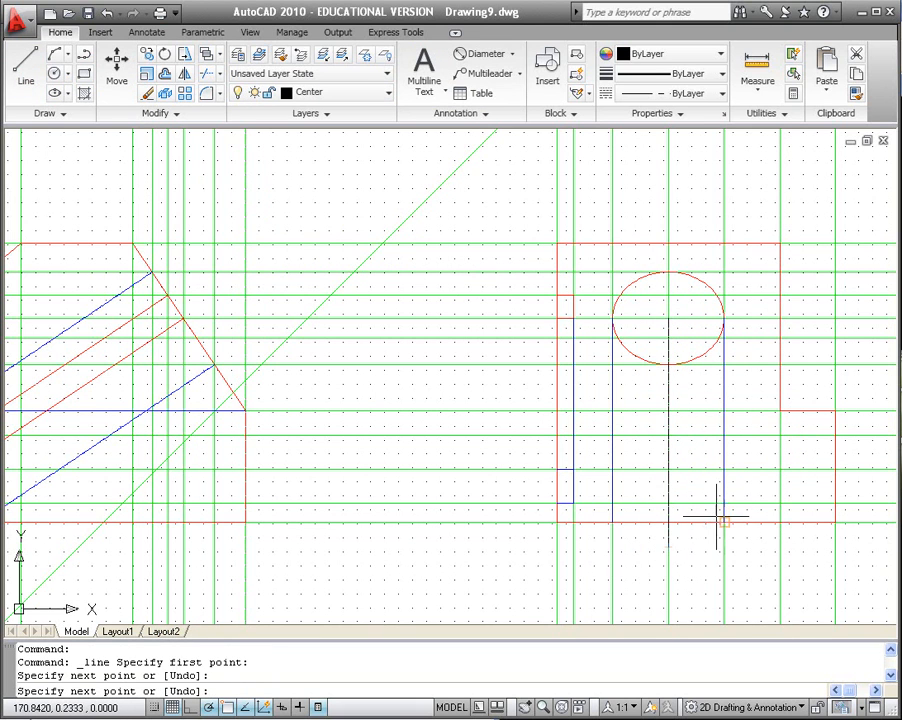
key("Escape")
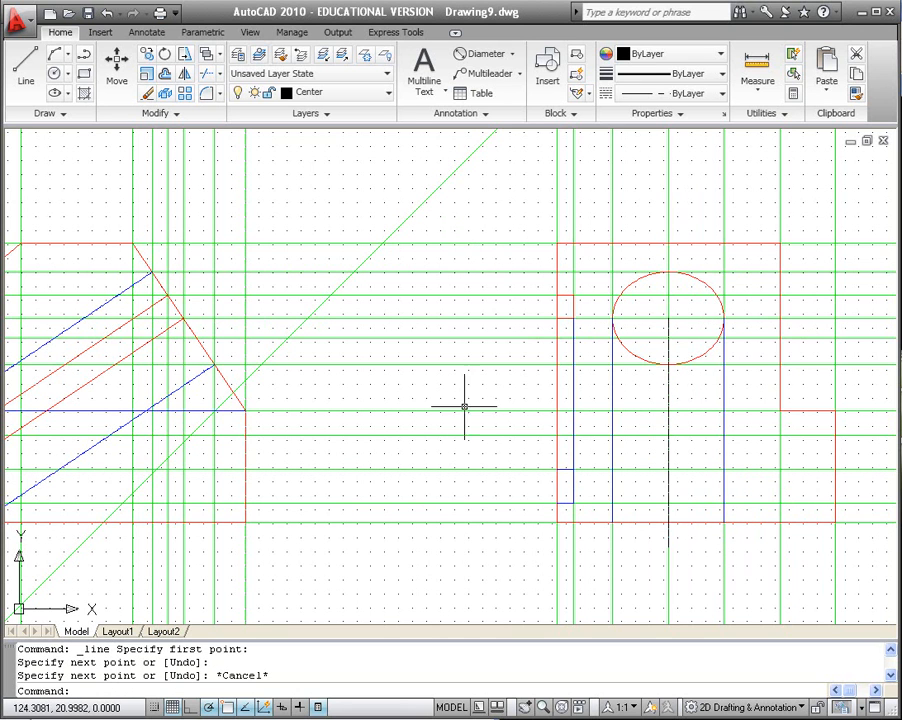
- Draw a center-based ellipse on the Hidden layer in the side view's lower part, 20 wide and about 24.1 high, centered on the center line
middle_click_drag(438, 448, 485, 434)
scroll(477, 439, "up", 2)
scroll(477, 439, "down", 3)
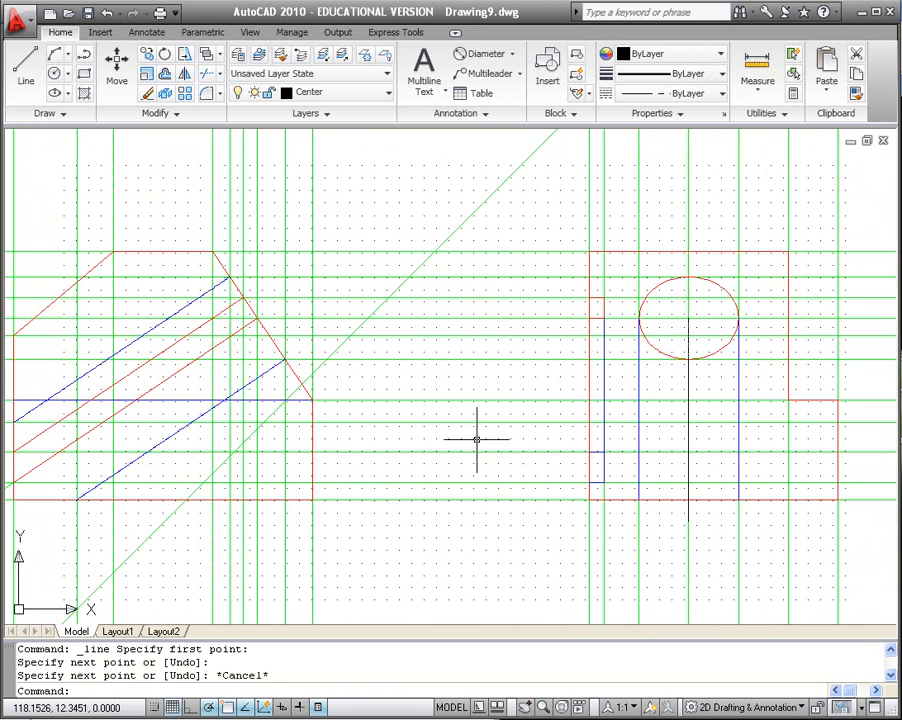
scroll(477, 439, "down", 3)
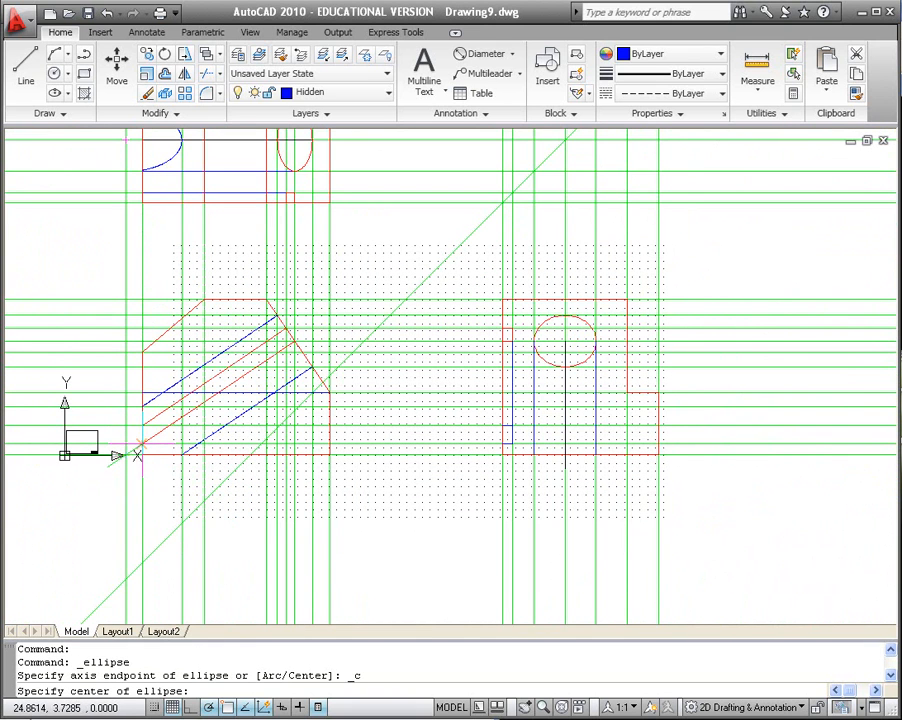
left_click(565, 443)
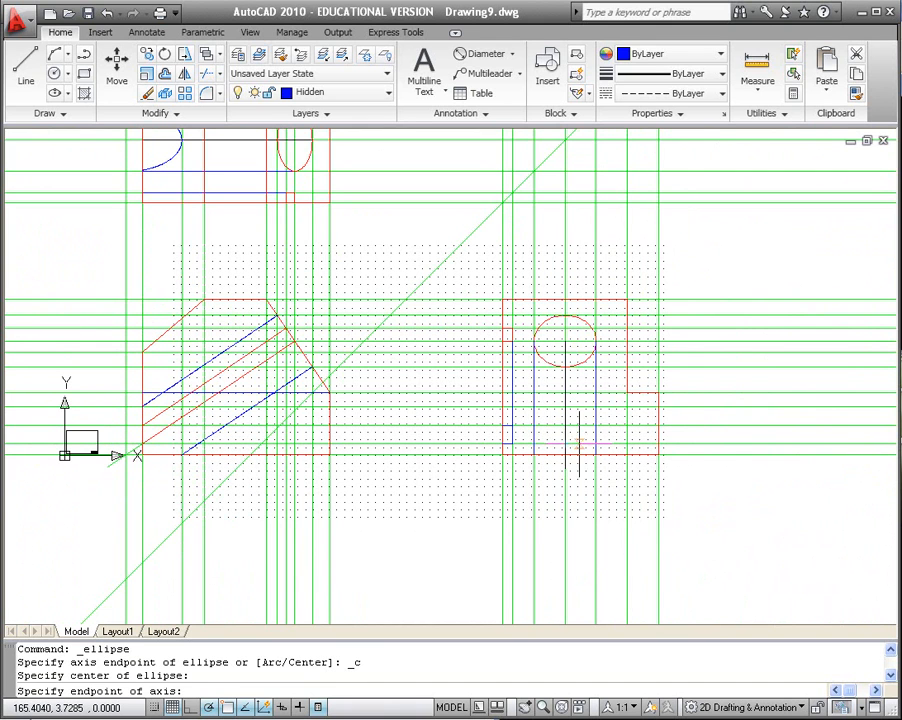
left_click(533, 443)
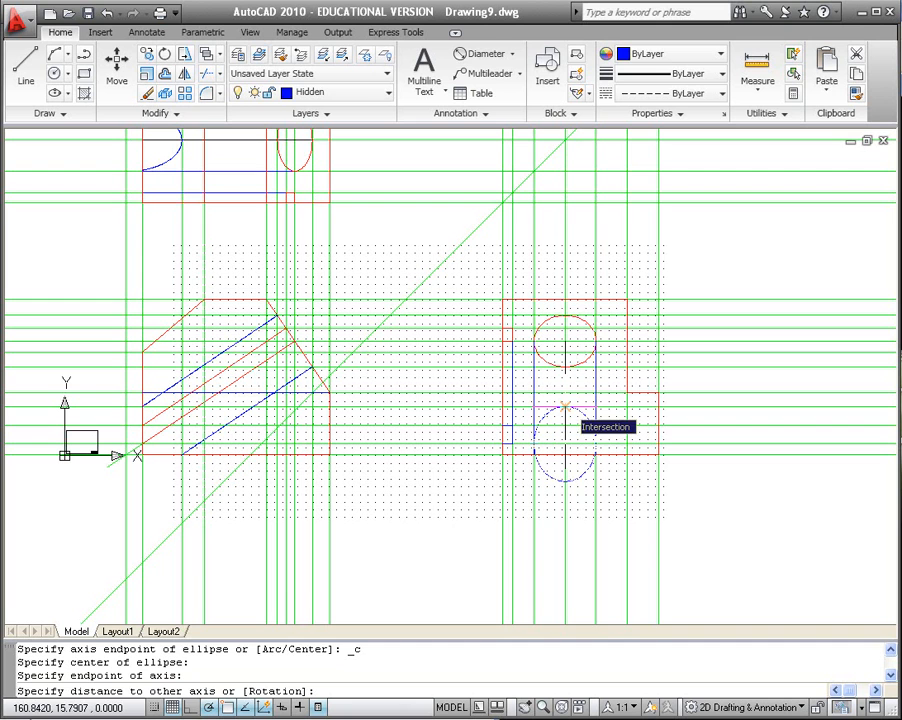
left_click(565, 406)
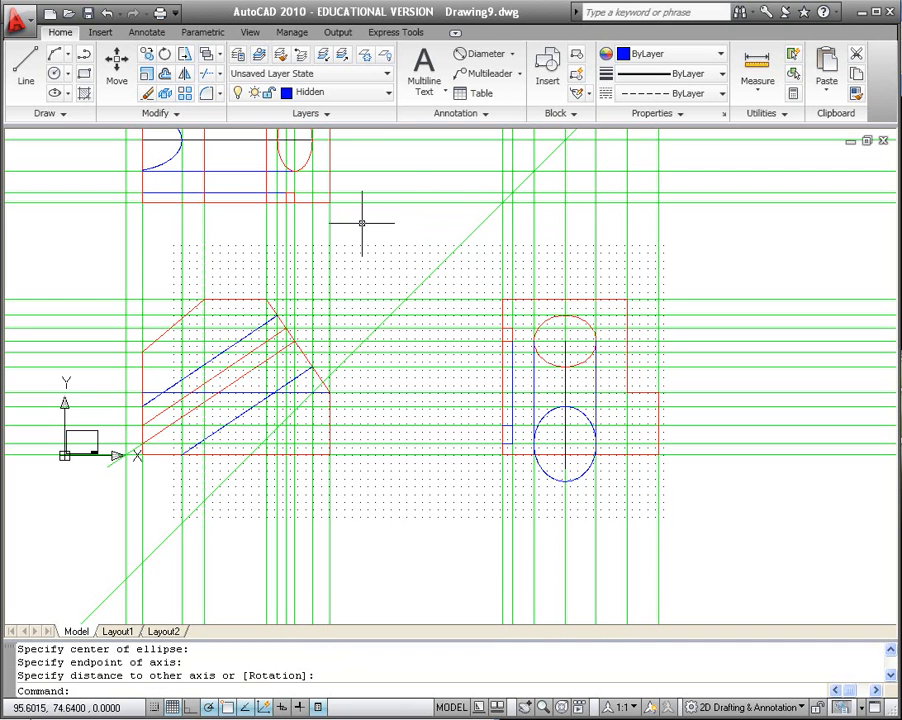
- Draw a horizontal hidden line across the side view's upper block, level with the lower end of the front view's upper-left slanted edge
left_click(146, 351)
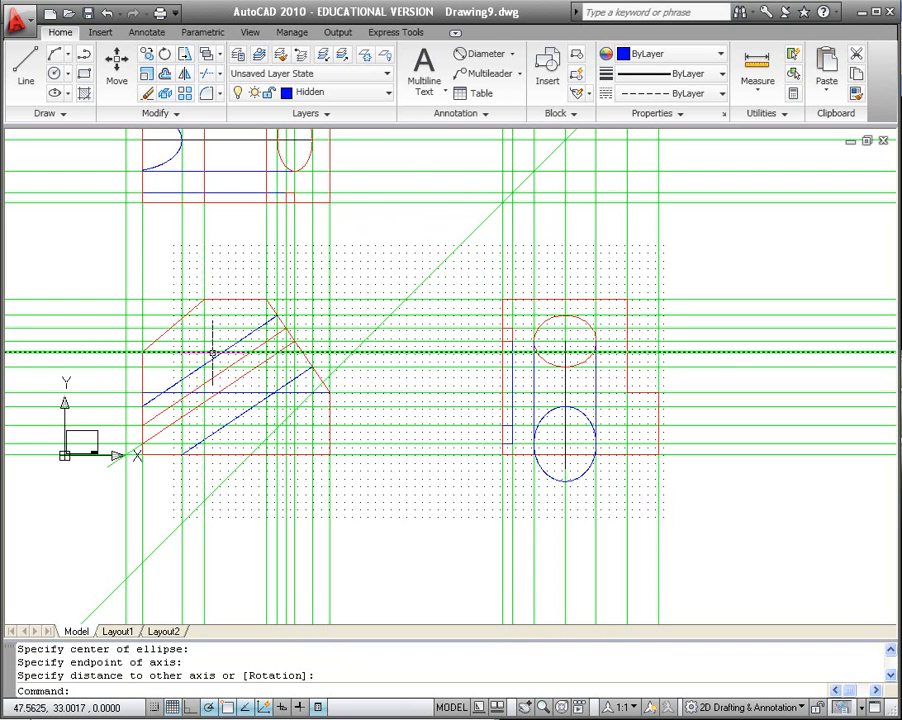
key("Delete")
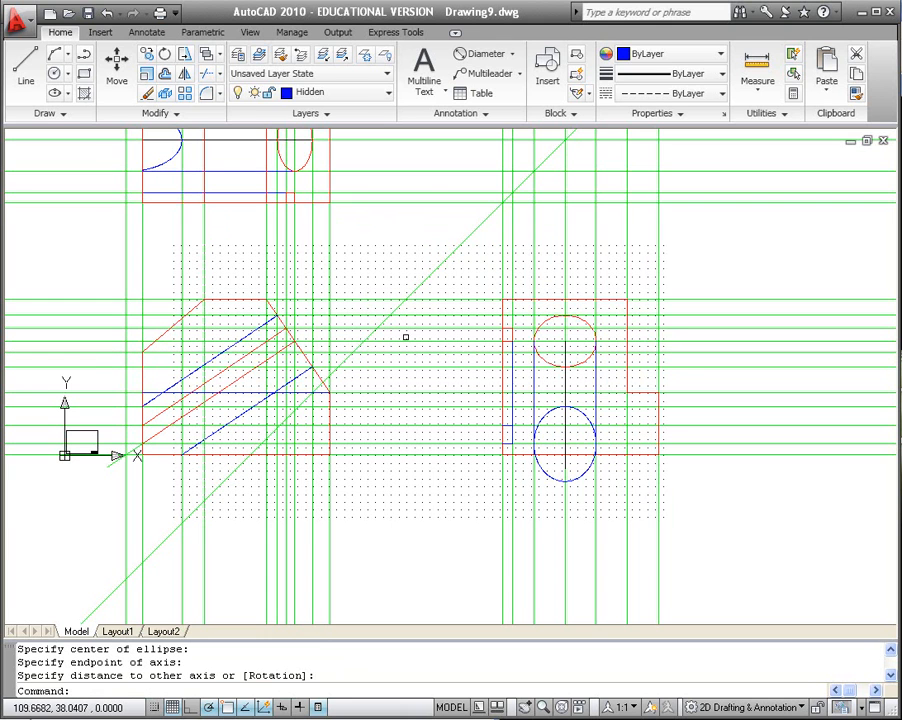
left_click(24, 72)
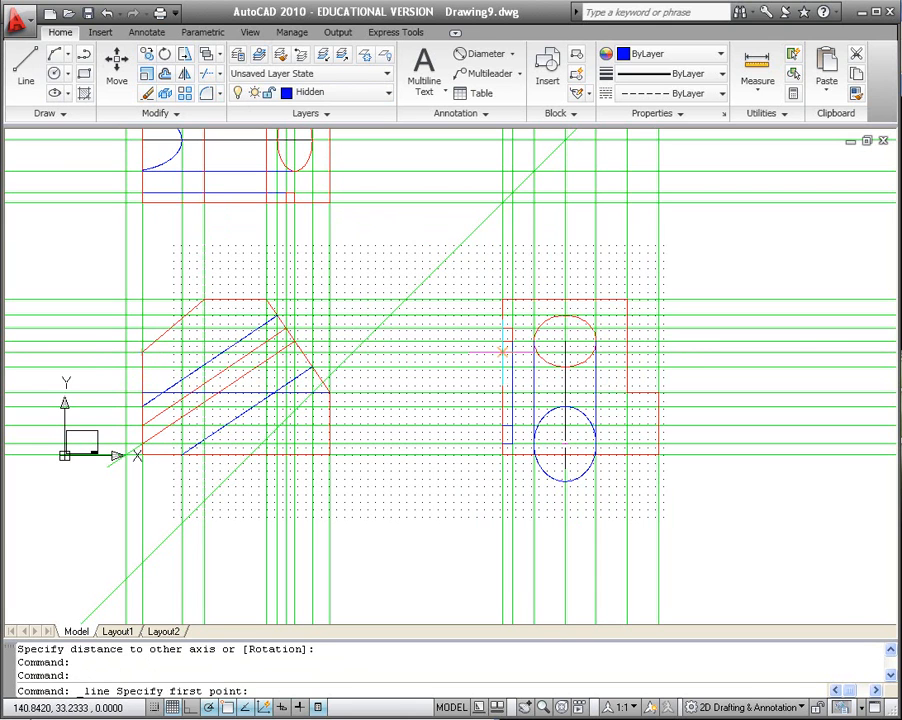
left_click(503, 351)
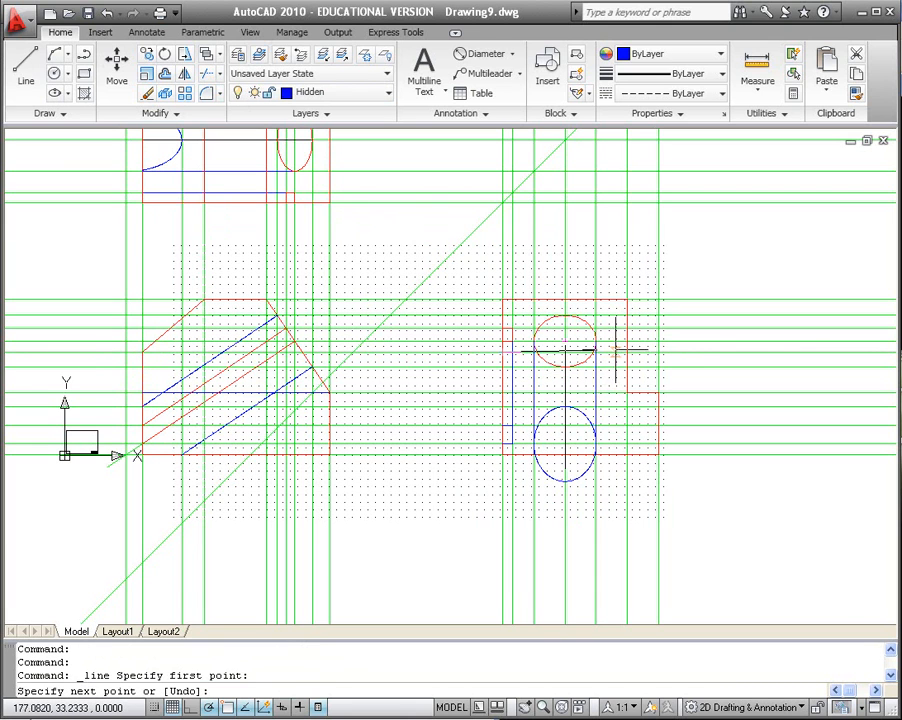
left_click(627, 351)
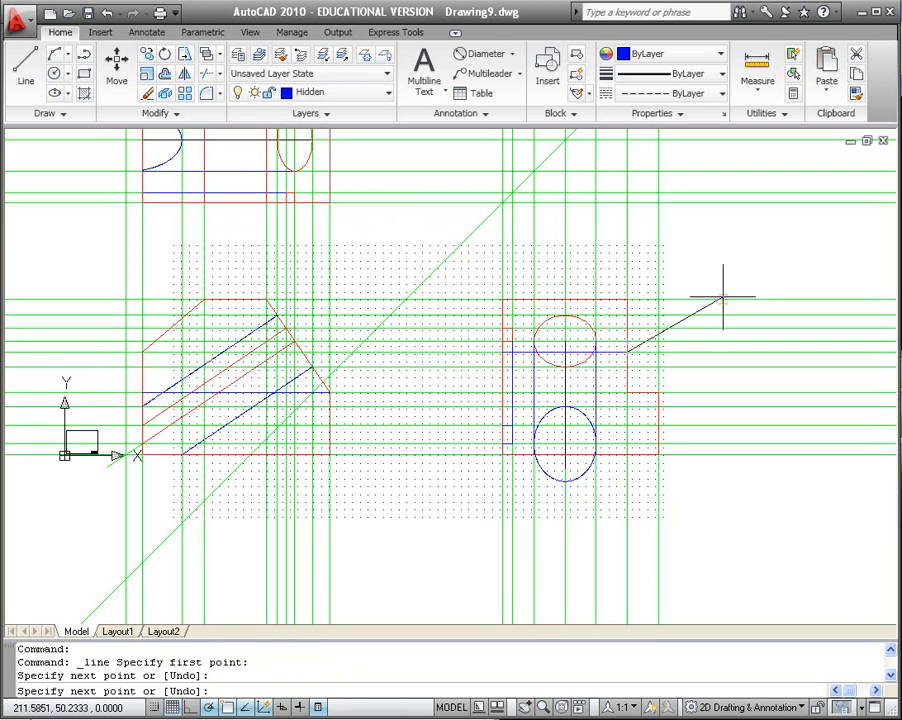
key("Escape")
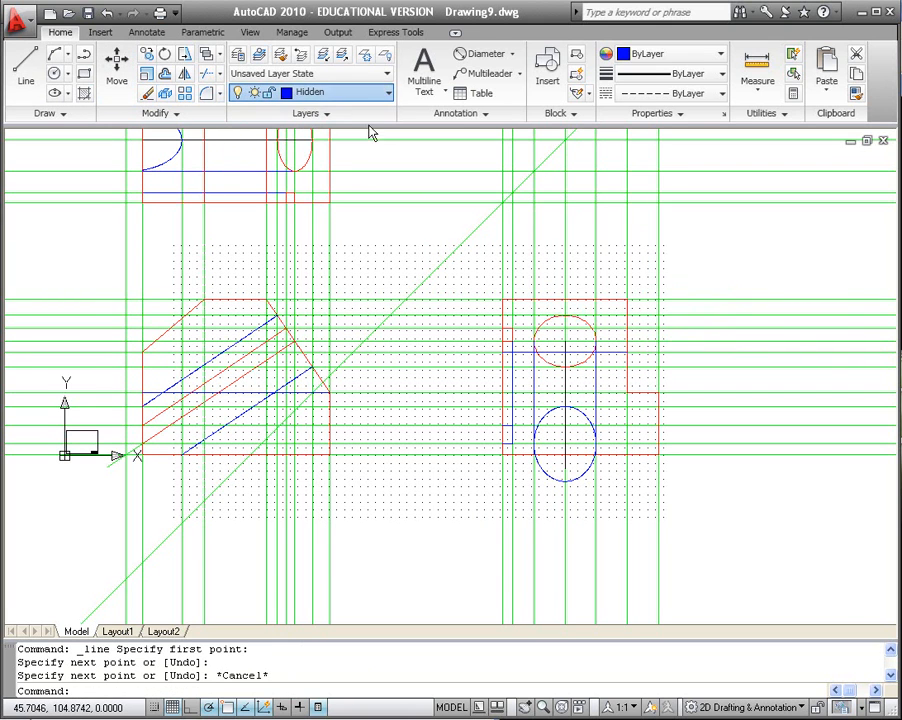
- Draw a horizontal line on the Visible layer from the side view's inner step corner to its left edge
left_click(25, 65)
left_click(627, 392)
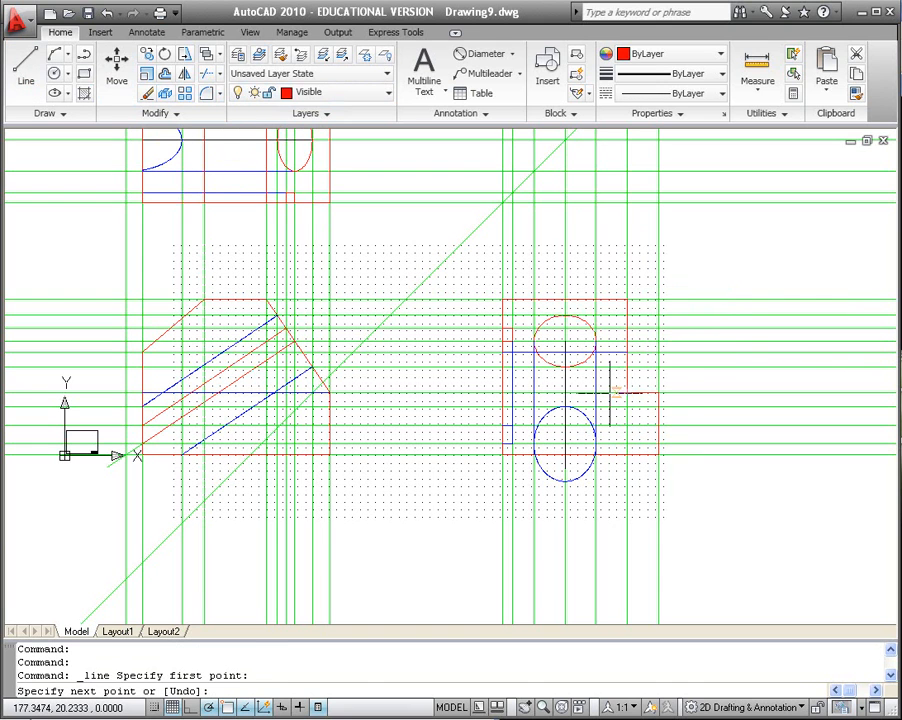
left_click(510, 354)
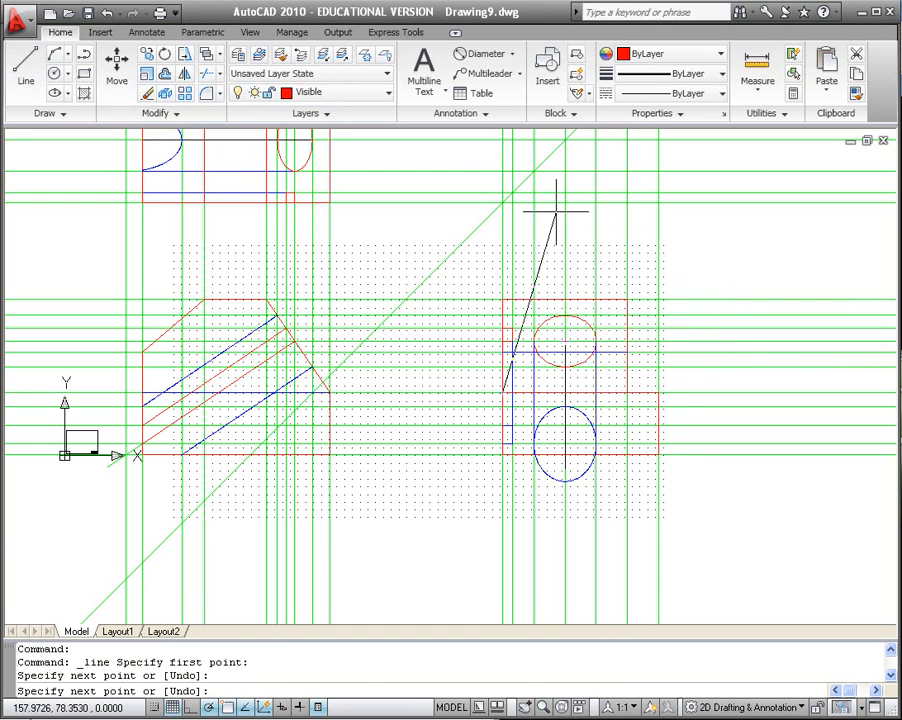
key("Escape")
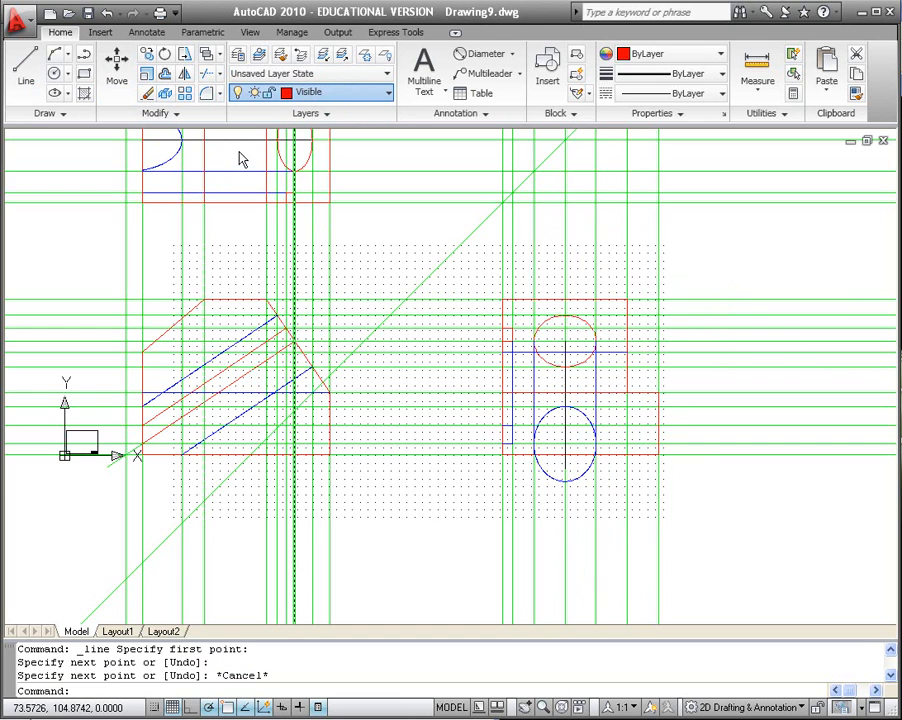
- Hide the construction lines' layer and trim the lower ellipse and center line below the side view's bottom edge
left_click(239, 157)
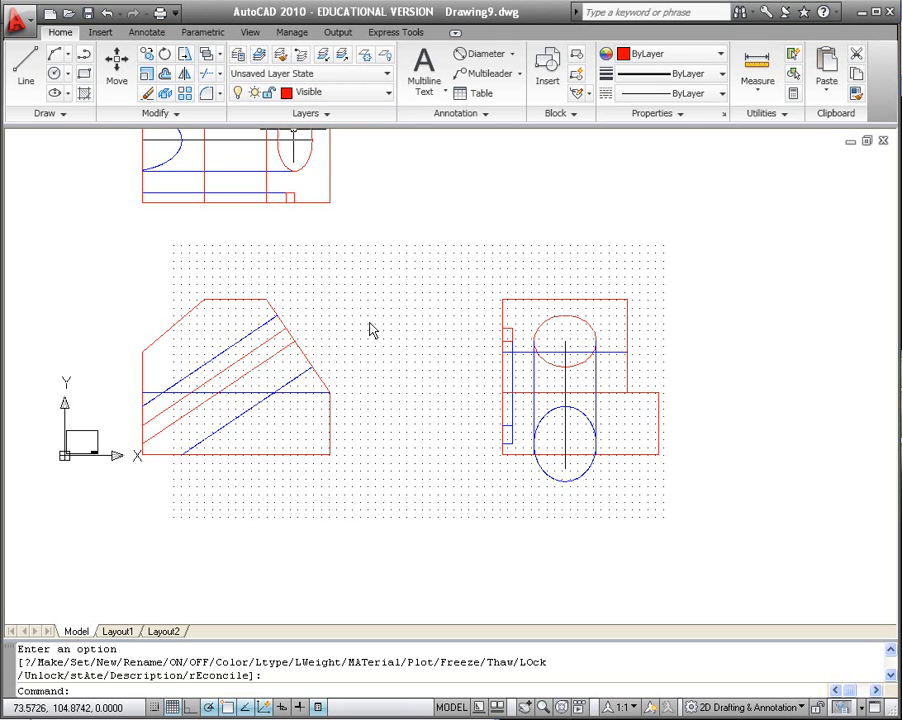
left_click(208, 74)
key("Return")
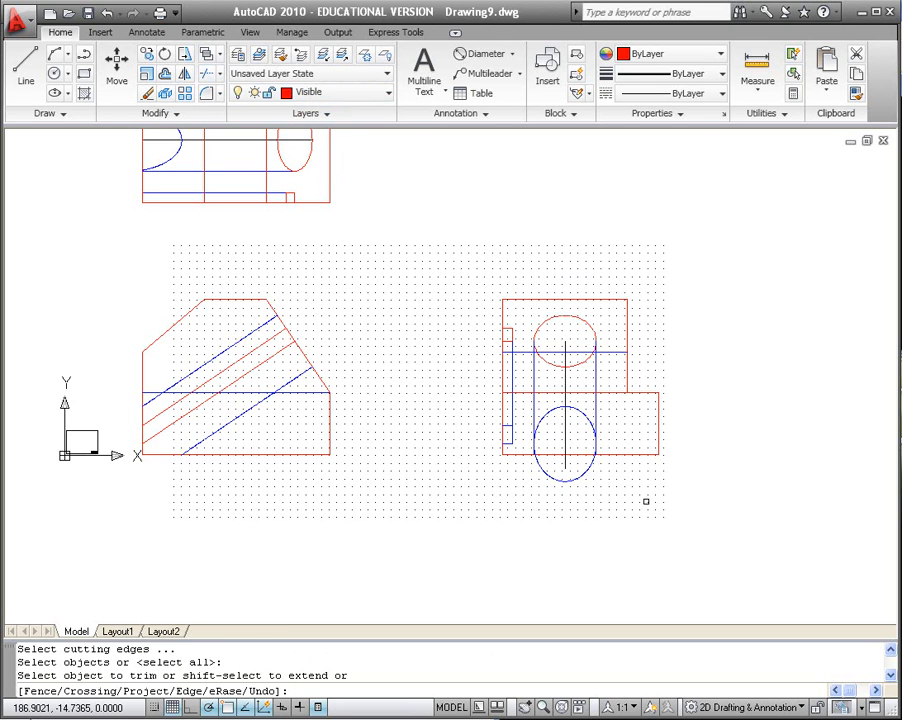
left_click(647, 501)
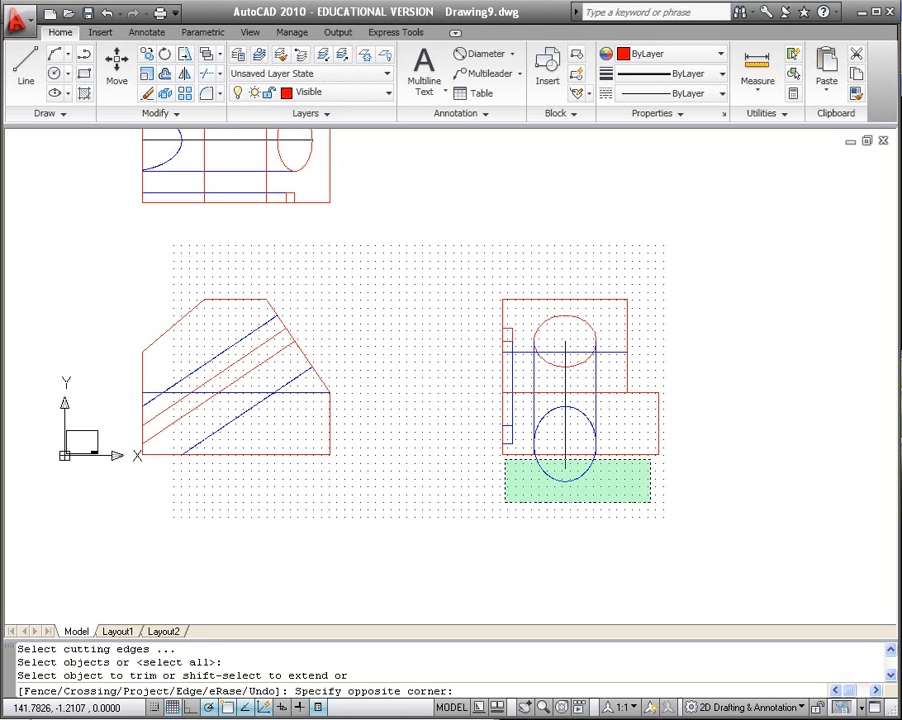
left_click(504, 459)
- Trim both vertical hidden lines between the lower ellipse's side quadrants and the side view's bottom edge
scroll(566, 491, "down", 4)
scroll(575, 474, "up", 10)
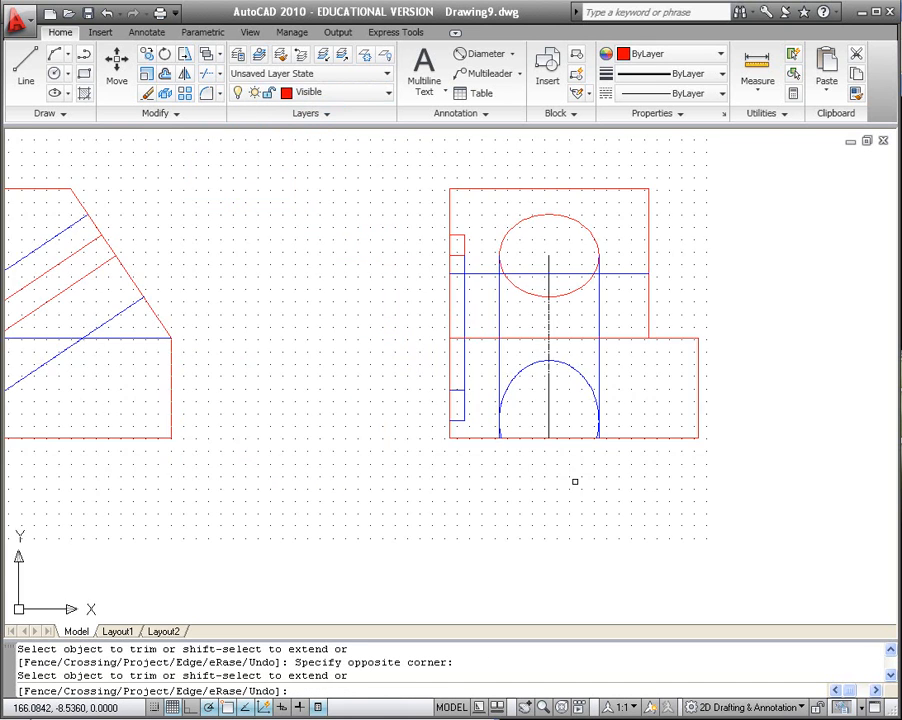
middle_click_drag(618, 399, 514, 494)
scroll(514, 494, "up", 3)
left_click(553, 396)
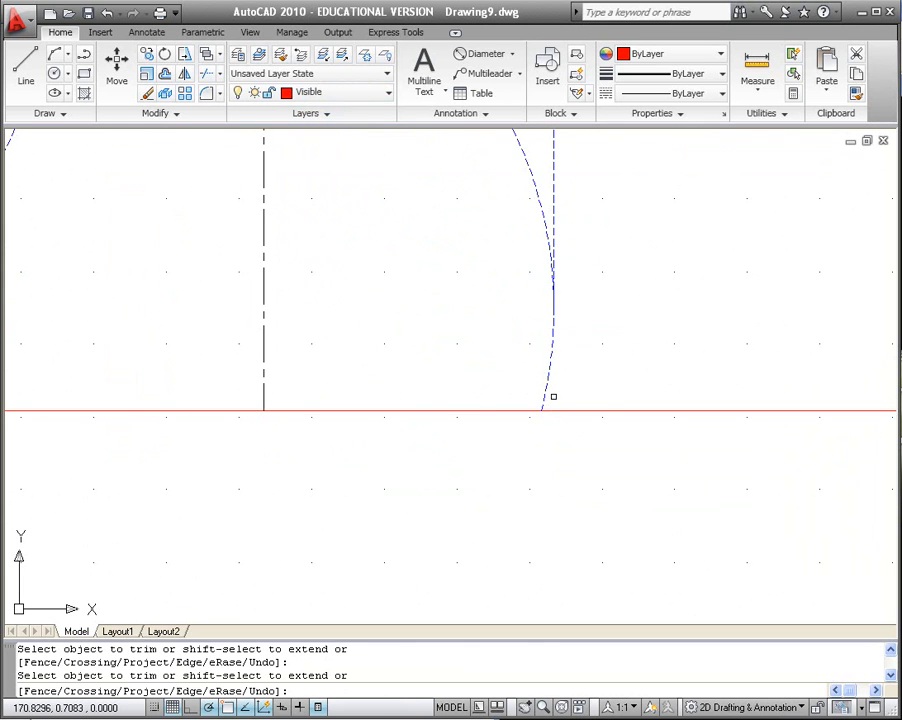
middle_click_drag(199, 503, 439, 498)
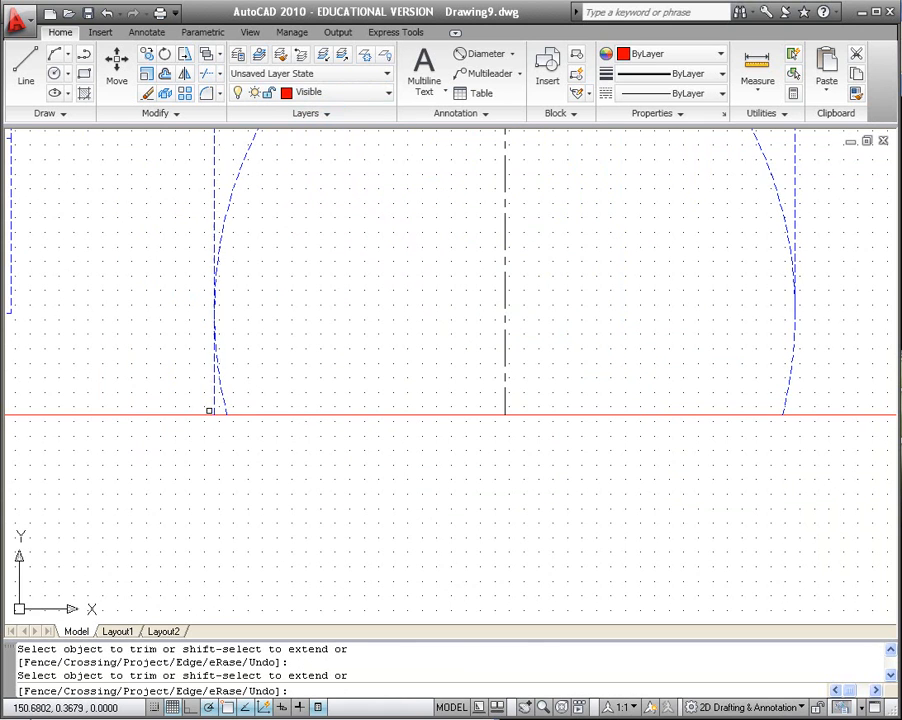
scroll(286, 511, "down", 8)
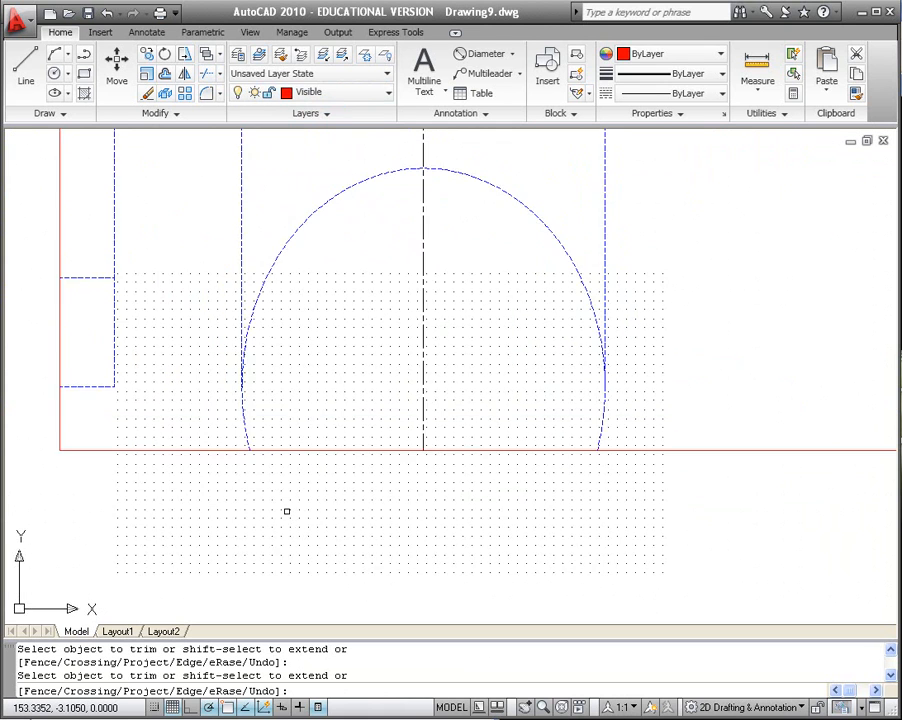
scroll(193, 514, "down", 3)
middle_click_drag(194, 506, 521, 496)
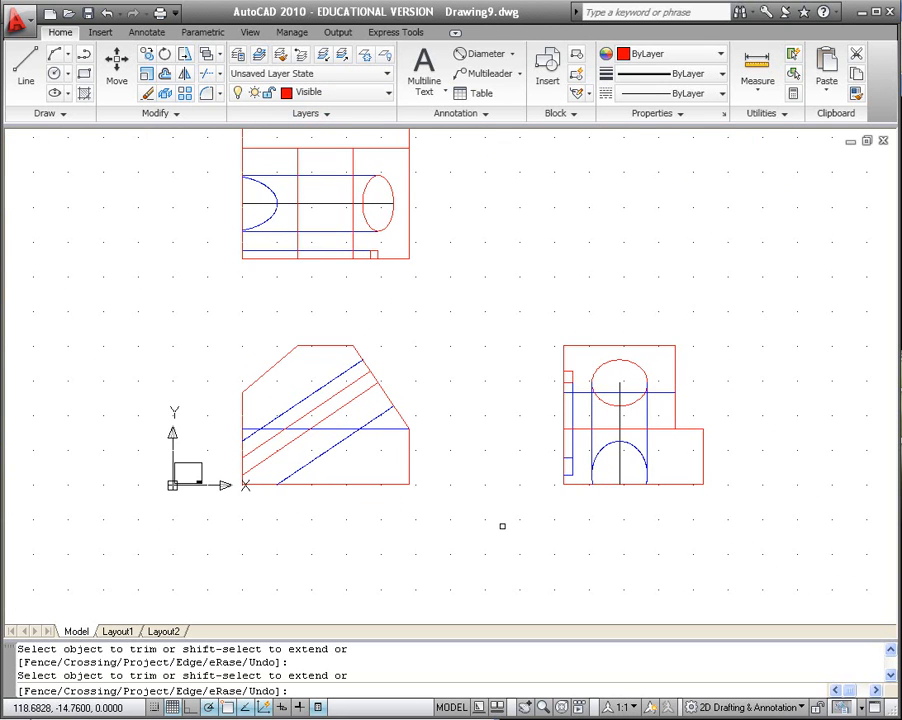
- Scale all three views by a factor of .03936996 about the front view's lower-left corner
mouse_move(473, 517)
middle_mouse_down()
mouse_move(485, 477)
mouse_move(447, 535)
middle_mouse_up()
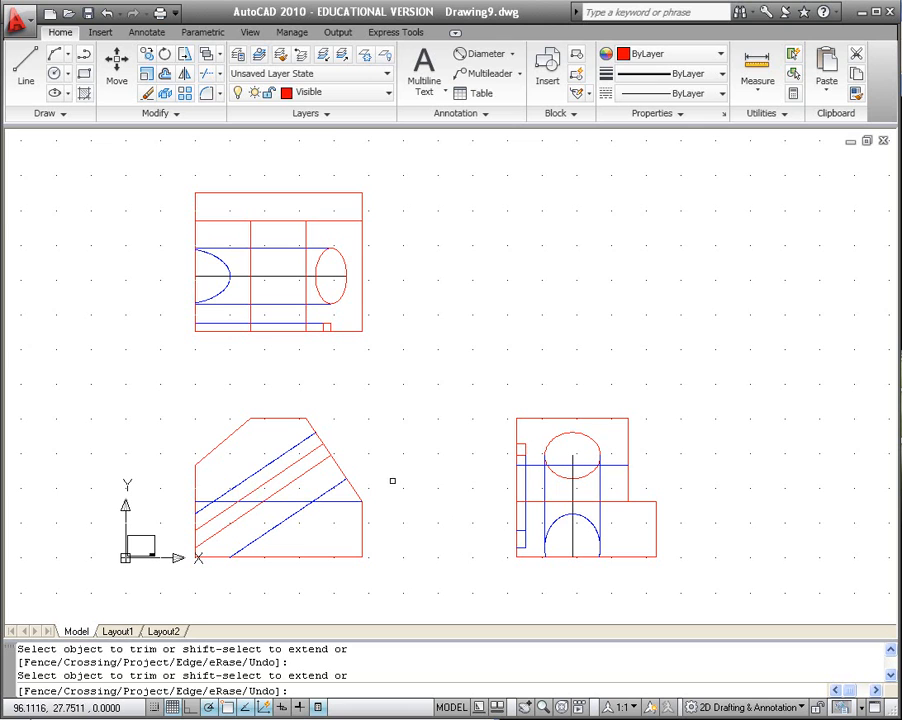
left_click(150, 58)
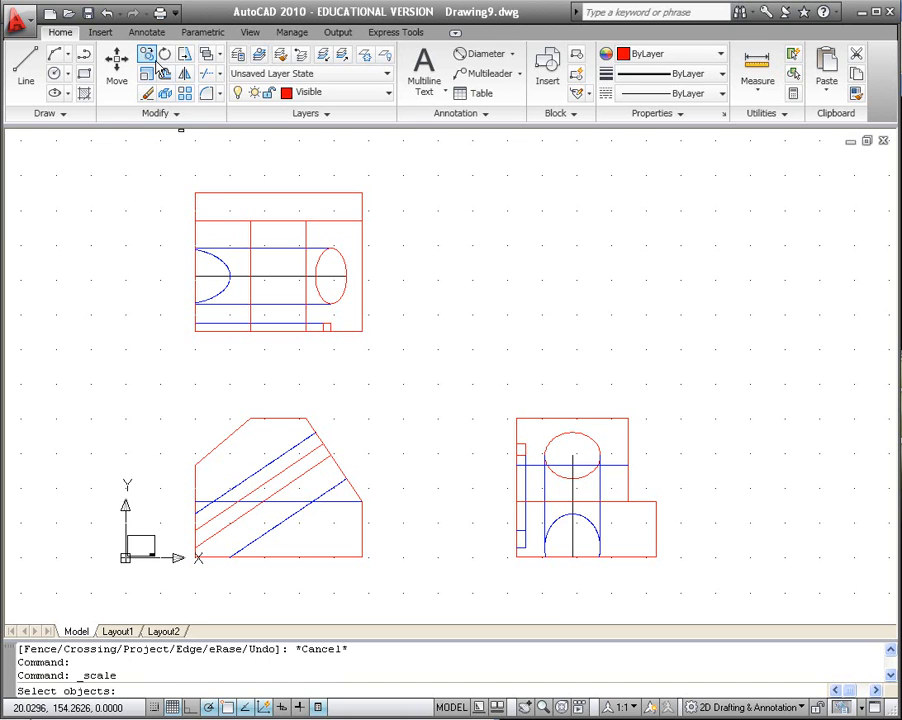
left_click(187, 176)
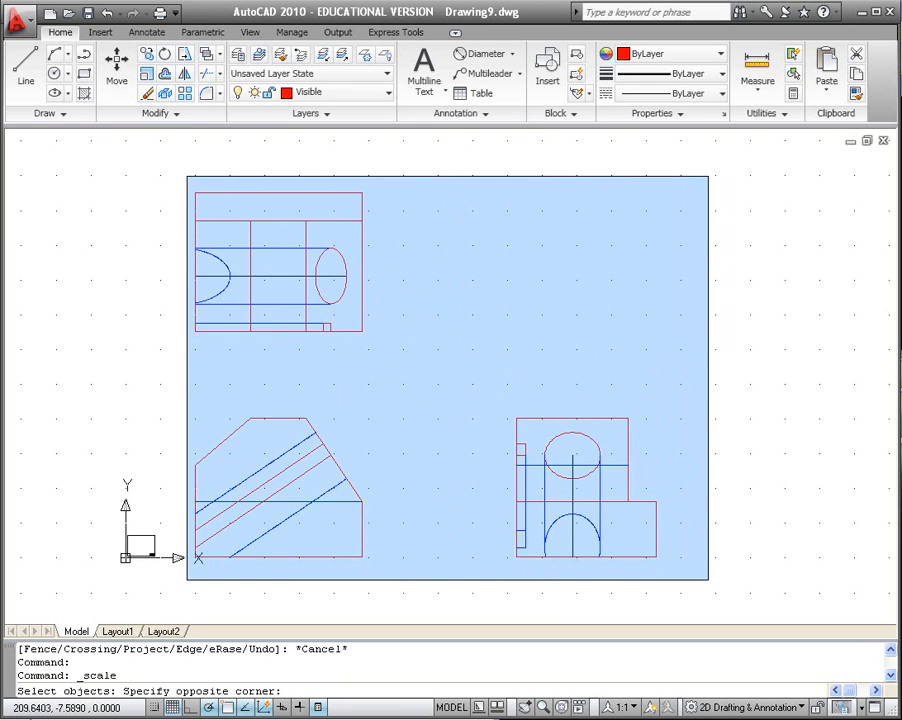
left_click(706, 577)
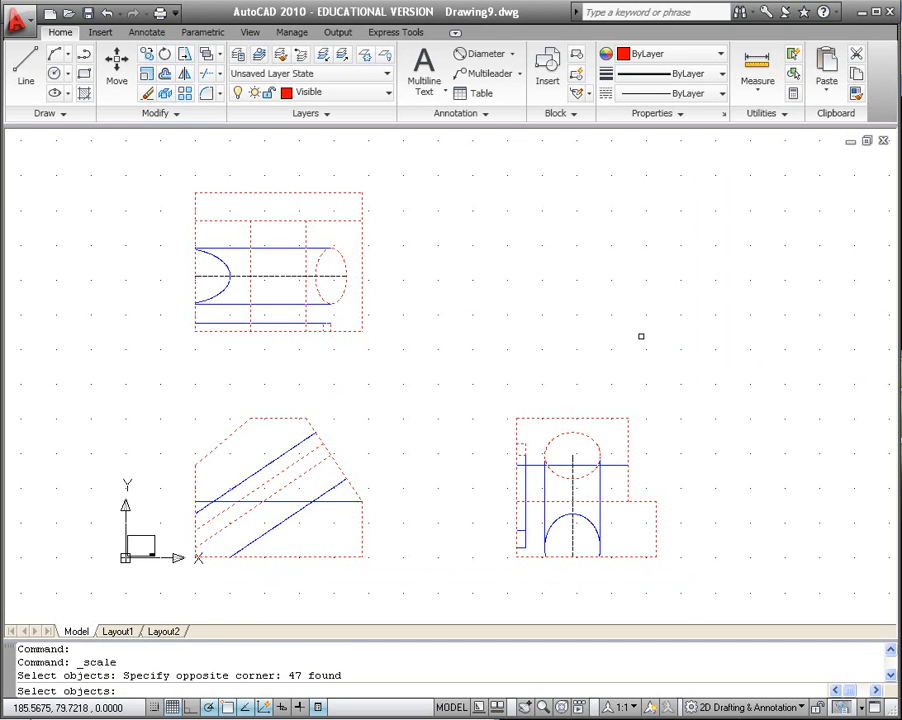
key("Return")
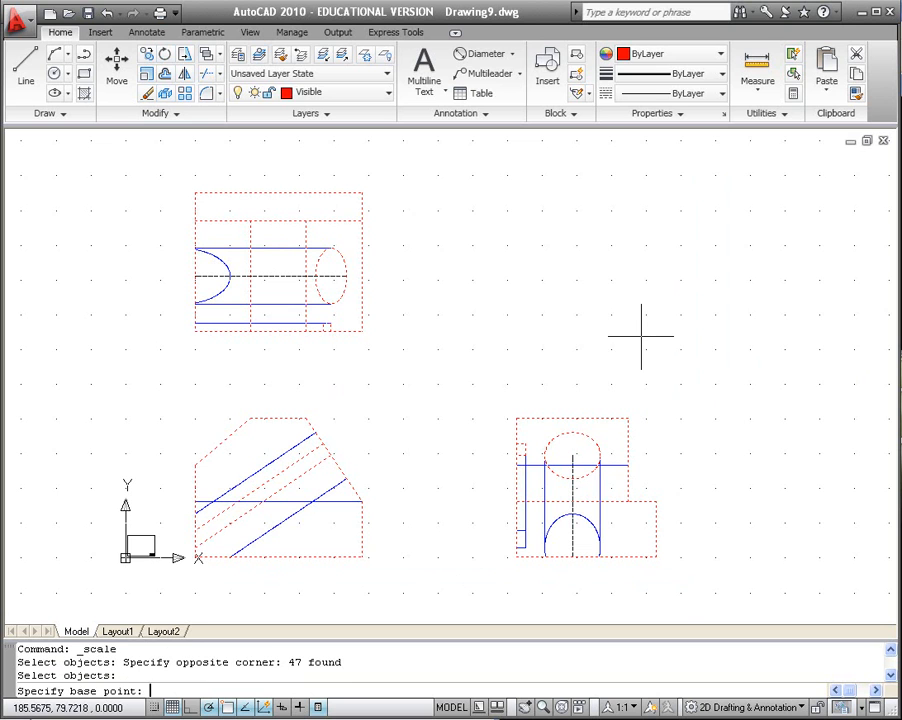
left_click(195, 558)
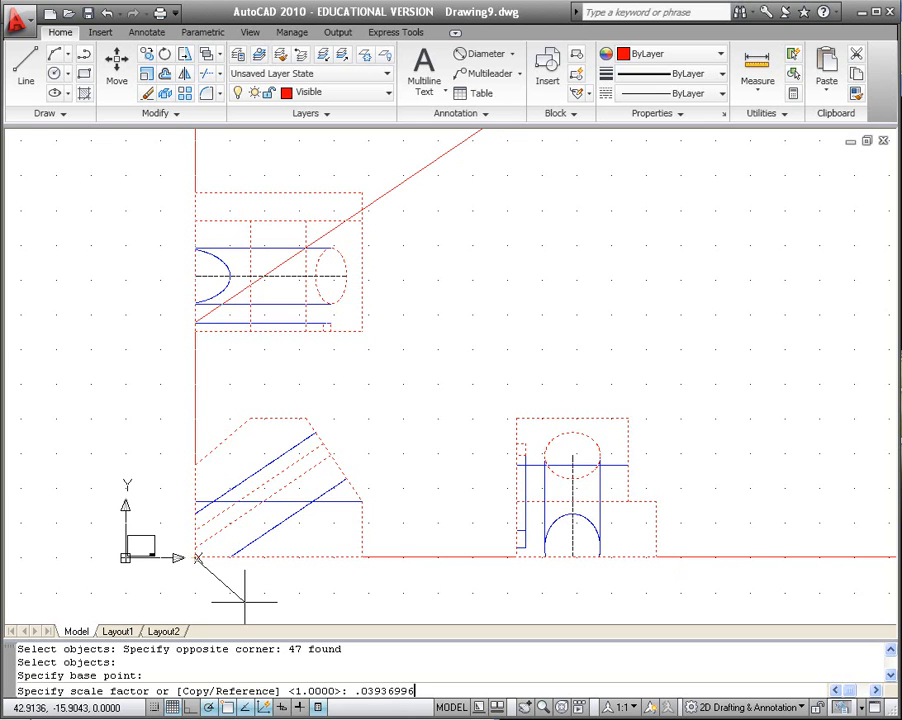
key("Return")
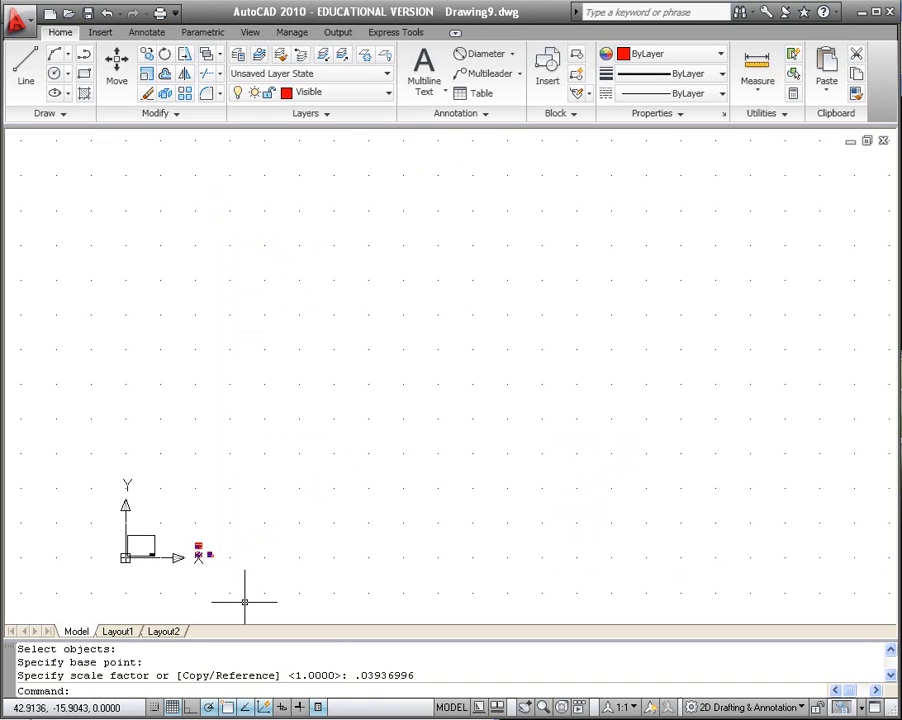
- Move all three views by the front view's lower-left corner to a point inside the title block border, near its lower-left corner
middle_click_drag(160, 586, 391, 557)
scroll(400, 548, "up", 8)
mouse_move(324, 500)
middle_mouse_down()
mouse_move(456, 562)
mouse_move(578, 588)
middle_mouse_up()
scroll(476, 558, "up", 2)
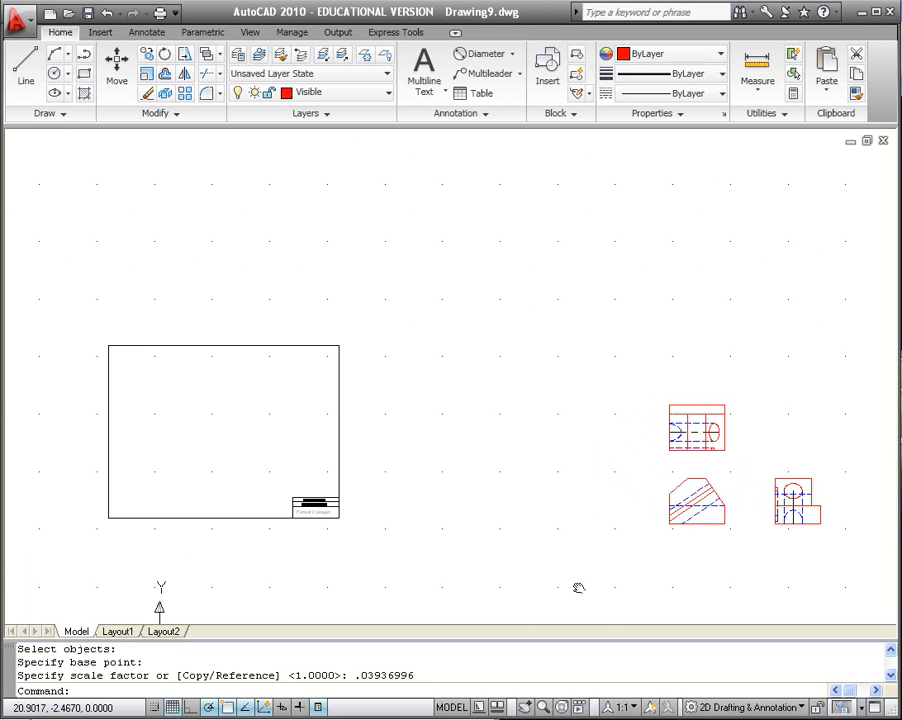
left_click(117, 62)
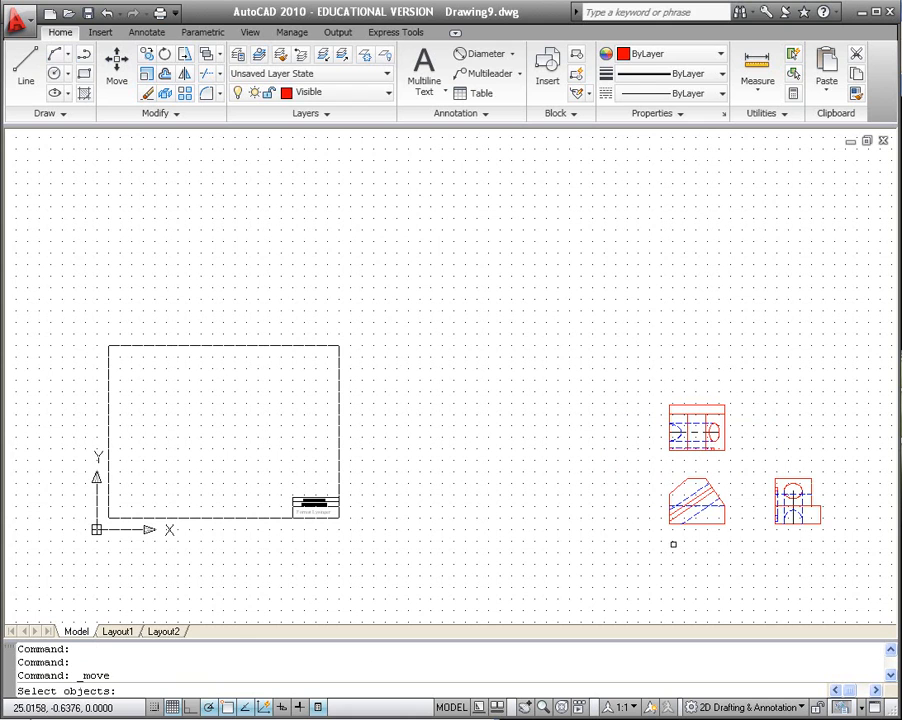
left_click(839, 556)
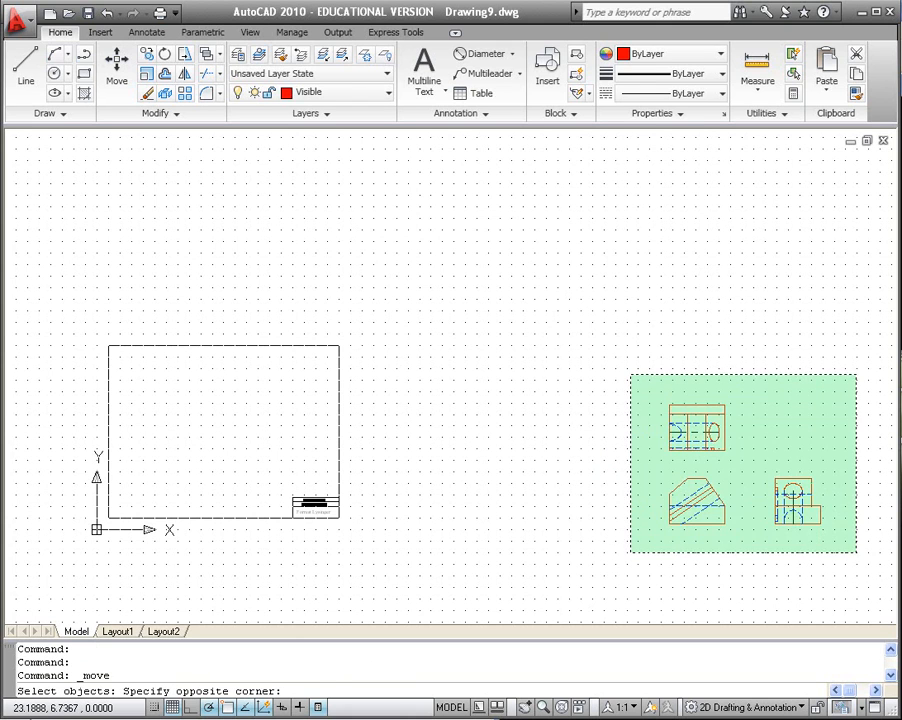
left_click(632, 374)
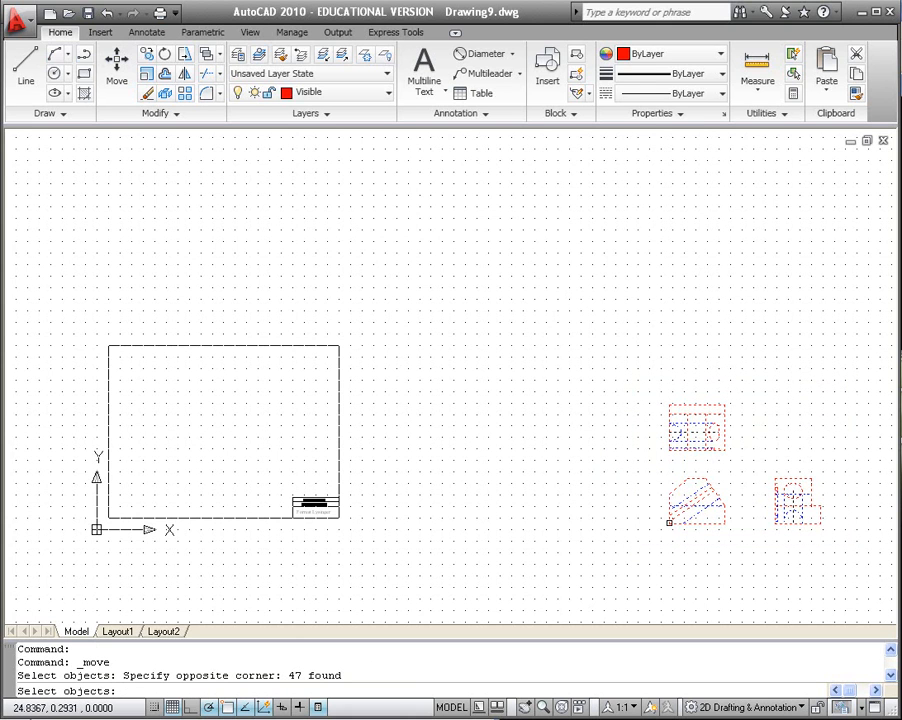
key("Return")
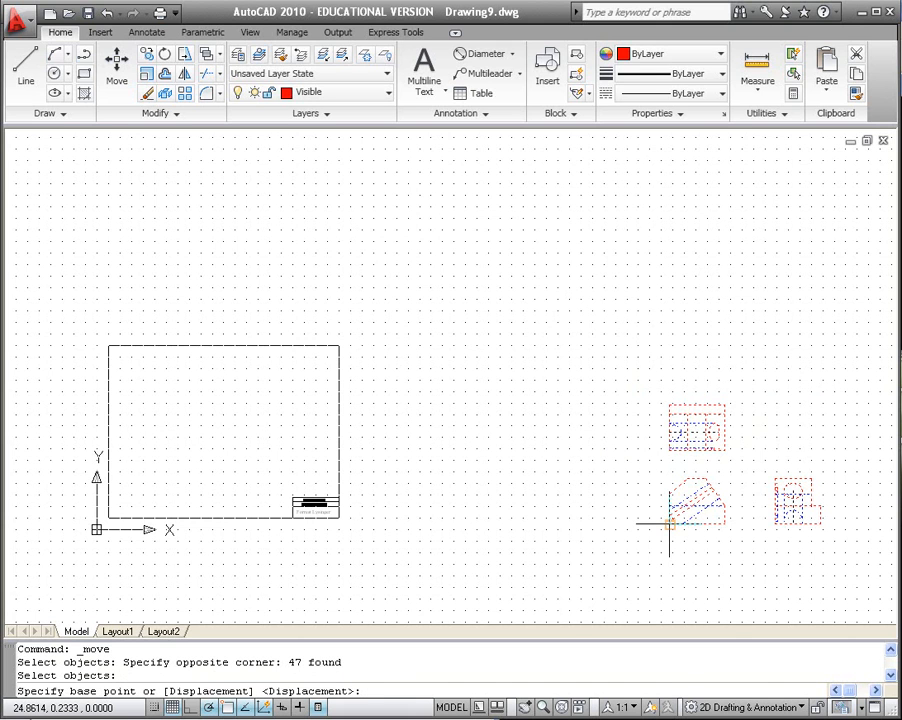
left_click(669, 523)
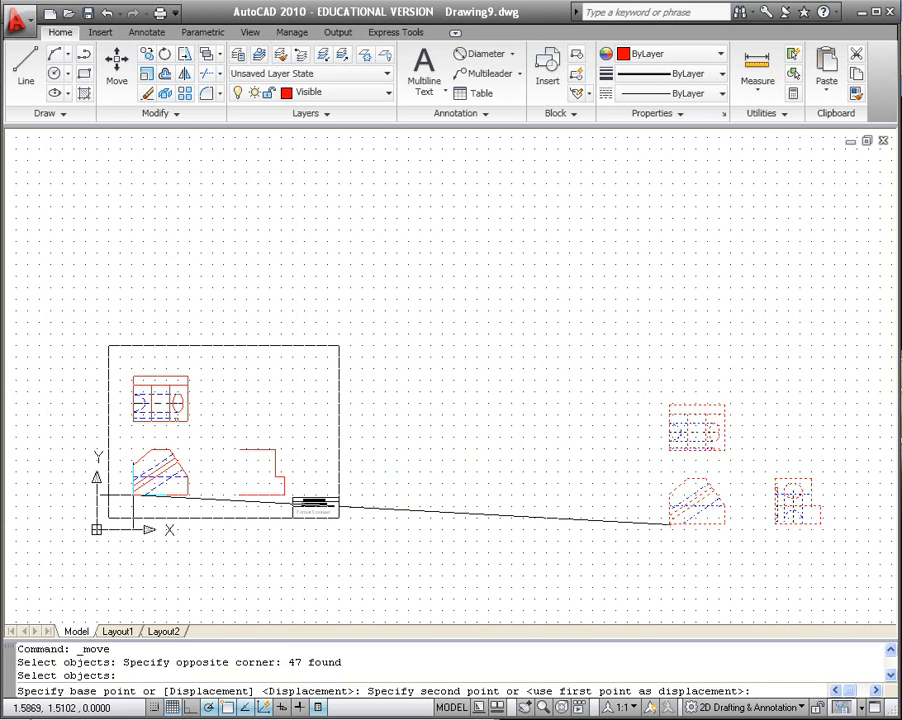
left_click(132, 494)
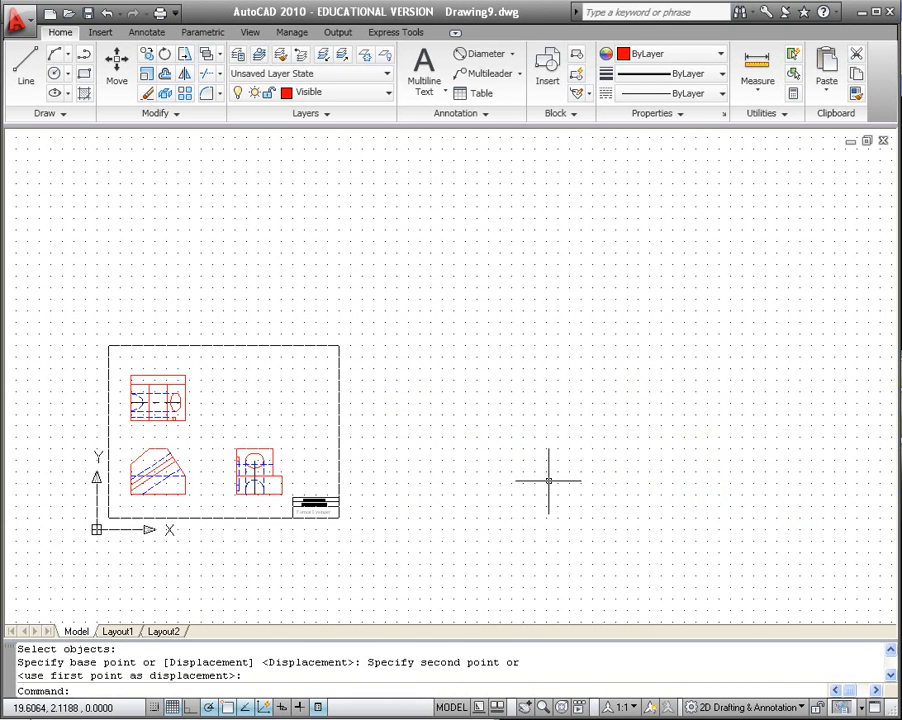
- Add a vertical linear dimension to the front view's left edge, placing it outside the view on its left
scroll(240, 536, "down", 4)
scroll(216, 536, "up", 5)
middle_click_drag(214, 535, 408, 589)
scroll(378, 509, "up", 5)
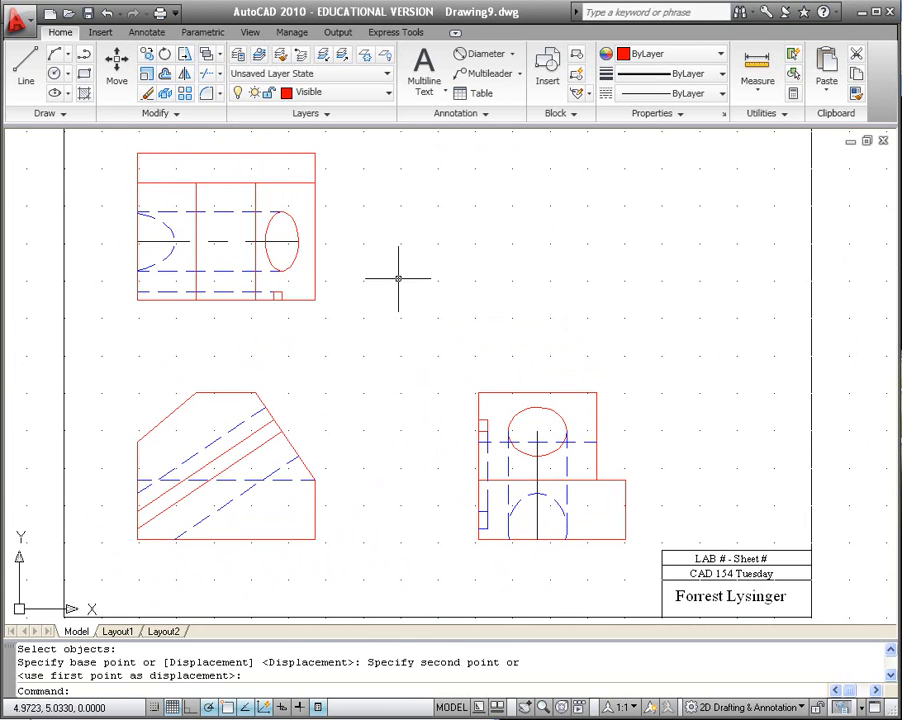
left_click(511, 57)
left_click(500, 80)
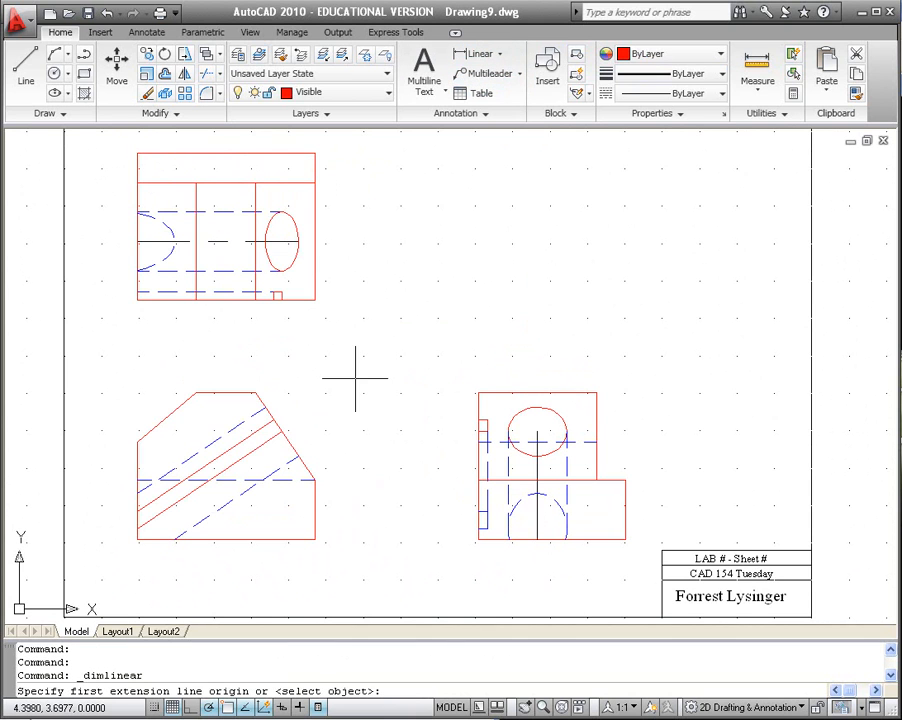
left_click(137, 441)
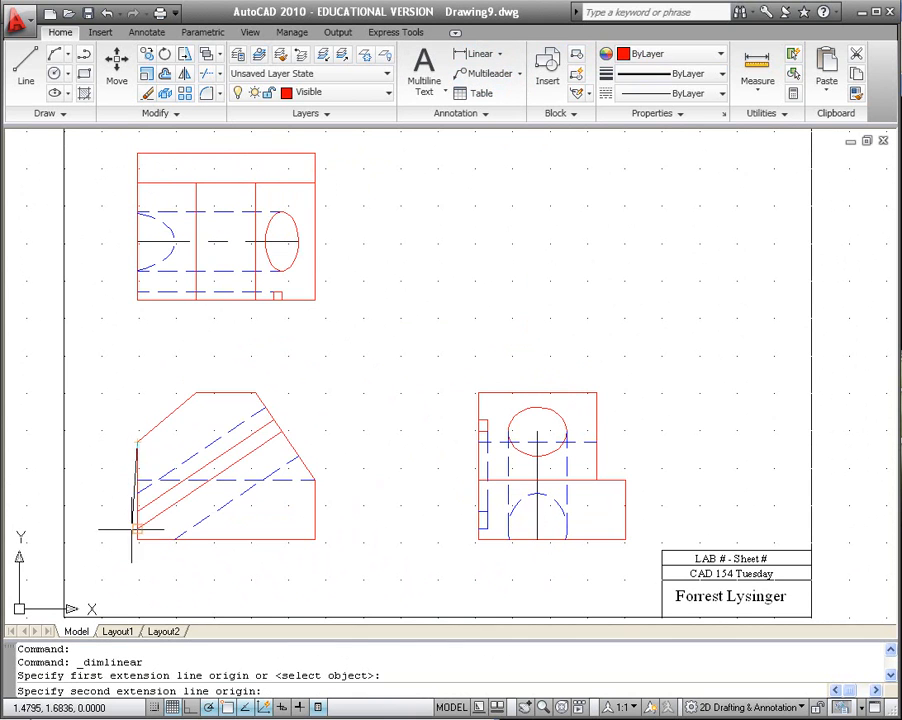
left_click(137, 540)
left_click(107, 520)
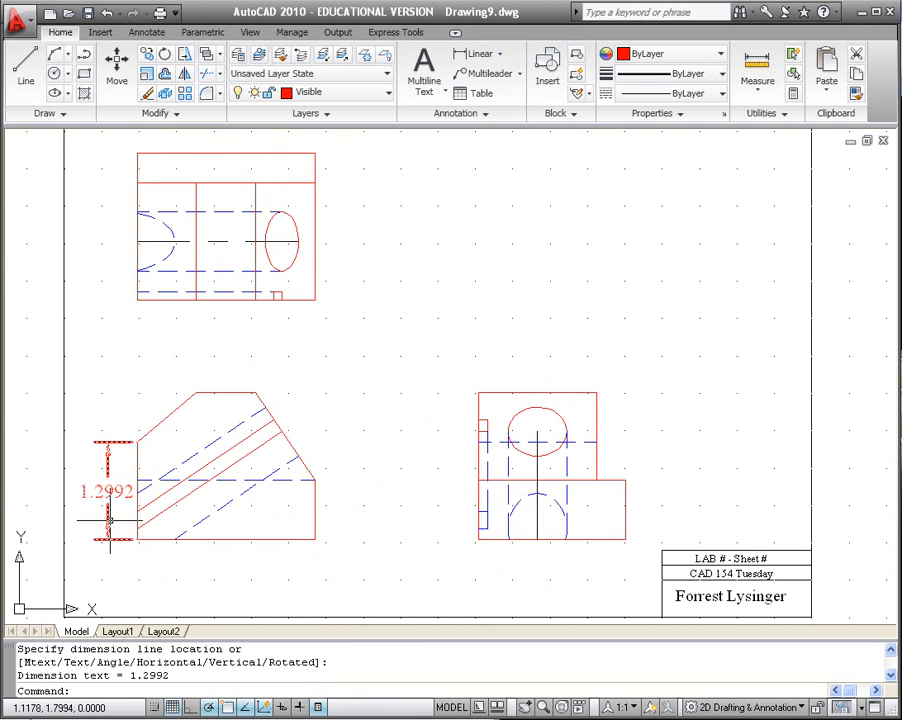
- Start another linear dimension for the front view
left_click(472, 54)
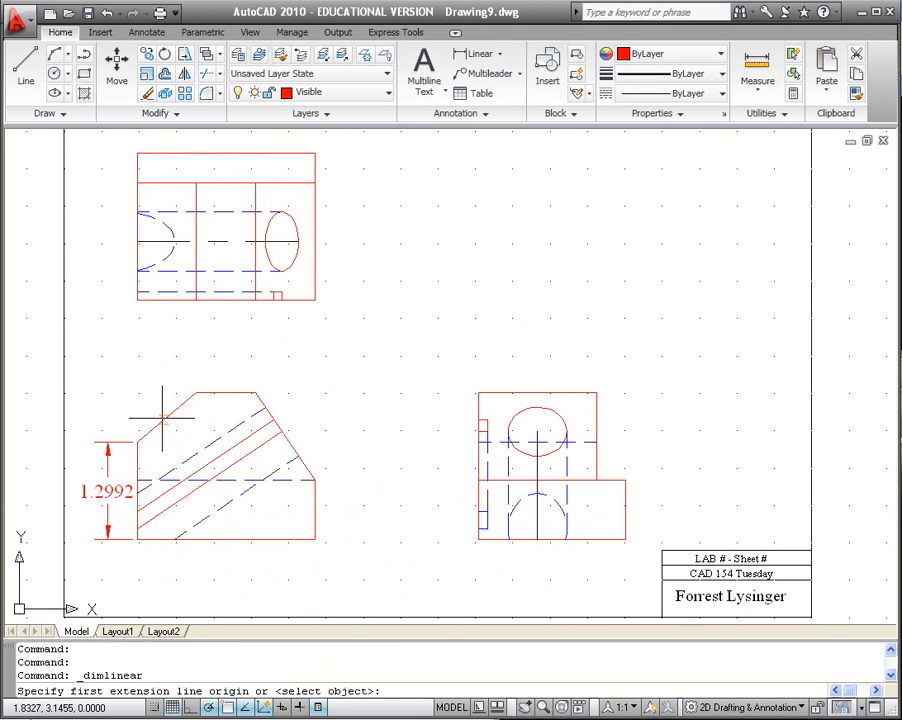